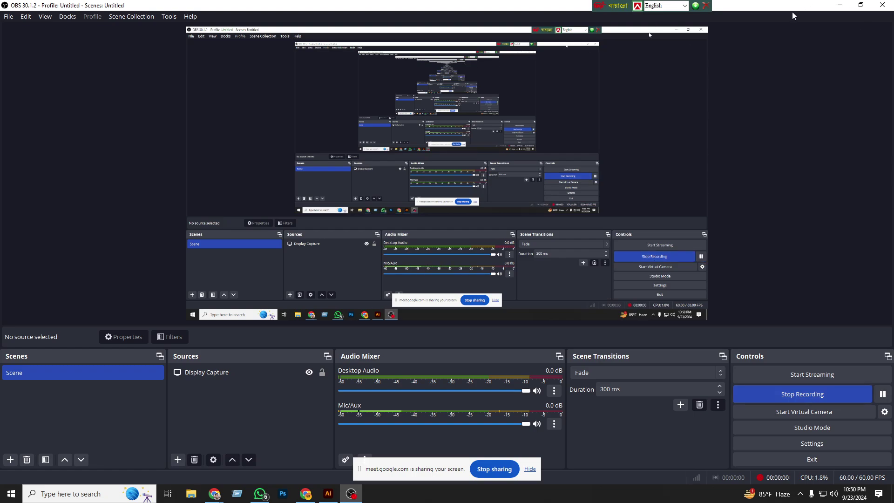
Step: Copy the black-and-white Freepik mandala image from the Google Images 'mandala design' results
click(840, 6)
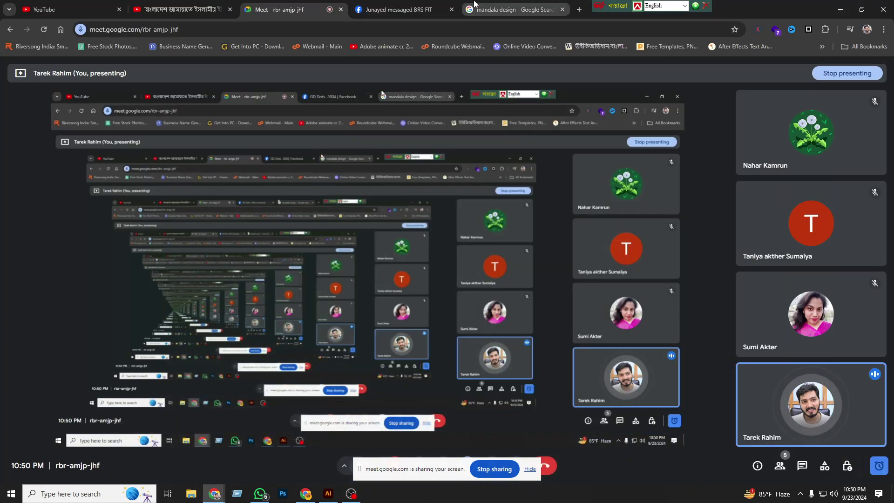
click(513, 9)
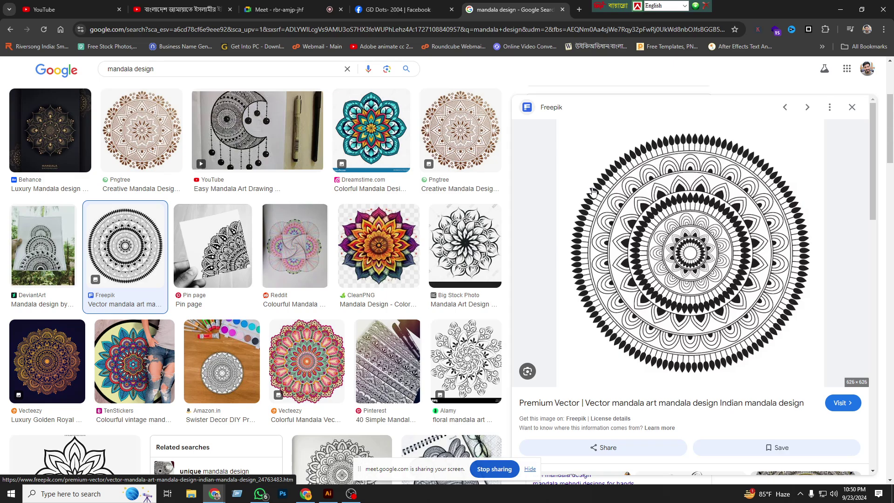
right_click(691, 229)
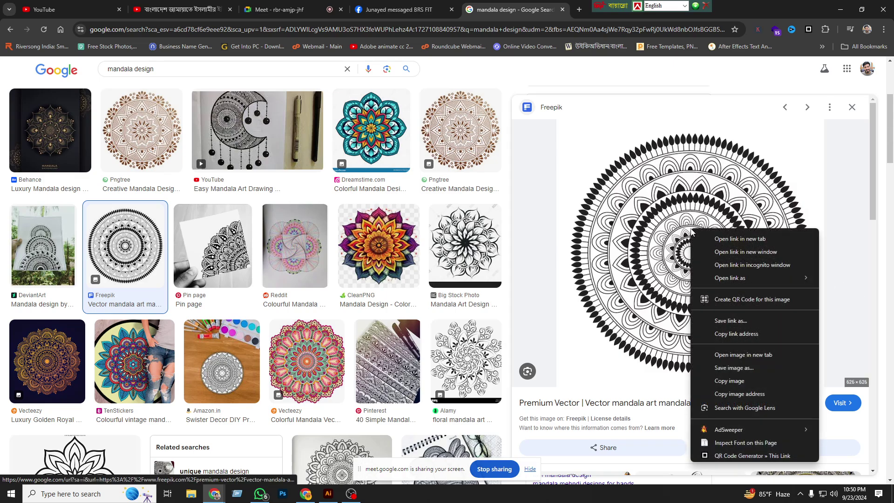
click(728, 382)
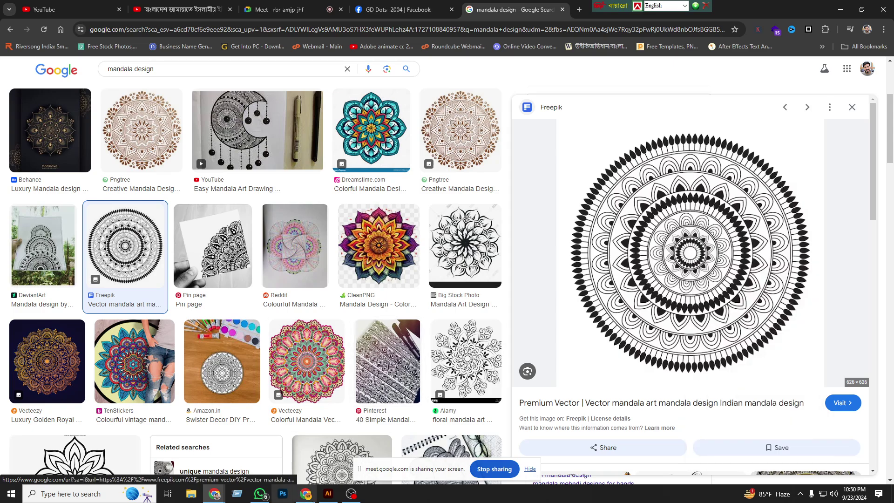
click(328, 494)
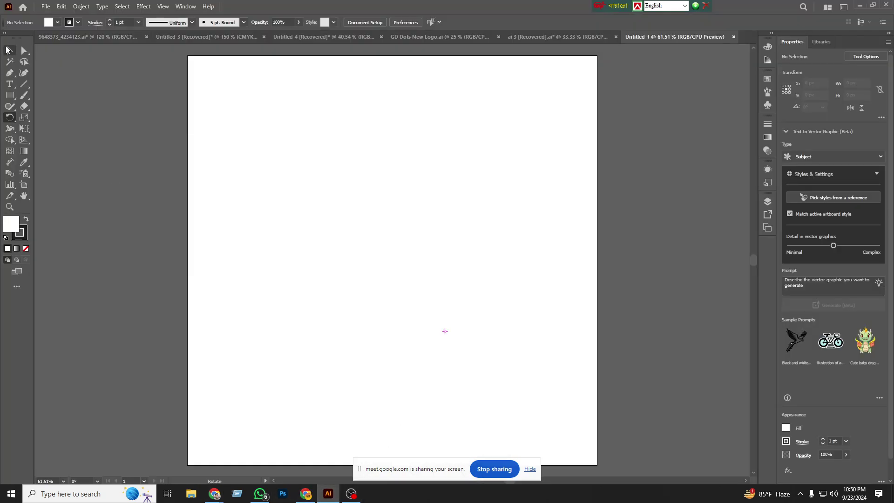
Step: Move the pasted mandala reference left and scale it down to about 380 px
click(9, 50)
click(382, 282)
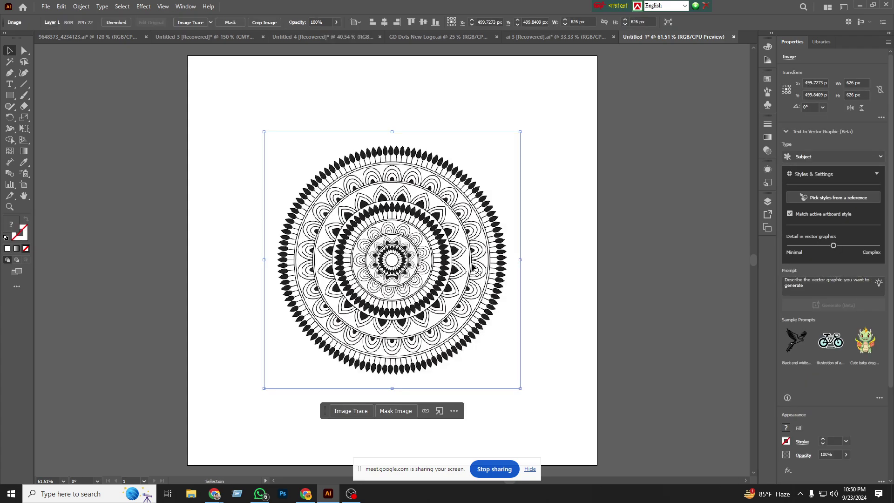
drag(343, 286, 136, 281)
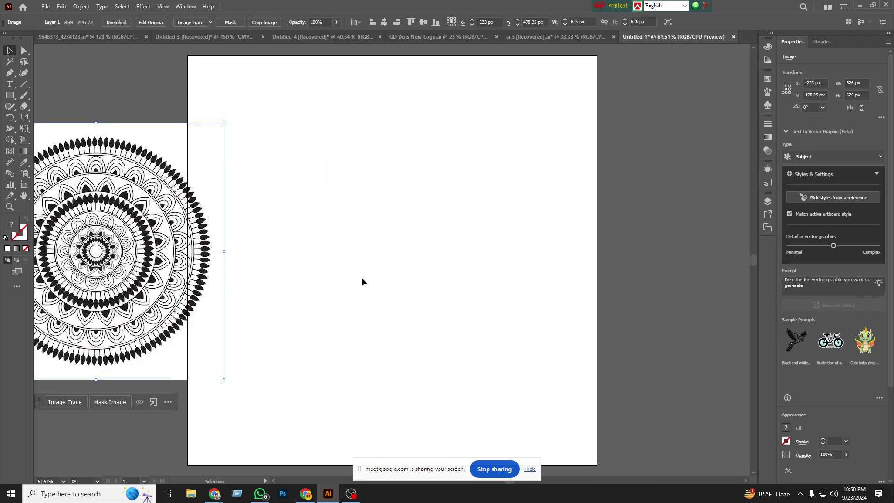
mouse_move(224, 380)
mouse_down()
mouse_move(327, 353)
mouse_move(227, 251)
mouse_up()
click(244, 290)
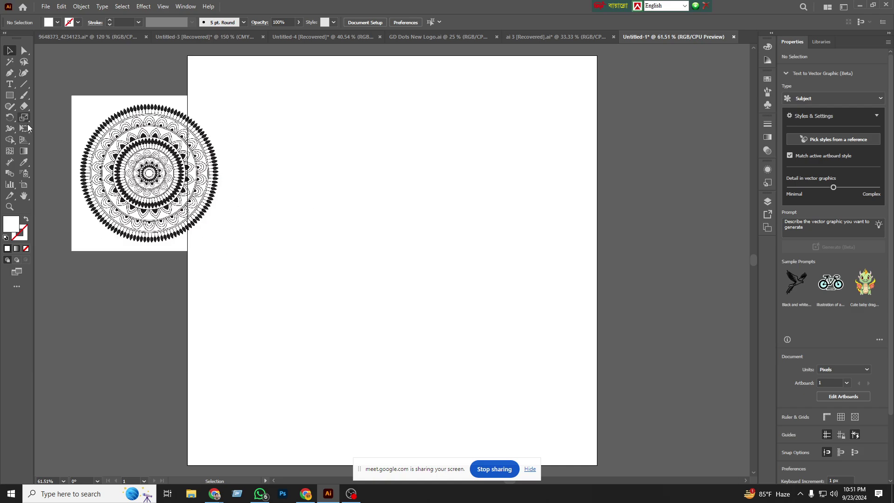
Step: Draw a circle in the middle of the artboard and fill it dark blue
click(11, 97)
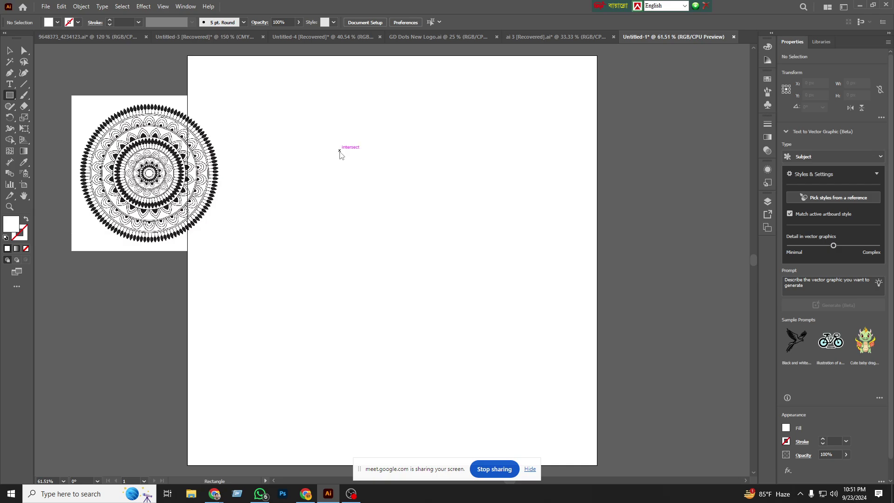
click(339, 150)
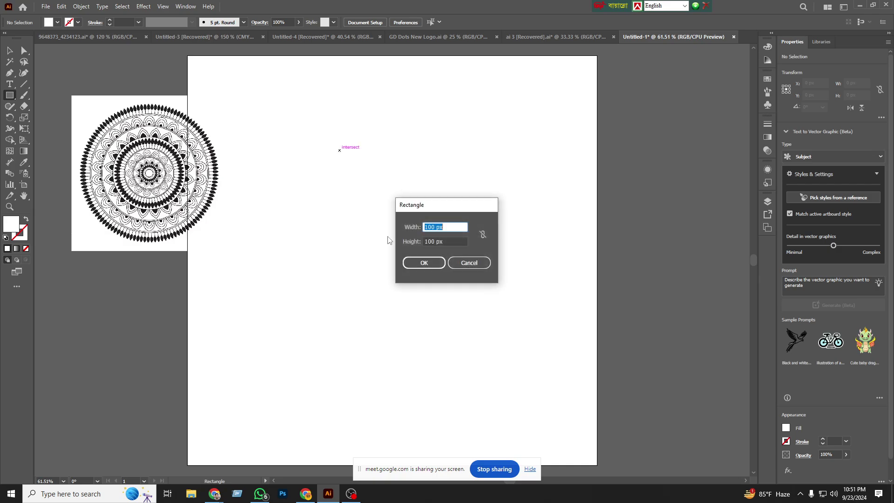
click(459, 262)
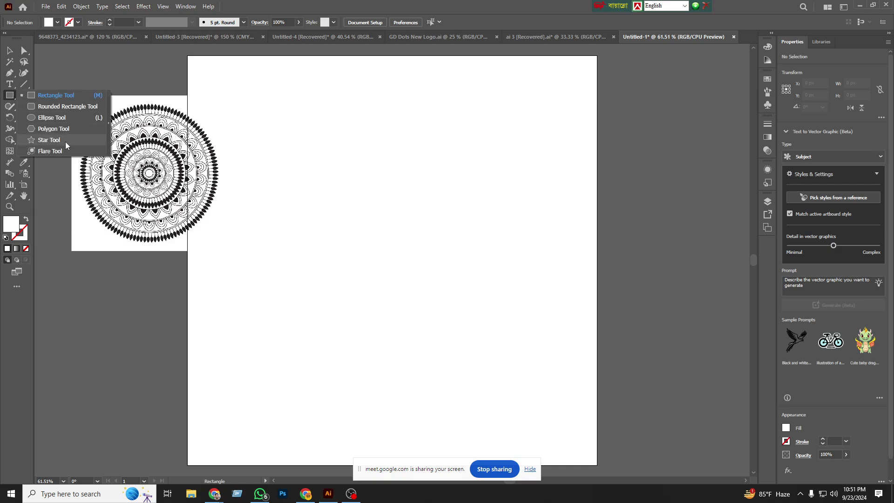
drag(14, 99, 49, 115)
drag(302, 205, 396, 299)
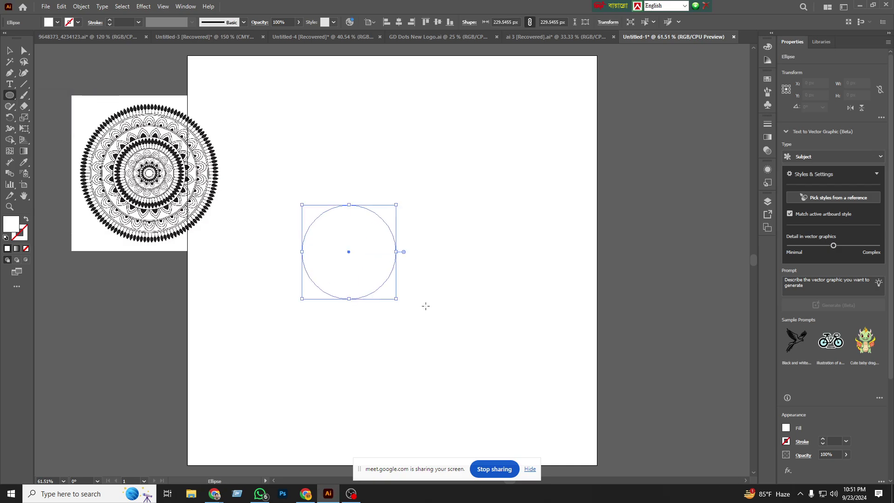
click(57, 22)
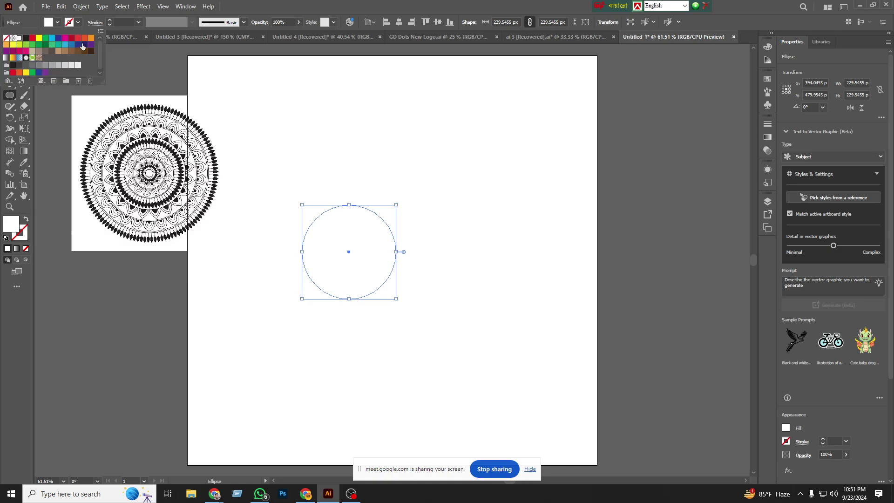
click(77, 43)
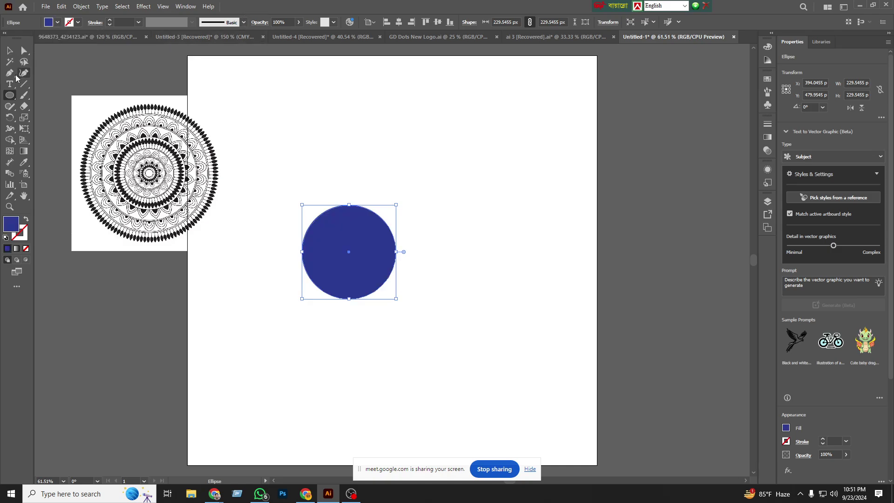
Step: Overlap a copy to the right and Shape Builder away both outer parts, leaving a leaf
click(8, 50)
drag(338, 270, 419, 274)
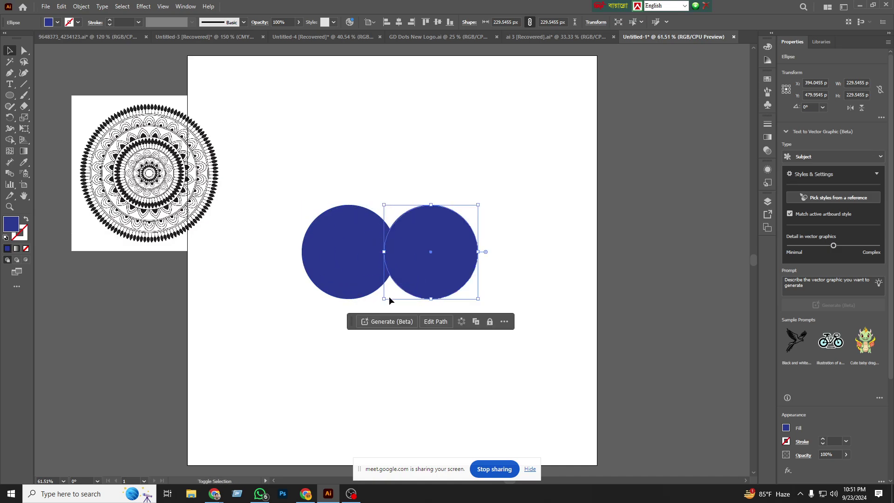
click(344, 346)
drag(323, 198, 448, 261)
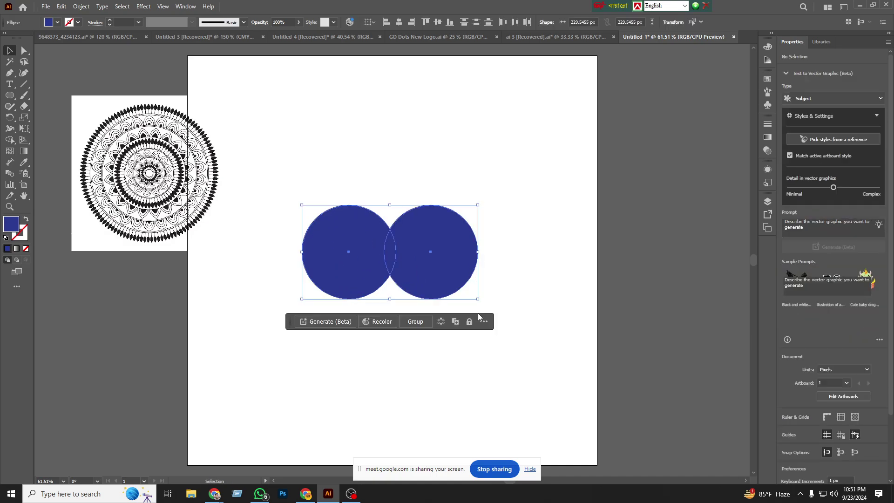
click(10, 140)
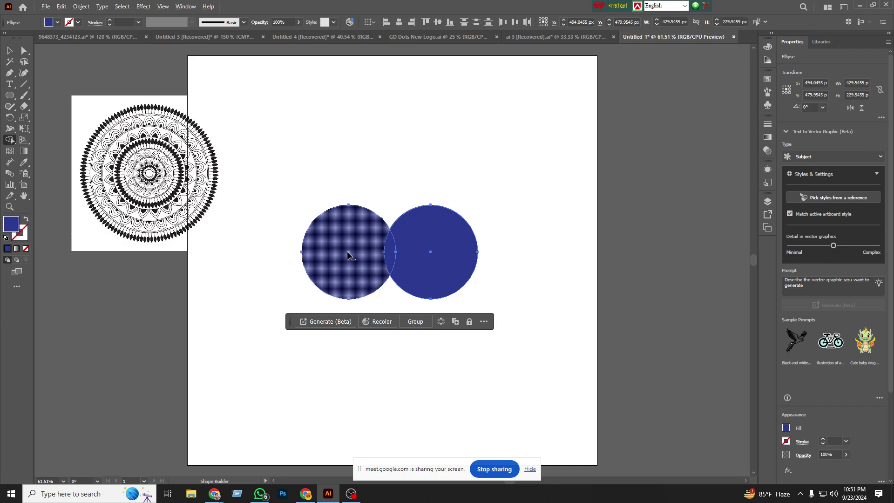
alt+click(349, 255)
alt+click(442, 257)
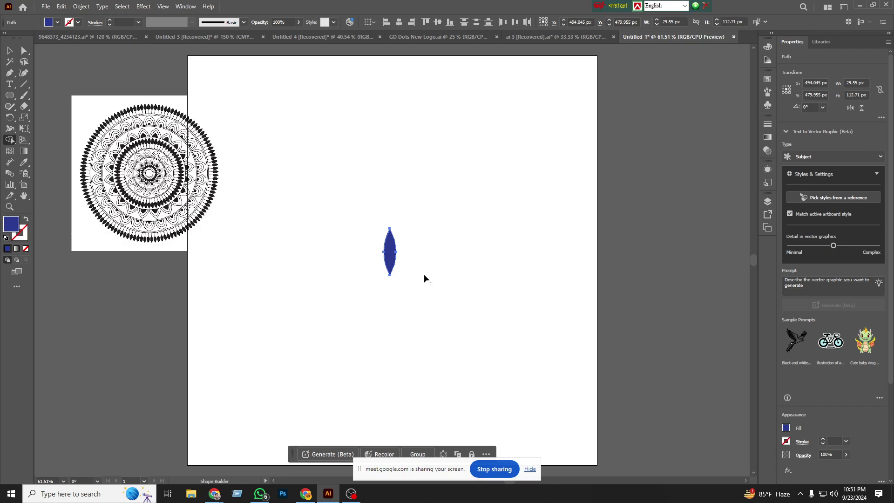
click(10, 51)
Step: Duplicate the blue leaf to the lower left and delete the original middle leaf
click(268, 277)
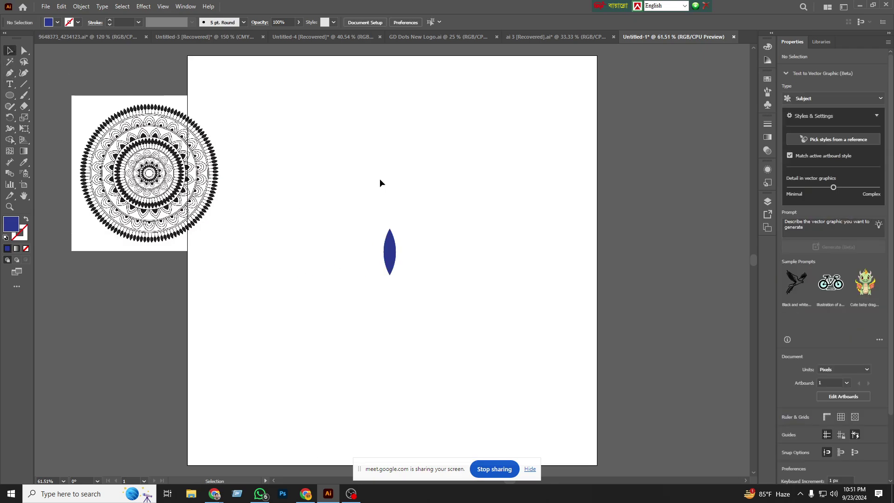
drag(392, 266, 222, 332)
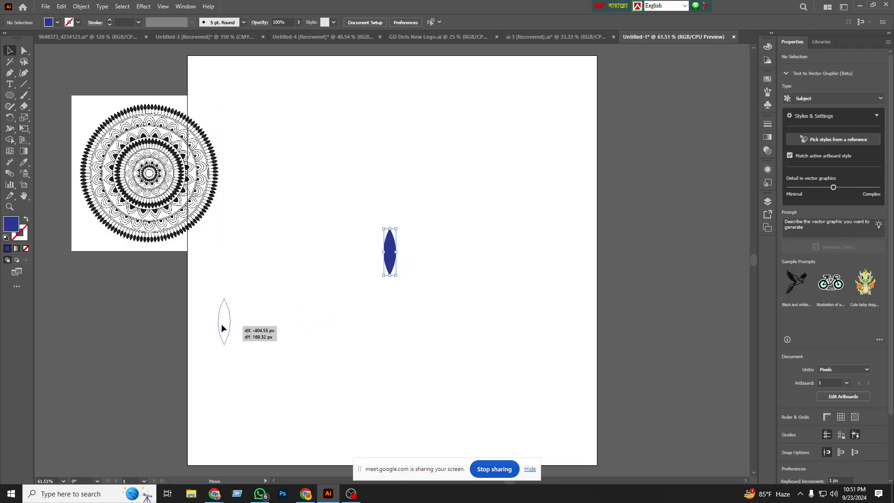
click(373, 340)
drag(10, 95, 55, 119)
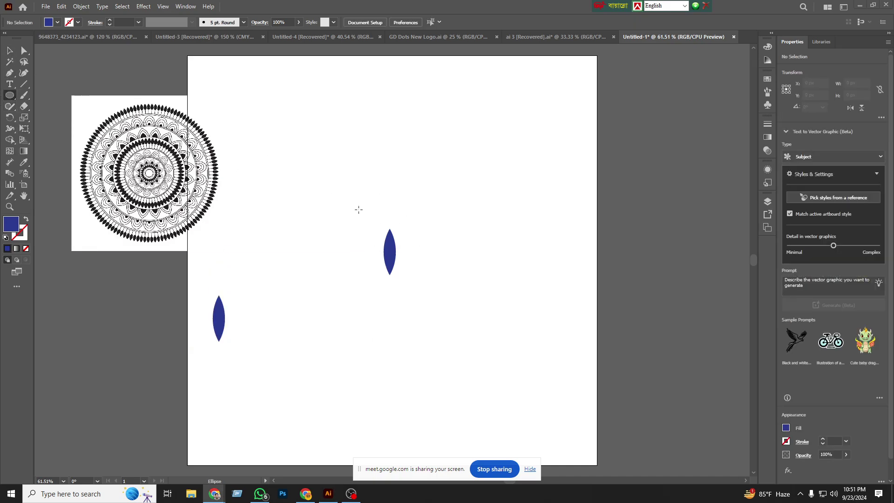
drag(338, 199, 461, 295)
key(v)
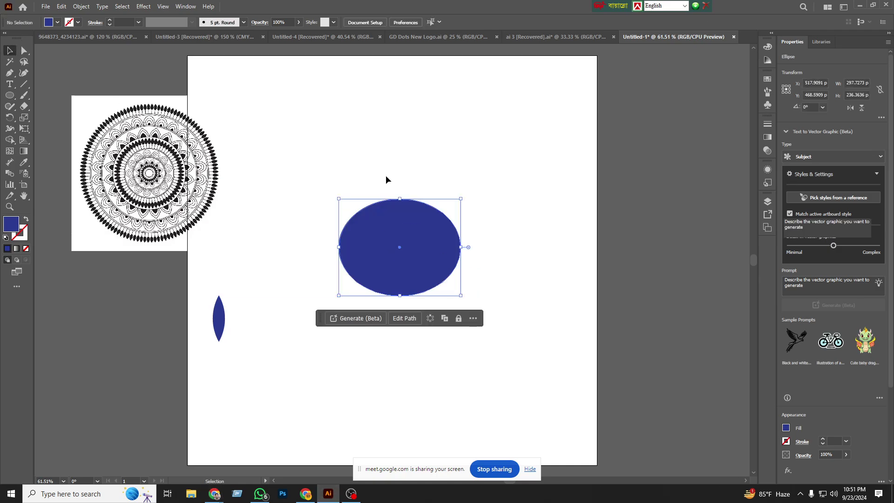
drag(336, 153, 493, 315)
key(Delete)
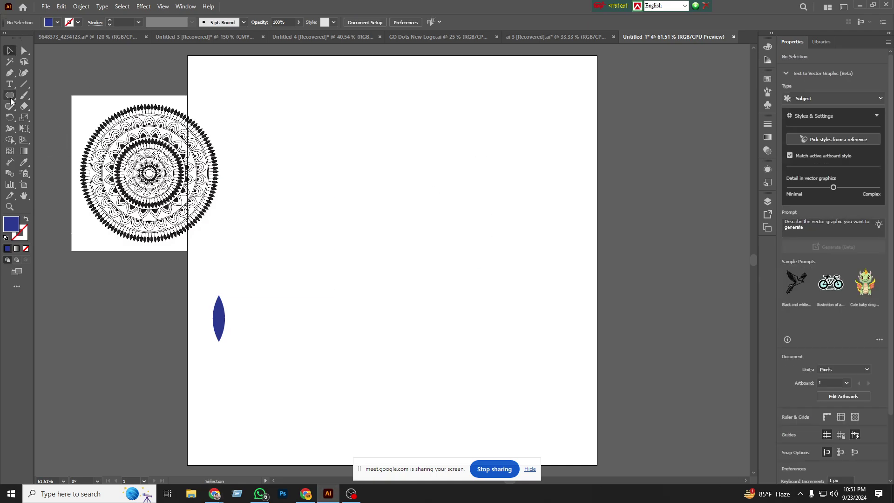
Step: Draw a large centred circle with no fill and a thin black outline
click(10, 97)
drag(334, 199, 479, 344)
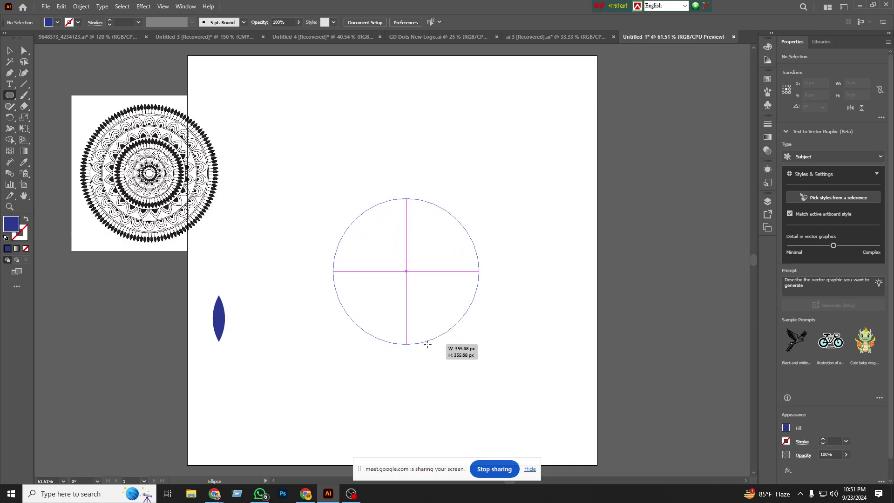
click(26, 250)
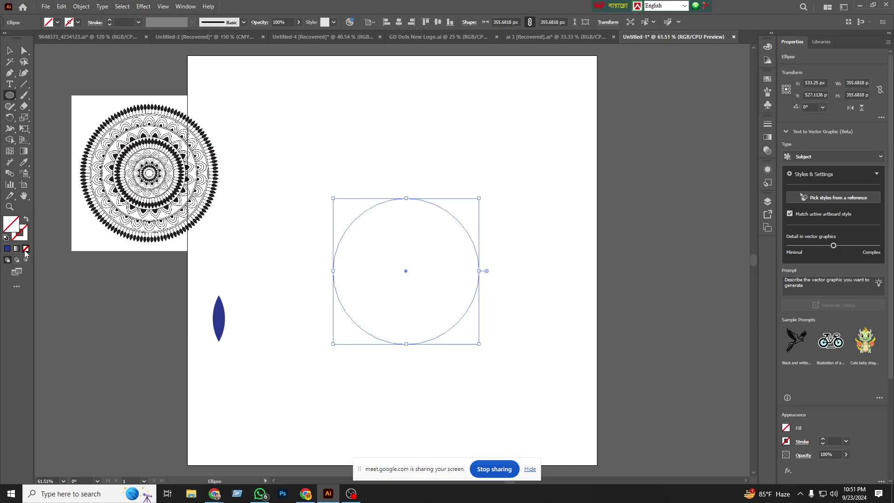
click(109, 20)
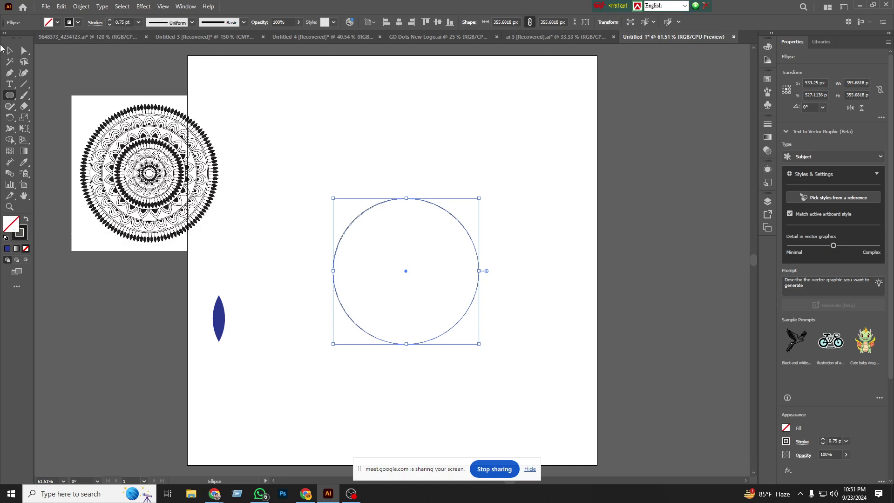
click(10, 50)
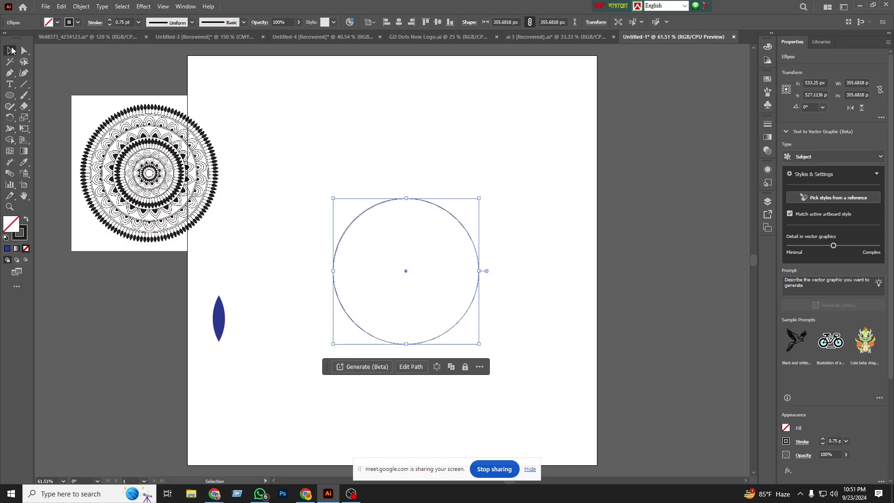
click(220, 87)
Step: Add a slightly smaller concentric copy of the circle, about 347 px wide
click(479, 272)
key(a)
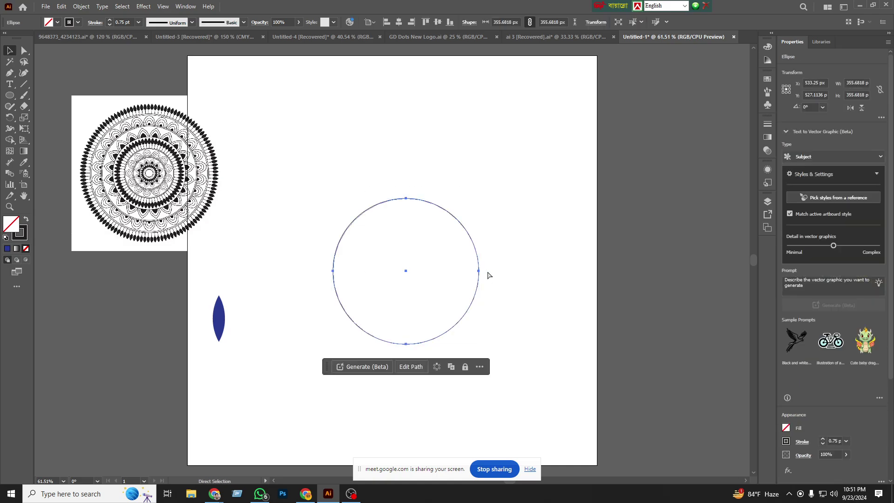
key(v)
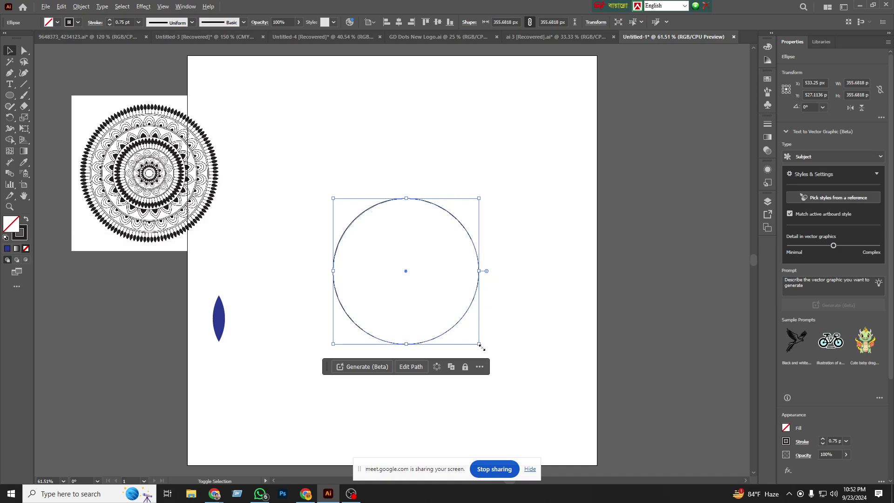
drag(480, 345, 478, 343)
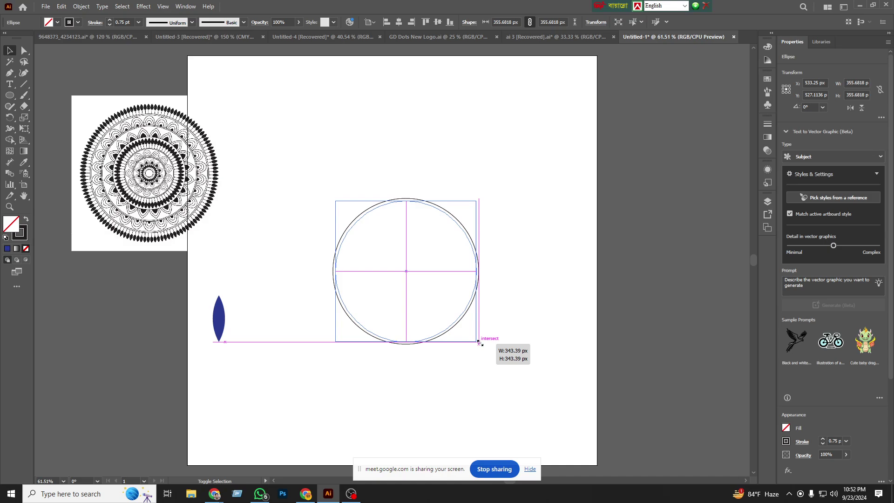
drag(480, 343, 483, 344)
click(316, 133)
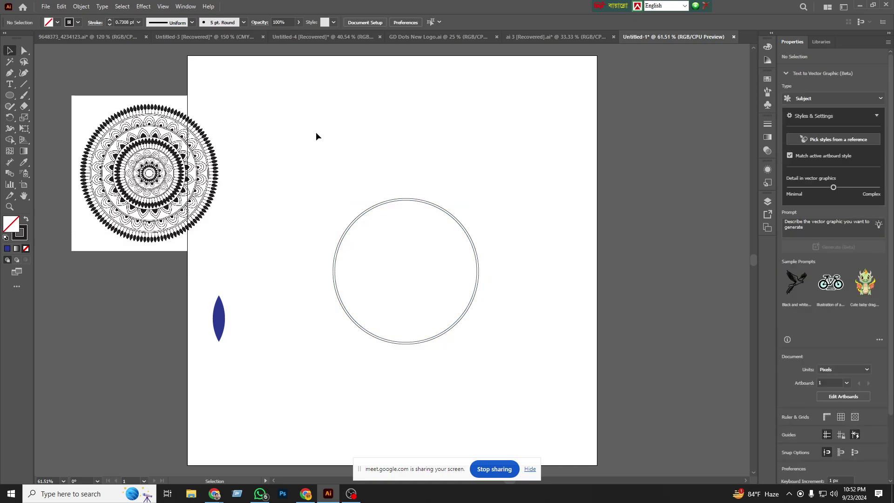
Step: Shorten the blue leaf by raising its bottom point and fill it green
click(225, 312)
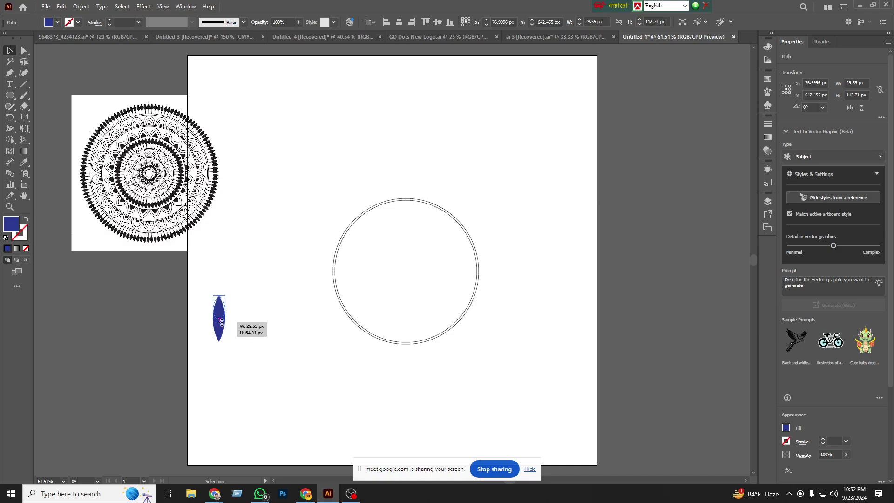
mouse_move(220, 341)
mouse_down()
mouse_move(219, 321)
mouse_move(418, 169)
mouse_up()
click(221, 371)
click(459, 177)
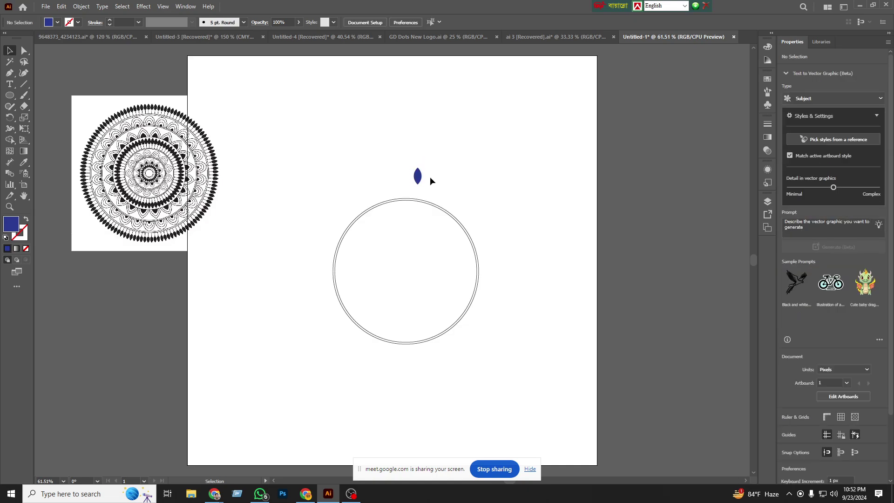
click(418, 176)
click(57, 22)
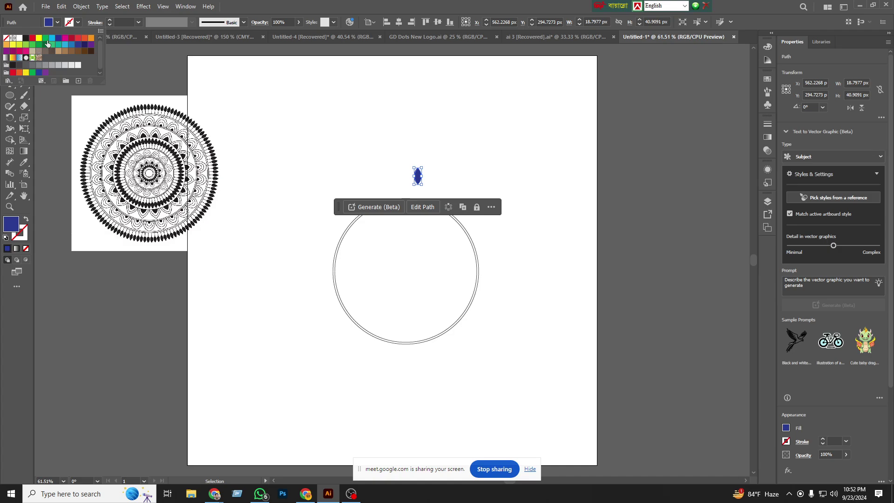
click(46, 44)
Step: Centre the green leaf horizontally above the double circle
click(292, 98)
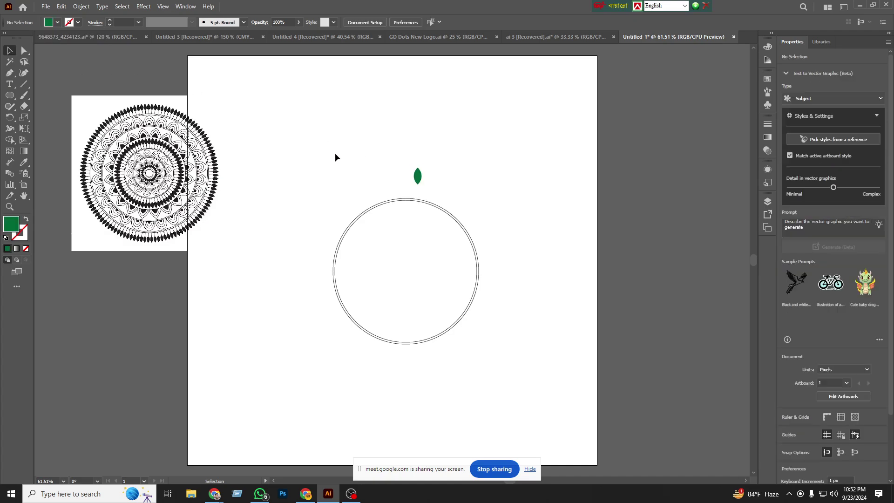
drag(355, 193, 509, 361)
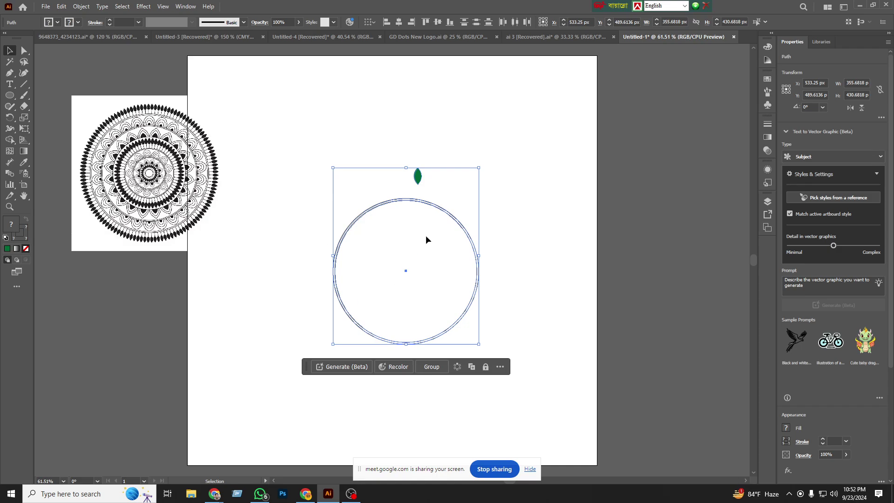
click(398, 23)
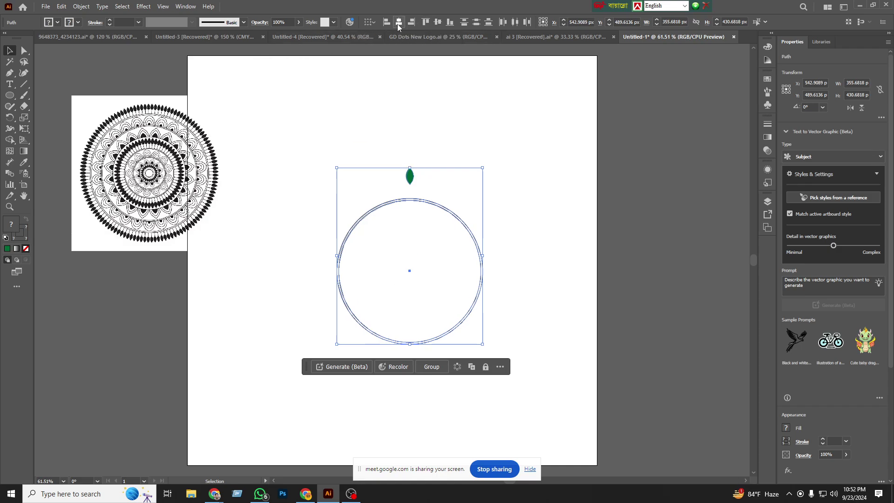
click(553, 220)
Step: Move the leaf down to touch the circle's top and select it with both circles
key(ctrl+equal)
key(ctrl+equal)
key(ctrl+equal)
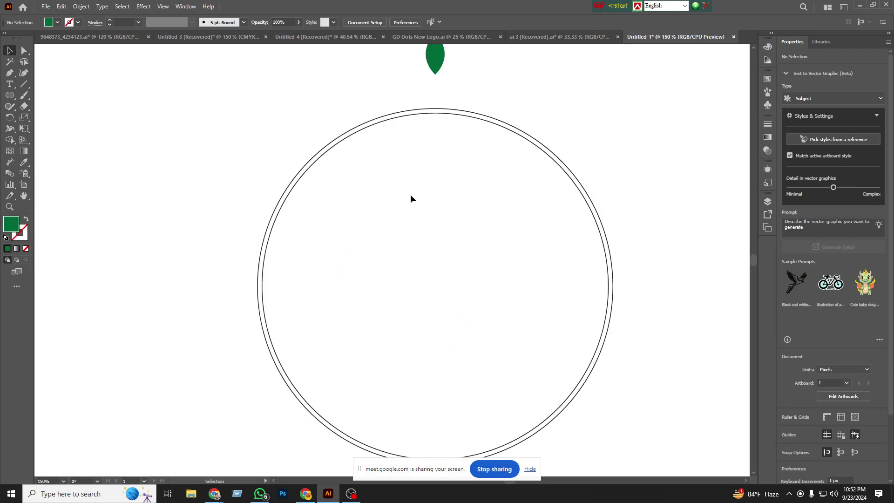
scroll(410, 194, up, 2)
scroll(411, 199, up, 2)
drag(437, 130, 439, 154)
click(516, 147)
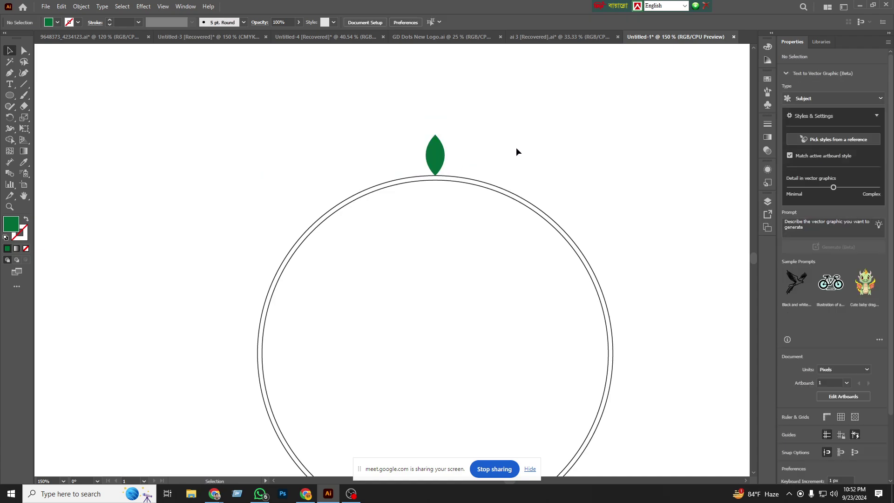
drag(352, 125, 609, 293)
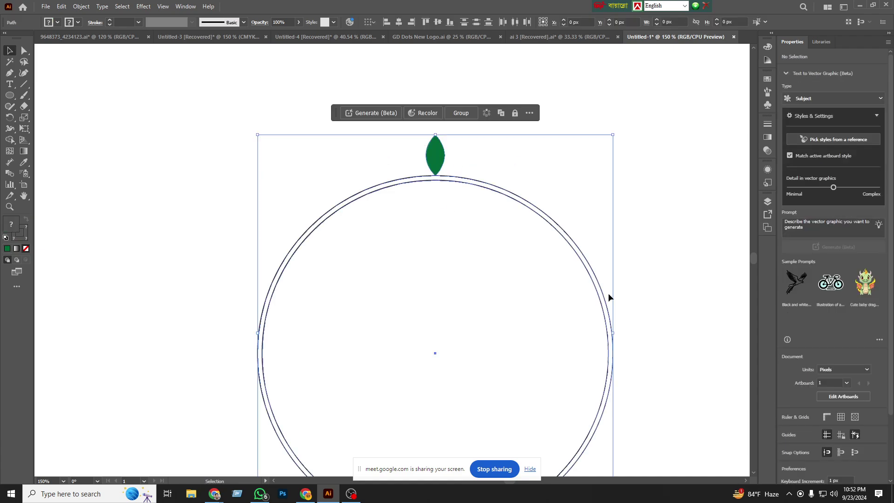
Step: Rotate-copy the leaf 36° around the circle's centre and repeat with Ctrl+D around the ring
scroll(535, 280, down, 3)
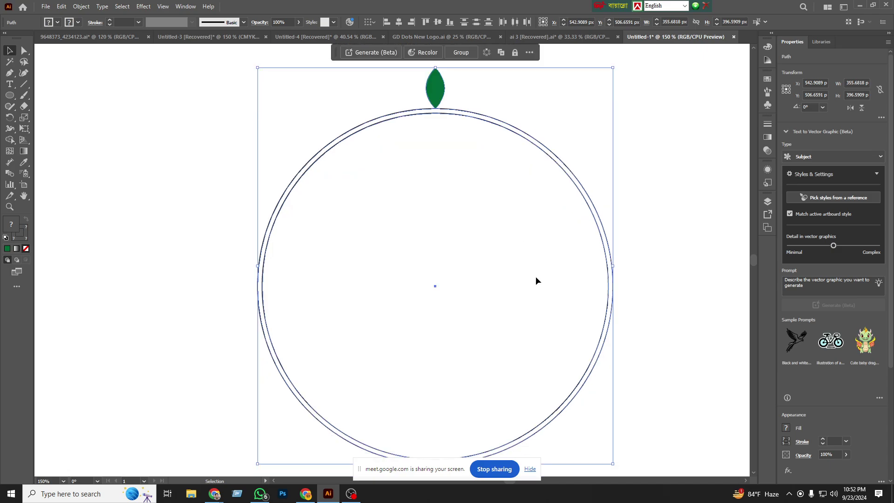
click(11, 119)
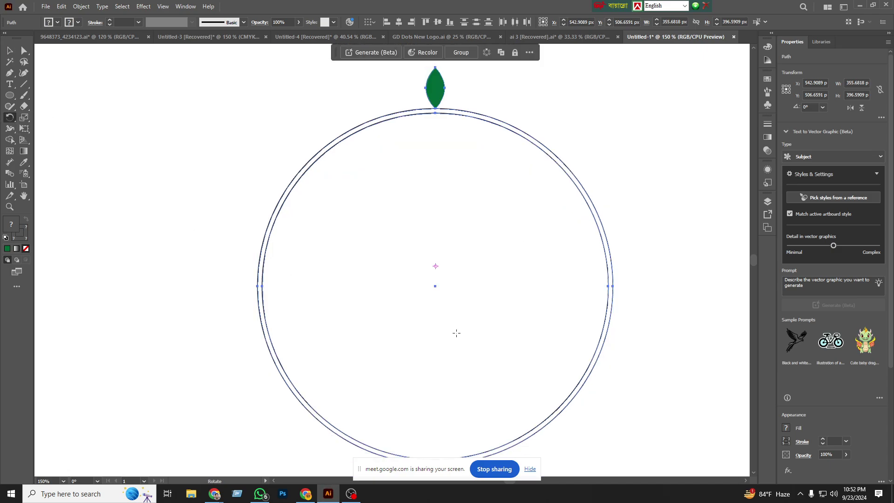
alt+click(435, 287)
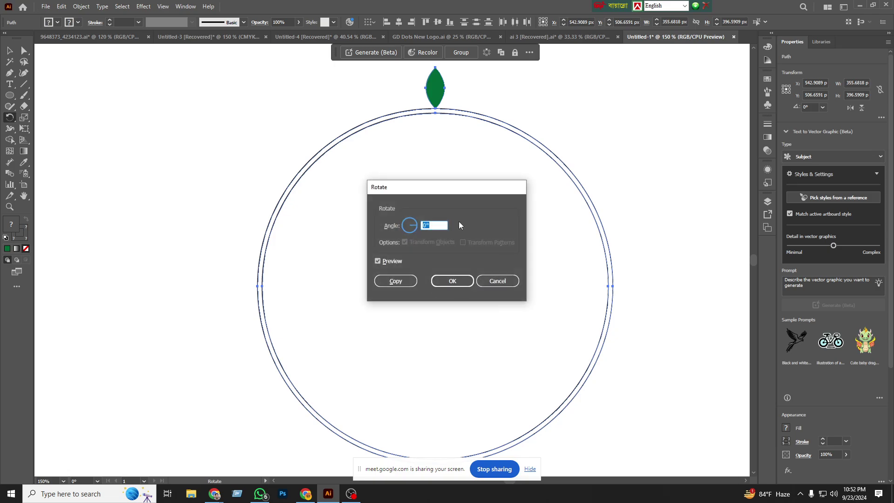
text(360/50)
click(400, 281)
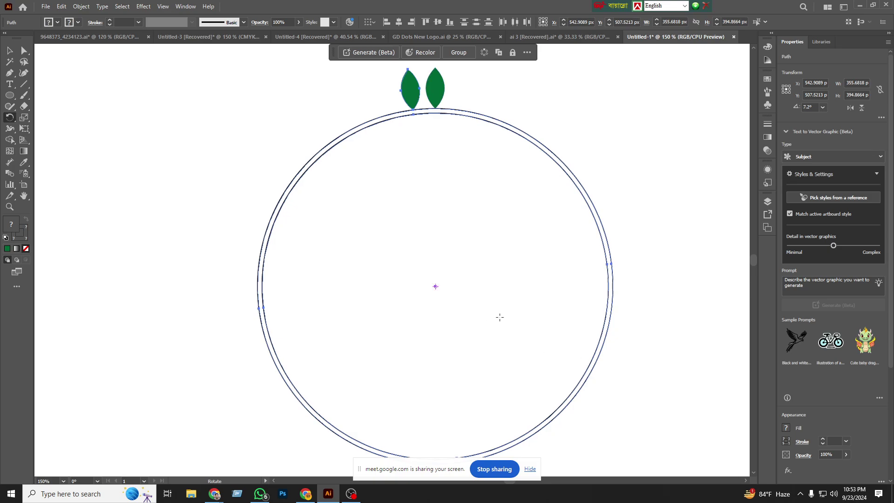
key(ctrl+d)
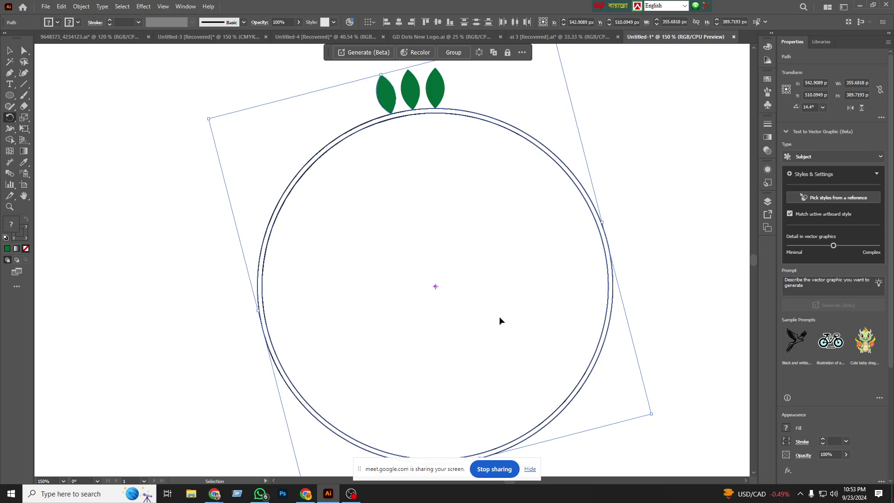
key(ctrl+d)
key(ctrl+d)
key(ctrl+d)
key(ctrl+d)
key(ctrl+d)
key(ctrl+d)
key(ctrl+d)
key(ctrl+d)
key(ctrl+d)
key(ctrl+d)
key(ctrl+d)
key(ctrl+d)
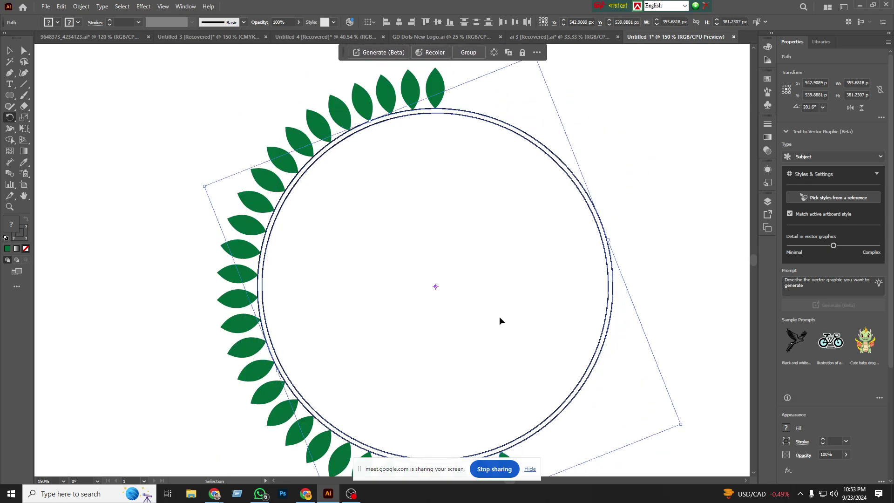
key(ctrl+d)
key(ctrl+d)
key(ctrl+d)
key(ctrl+d)
key(ctrl+d)
key(ctrl+d)
key(ctrl+d)
key(ctrl+d)
key(ctrl+d)
key(ctrl+d)
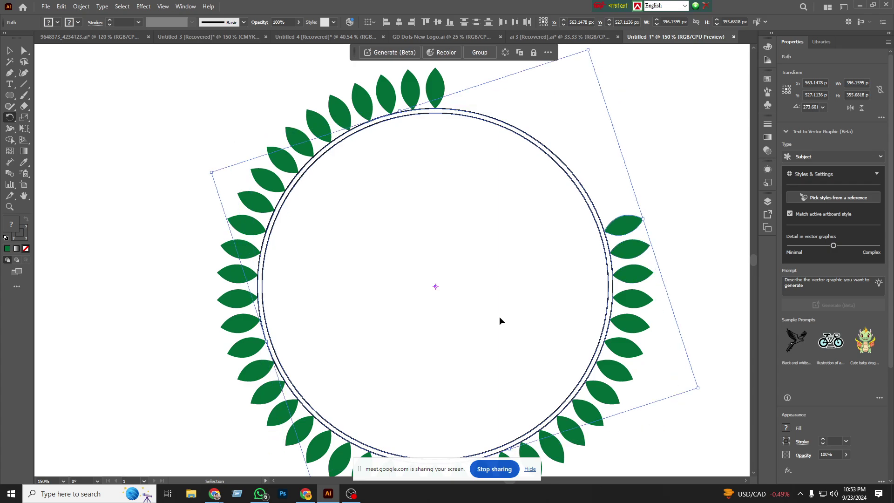
key(ctrl+d)
key(ctrl+d)
key(ctrl+d)
key(ctrl+d)
key(ctrl+d)
key(ctrl+d)
key(ctrl+d)
key(ctrl+d)
key(ctrl+d)
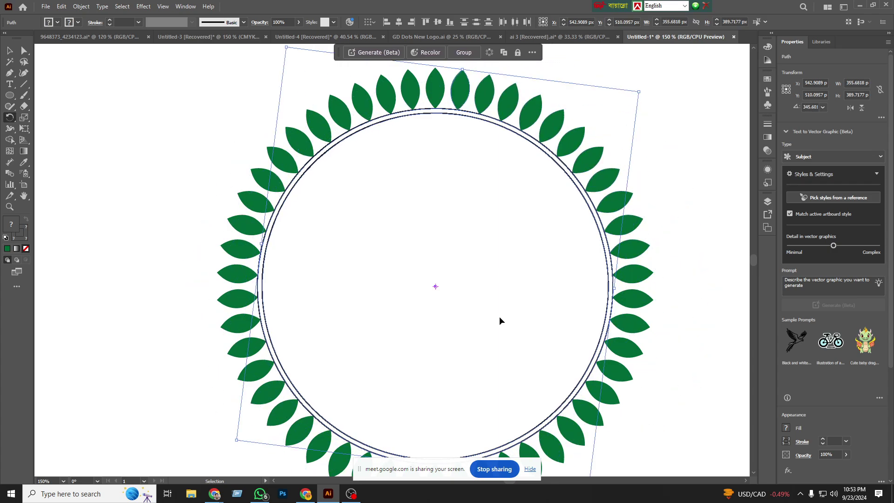
key(ctrl+minus)
key(ctrl+minus)
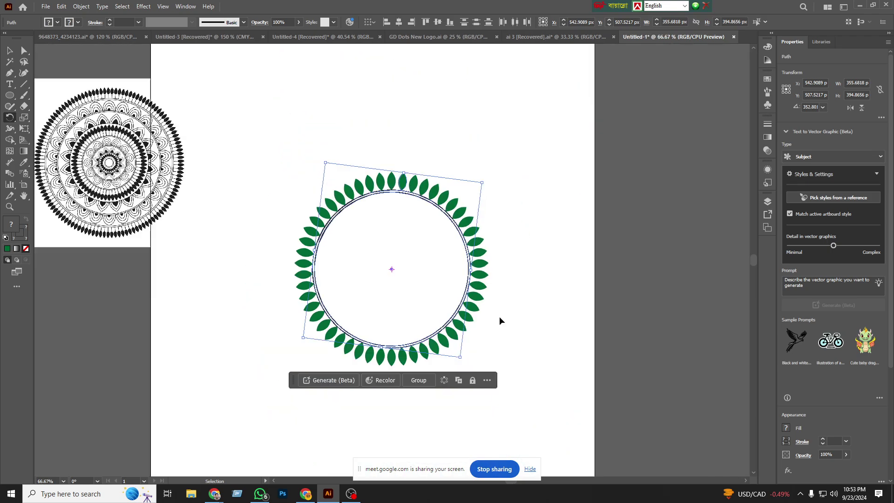
click(10, 51)
click(362, 128)
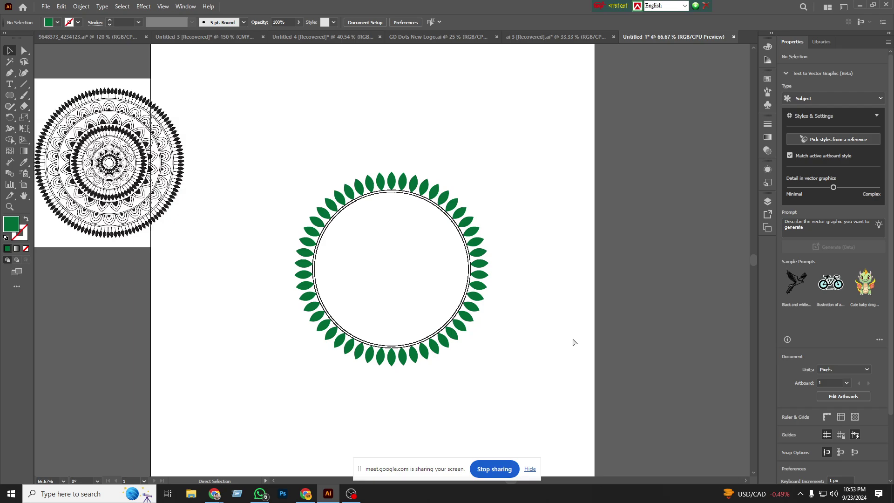
Step: Undo the rotated leaf copies back to a single green leaf
key(ctrl+z)
key(ctrl+z)
key(ctrl+z)
key(ctrl+z)
key(ctrl+z)
key(ctrl+z)
key(ctrl+z)
key(ctrl+z)
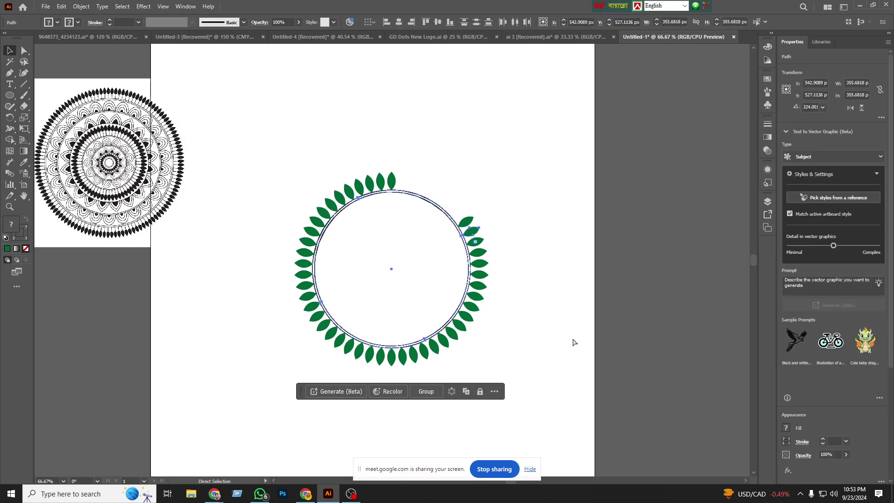
key(ctrl+z)
key(ctrl+z)
key(ctrl+z)
key(ctrl+z)
key(ctrl+z)
key(ctrl+z)
key(ctrl+z)
key(ctrl+z)
key(ctrl+z)
key(ctrl+z)
key(ctrl+z)
key(ctrl+z)
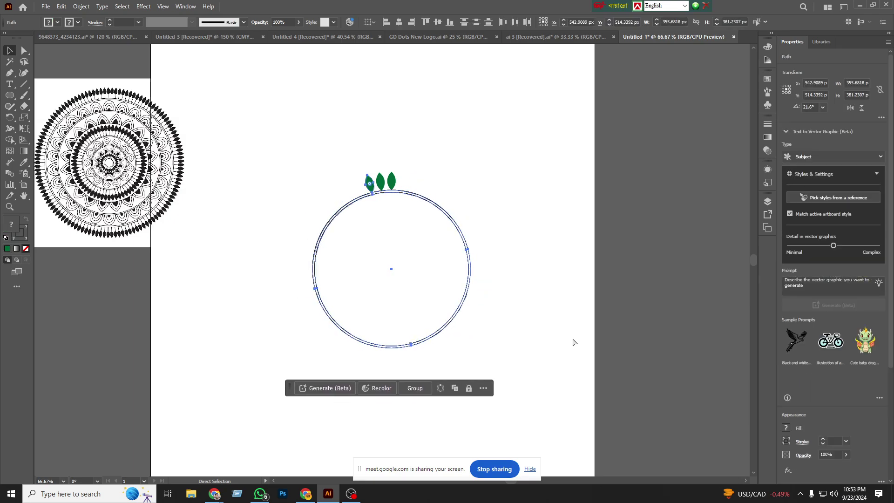
key(ctrl+z)
key(ctrl+z)
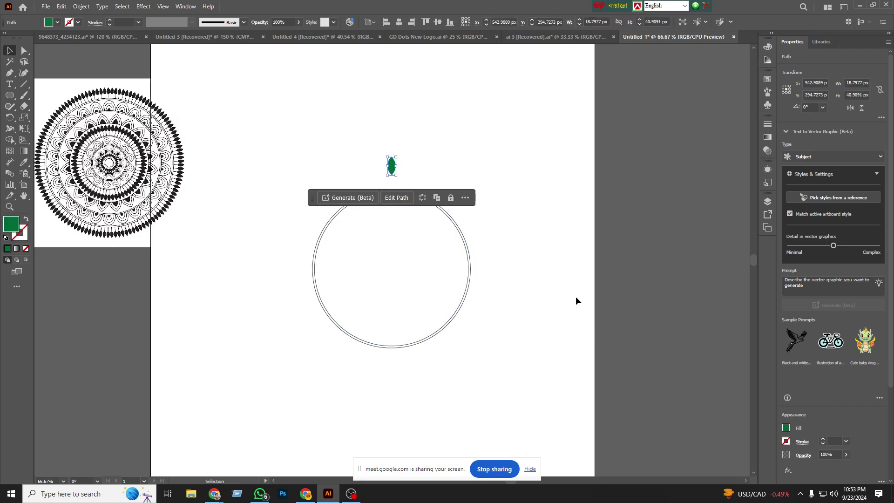
click(576, 300)
drag(345, 142, 499, 376)
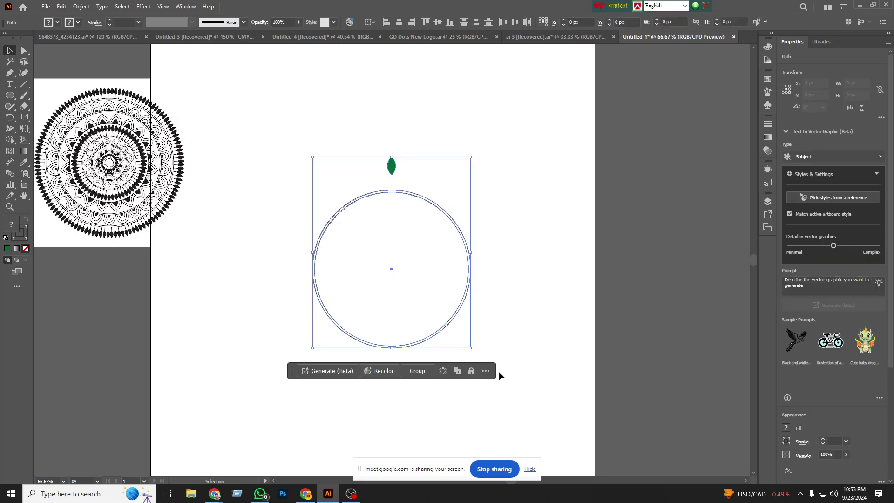
click(517, 350)
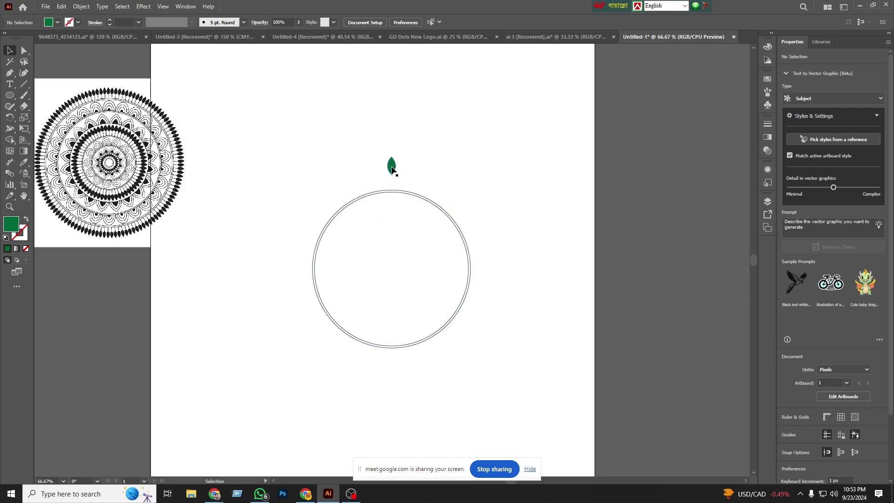
Step: Reposition the leaf atop the circle, recentre it horizontally, and select it alone for rotating
key(ctrl+equal)
key(ctrl+equal)
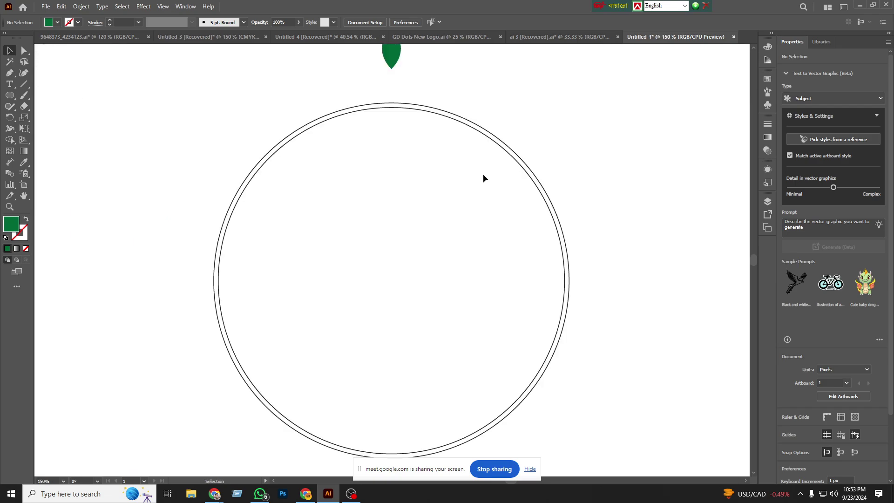
scroll(483, 174, up, 3)
drag(390, 120, 389, 155)
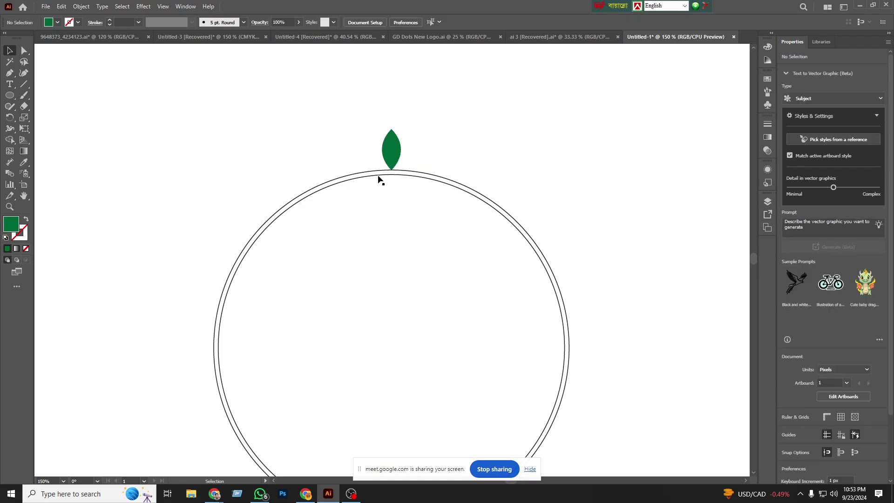
drag(283, 107, 595, 264)
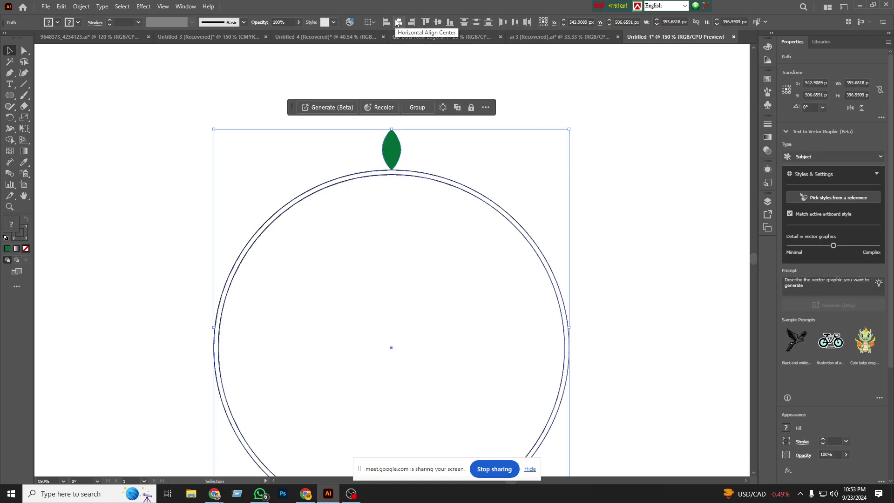
click(610, 245)
click(395, 153)
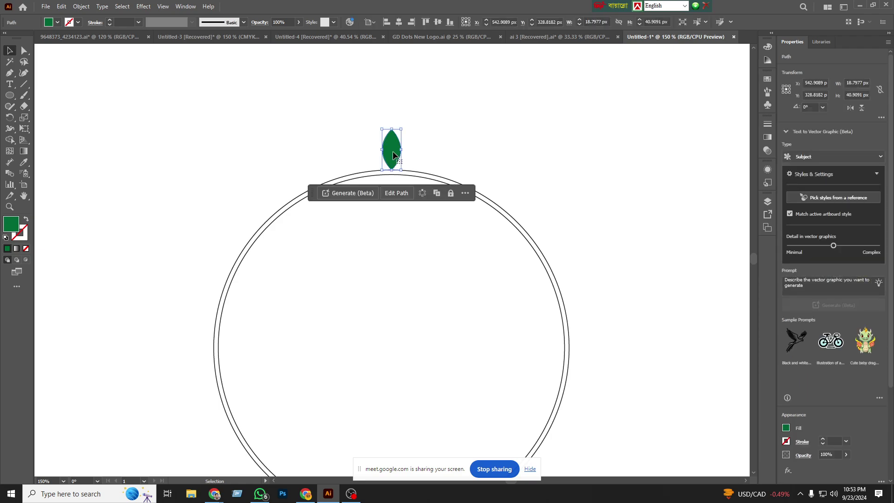
scroll(393, 156, down, 2)
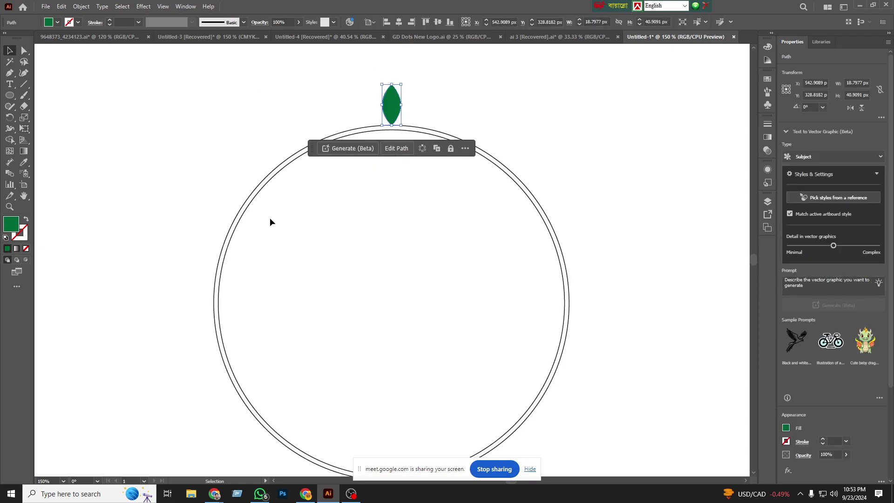
click(10, 118)
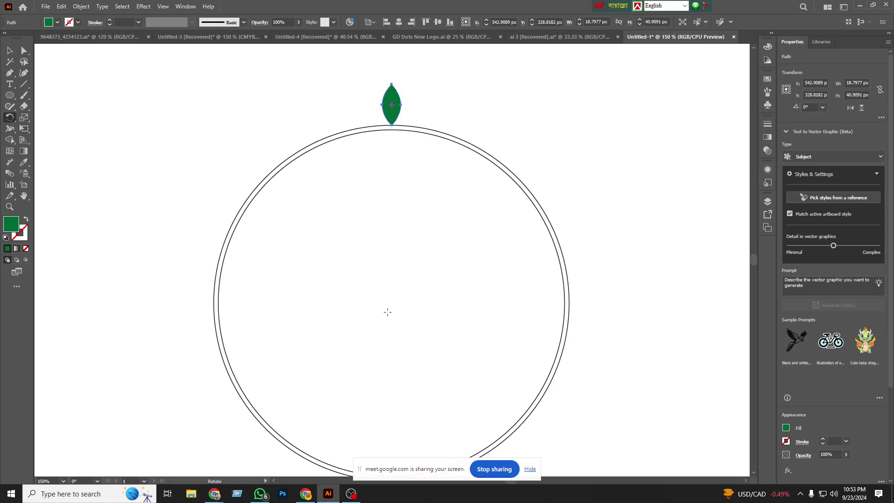
scroll(391, 303, down, 2)
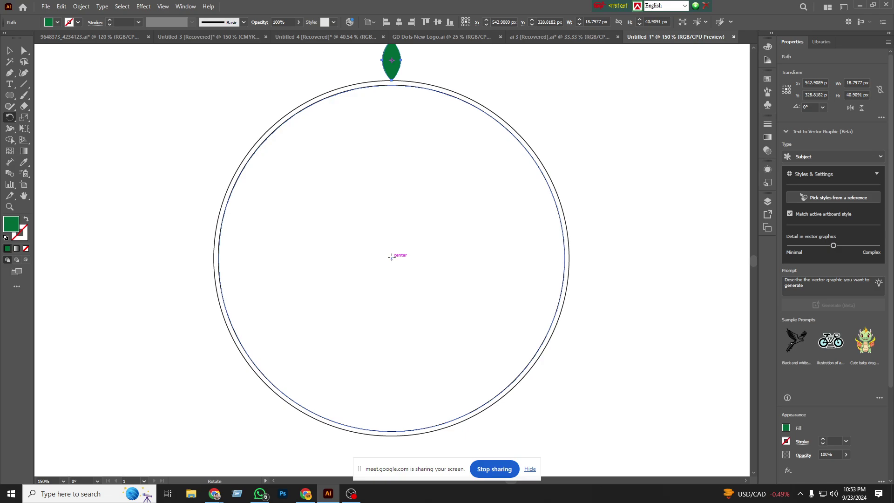
Step: Rotate-copy the leaf 36° about the circle centre, repeating with Ctrl+D until the ring closes
alt+click(392, 257)
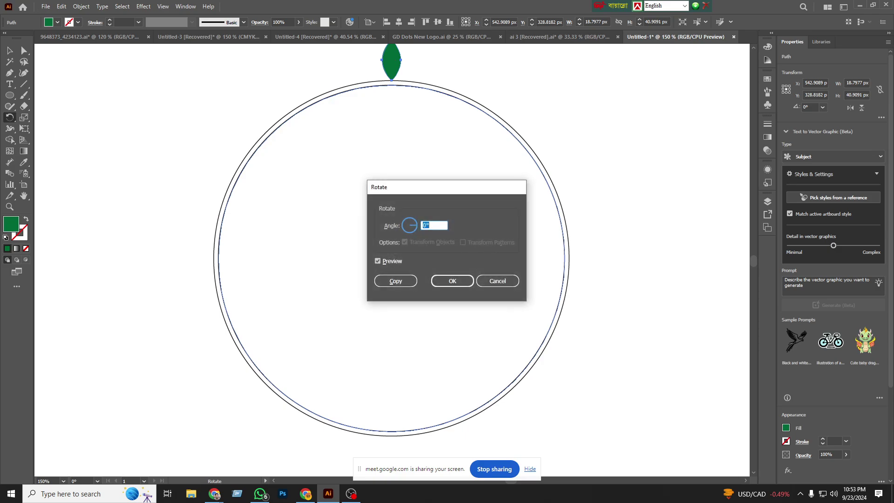
text(36)
click(395, 281)
key(ctrl+d)
key(ctrl+d)
key(ctrl+d)
key(ctrl+d)
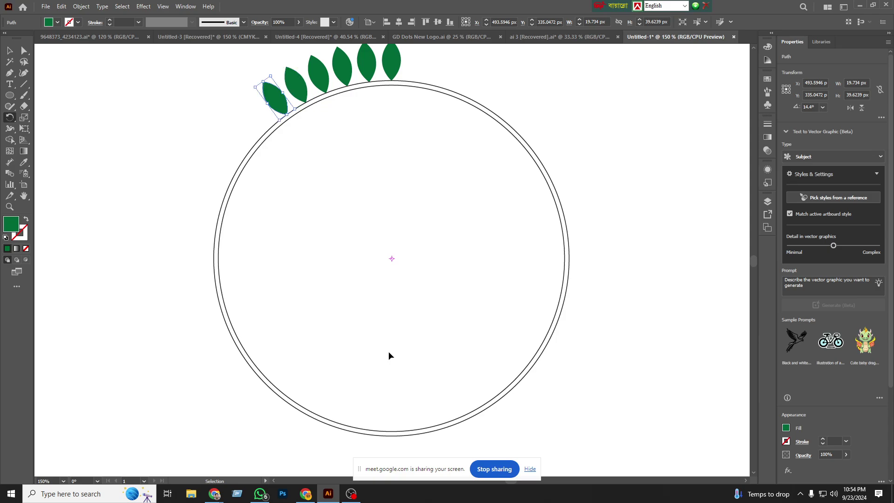
key(ctrl+d)
key(ctrl+d)
key(ctrl+d)
key(ctrl+d)
key(ctrl+d)
key(ctrl+d)
key(ctrl+d)
key(ctrl+d)
key(ctrl+d)
key(ctrl+d)
key(ctrl+d)
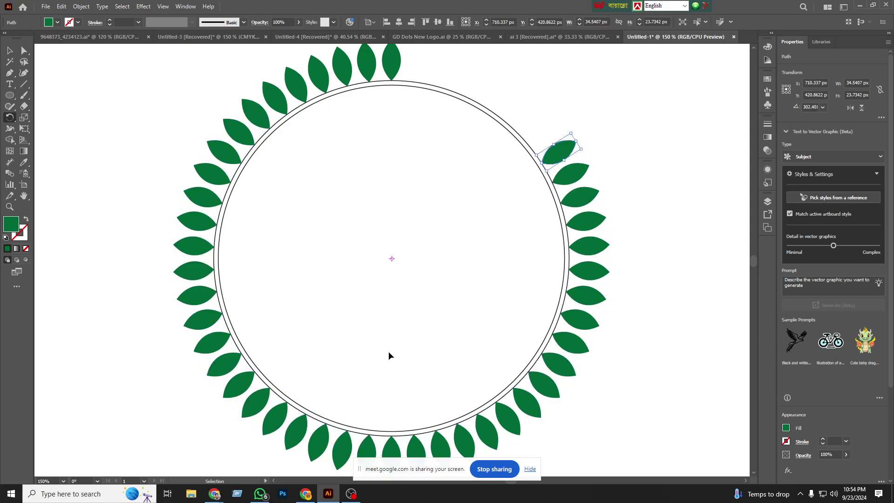
key(ctrl+d)
key(ctrl+d)
key(ctrl+d)
key(ctrl+d)
key(ctrl+d)
key(ctrl+d)
key(ctrl+d)
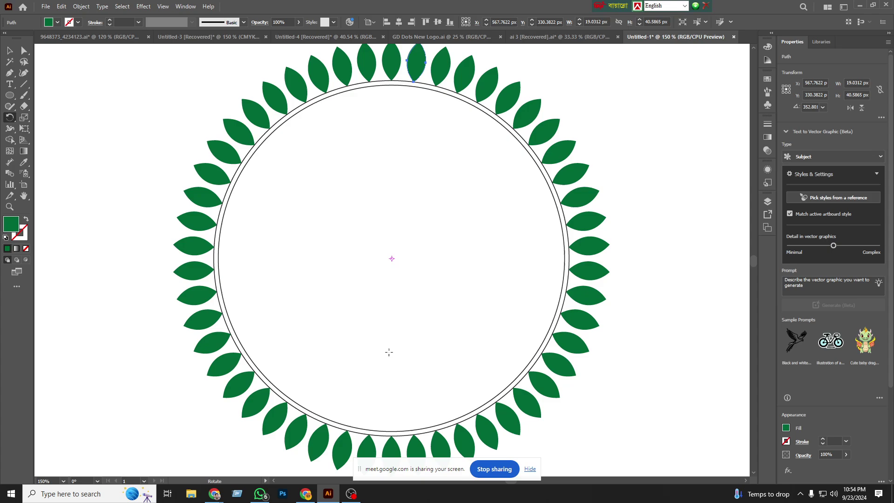
key(ctrl+minus)
key(ctrl+minus)
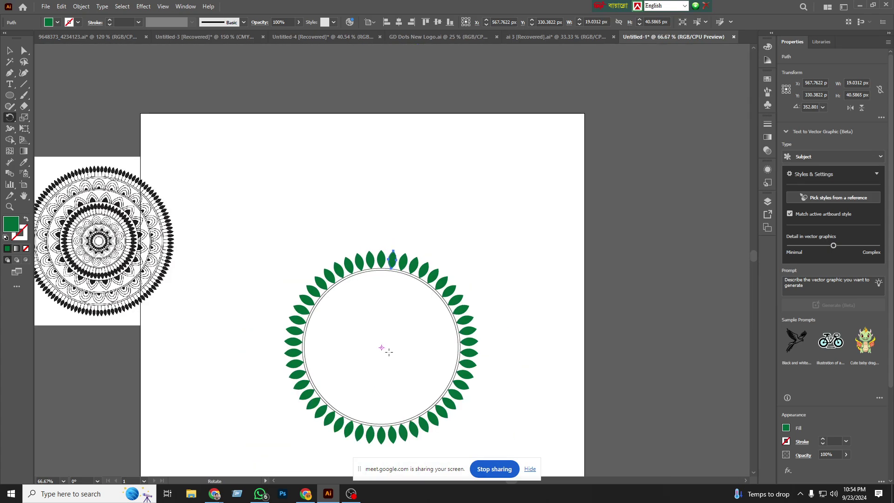
click(9, 50)
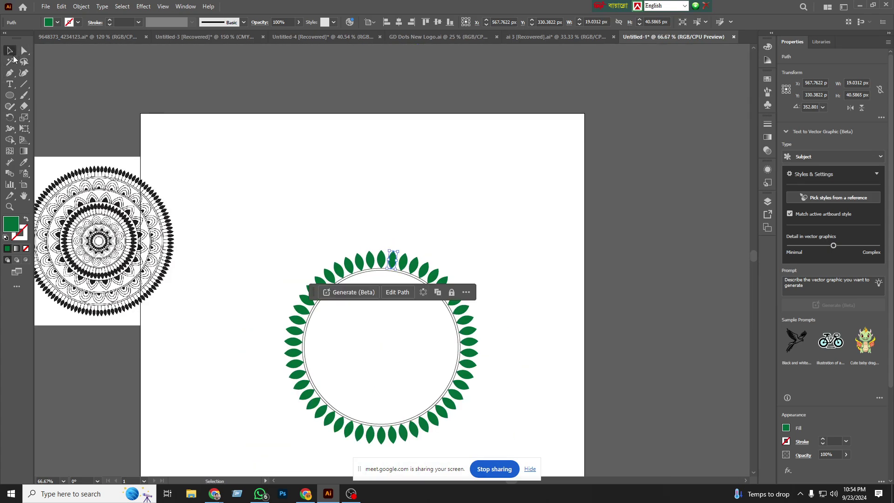
click(330, 197)
scroll(354, 267, down, 3)
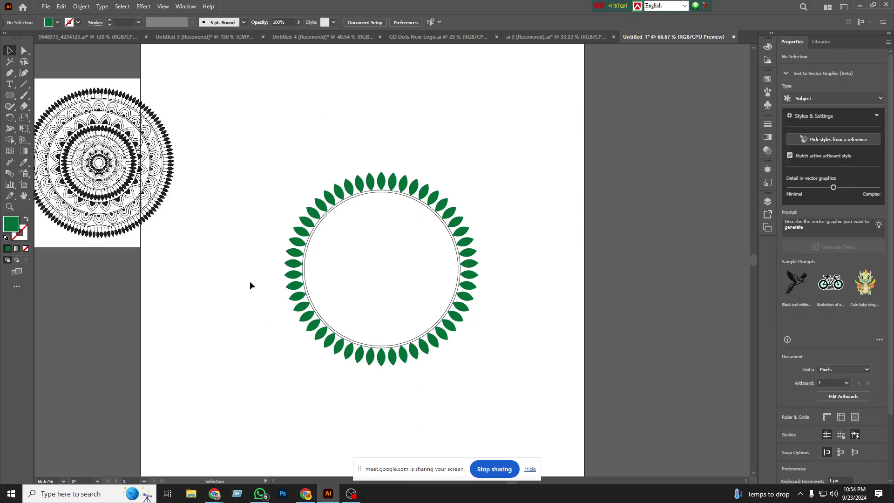
Step: Group the two circle lines and Alt-scale a smaller copy about 259 px wide inside
click(459, 253)
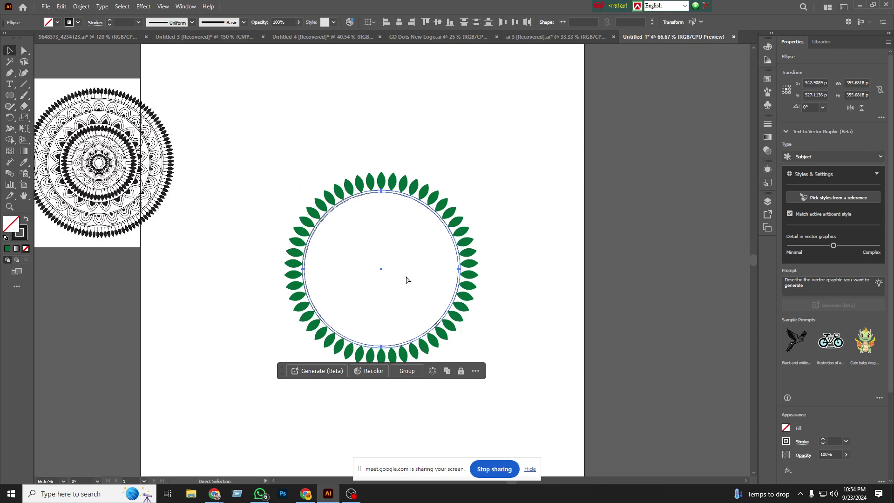
right_click(460, 283)
click(484, 123)
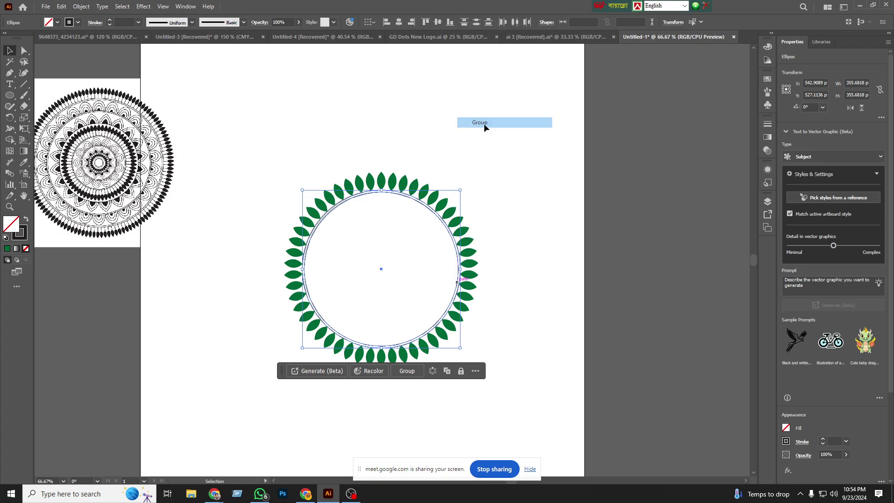
click(530, 278)
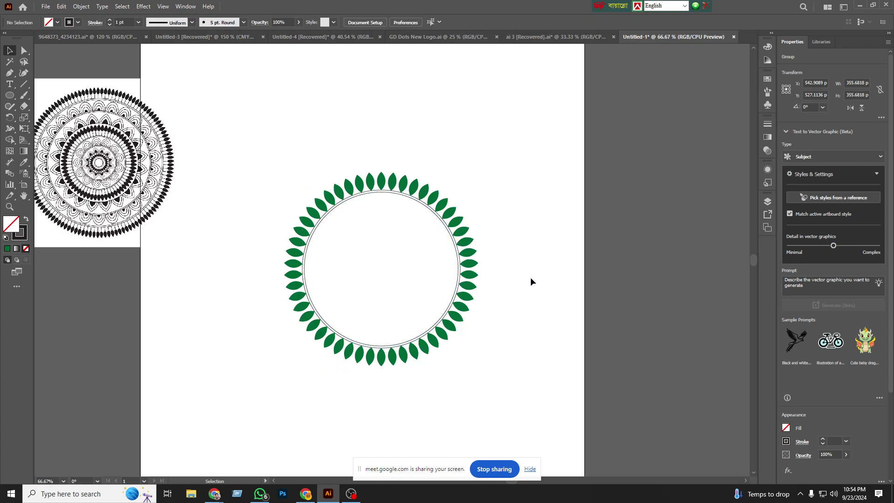
click(446, 230)
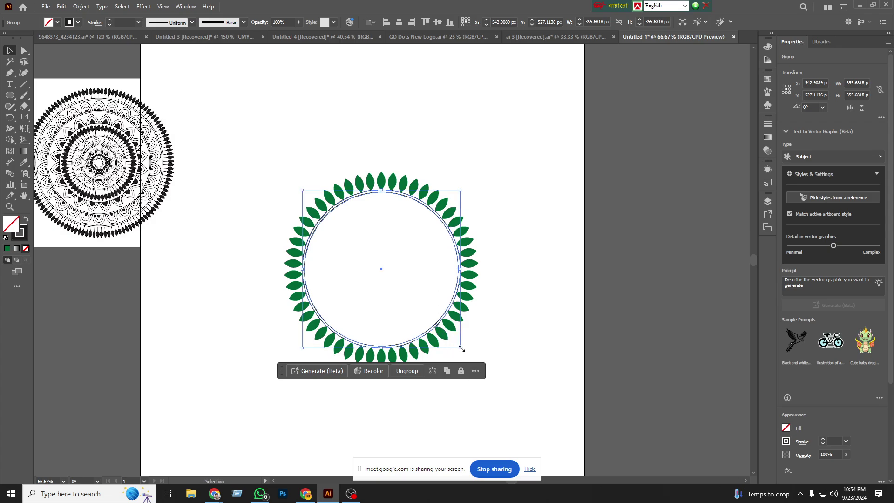
drag(462, 348, 441, 328)
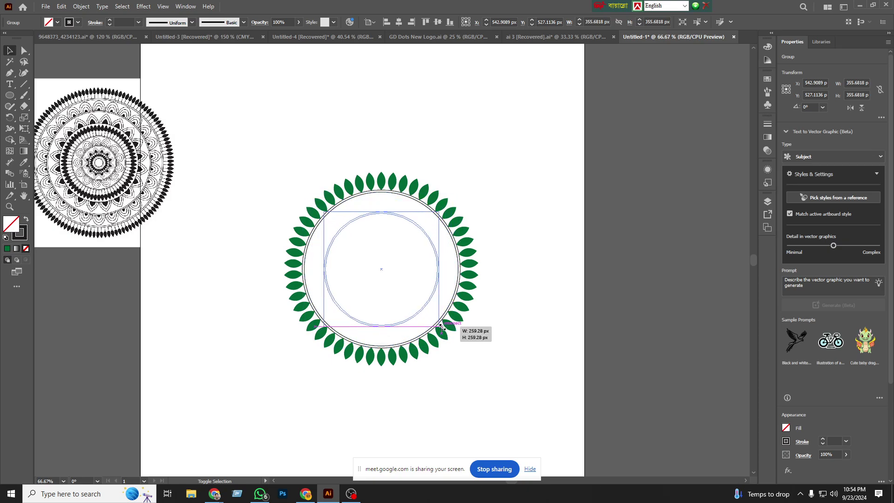
click(518, 385)
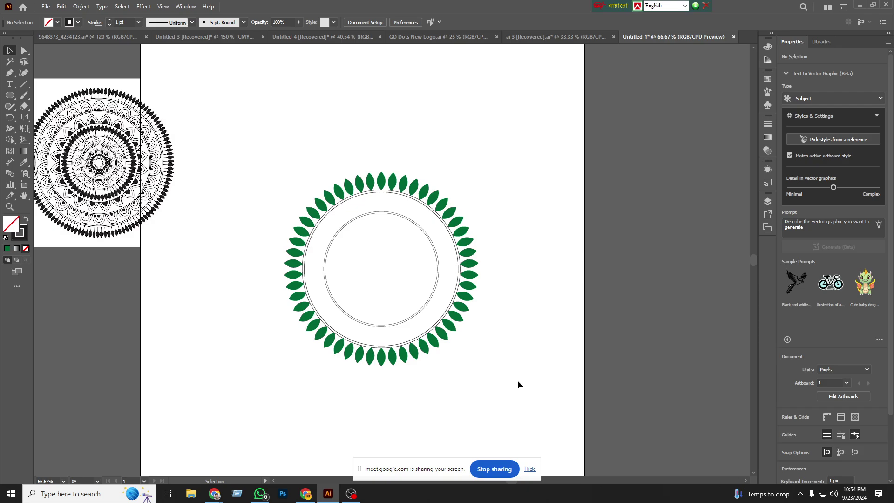
Step: Zoom to 100% and draw a small upright ellipse left of the leaf ring
key(ctrl+1)
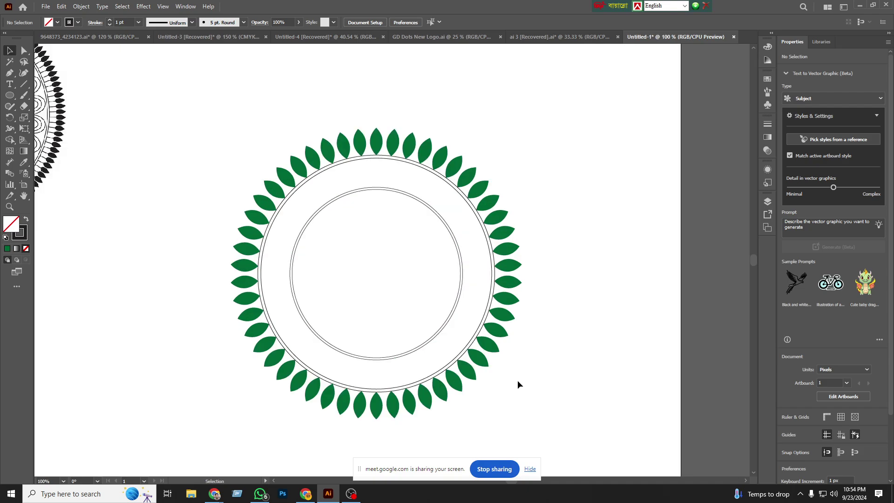
mouse_move(134, 248)
mouse_down()
mouse_move(304, 265)
mouse_move(302, 318)
mouse_up()
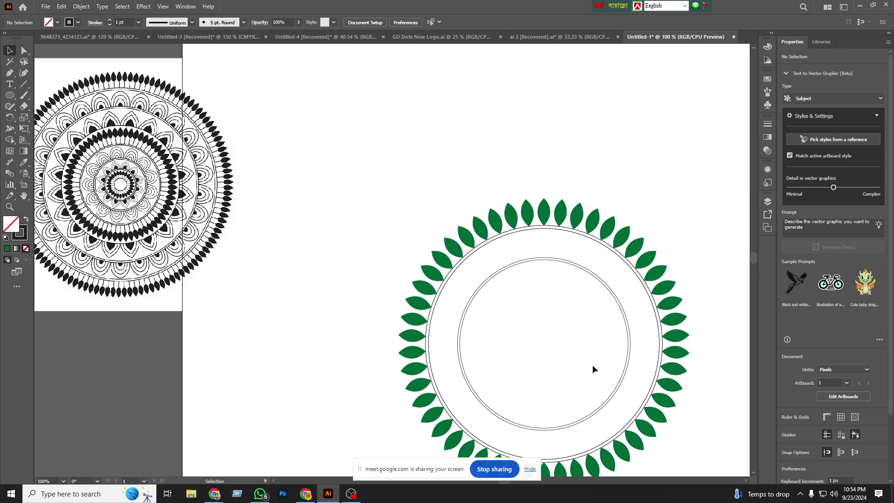
click(9, 95)
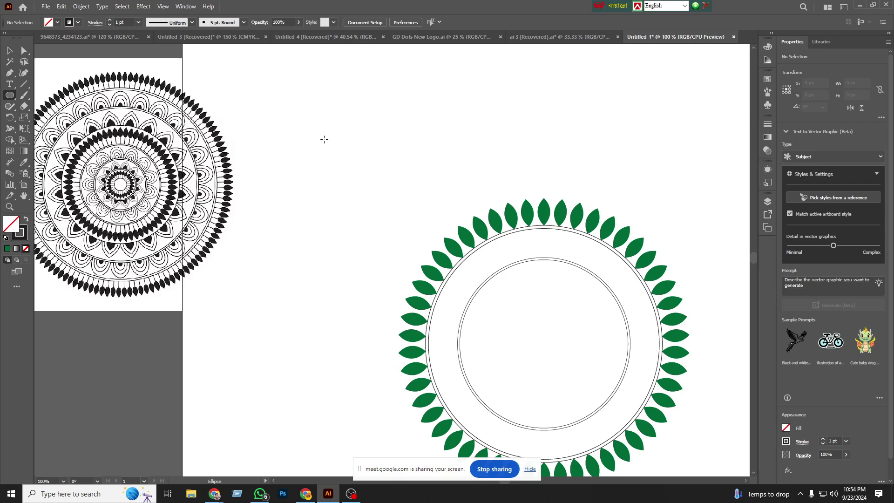
drag(291, 130, 327, 184)
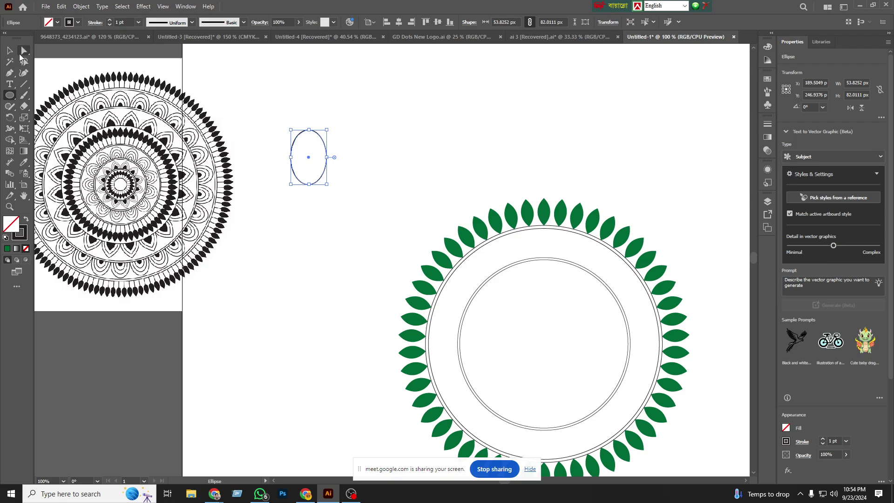
click(9, 51)
click(375, 152)
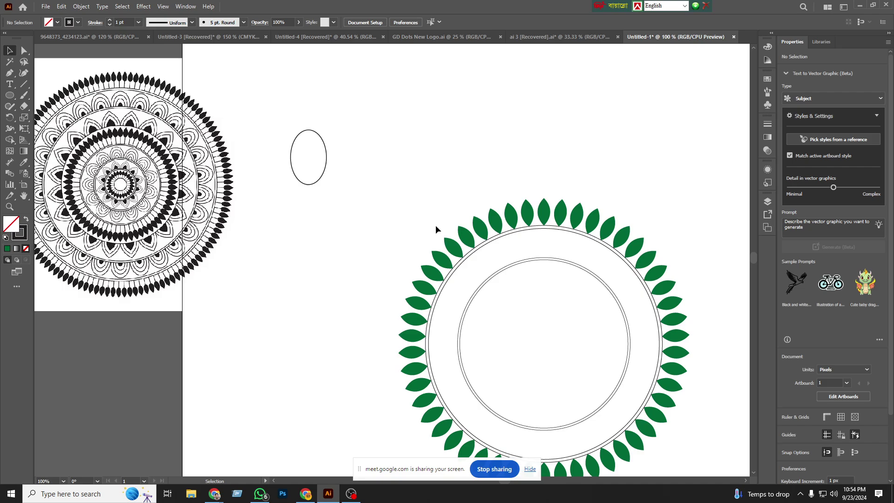
Step: Give the inner double circle a white fill after briefly trying green
click(543, 259)
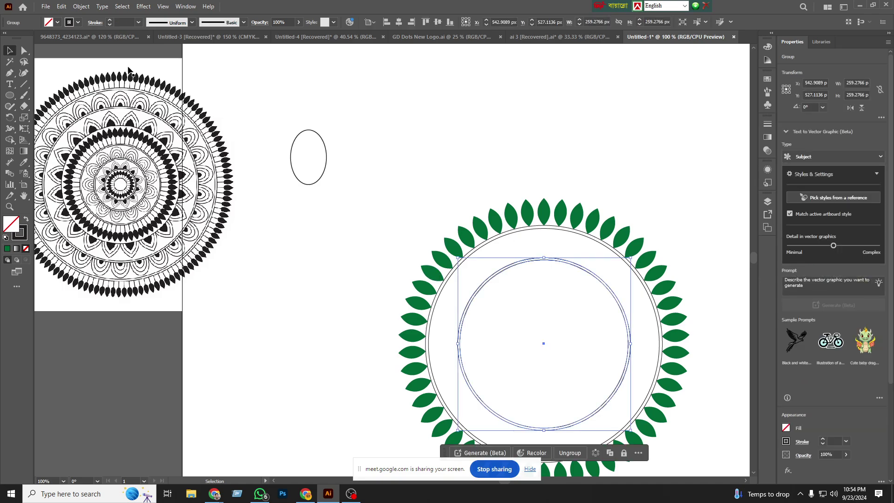
click(58, 23)
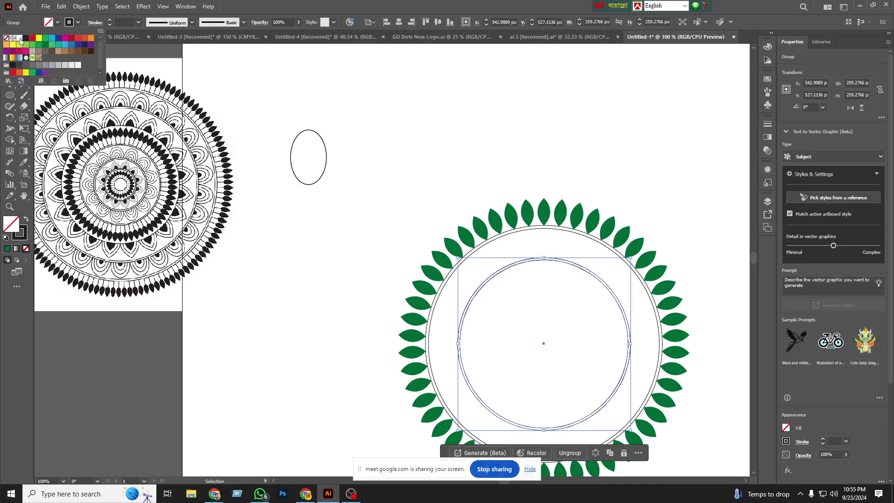
click(19, 38)
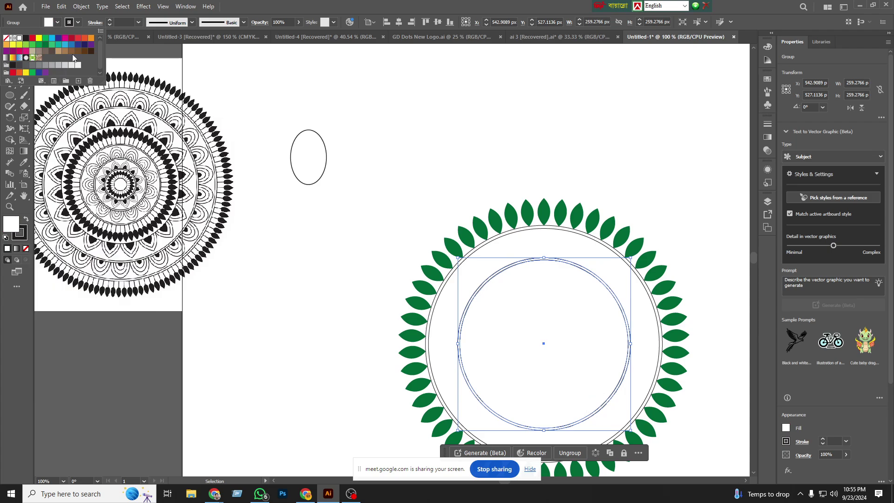
click(48, 42)
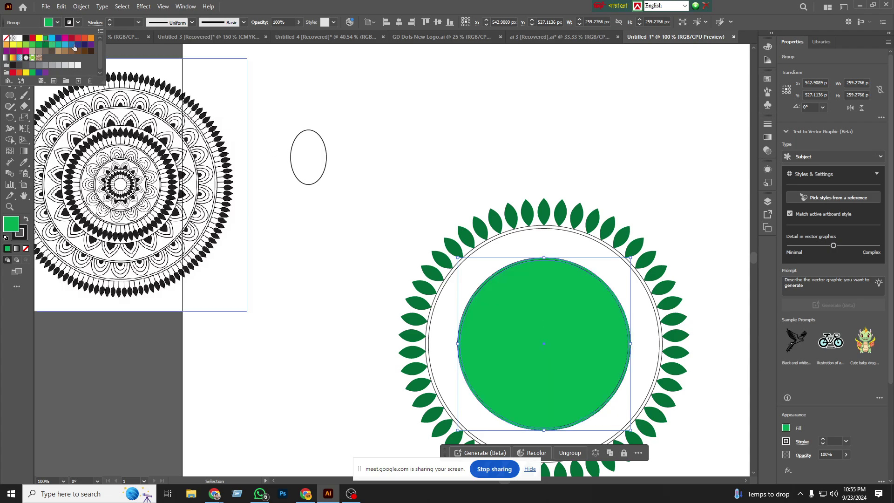
click(57, 22)
click(56, 23)
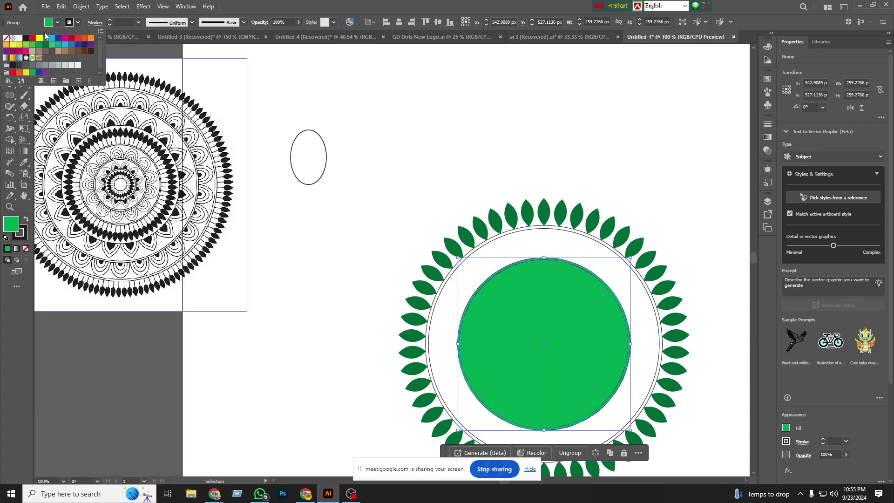
click(18, 38)
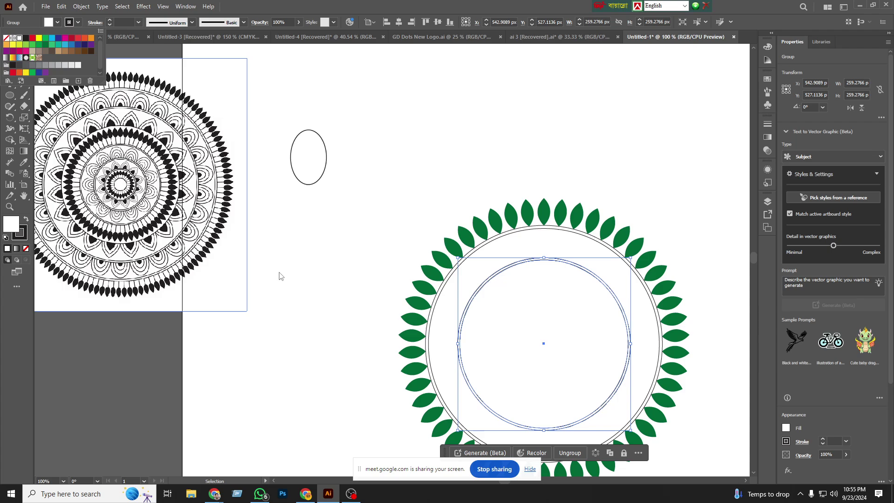
click(312, 183)
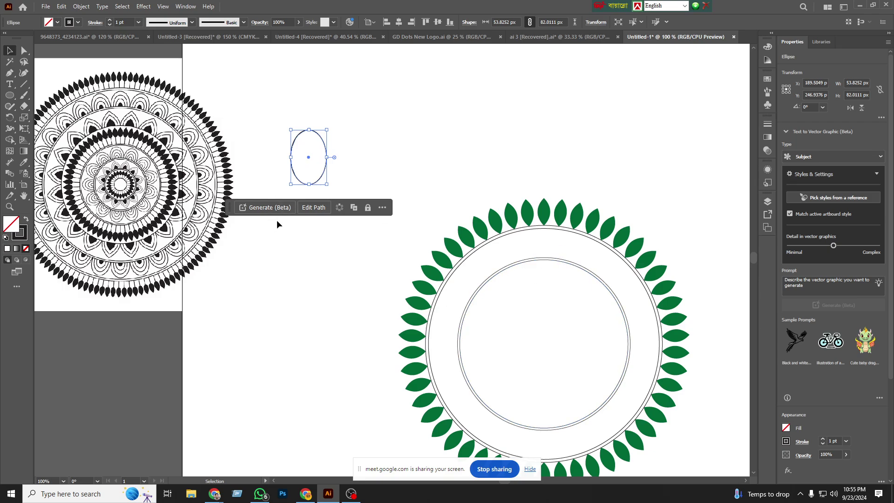
Step: Offset the small oval's path inward by -5 px for the first inset ellipse
key(a)
key(v)
click(81, 7)
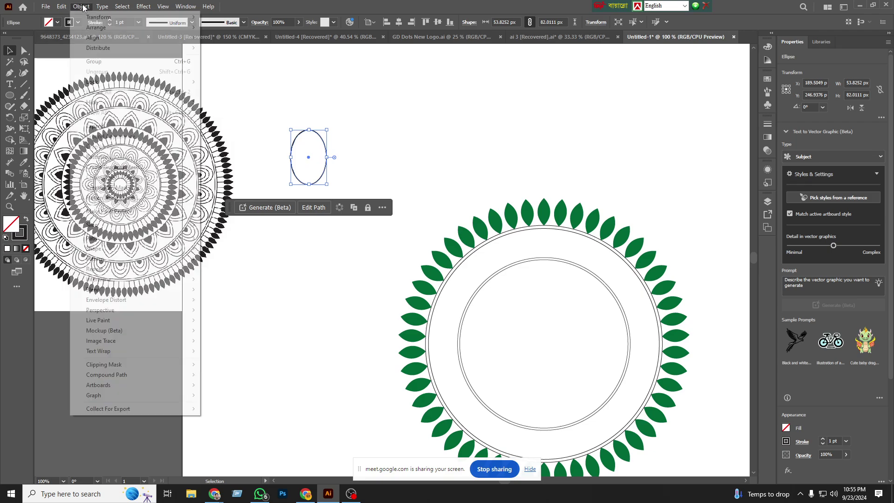
mouse_move(91, 238)
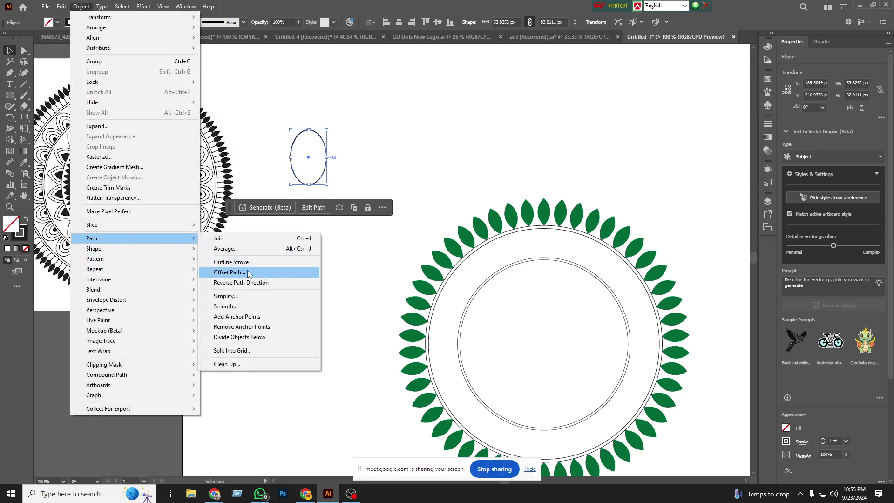
click(247, 272)
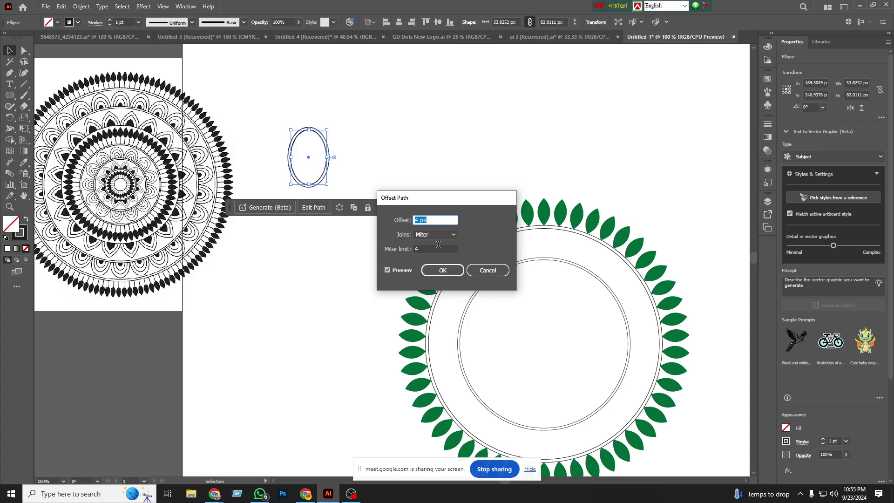
key(Down)
key(Down)
key(Down)
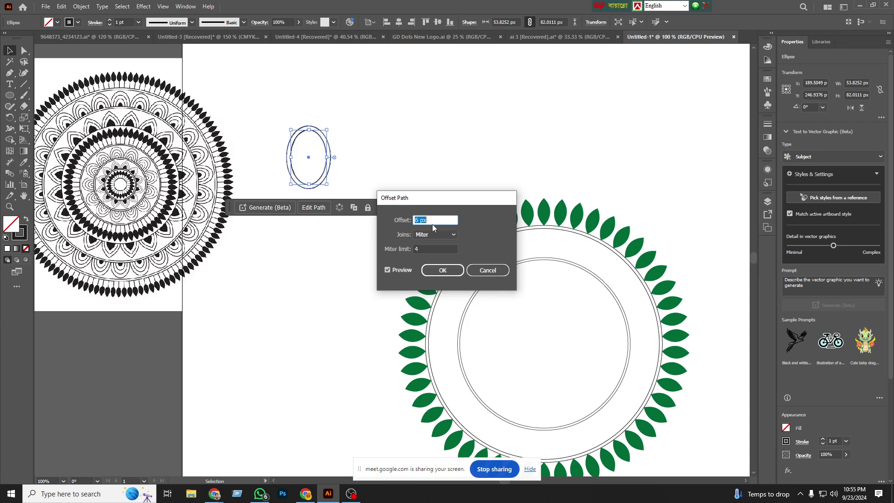
key(Down)
key(Down)
key(Down)
key(Down)
key(Down)
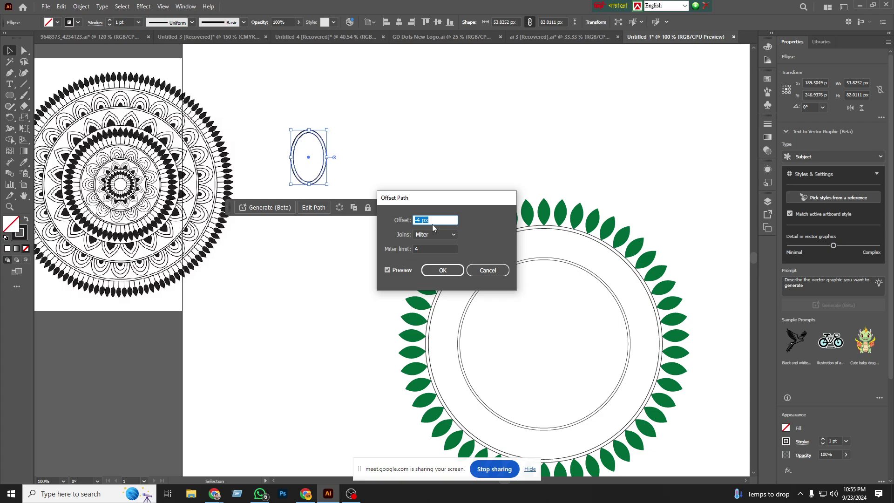
key(Down)
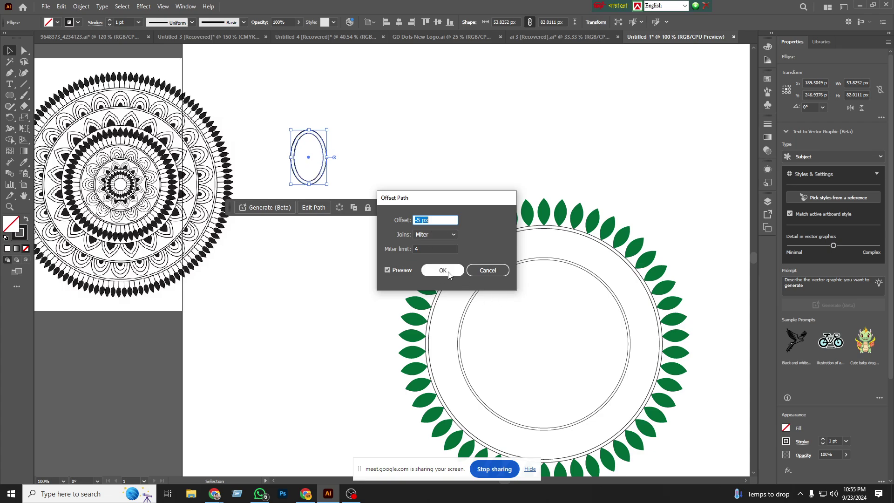
click(443, 270)
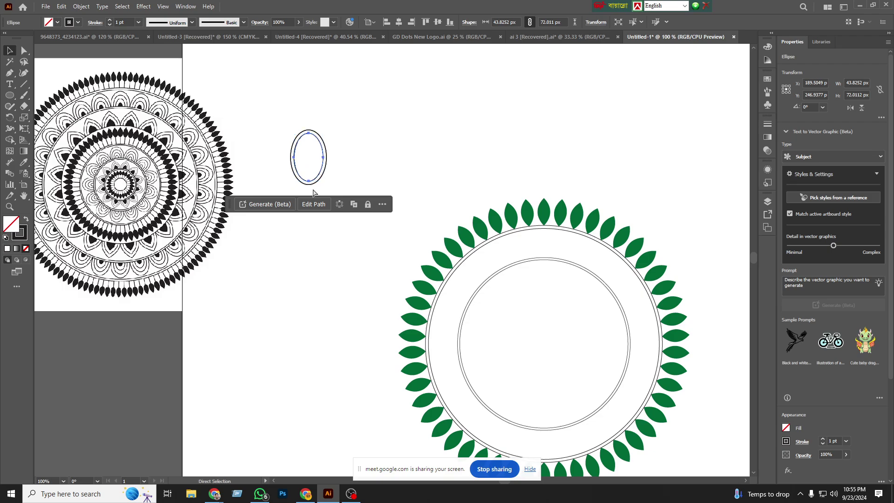
Step: Repeat the -5 px Offset Path to nest further inset ellipses inside the oval
click(81, 7)
mouse_move(91, 238)
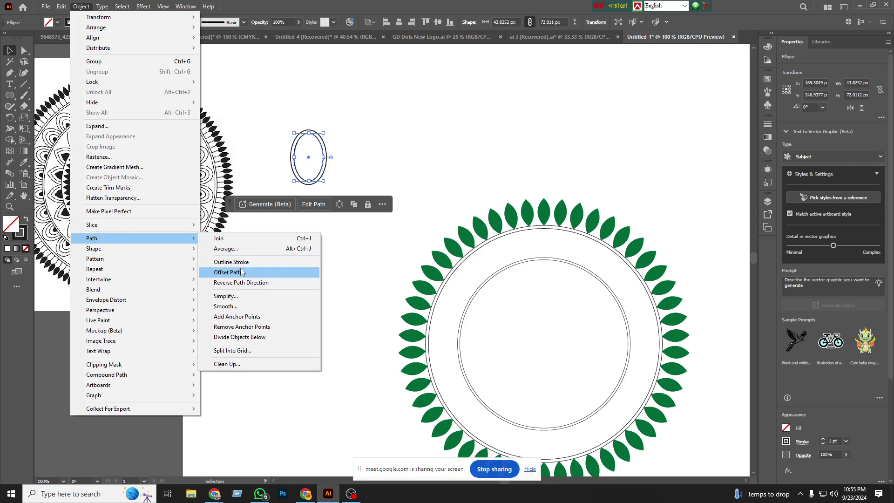
click(230, 272)
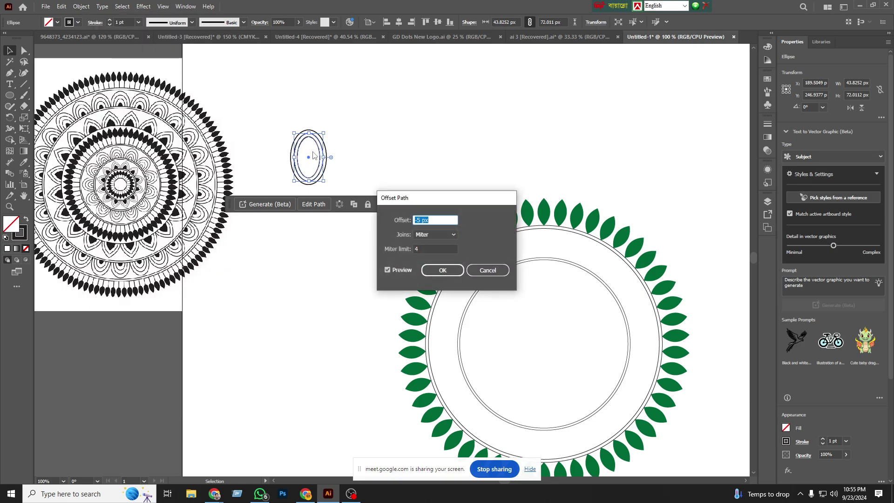
click(422, 270)
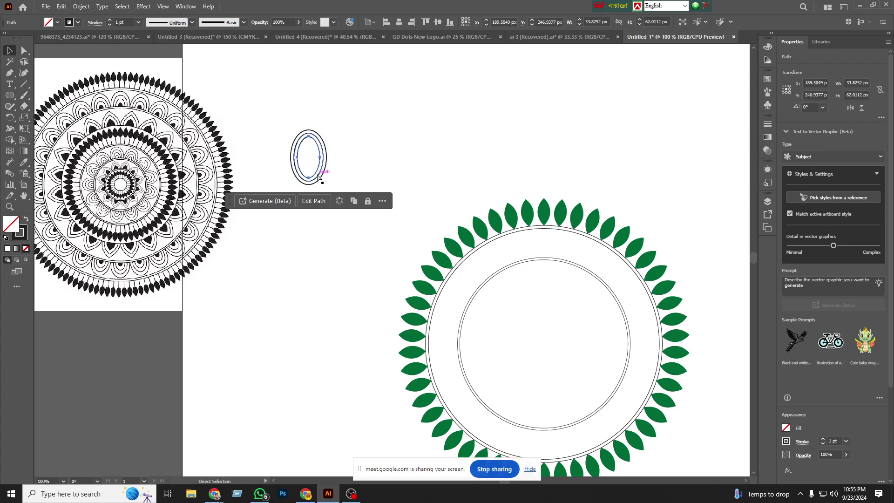
click(81, 6)
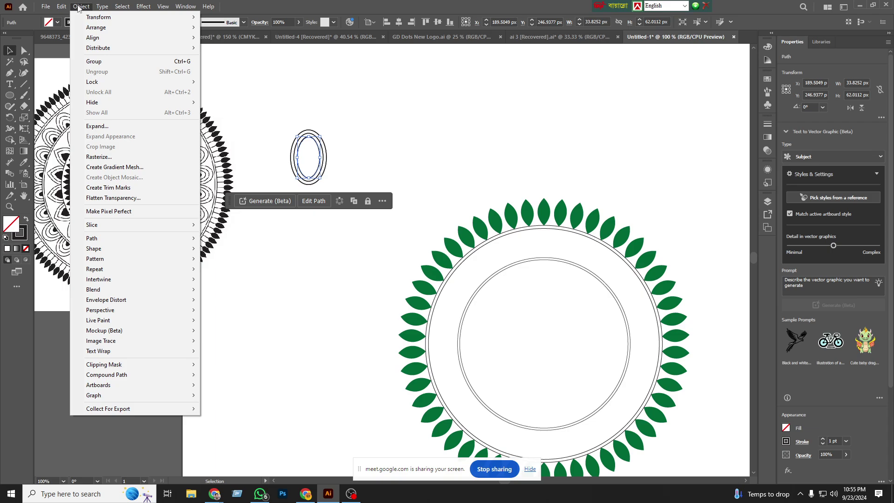
mouse_move(91, 238)
click(247, 272)
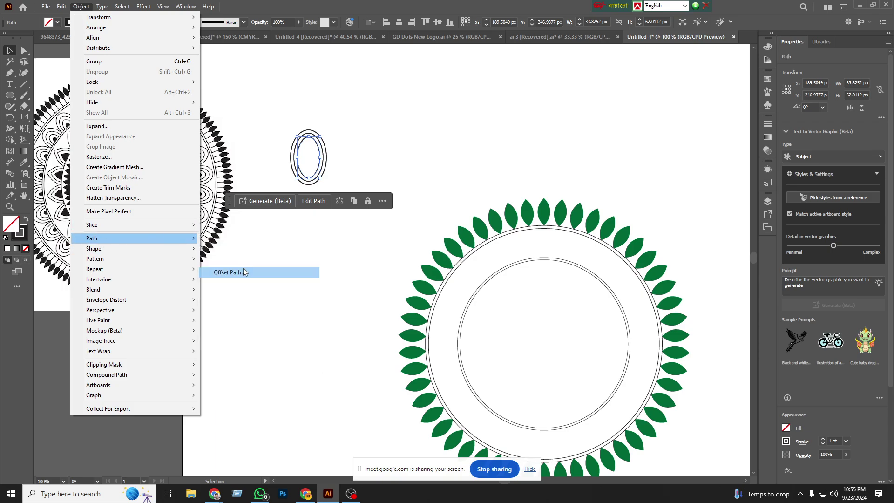
click(448, 272)
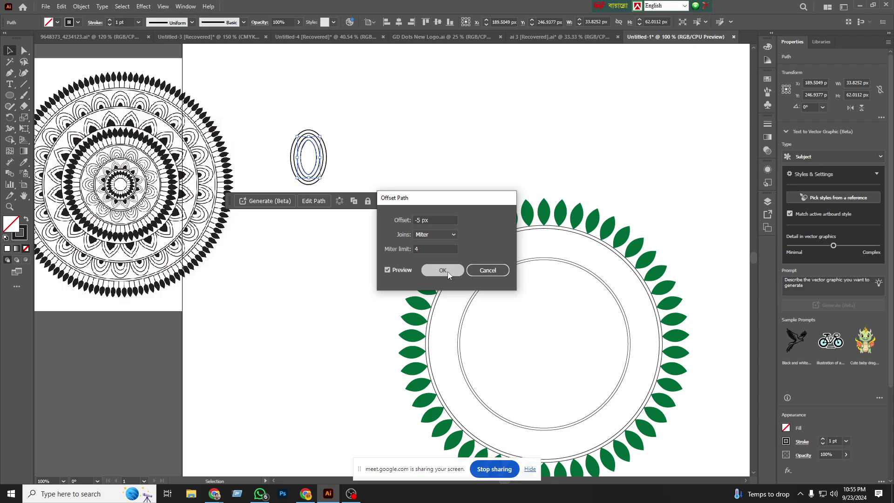
key(a)
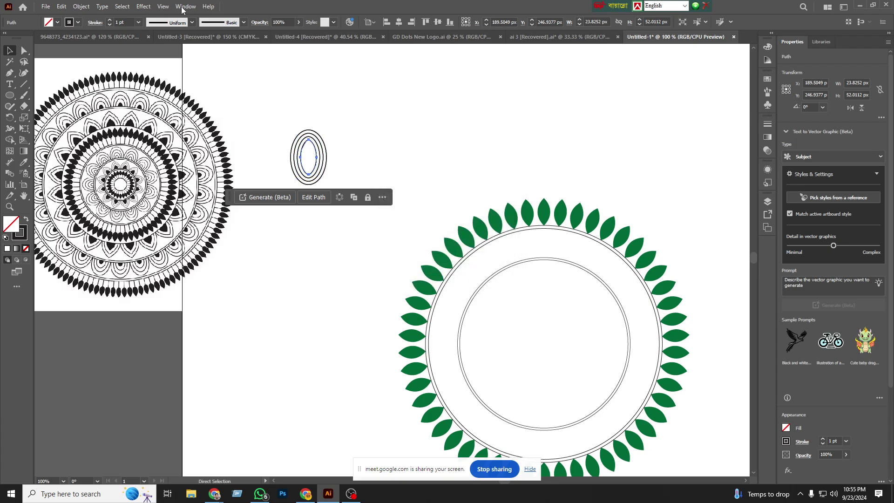
click(82, 6)
mouse_move(91, 238)
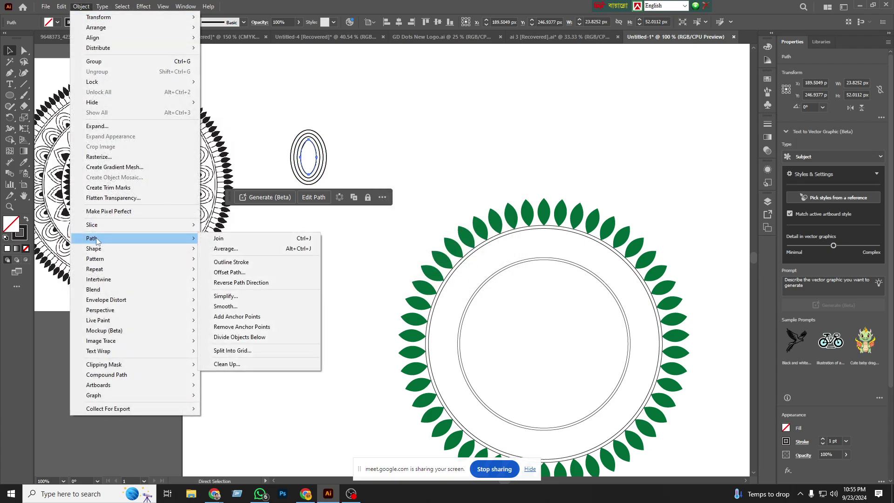
click(245, 273)
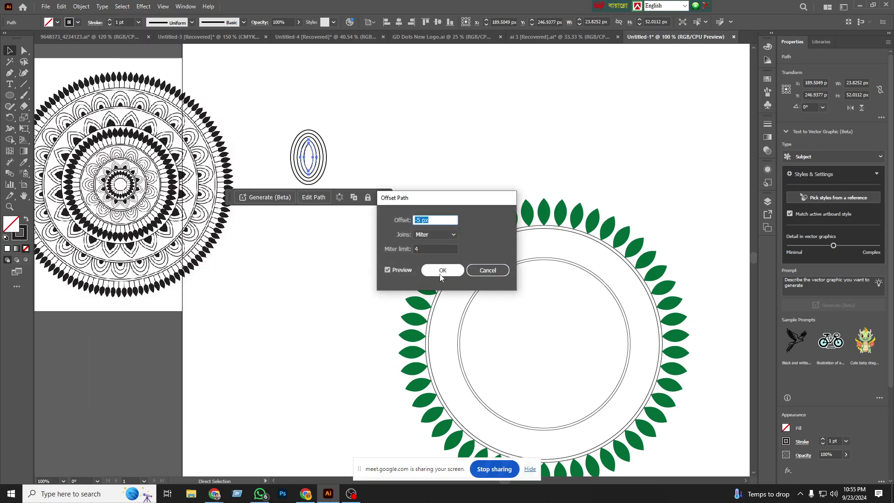
click(443, 271)
Step: Fill the innermost ellipse with black
click(58, 23)
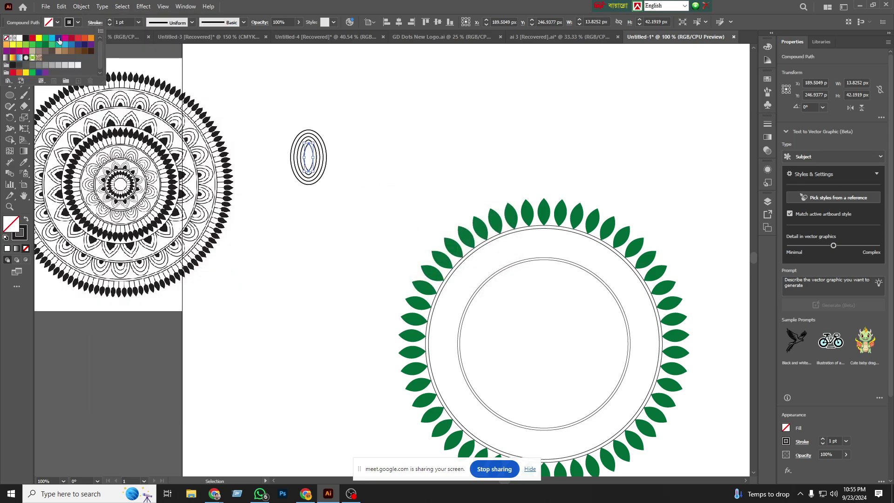
click(25, 37)
click(349, 6)
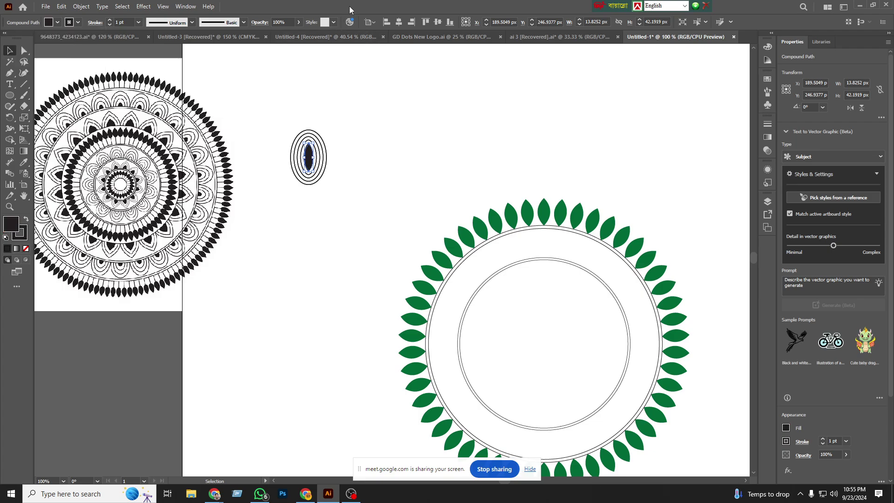
click(344, 119)
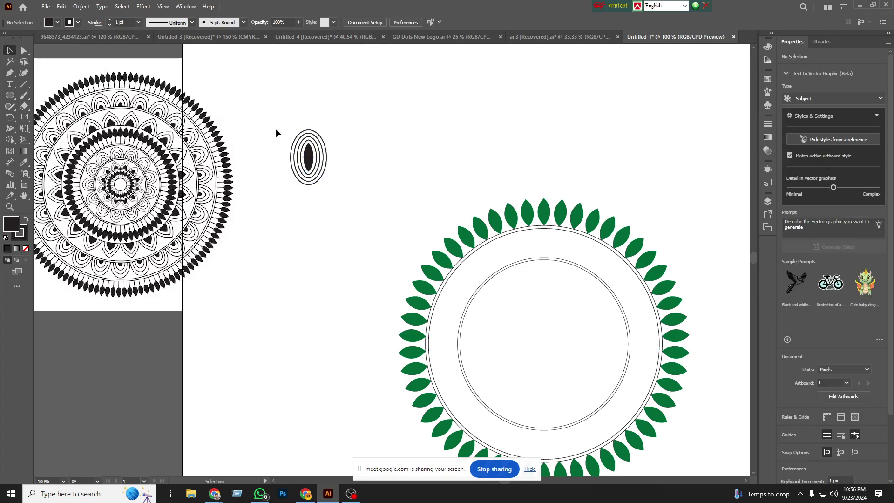
Step: Group the concentric ellipses and place the motif at the top of the leaf ring
drag(276, 127, 377, 216)
right_click(322, 161)
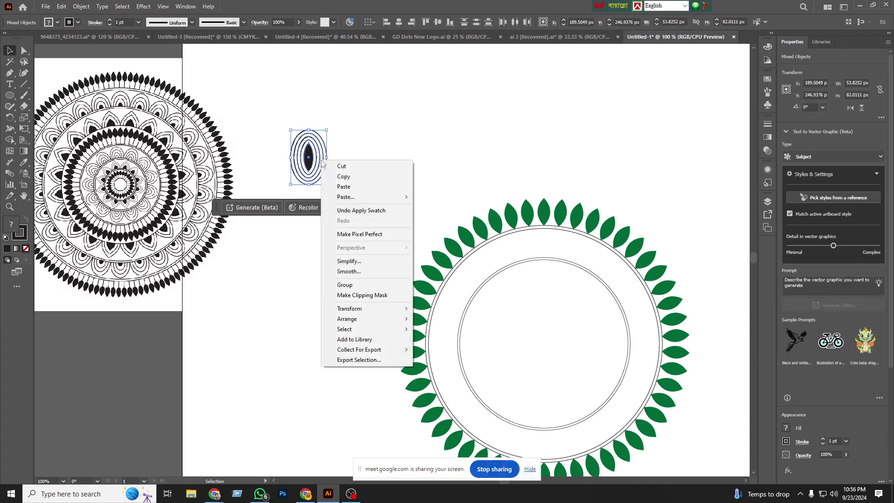
click(344, 285)
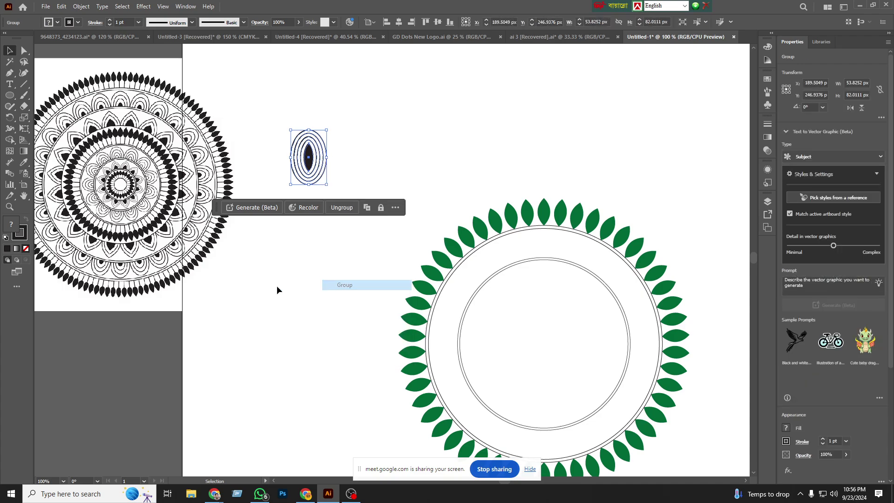
mouse_move(310, 167)
mouse_down()
mouse_move(355, 164)
mouse_move(376, 196)
mouse_move(541, 266)
mouse_up()
click(596, 241)
Step: Move the ellipse motif up out of the leaf ring
click(594, 226)
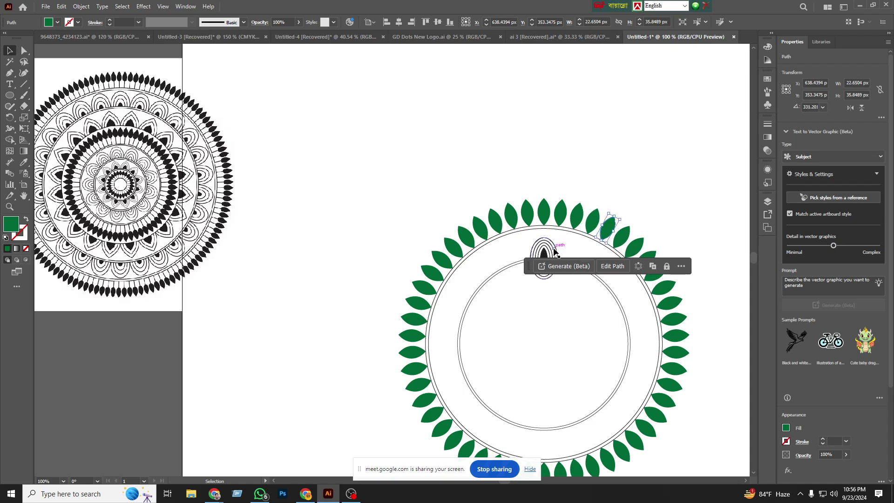
drag(545, 255, 545, 142)
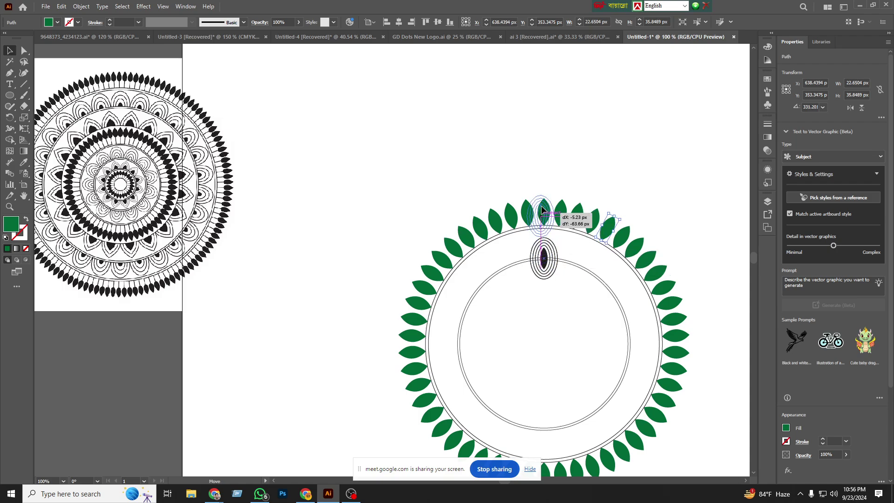
click(304, 166)
scroll(424, 135, down, 3)
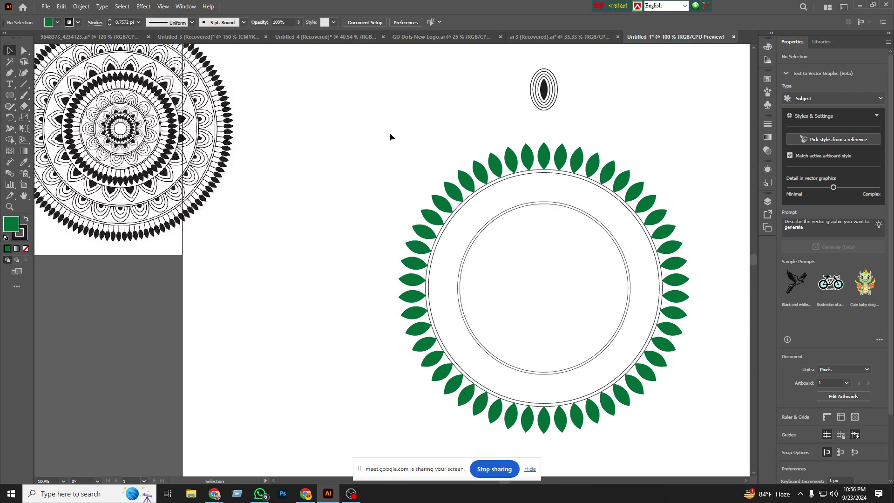
Step: Group the leaf ring with its double-line circles
drag(389, 133, 698, 446)
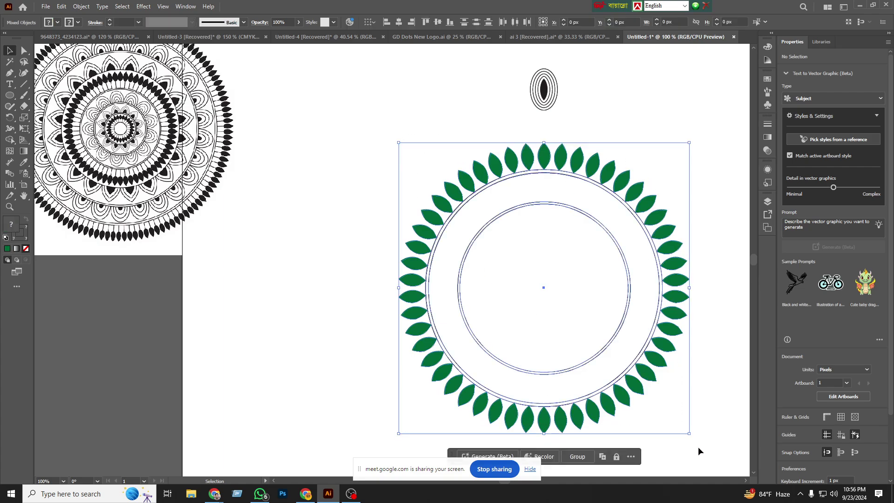
right_click(569, 207)
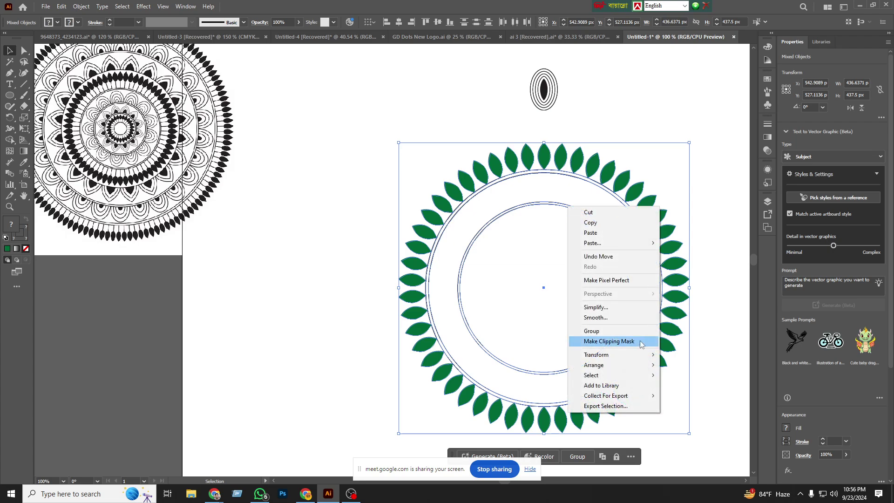
click(601, 332)
click(659, 376)
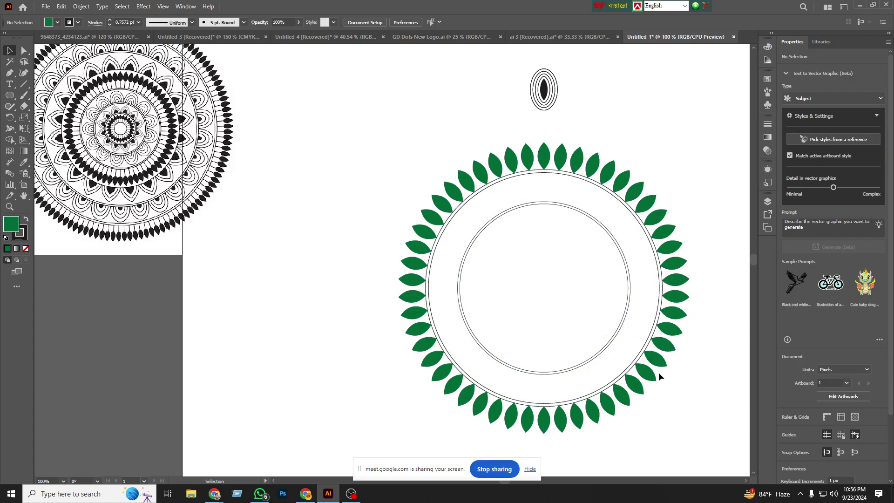
drag(605, 378, 605, 379)
drag(669, 334, 594, 334)
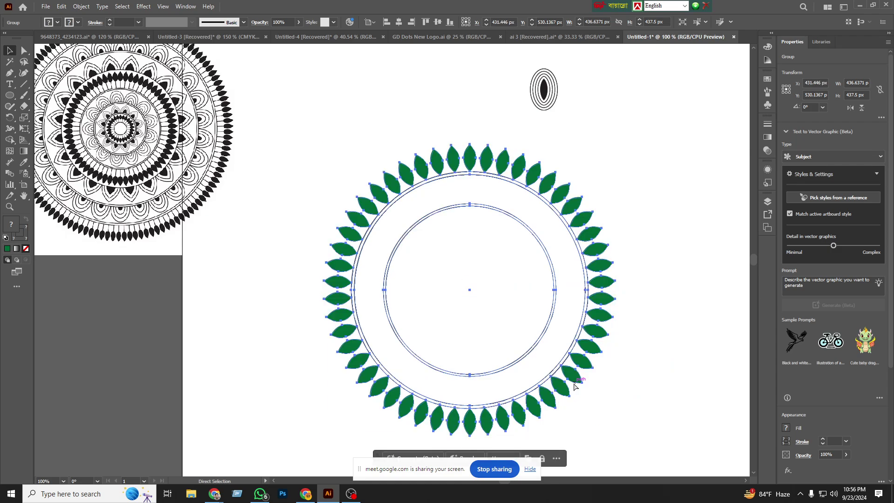
key(ctrl+z)
click(717, 272)
Step: Center the ellipse motif horizontally on top of the inner double circle
drag(543, 91, 542, 204)
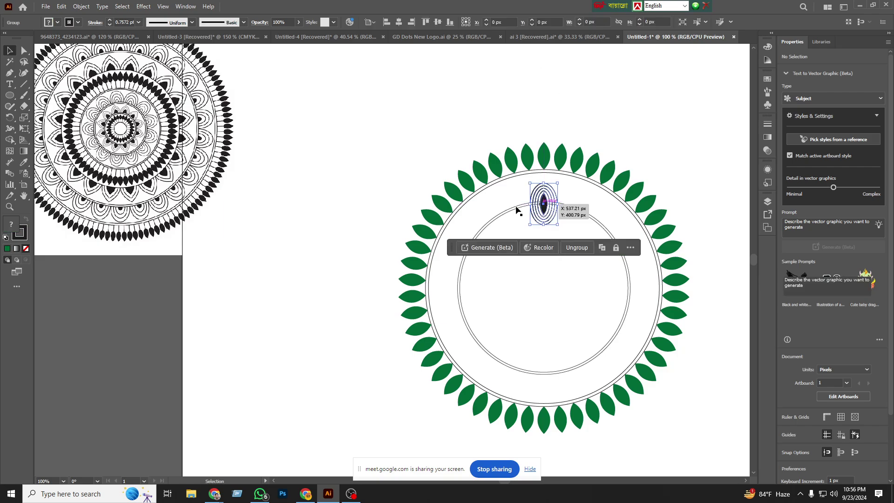
drag(411, 152, 670, 309)
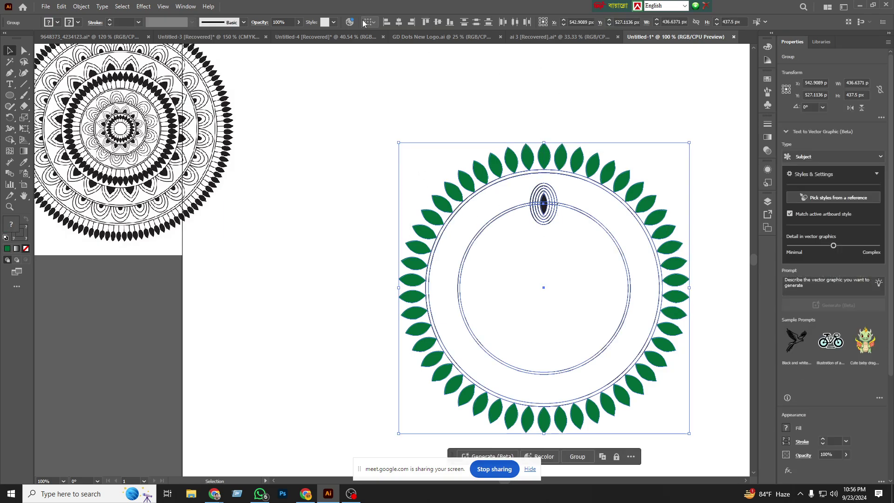
click(297, 260)
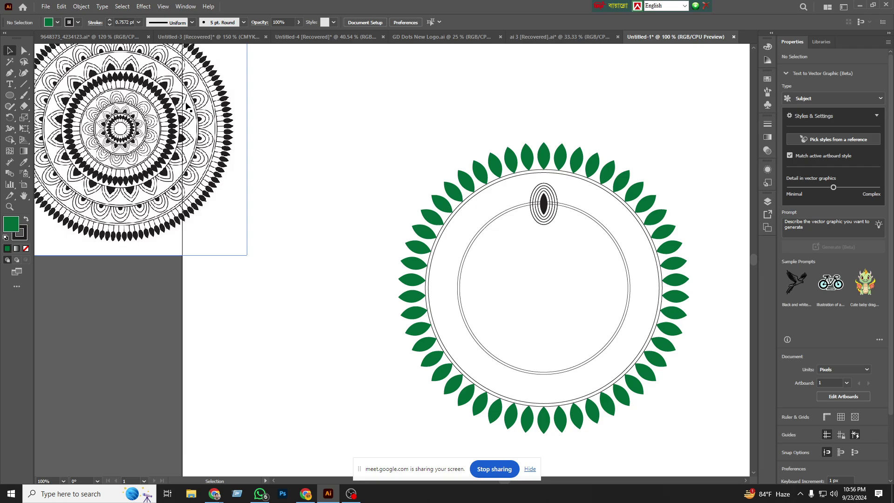
Step: Isolate the ring group and bring the inner double circle to the front
right_click(577, 212)
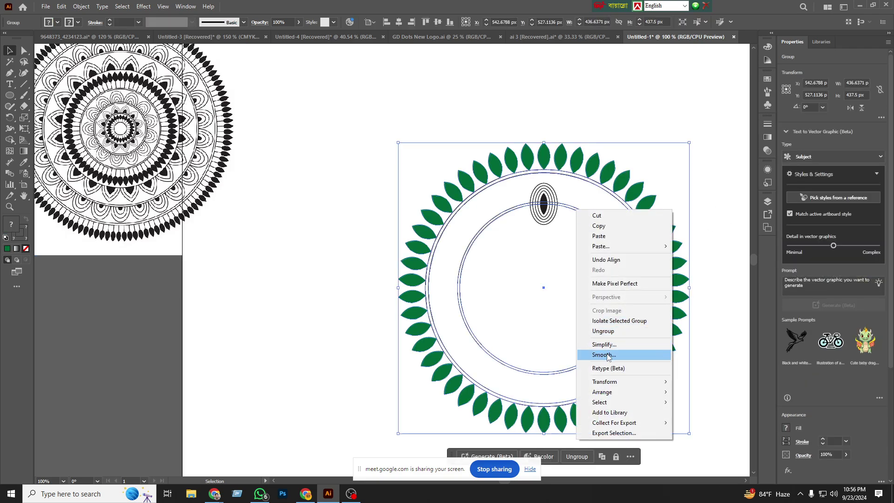
click(365, 277)
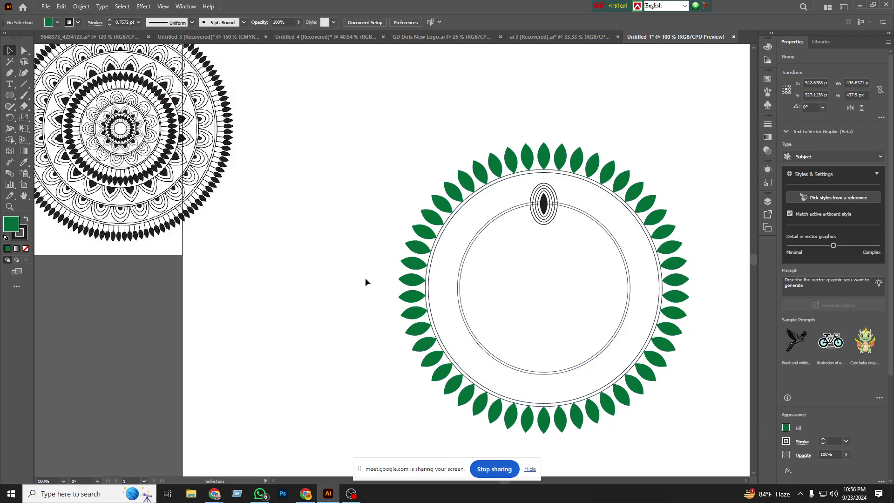
double_click(581, 215)
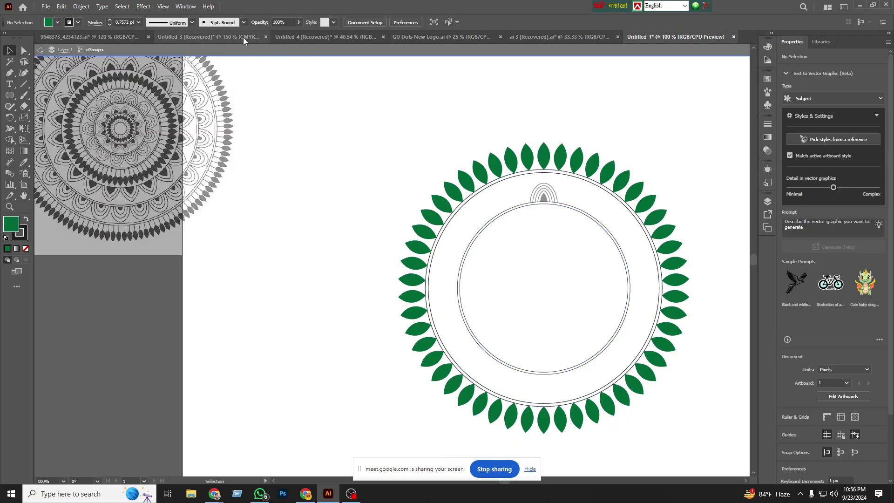
click(578, 210)
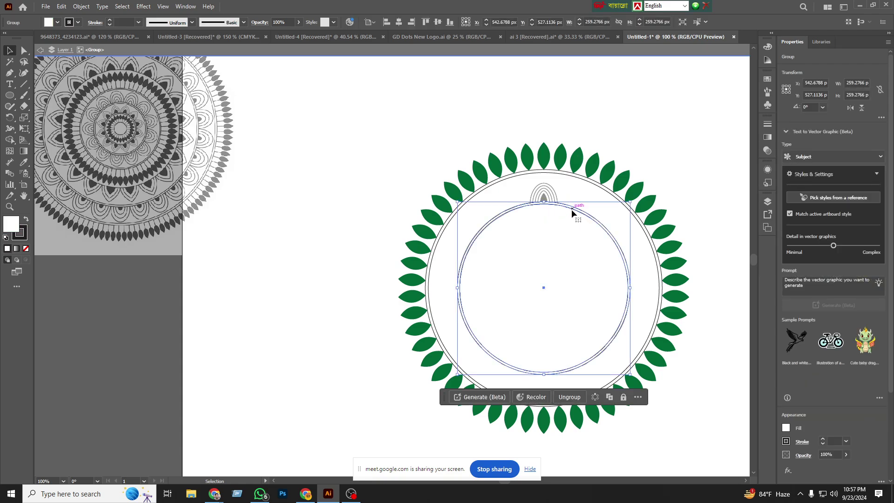
right_click(573, 211)
mouse_move(598, 403)
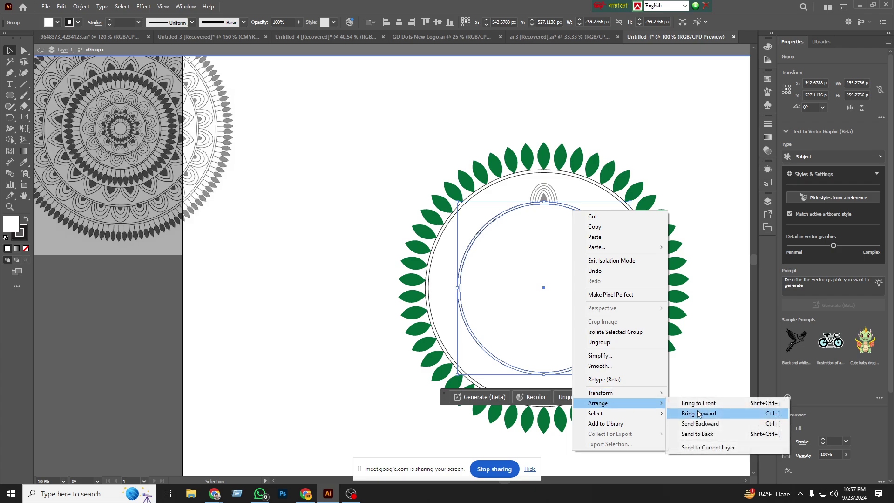
click(703, 407)
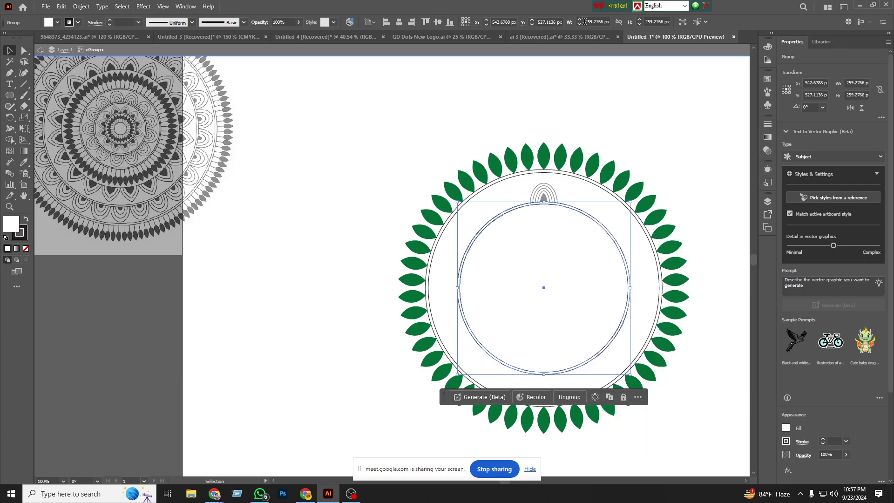
click(513, 57)
Step: Isolate the inner circle group, then exit without changes
click(564, 206)
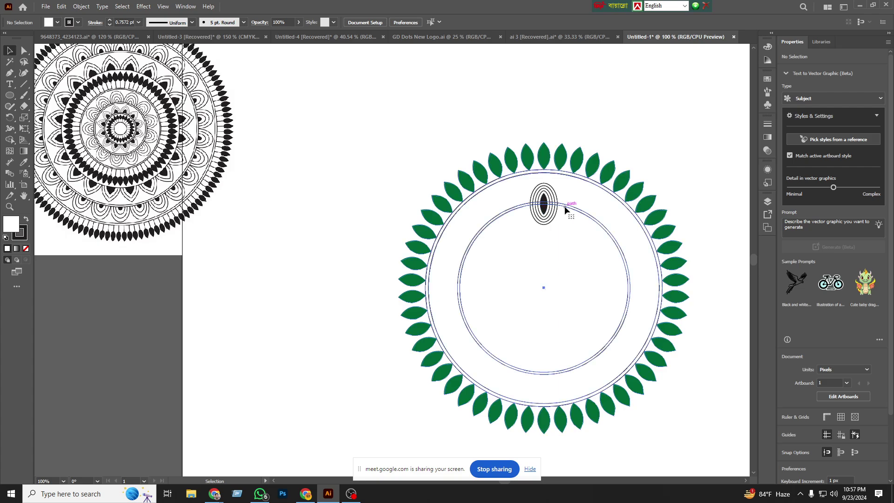
double_click(564, 206)
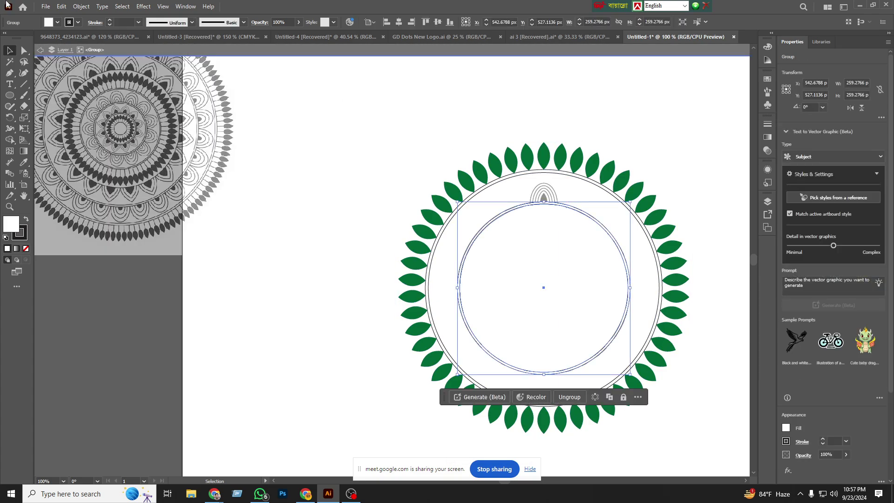
right_click(564, 207)
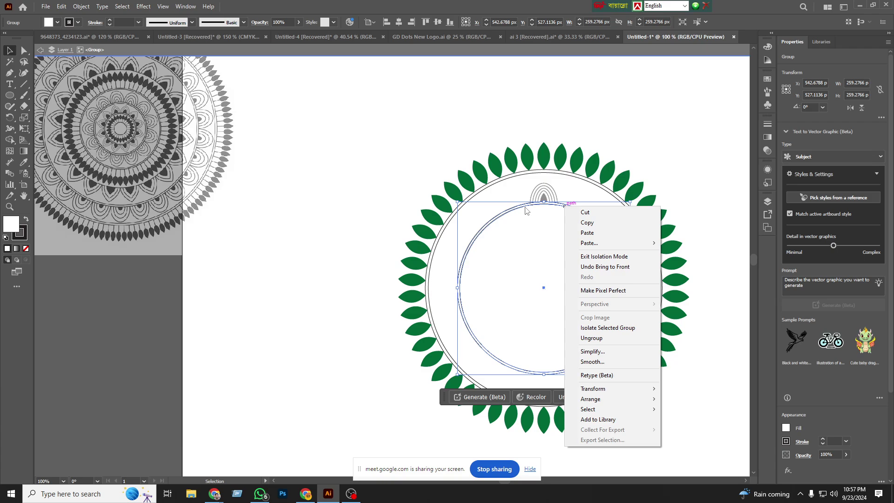
click(524, 206)
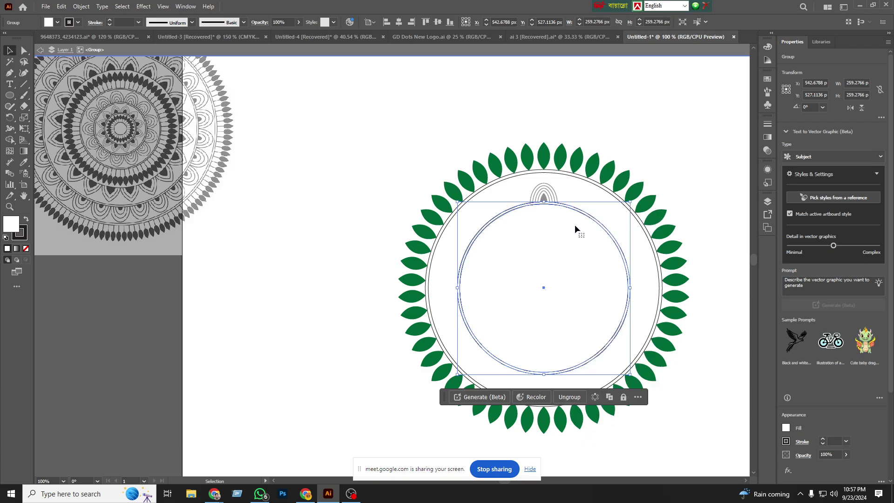
double_click(391, 51)
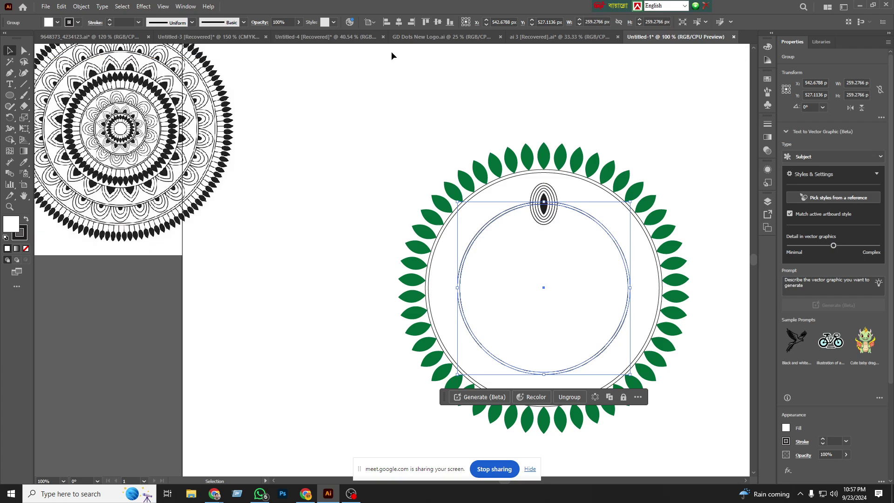
Step: Test selecting and deselecting the green leaf ring group
click(593, 217)
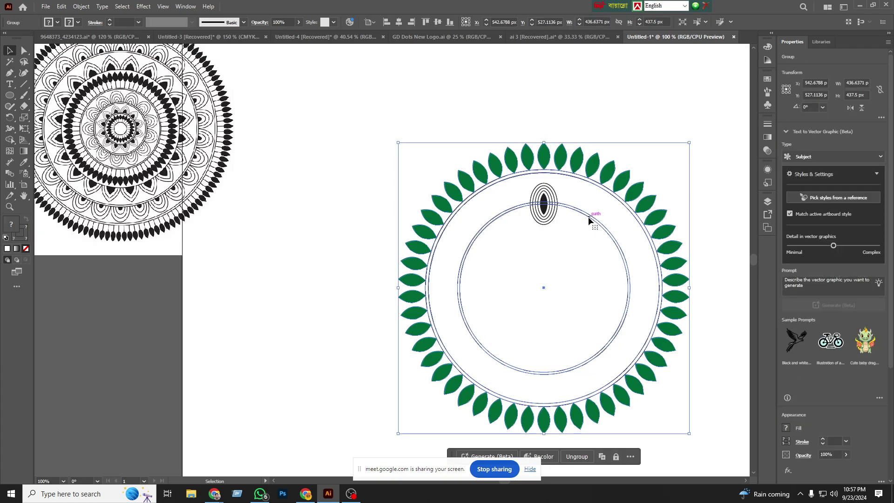
click(405, 161)
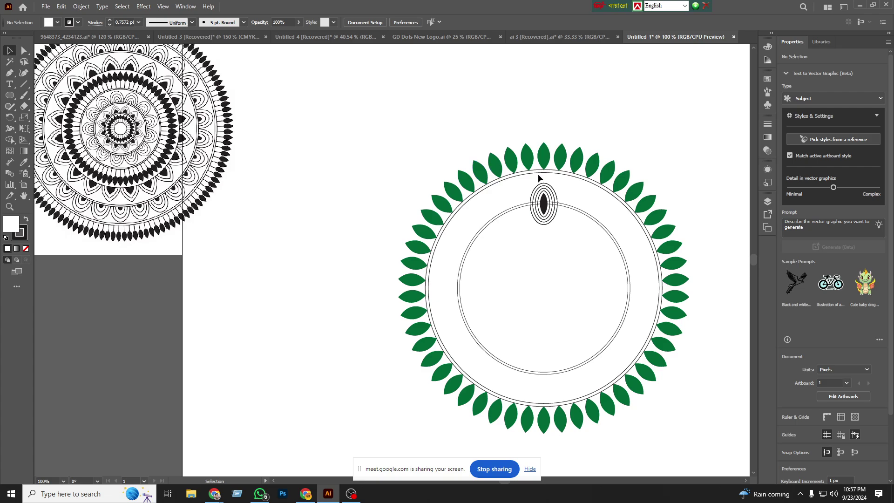
click(478, 166)
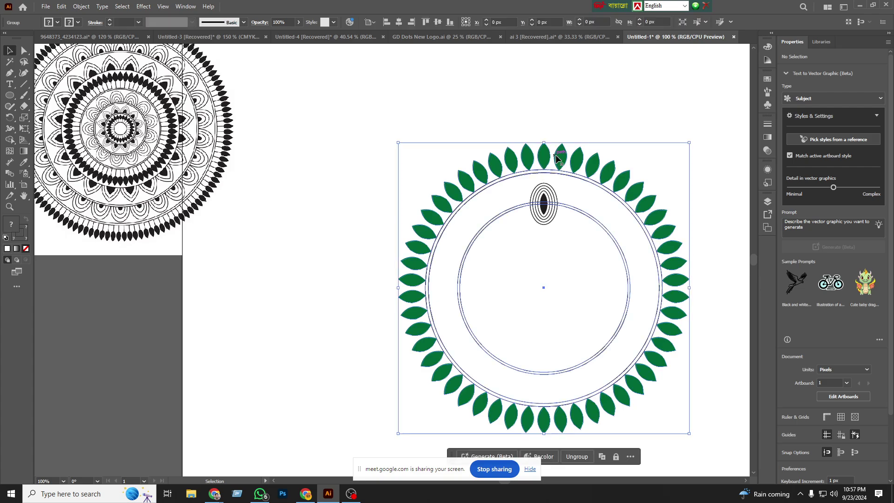
click(376, 147)
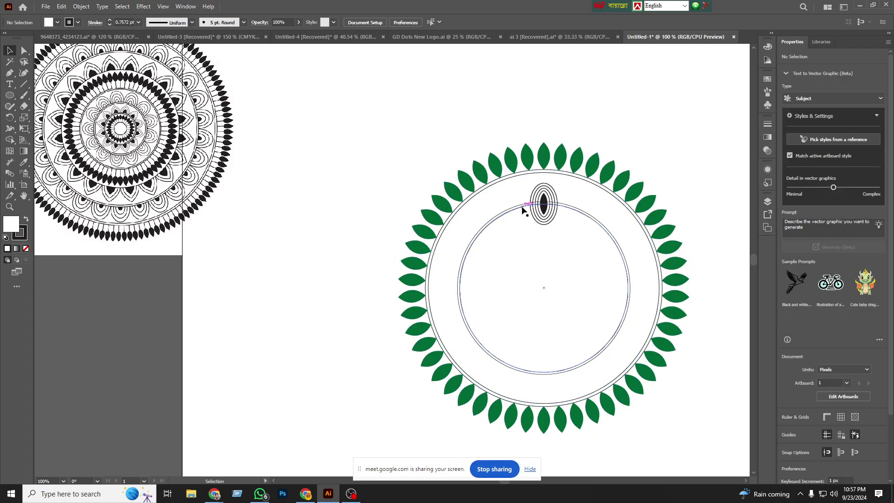
click(514, 162)
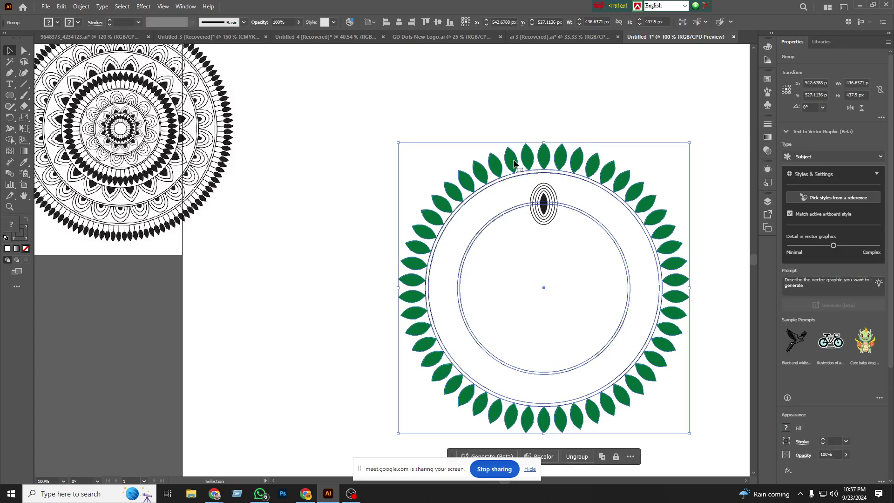
click(306, 153)
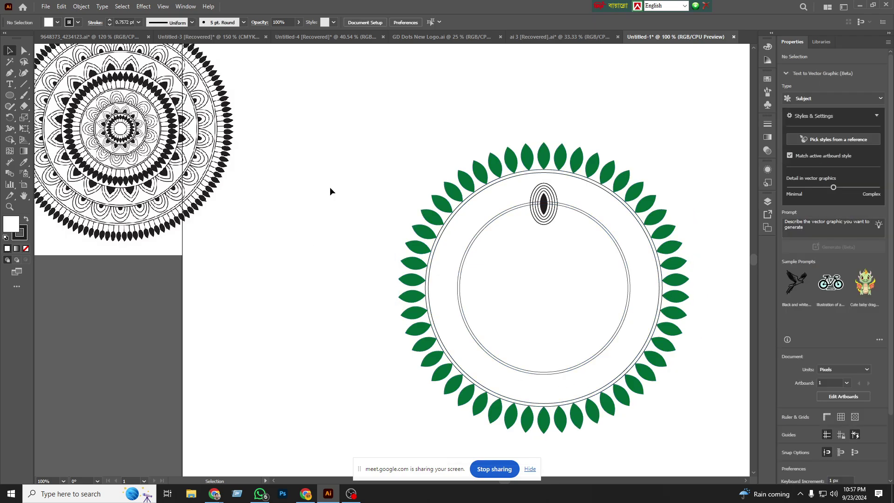
Step: Inside the circle group, bring the double circle in front of the motif
double_click(517, 208)
click(518, 206)
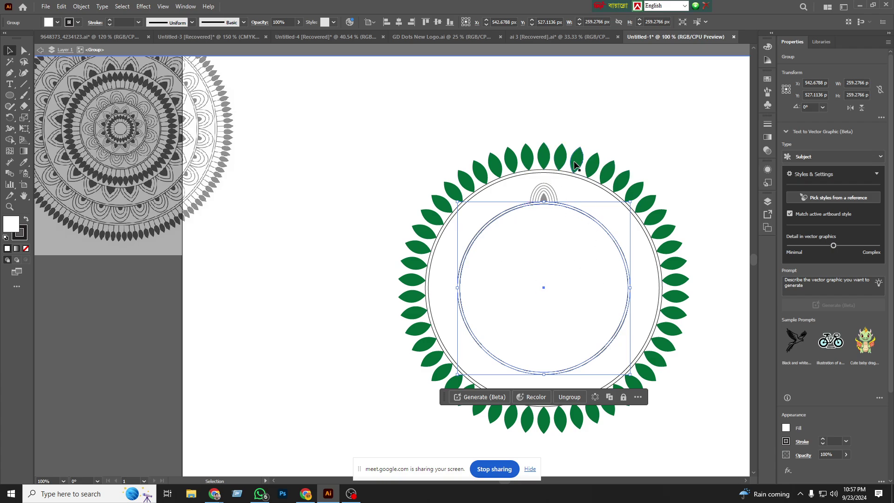
right_click(571, 210)
mouse_move(597, 401)
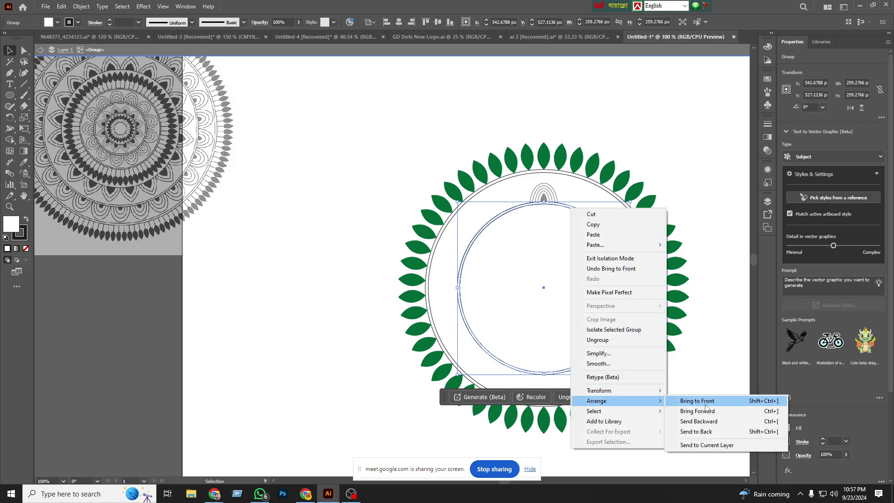
click(705, 402)
double_click(584, 53)
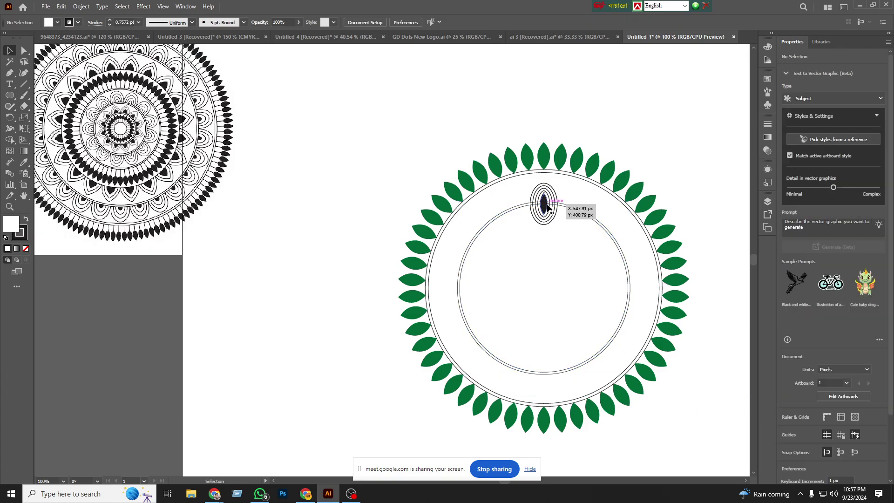
Step: Ungroup the wreath and bring the double circle over the motif's lower half
right_click(585, 216)
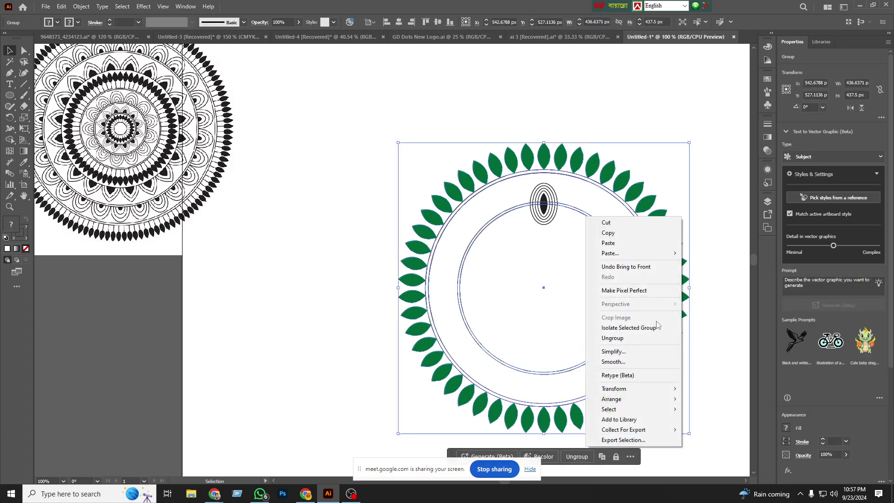
click(616, 340)
click(715, 381)
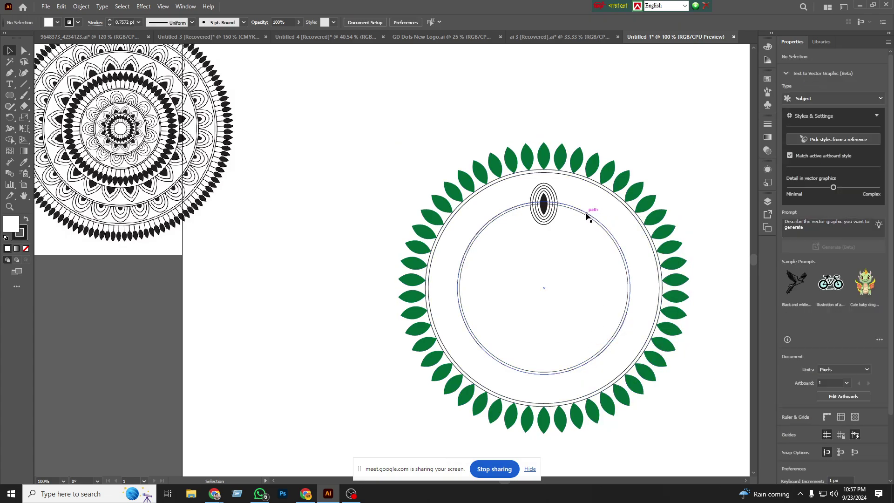
drag(586, 214, 185, 250)
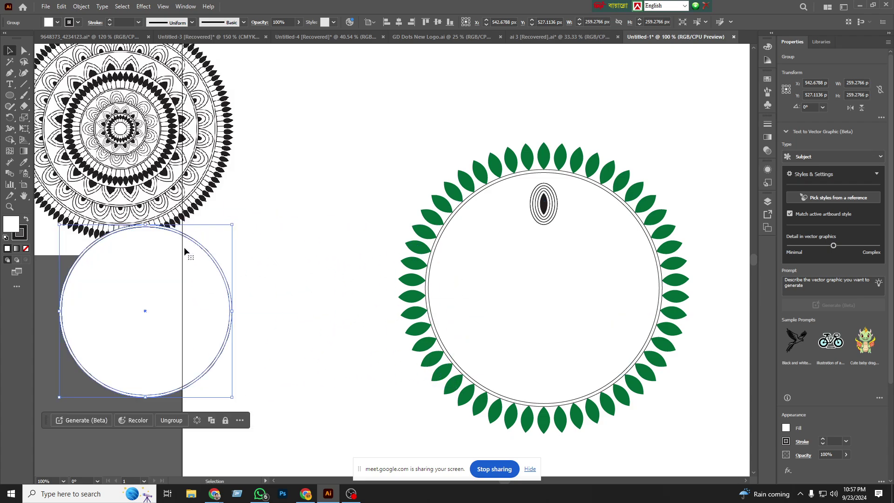
key(ctrl+z)
right_click(560, 269)
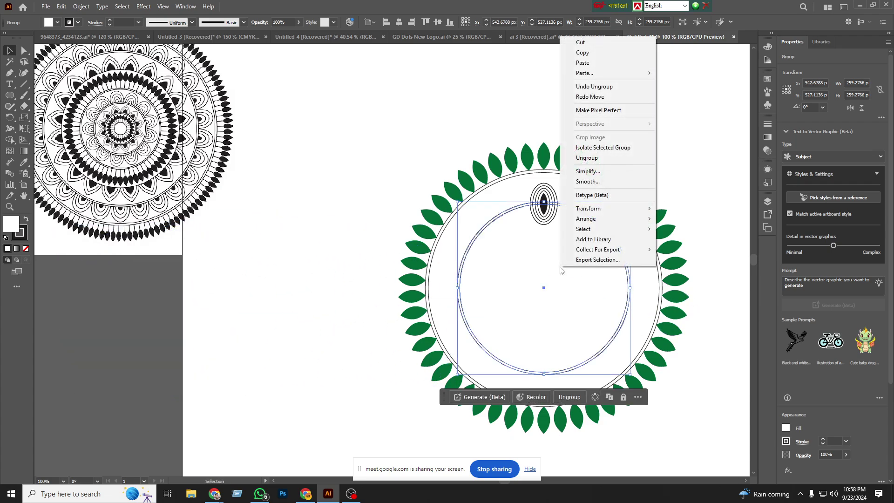
mouse_move(585, 219)
click(699, 219)
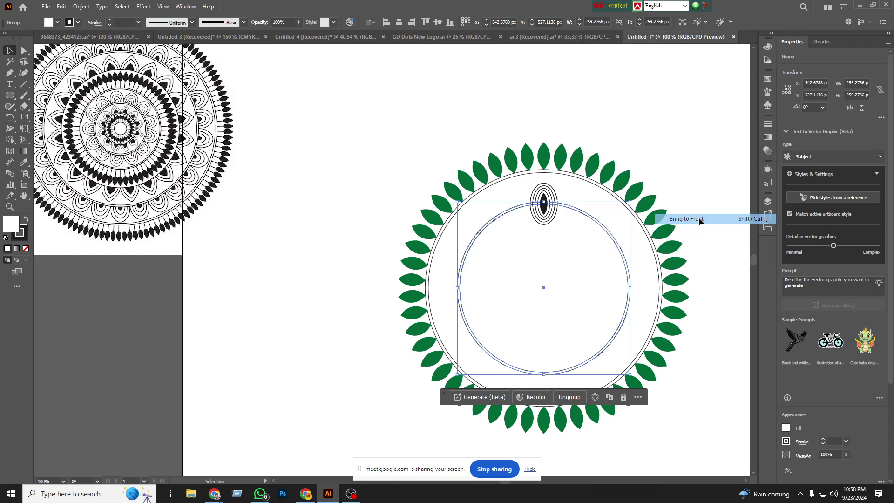
click(698, 215)
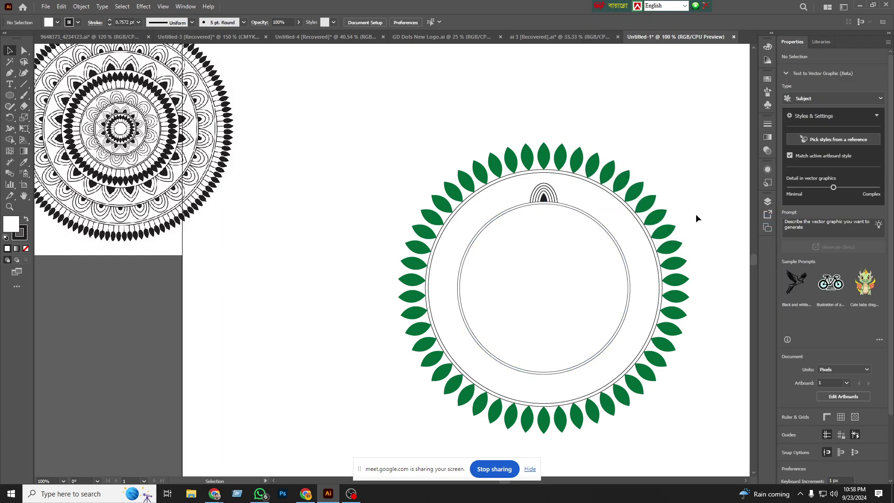
click(544, 199)
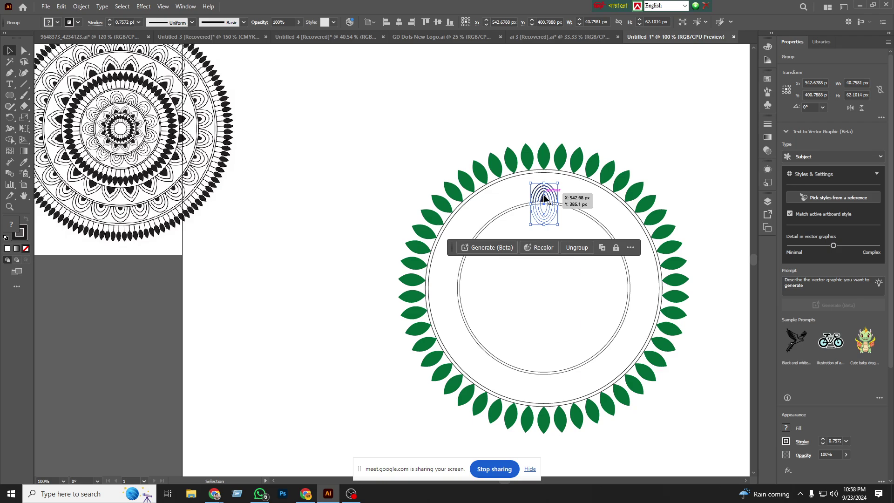
Step: Hide the contextual bar, try a rotated copy around the circle's centre, and undo it
click(9, 117)
click(630, 248)
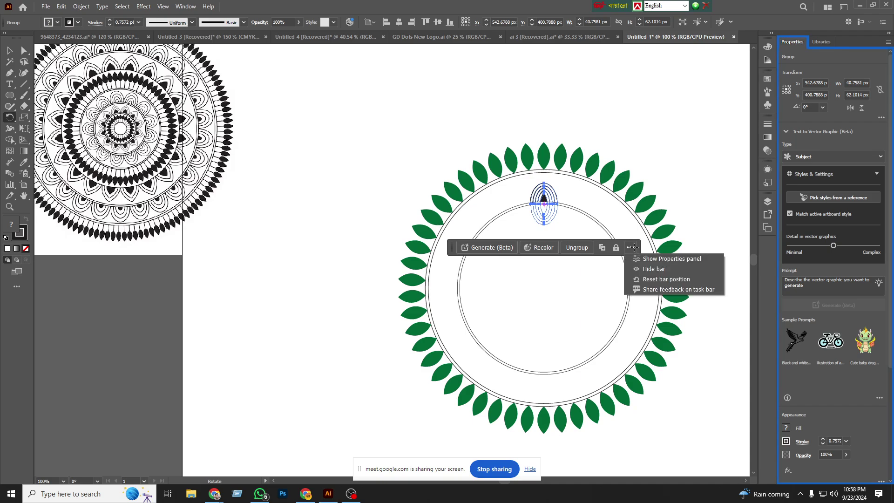
click(657, 267)
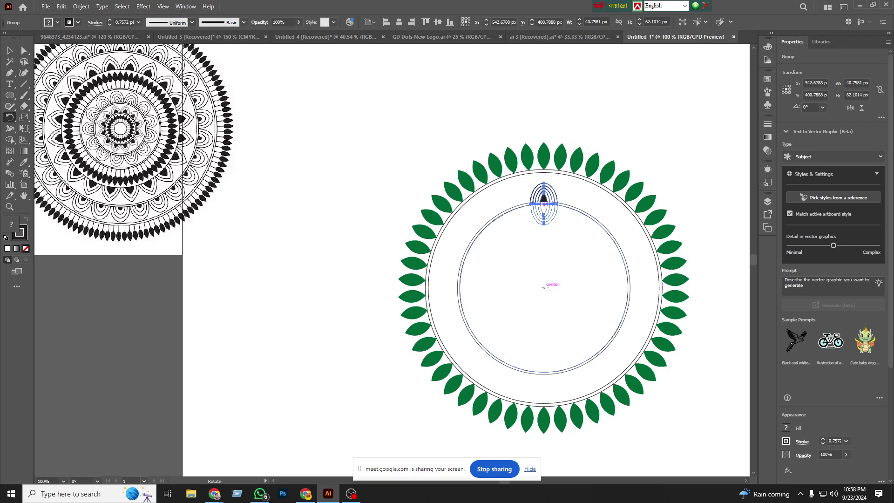
alt+click(544, 288)
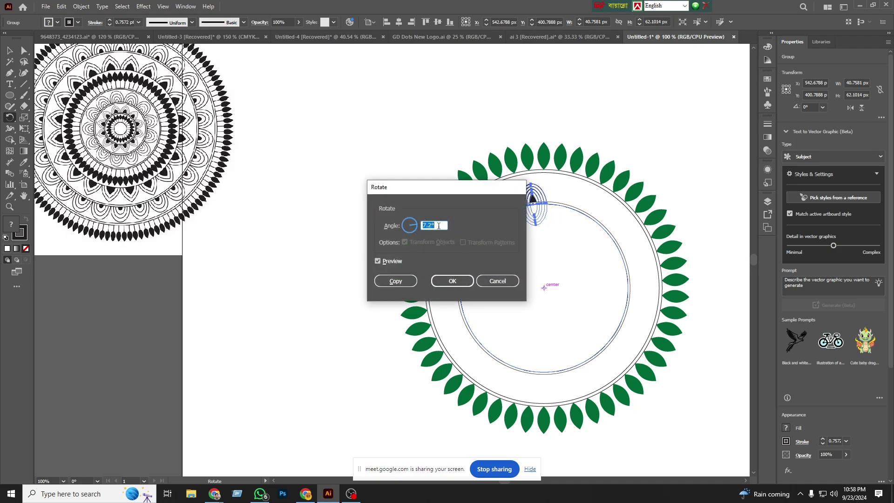
drag(429, 192, 288, 241)
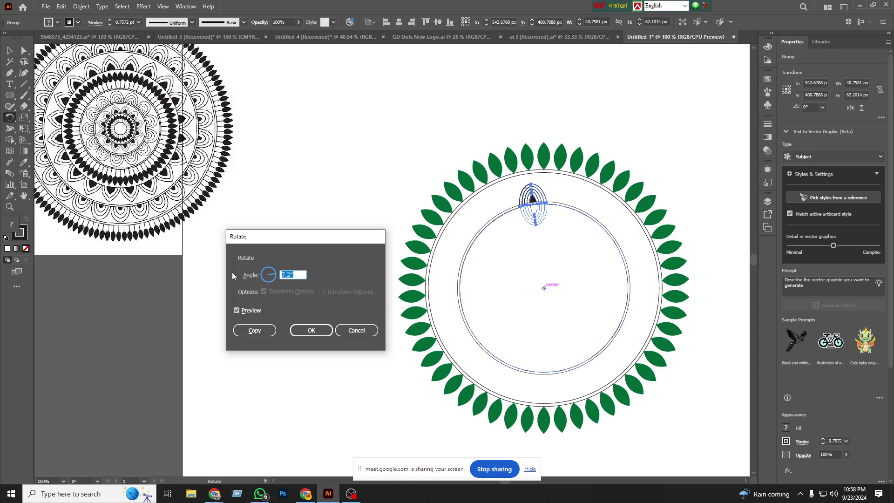
text(360/15)
click(255, 330)
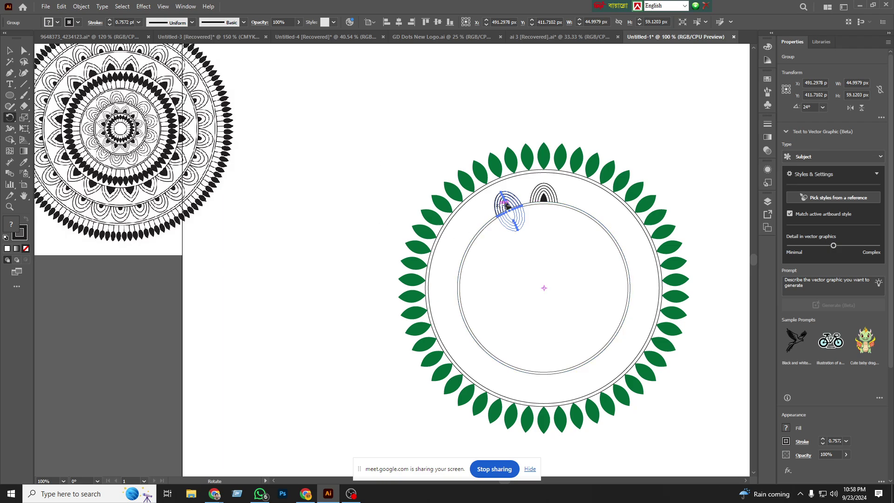
key(ctrl+z)
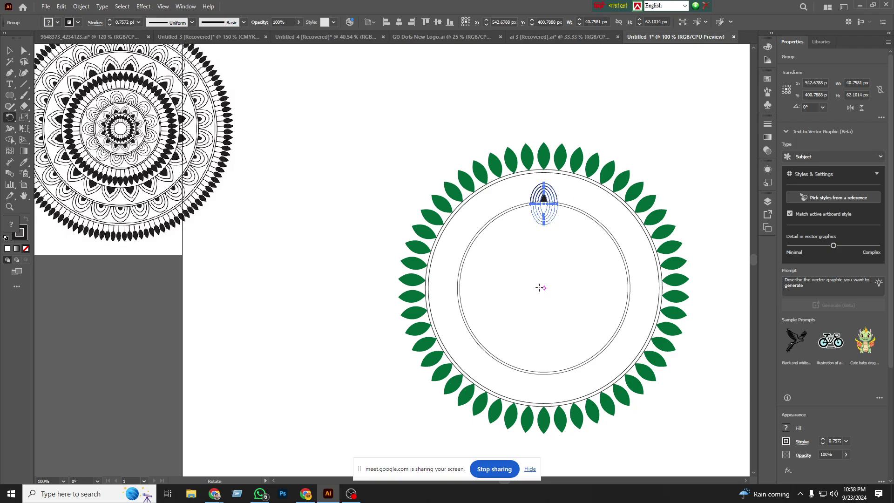
Step: Rotate copies of the arch motif by 360/20 (18°) around the centre, repeating with Ctrl+D
alt+click(544, 288)
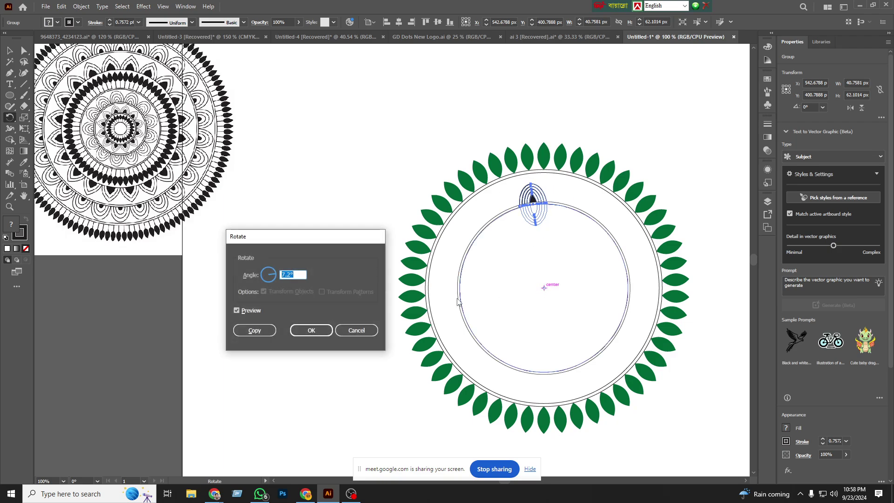
text(360/)
text(2)
text(0)
click(252, 330)
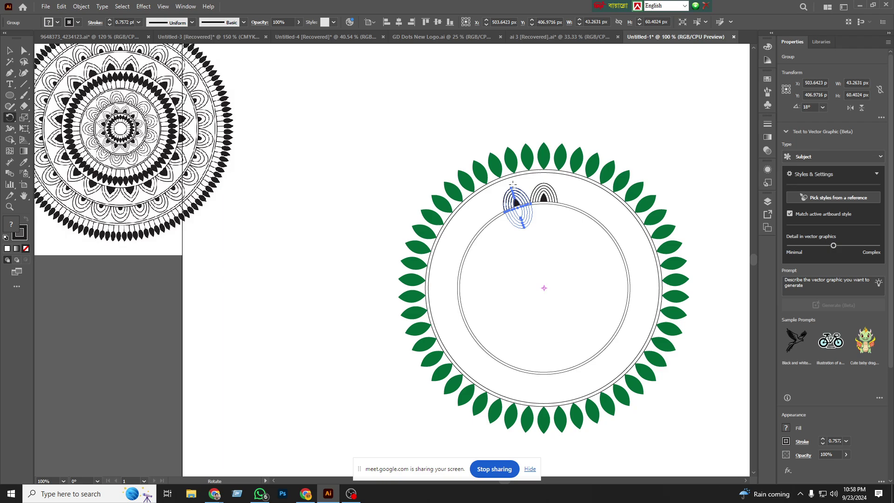
key(ctrl+d)
key(ctrl+d)
key(ctrl+d)
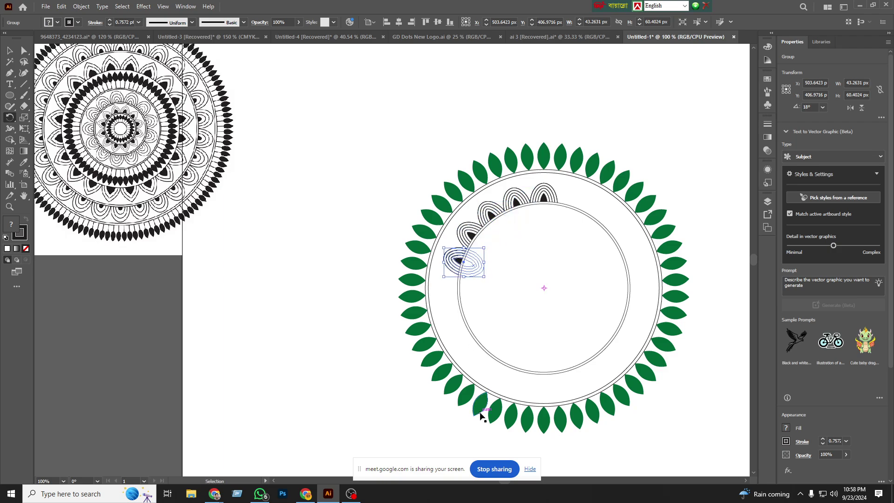
key(ctrl+d)
key(ctrl+d)
key(ctrl+d)
key(ctrl+d)
key(ctrl+d)
key(ctrl+d)
key(ctrl+d)
key(ctrl+d)
key(ctrl+d)
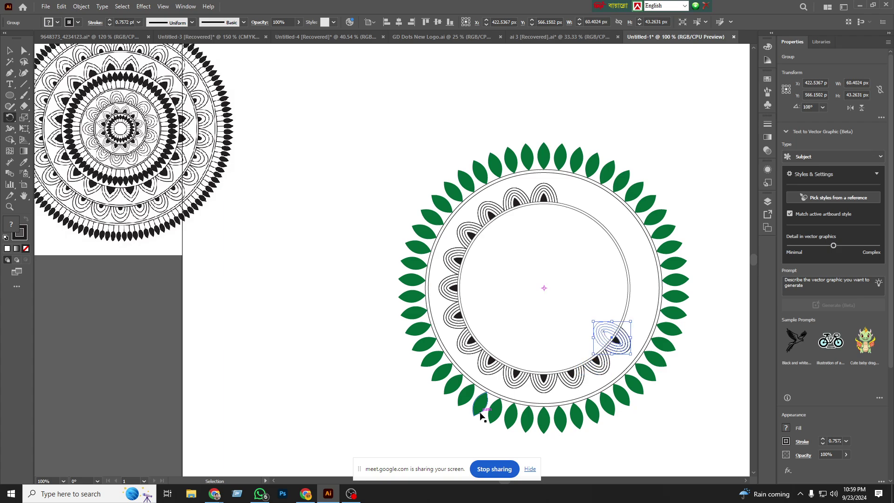
key(ctrl+d)
key(ctrl+d)
key(ctrl+d)
key(ctrl+d)
key(ctrl+d)
key(ctrl+d)
key(r)
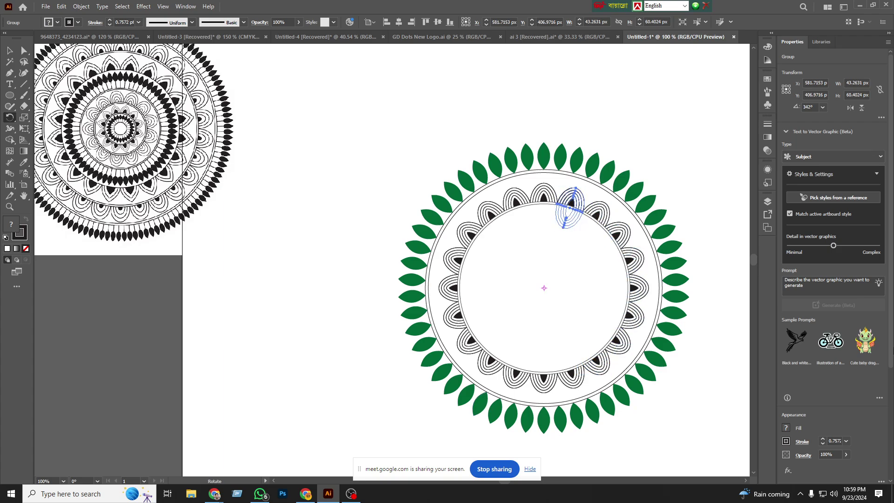
click(9, 50)
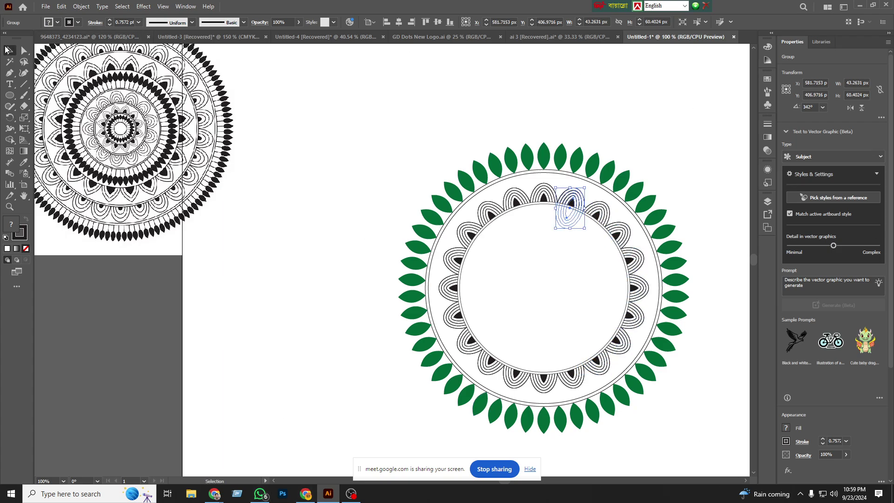
click(315, 336)
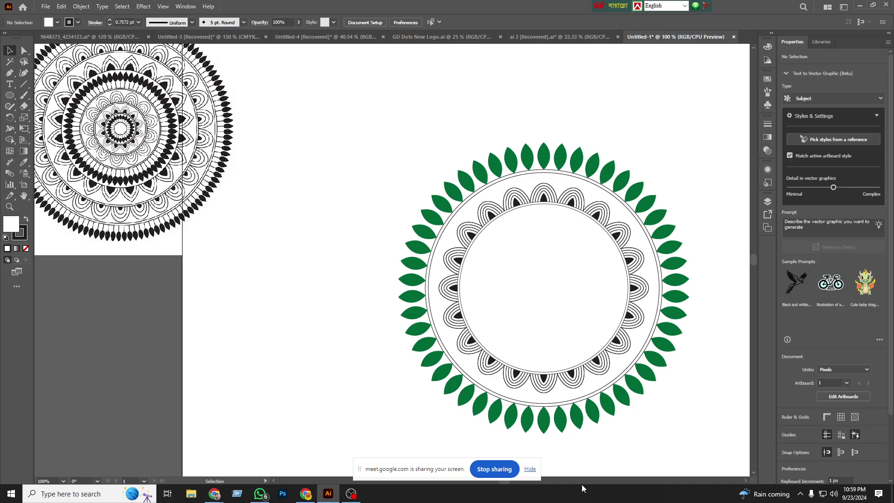
Step: Scale the inner double-line circle down around its centre to about 182 px wide
click(560, 373)
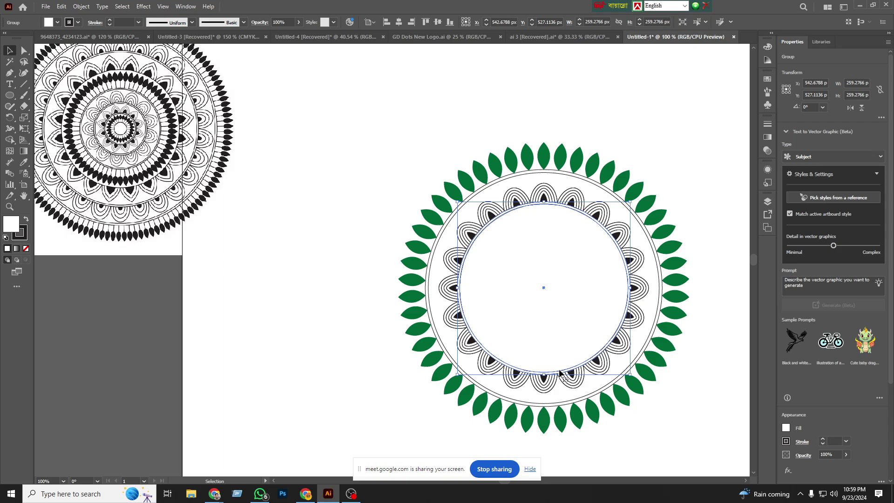
drag(560, 373, 585, 322)
key(ctrl+z)
key(a)
key(v)
drag(632, 375, 619, 354)
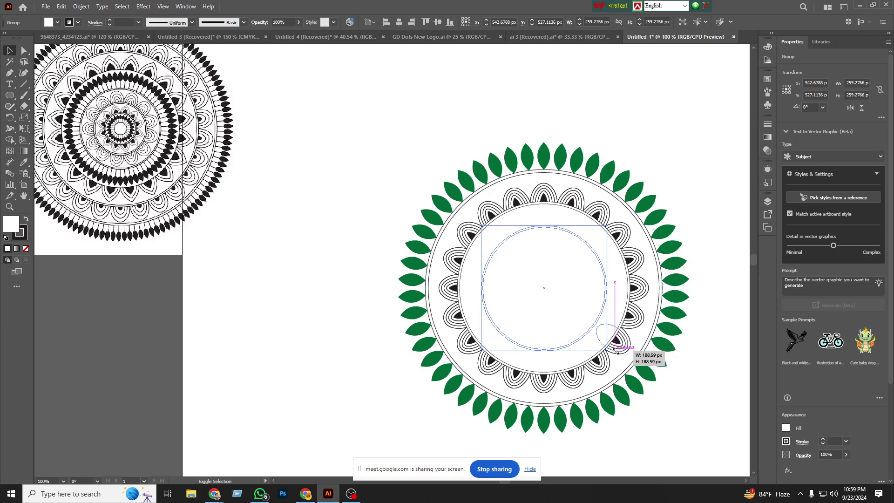
drag(619, 354, 617, 351)
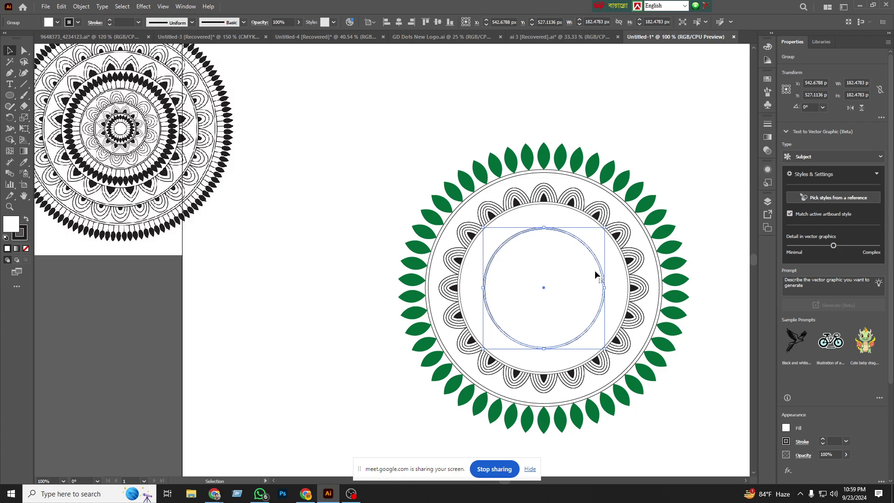
click(333, 259)
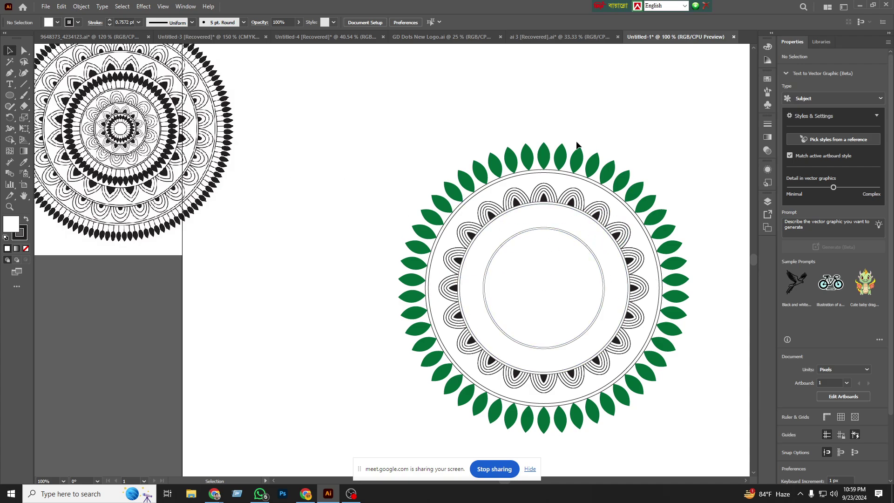
click(546, 157)
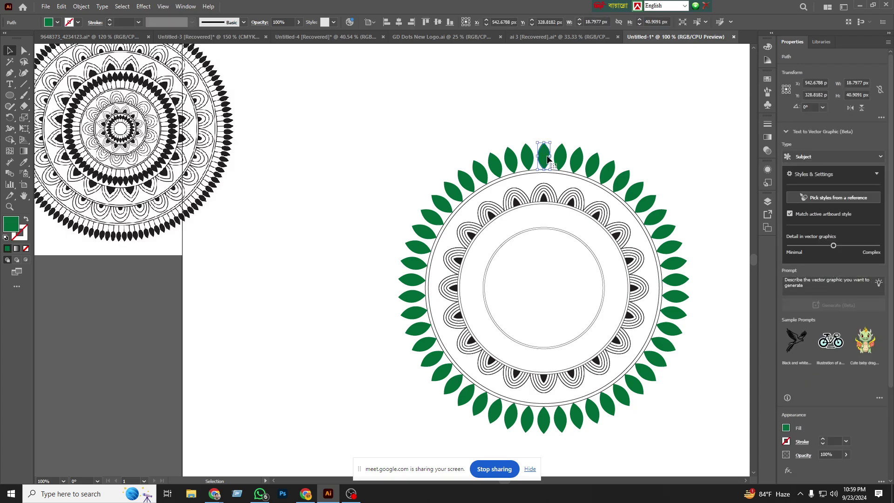
Step: Copy the top green leaf inside the arch ring, with the inner circle in front
drag(547, 159, 546, 232)
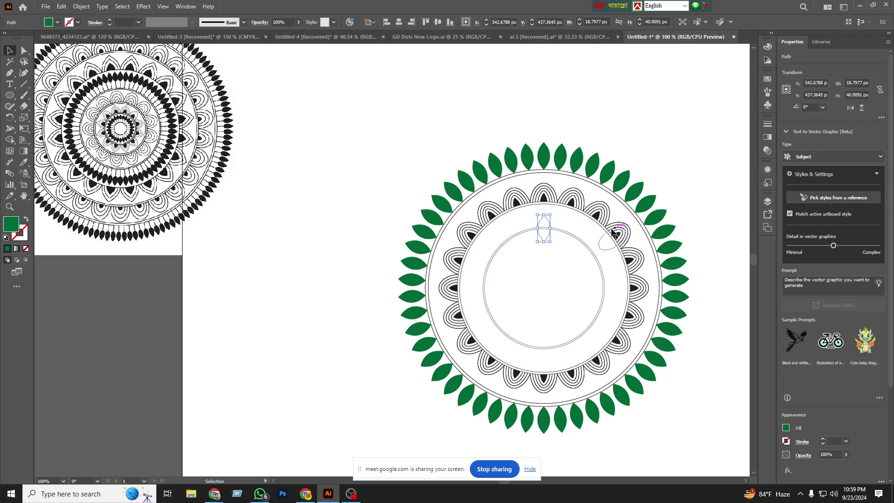
right_click(548, 236)
mouse_move(571, 437)
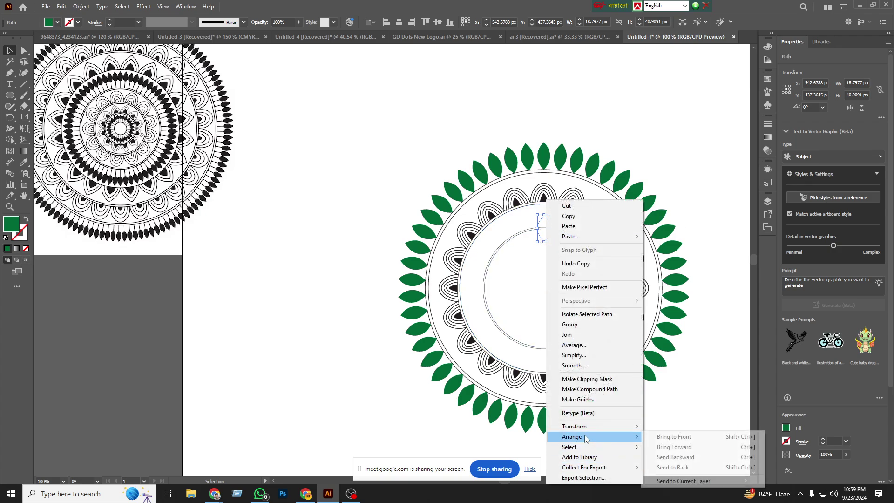
click(697, 437)
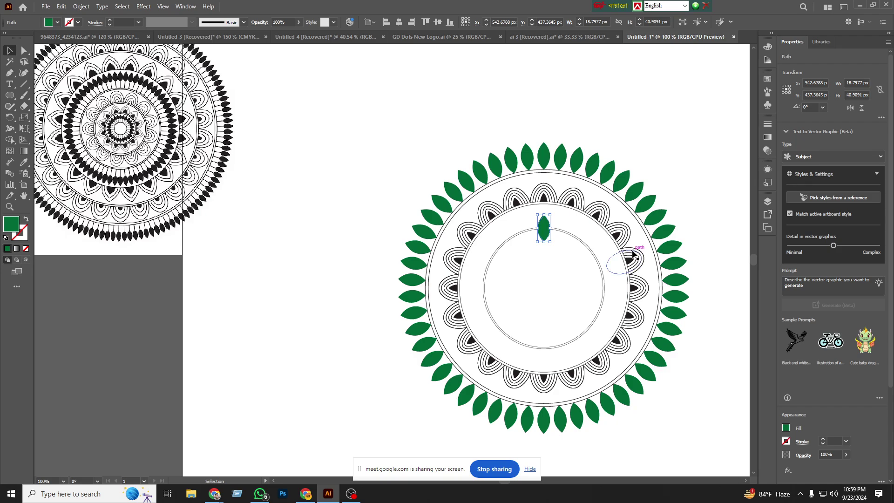
click(695, 405)
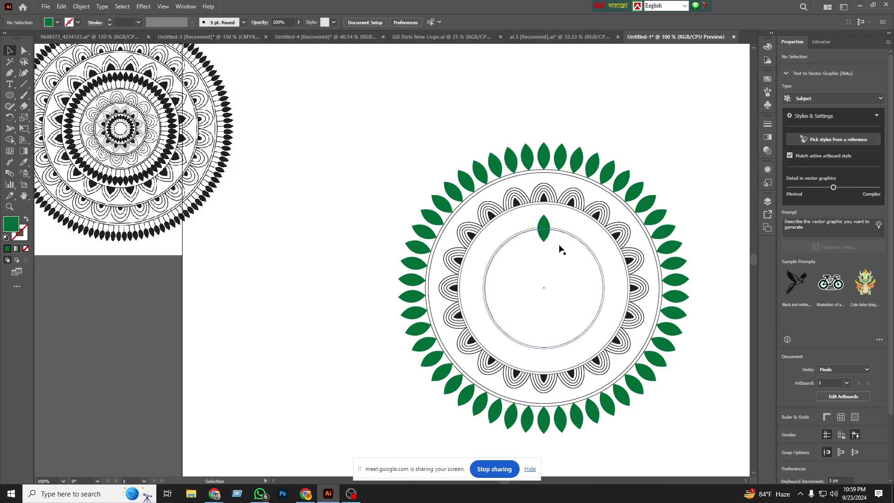
click(569, 236)
right_click(569, 238)
mouse_move(596, 418)
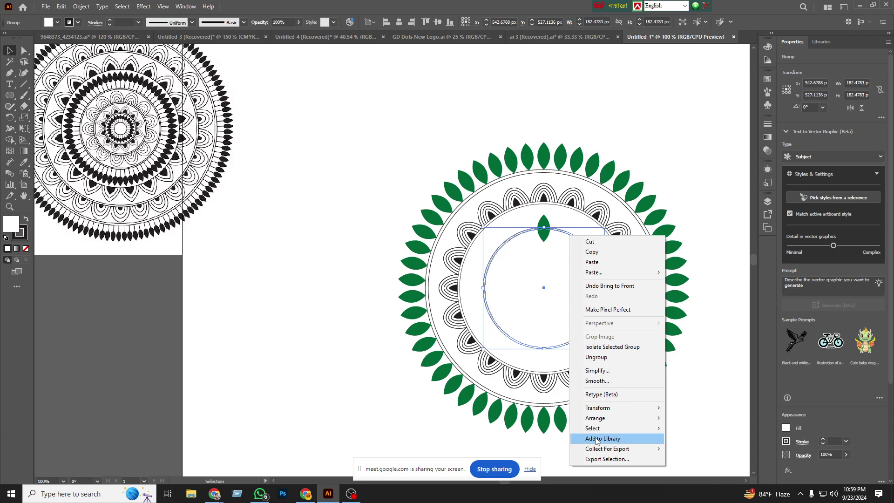
click(696, 417)
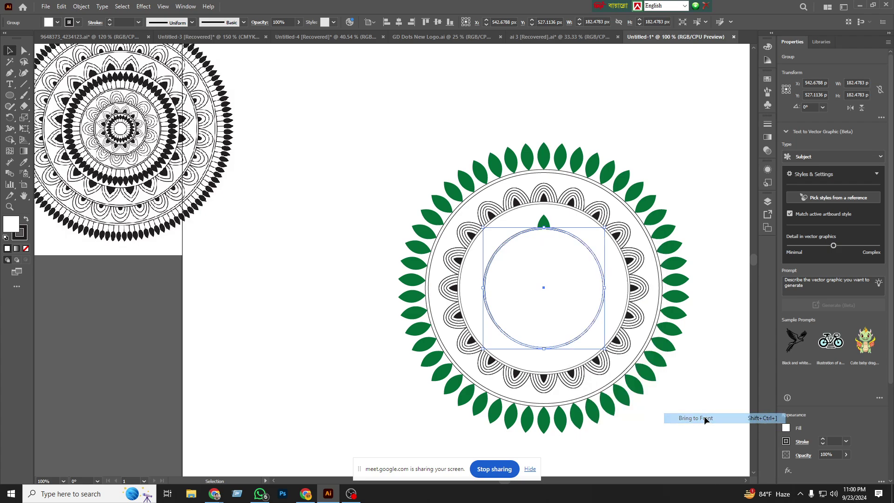
click(700, 414)
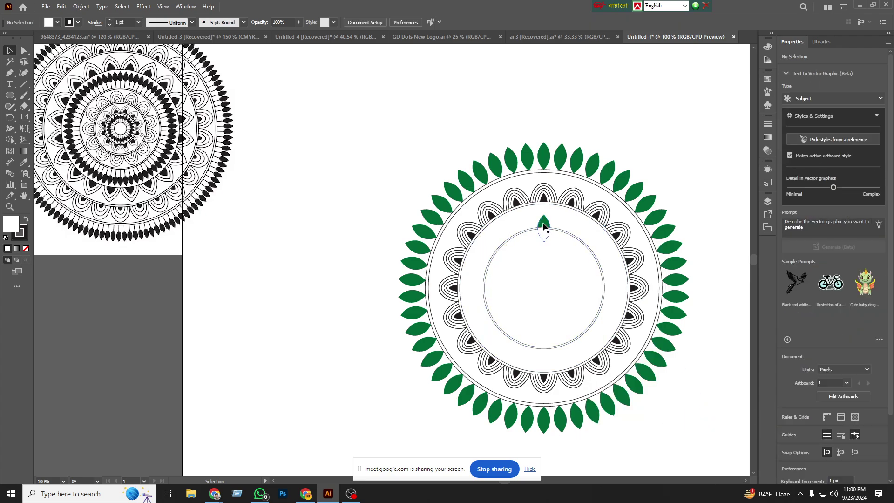
Step: Fill the copied leaf black to make a petal
click(544, 224)
click(57, 22)
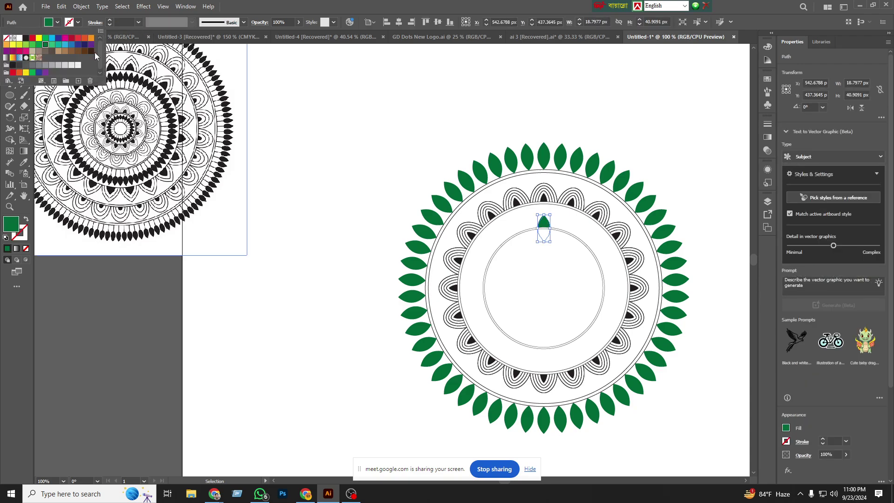
click(25, 38)
click(355, 315)
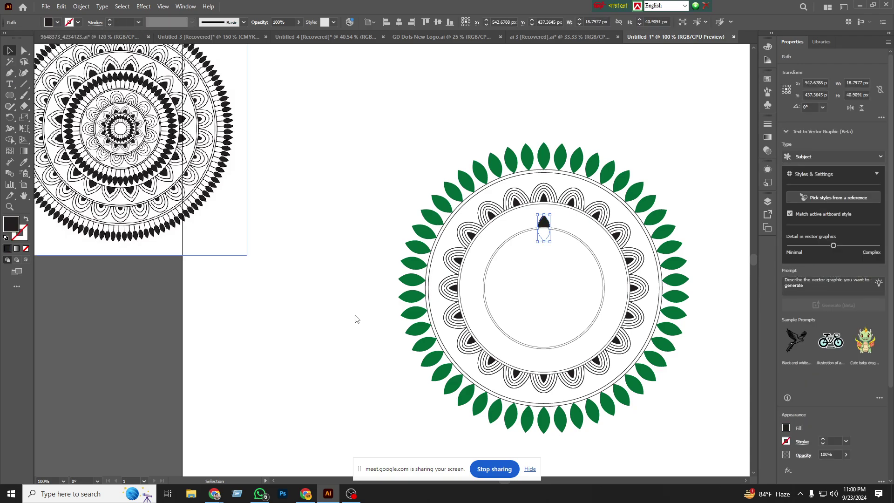
click(544, 224)
Step: Rotate copies of the black petal by 360/25 around the circle's centre, repeating with Ctrl+D
click(9, 118)
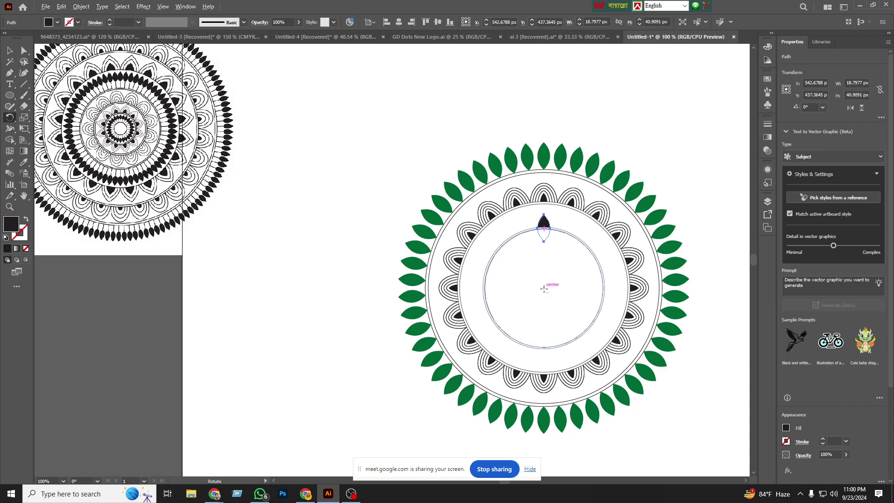
alt+click(544, 289)
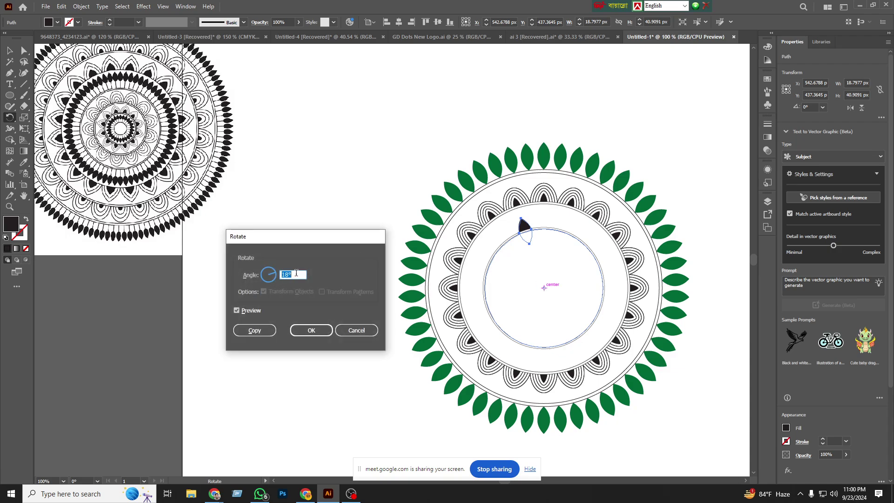
text(360/)
text(25)
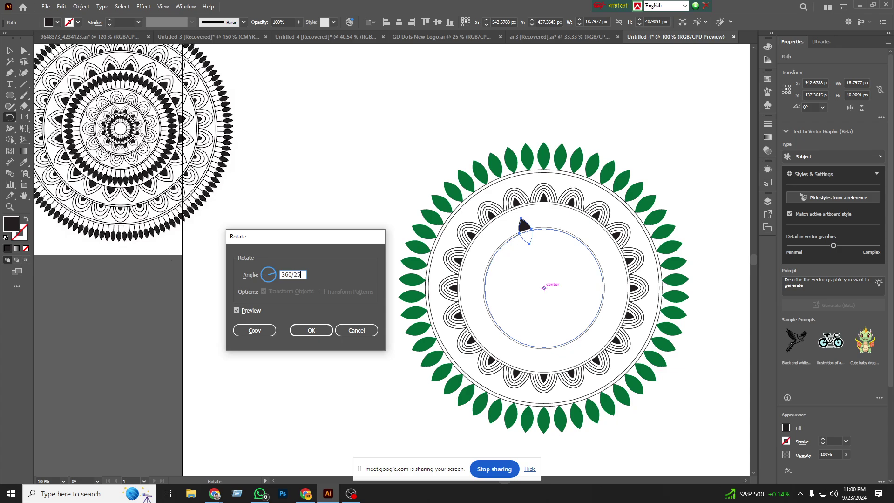
click(251, 329)
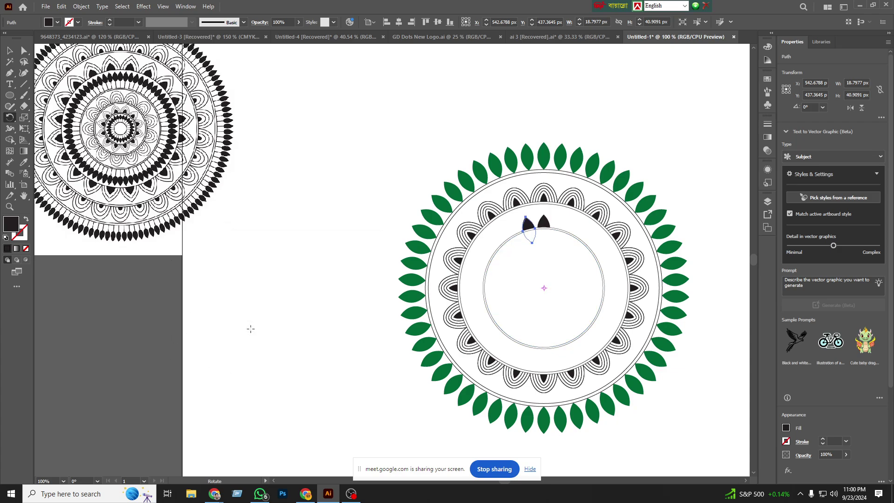
key(ctrl+d)
key(ctrl+d)
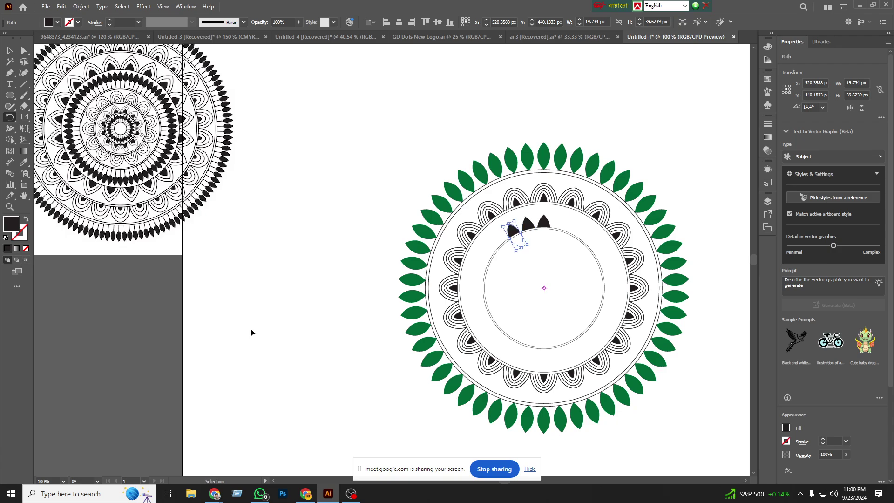
key(ctrl+d)
key(ctrl+d)
key(ctrl+d)
key(ctrl+d)
key(ctrl+d)
key(ctrl+d)
key(ctrl+d)
key(ctrl+d)
key(ctrl+d)
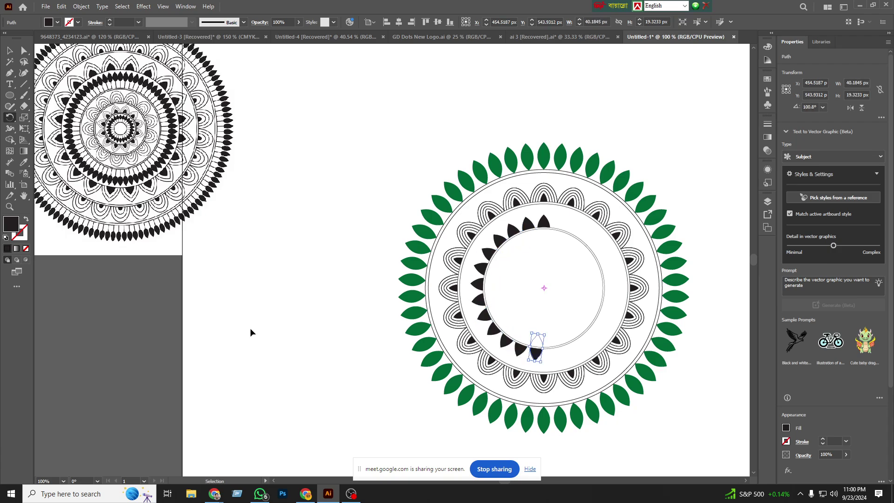
key(ctrl+d)
key(ctrl+d)
key(ctrl+d)
key(ctrl+d)
key(ctrl+d)
key(ctrl+d)
key(ctrl+d)
key(ctrl+d)
key(ctrl+d)
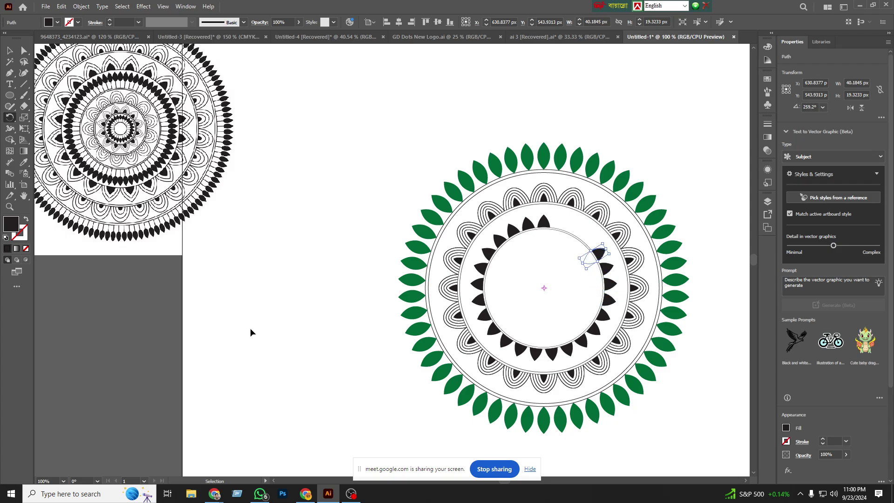
key(ctrl+d)
key(ctrl+d)
key(ctrl+d)
key(r)
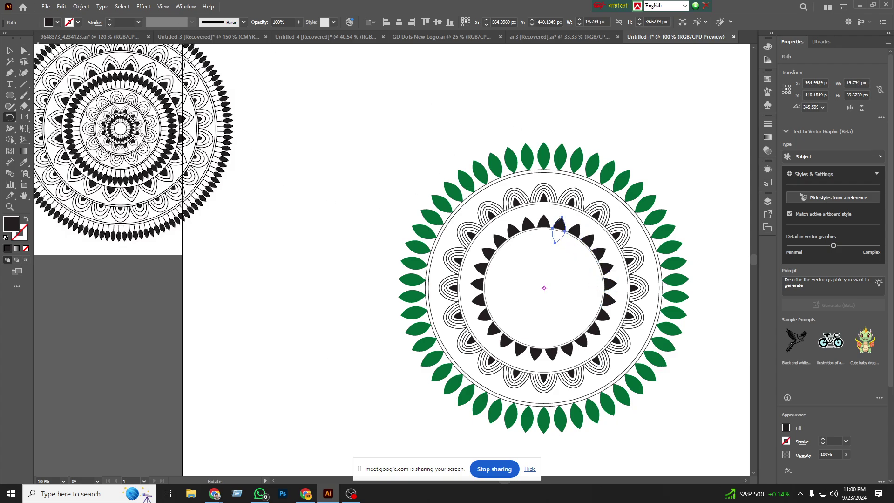
click(10, 50)
click(244, 396)
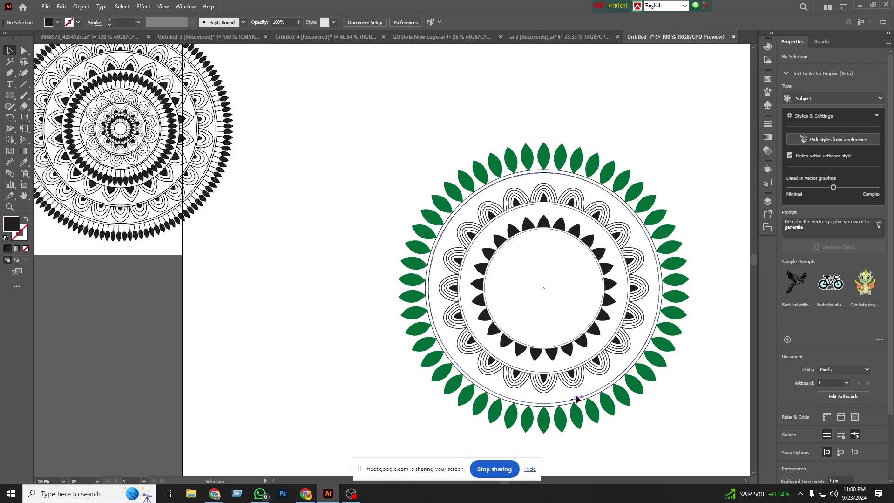
Step: Shrink the inner white circle group further
click(573, 281)
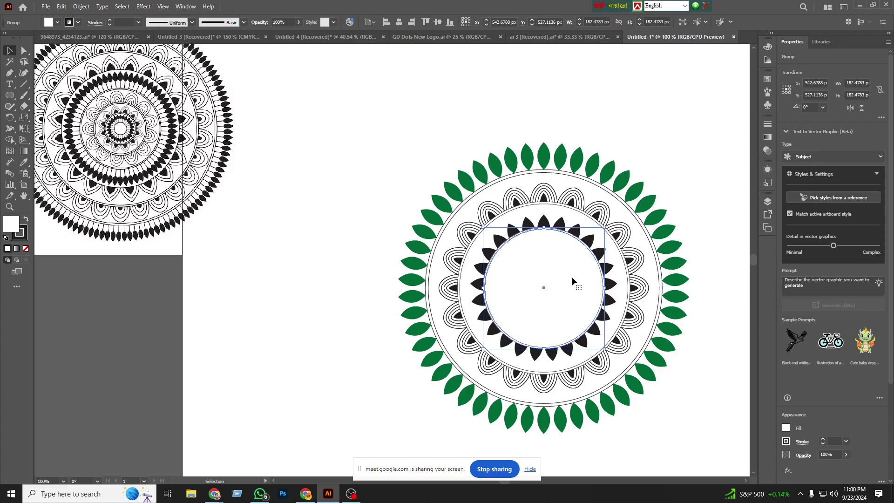
key(v)
drag(605, 348, 584, 328)
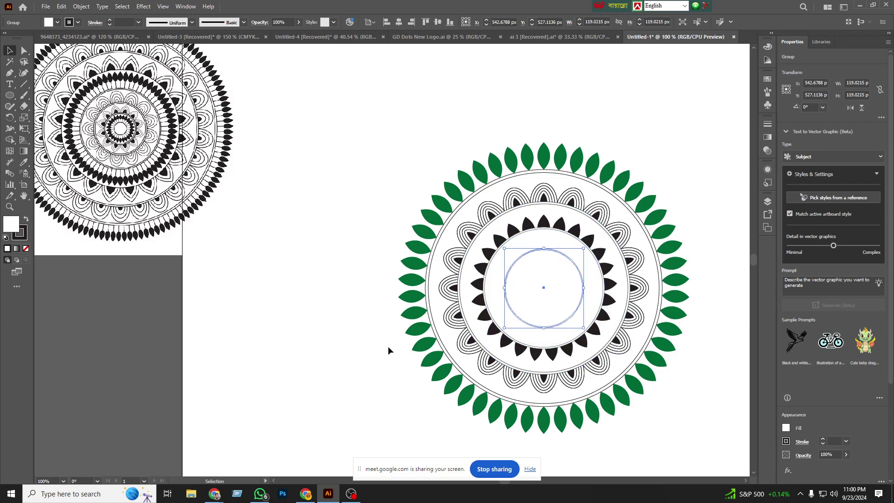
click(354, 370)
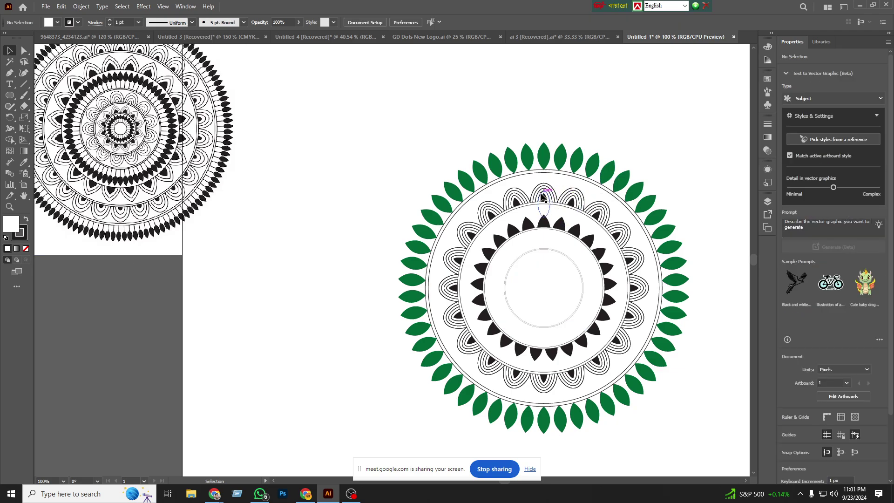
Step: Copy the black-centred arch motif down into the inner circle and bring it to the front
click(544, 197)
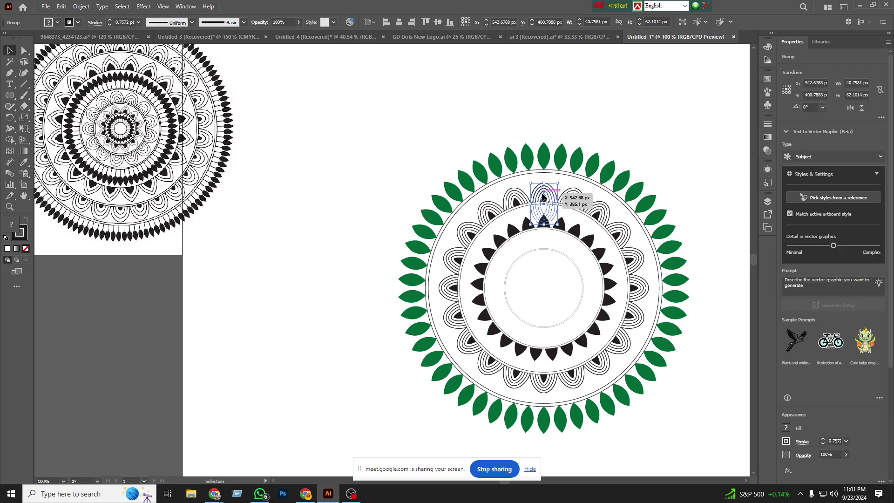
drag(543, 197, 543, 251)
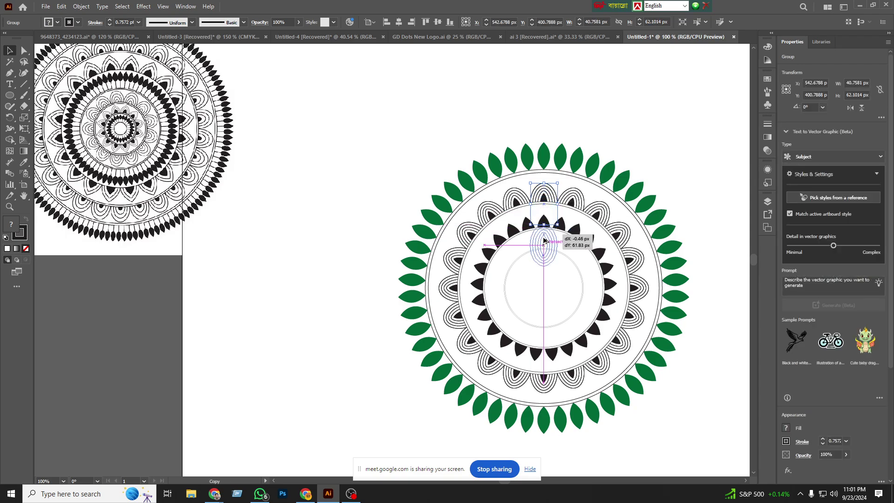
right_click(543, 273)
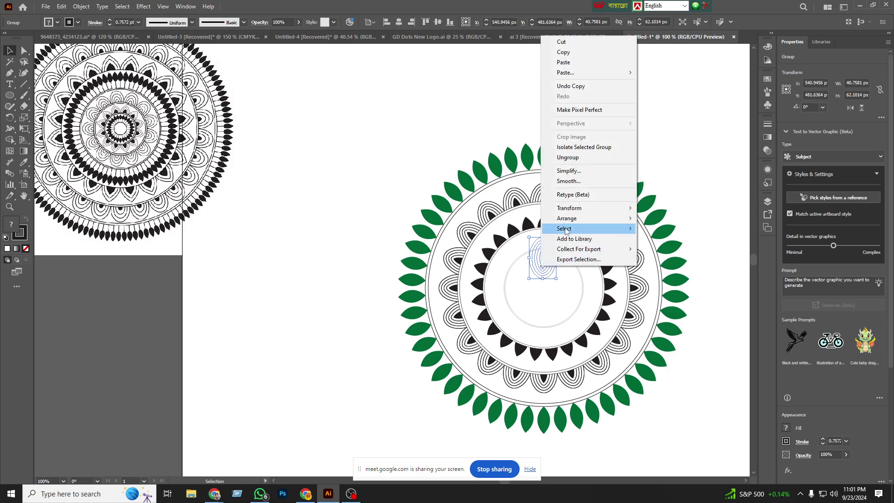
click(689, 220)
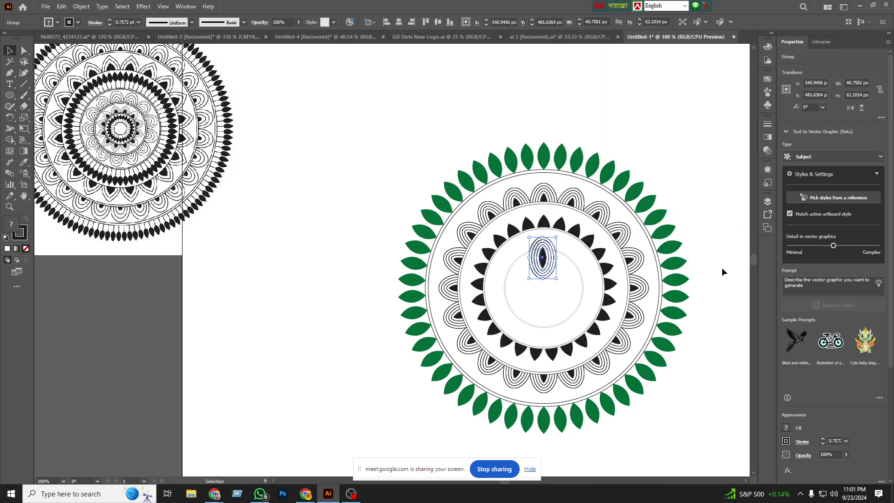
click(722, 268)
Step: Bring the inner circle group to the front and set the small motif on its top edge
click(561, 305)
right_click(561, 306)
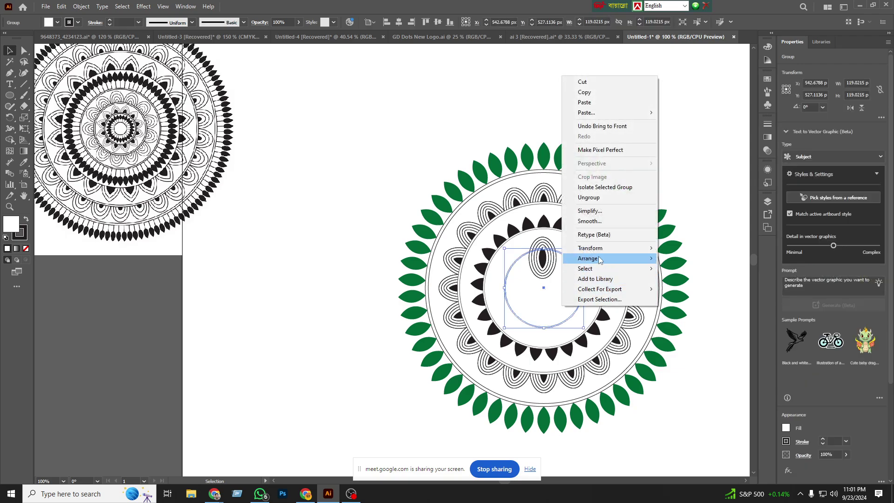
click(661, 262)
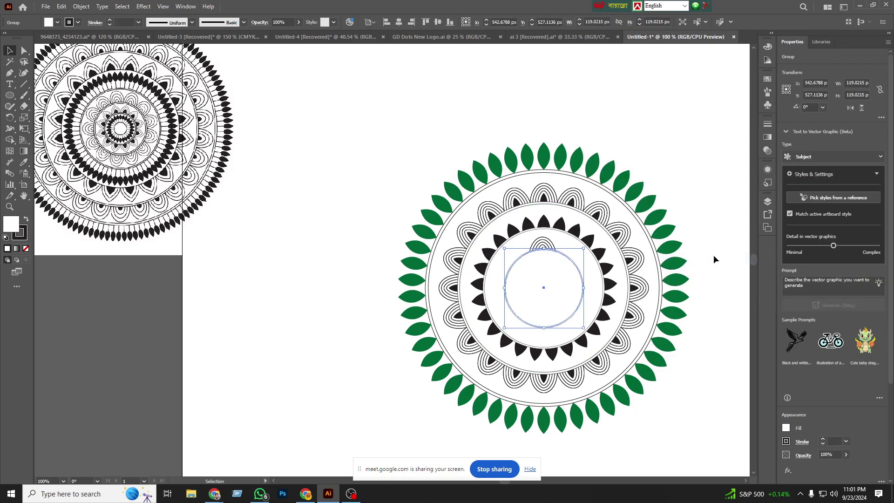
click(716, 259)
mouse_move(543, 246)
mouse_down()
mouse_move(544, 278)
mouse_move(543, 233)
mouse_up()
click(694, 259)
click(701, 225)
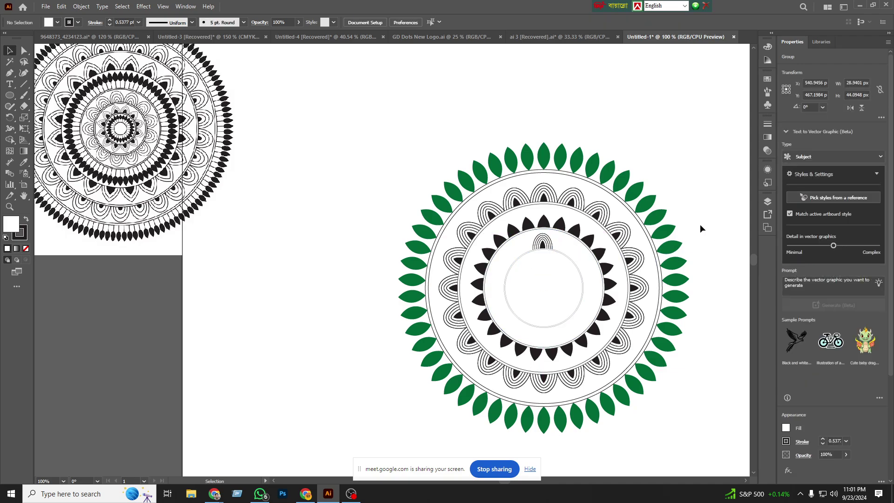
Step: Try a 36° (360/10) rotated copy of the motif around the circle centre, then undo it
click(543, 245)
click(9, 117)
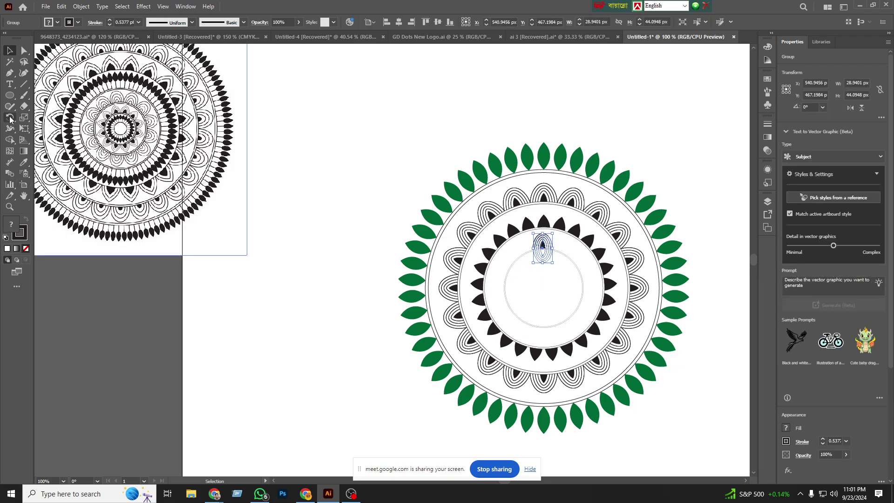
alt+click(543, 289)
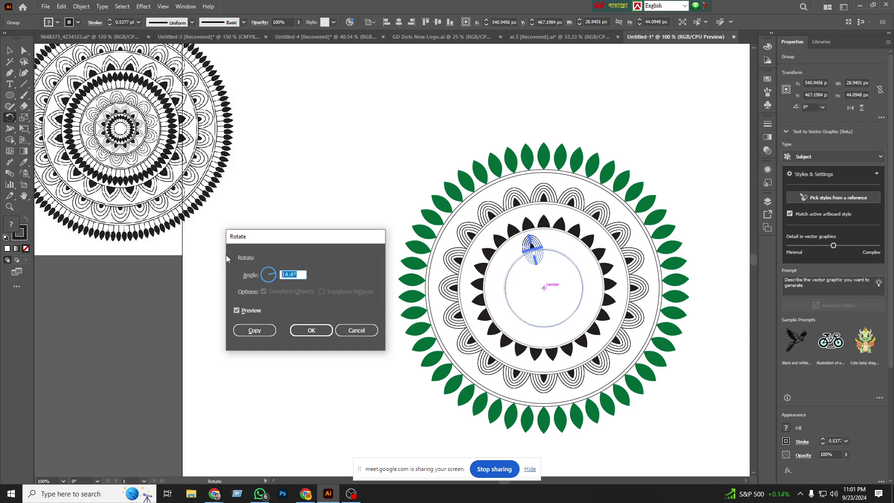
text(360/)
text(10)
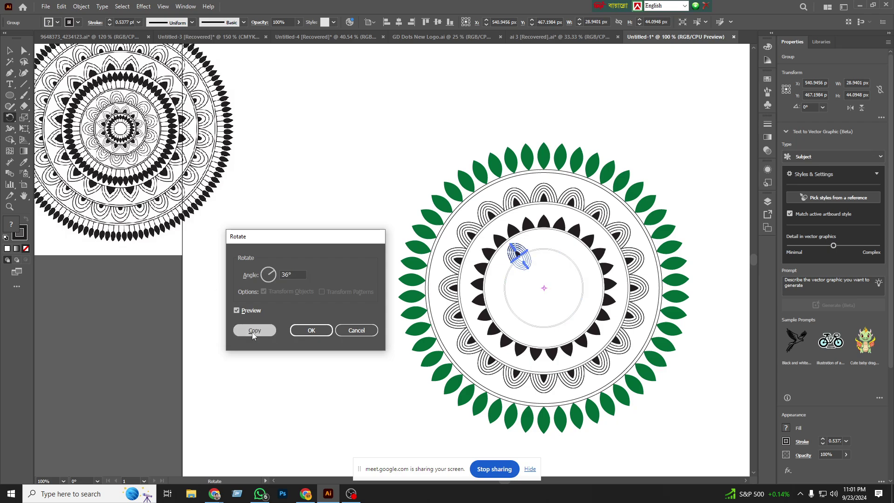
click(252, 331)
key(ctrl+z)
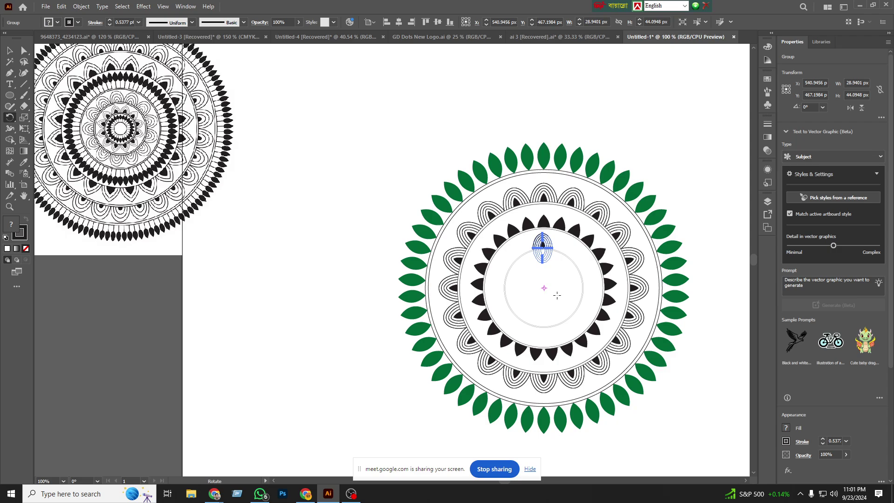
Step: Make a 24° (360/15) rotated copy of the motif and repeat it with Ctrl+D
alt+click(544, 287)
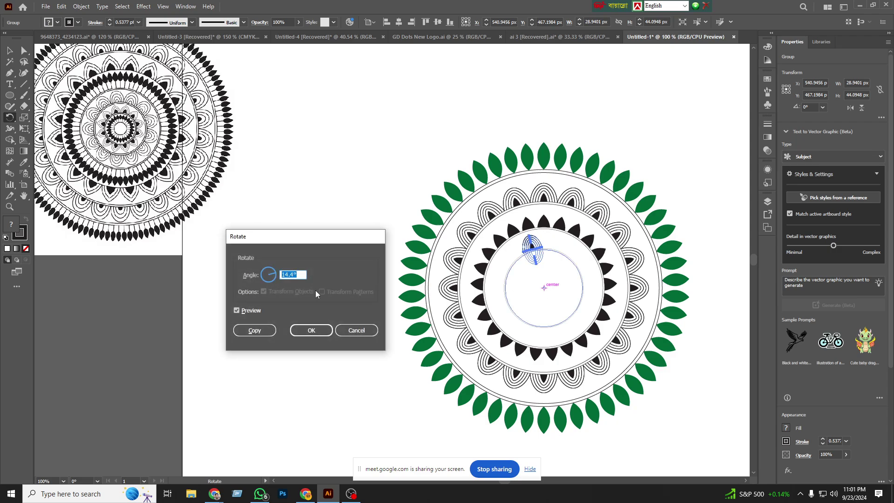
text(360/)
text(15)
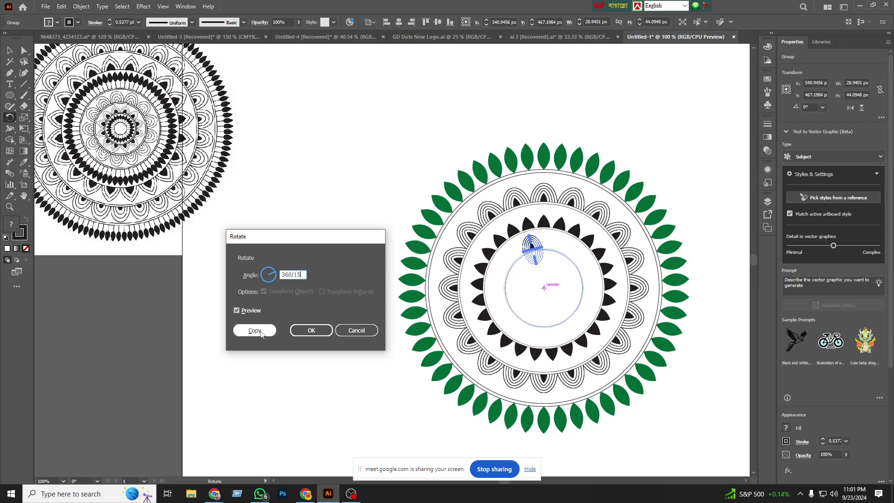
click(255, 330)
key(ctrl+d)
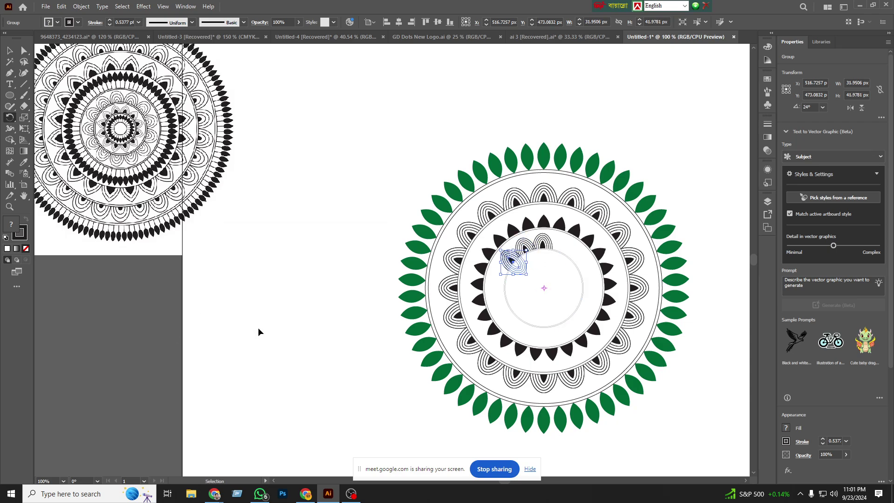
key(ctrl+d)
key(ctrl+d)
key(ctrl+d)
key(ctrl+d)
key(ctrl+d)
key(ctrl+d)
key(ctrl+d)
key(ctrl+d)
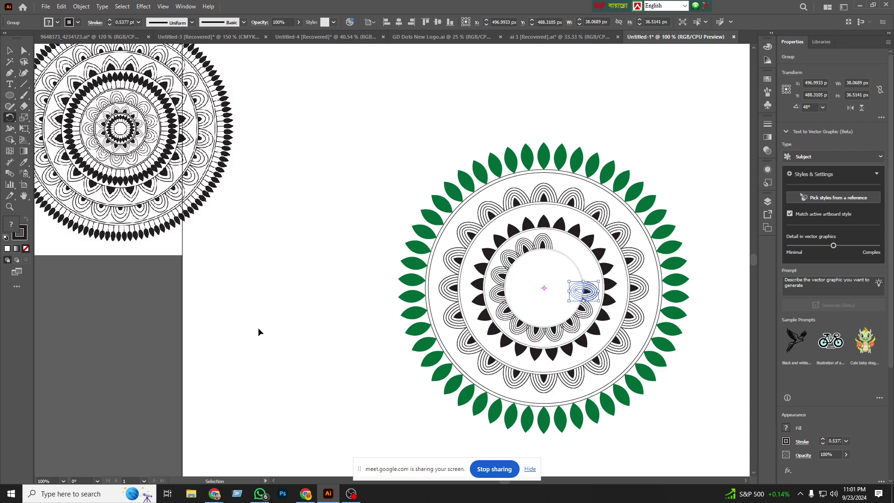
key(ctrl+d)
key(ctrl+d)
key(ctrl+d)
Step: Shrink the inner circle group to about 61 px
click(10, 50)
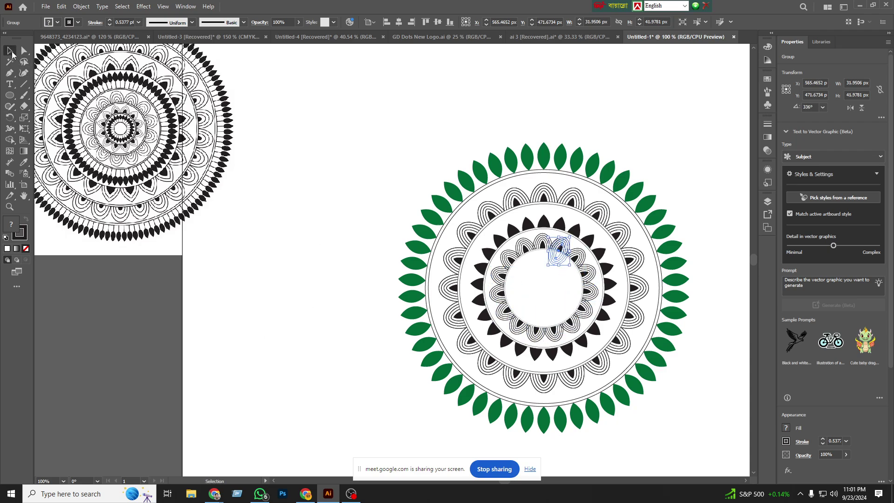
click(209, 277)
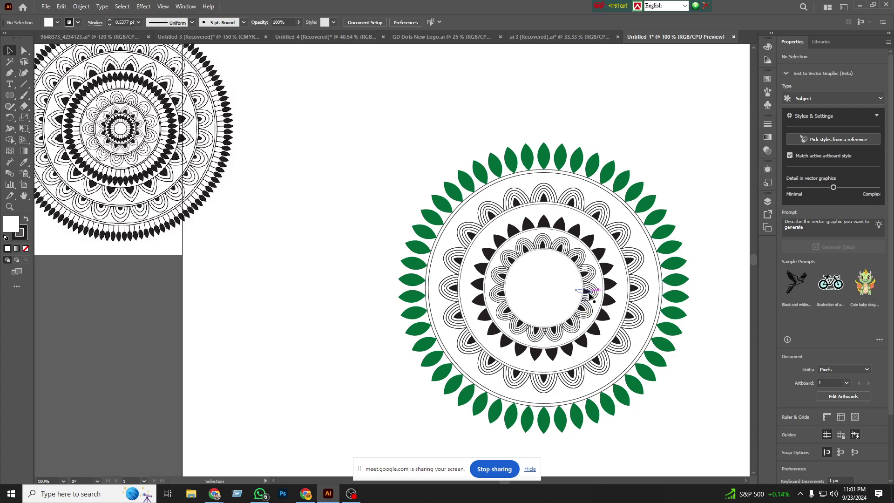
click(574, 272)
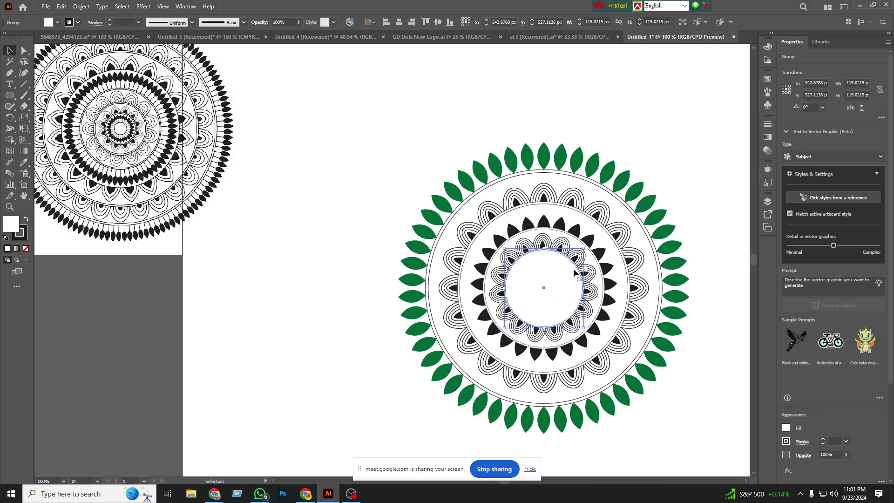
drag(583, 328, 566, 309)
click(387, 357)
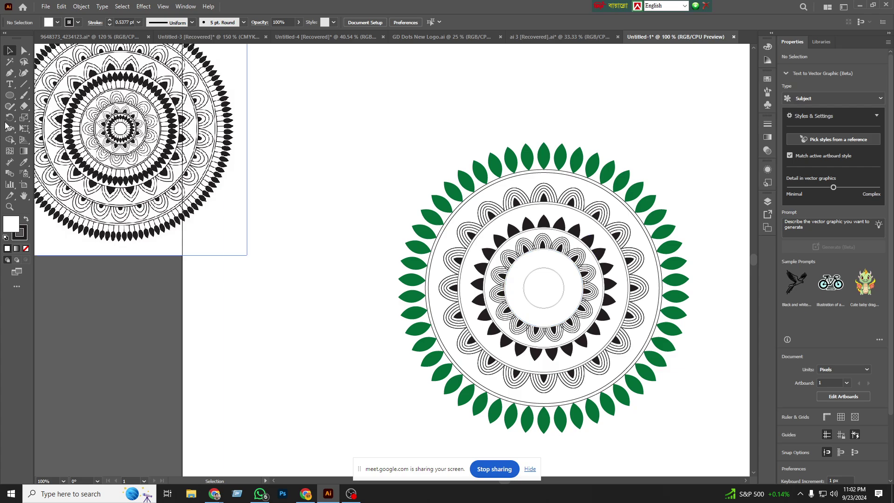
Step: Draw a tall black-filled ellipse left of the mandala
click(10, 95)
drag(301, 128, 334, 185)
click(58, 22)
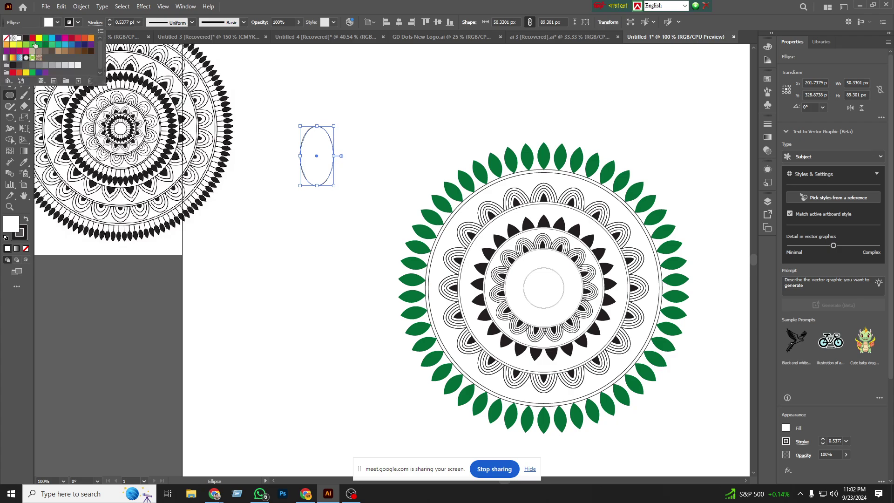
click(26, 38)
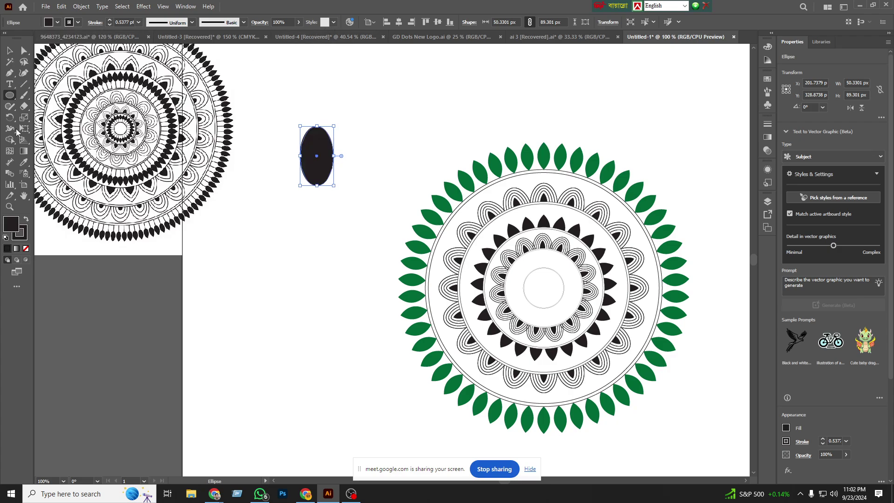
Step: Pull the ellipse's bottom anchor down to form a teardrop shape
drag(24, 50, 75, 61)
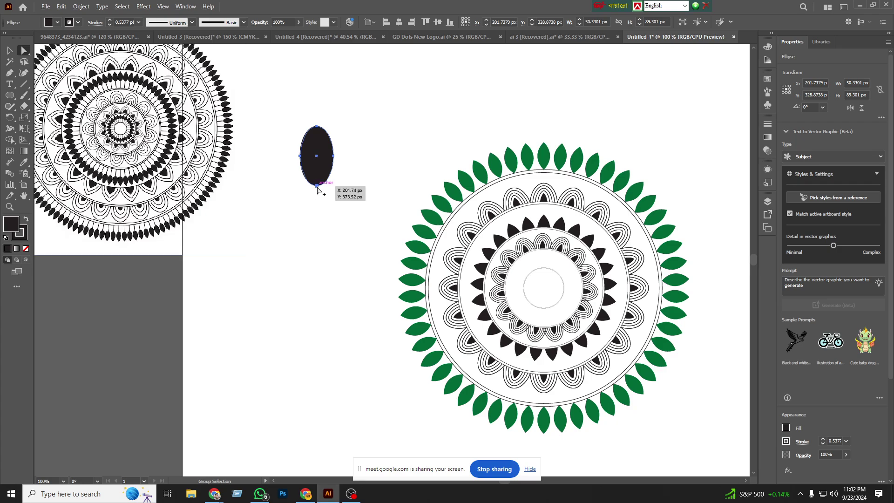
drag(317, 186, 313, 215)
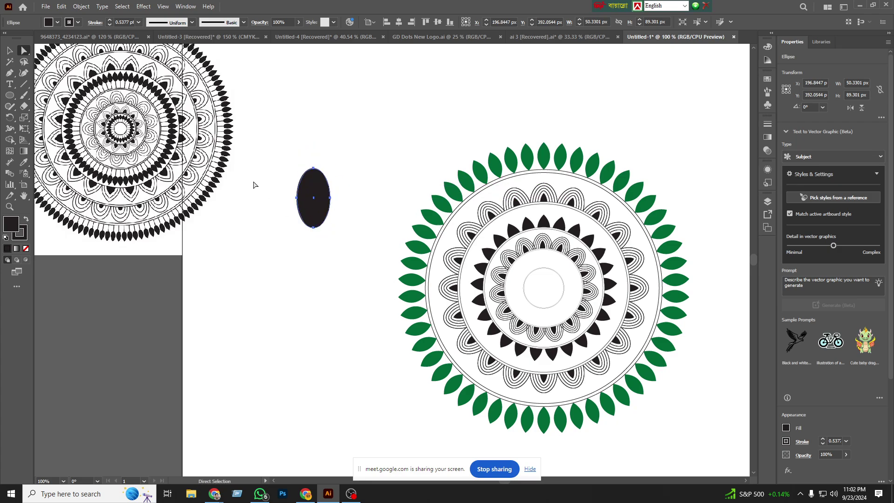
click(314, 227)
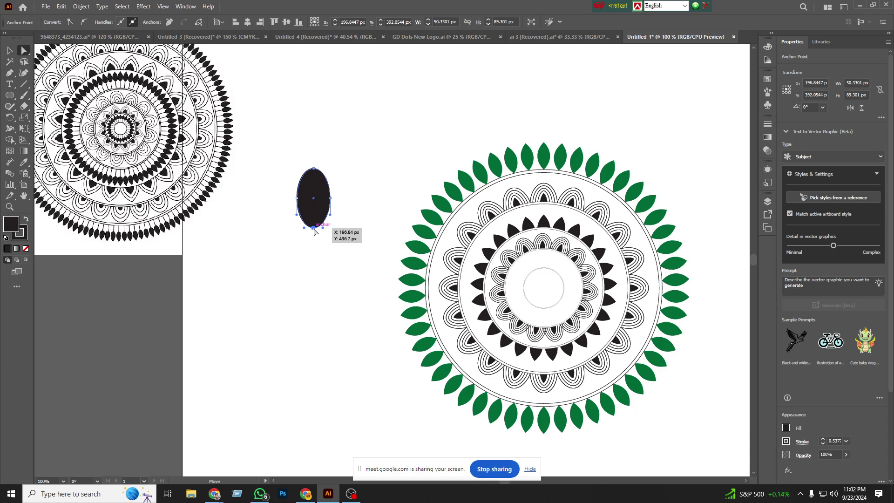
drag(314, 229, 314, 260)
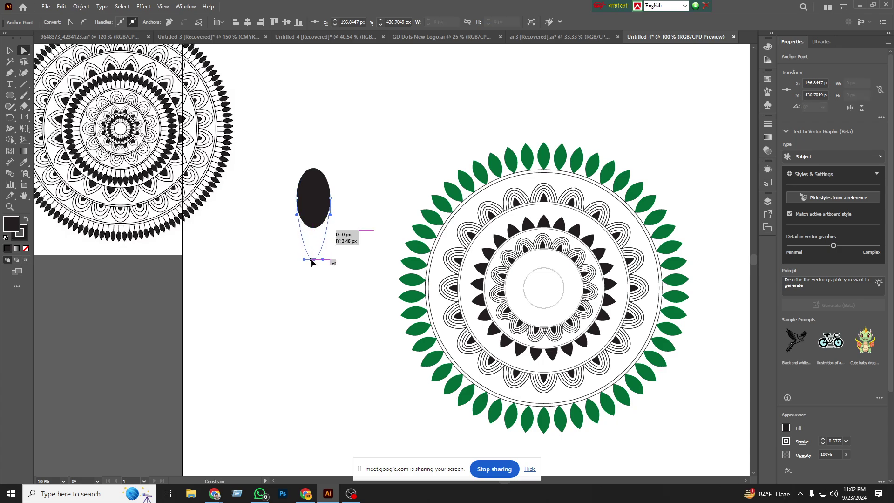
drag(314, 259, 314, 262)
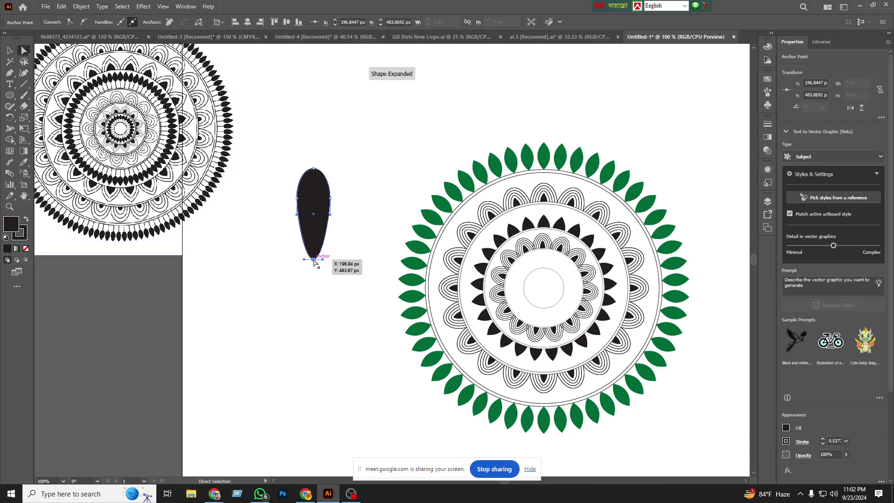
Step: Convert the teardrop's bottom anchor to a sharp corner point
click(314, 260)
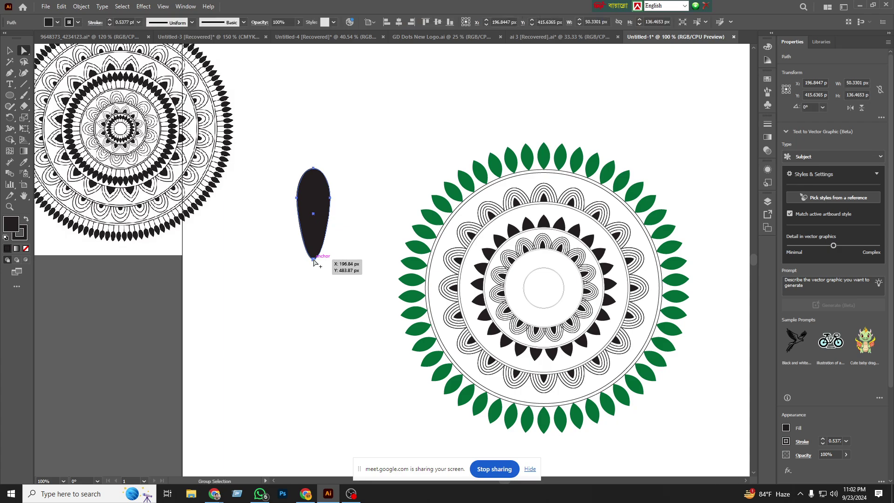
click(314, 260)
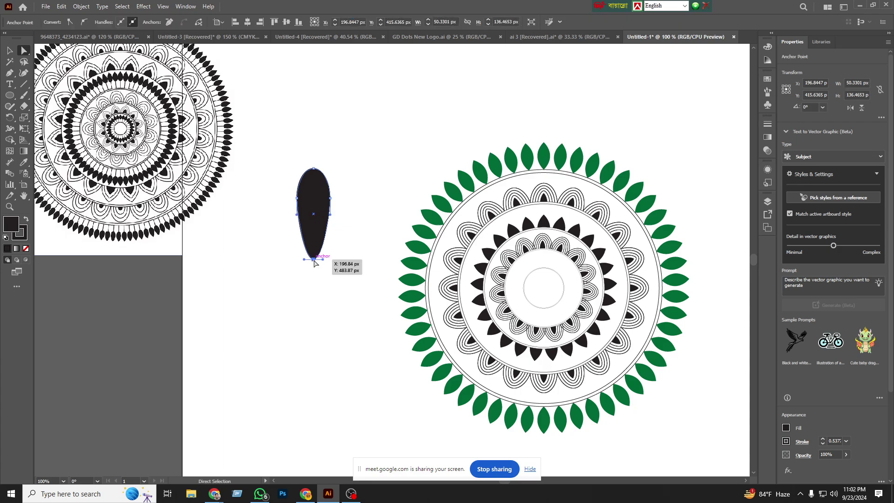
click(70, 22)
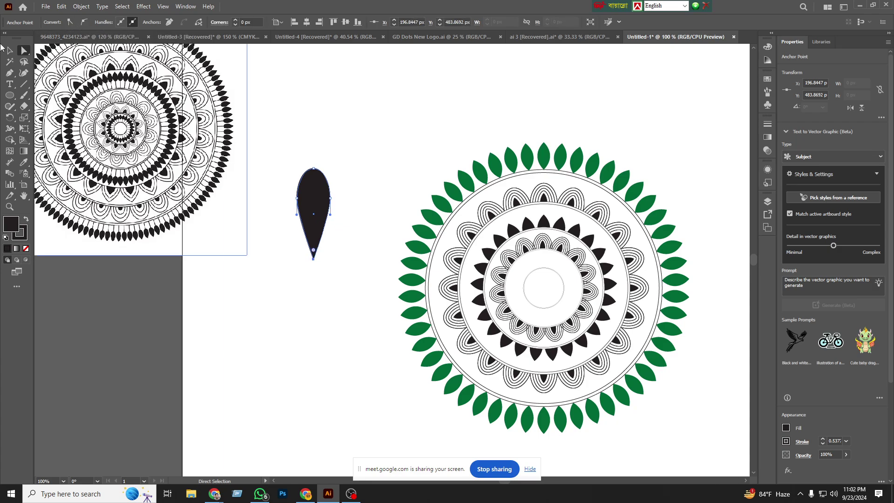
click(9, 50)
click(332, 119)
click(316, 169)
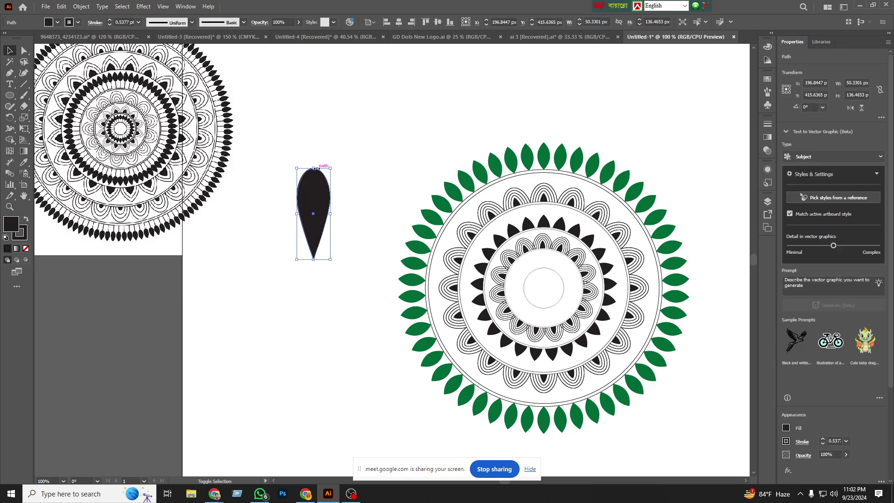
Step: Scale the teardrop to about 12 × 33 px and set it atop the central circle
drag(316, 169, 314, 229)
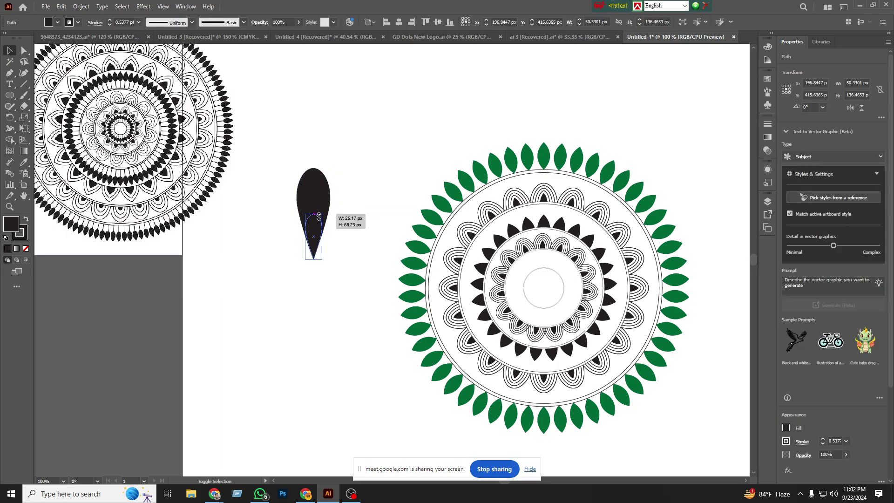
click(325, 311)
drag(316, 249, 548, 286)
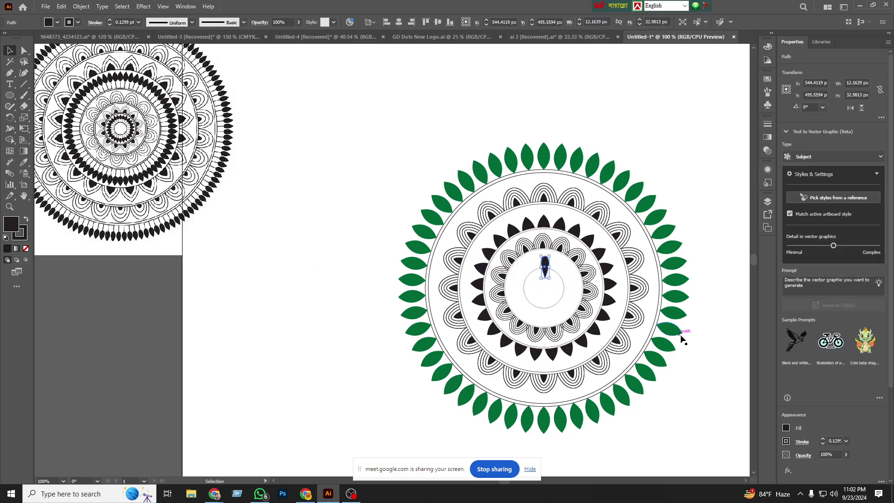
click(571, 315)
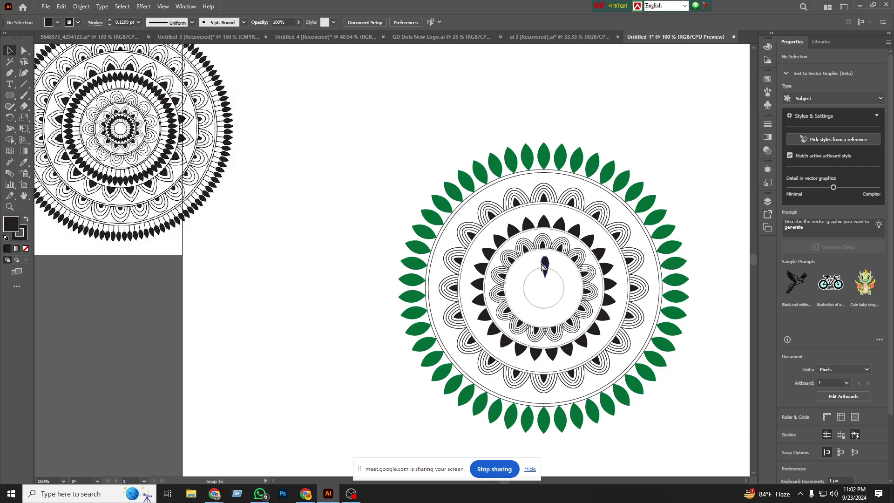
drag(543, 267, 541, 267)
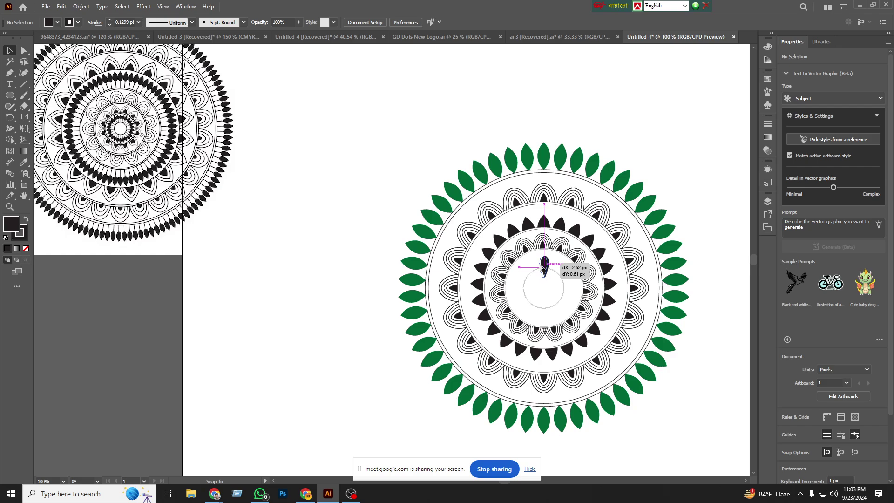
Step: Bring the centre circle in front of the drop petal, then reselect the drop
drag(543, 267, 543, 267)
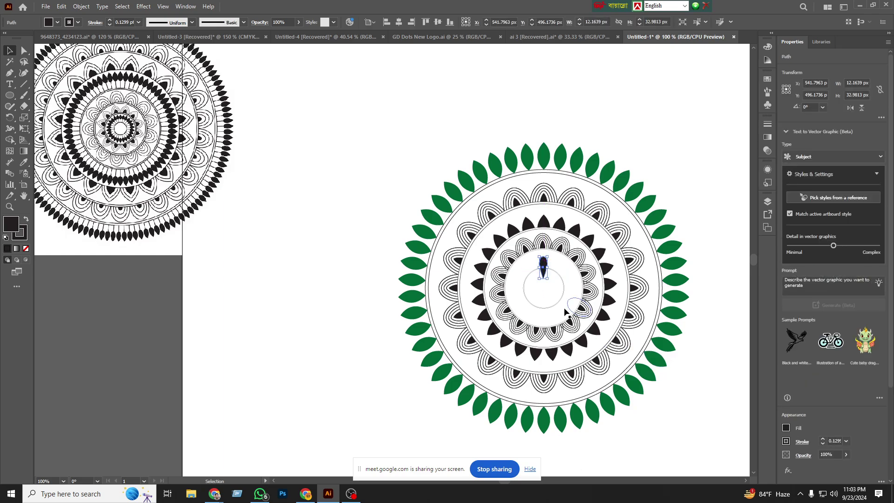
right_click(552, 295)
mouse_move(579, 248)
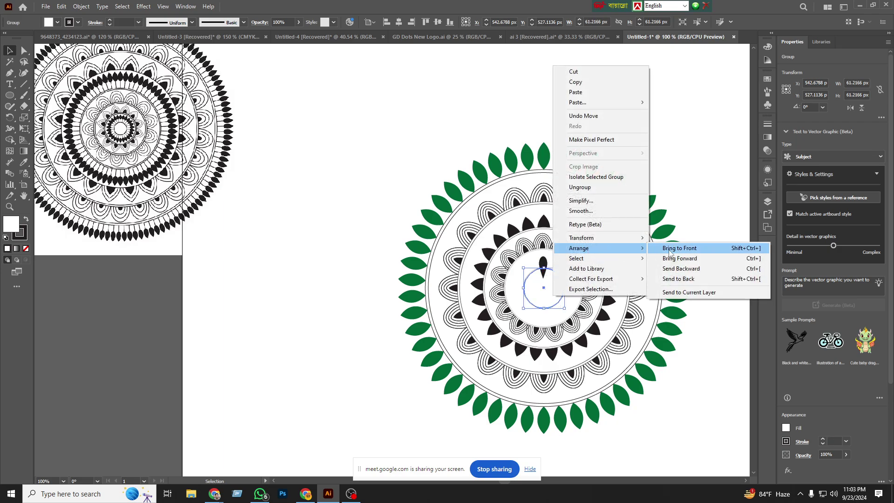
click(669, 250)
click(712, 370)
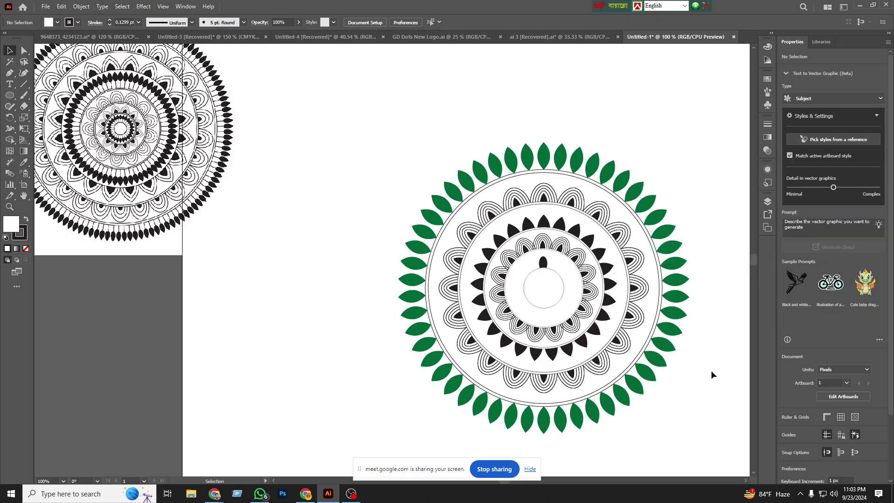
click(543, 264)
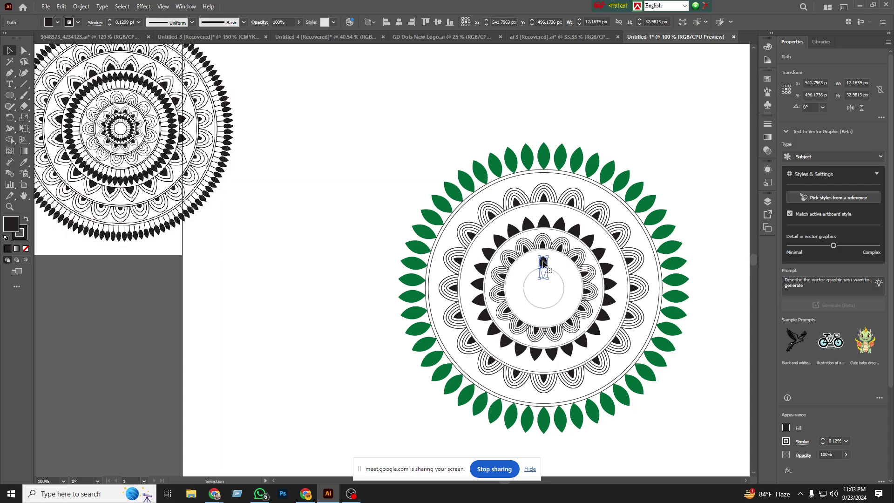
Step: Rotate-copy the drop around the circle centre at 360/15° to form a 15-petal ring
click(14, 120)
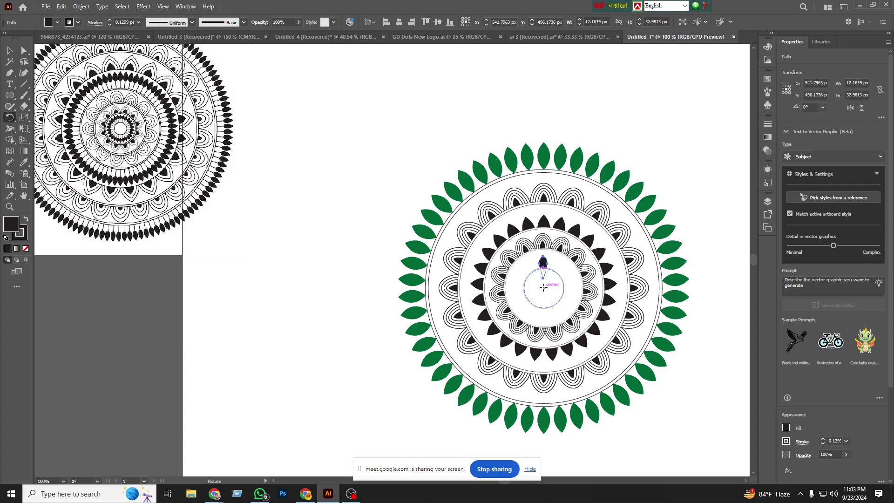
alt+click(543, 287)
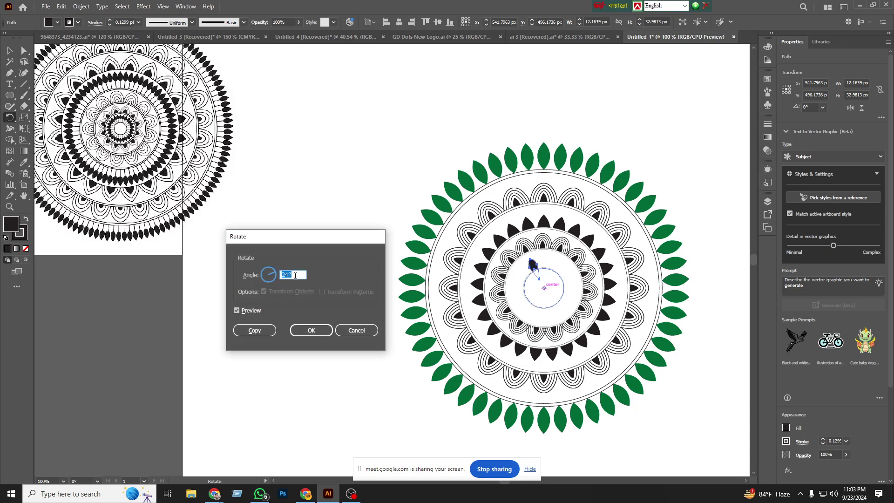
text(360/)
text(15)
click(255, 330)
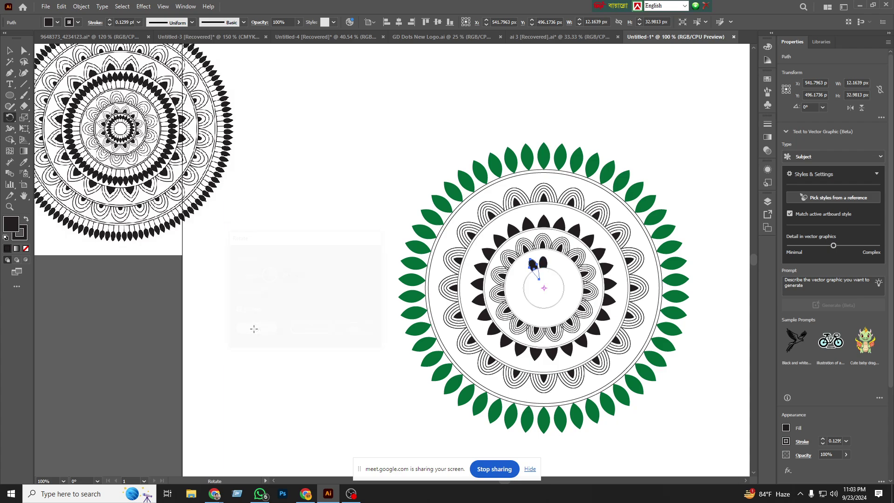
key(ctrl+d)
key(ctrl+d)
key(ctrl+d)
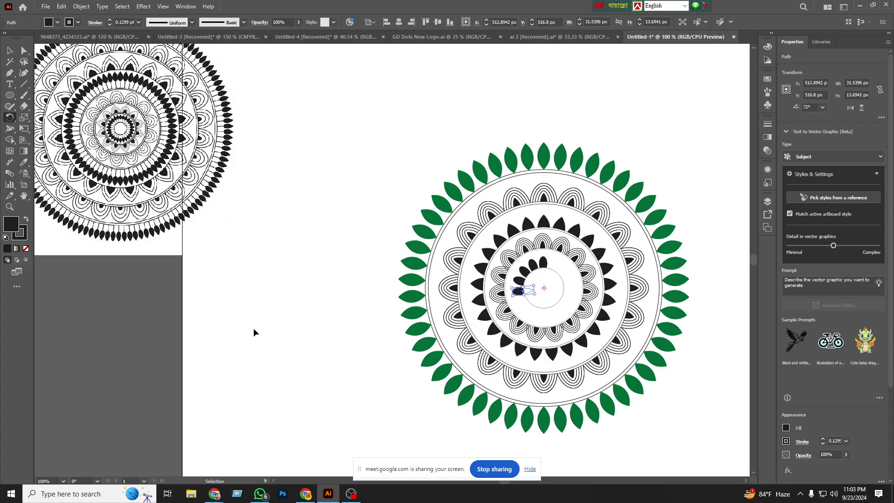
key(ctrl+d)
key(ctrl+d)
key(ctrl+d)
key(ctrl+d)
key(ctrl+d)
key(ctrl+d)
key(ctrl+d)
key(ctrl+d)
key(ctrl+d)
key(ctrl+d)
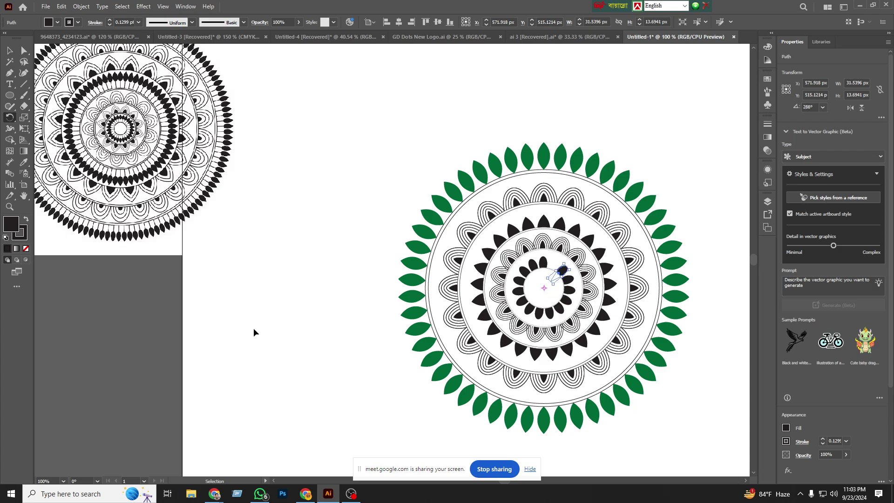
key(ctrl+d)
key(ctrl+d)
key(ctrl+d)
click(7, 52)
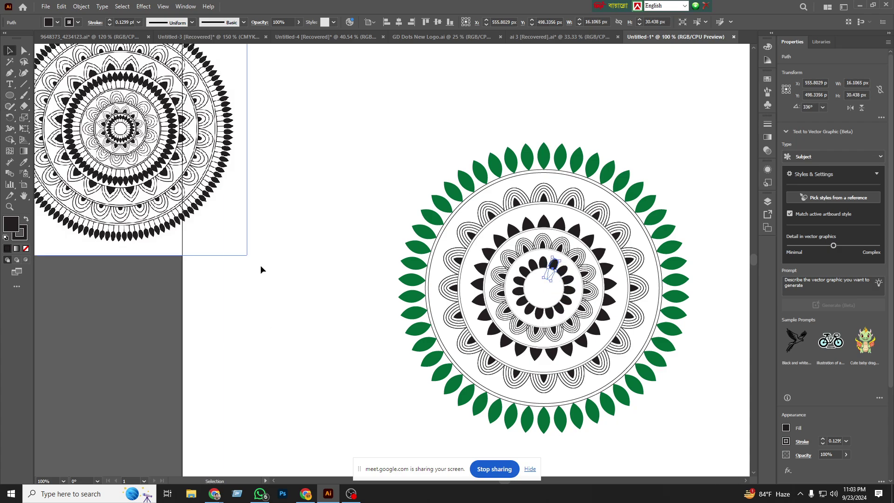
click(364, 364)
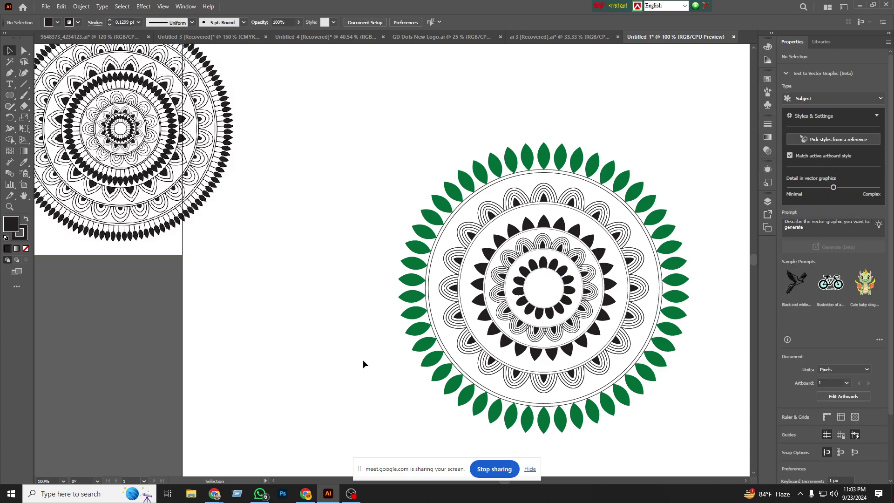
click(548, 285)
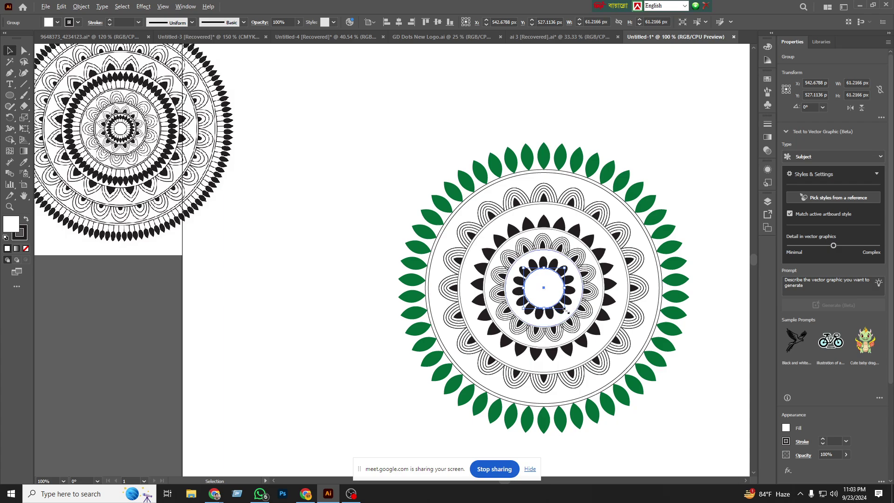
Step: Scale the inner white circle to about half size, fill it black, and zoom out
drag(565, 310, 554, 298)
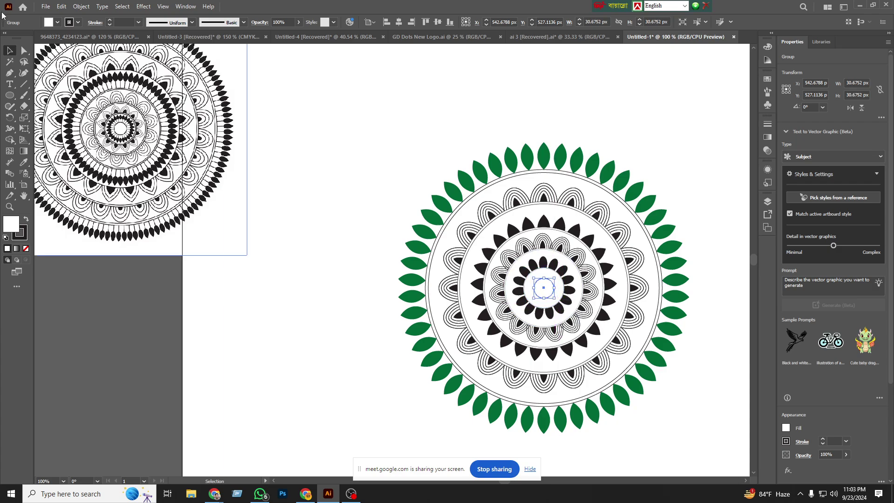
click(58, 22)
click(26, 40)
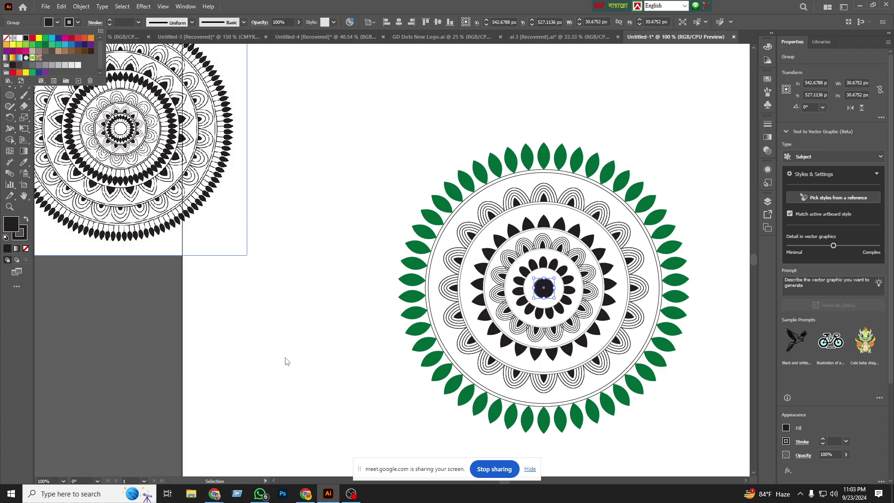
click(285, 361)
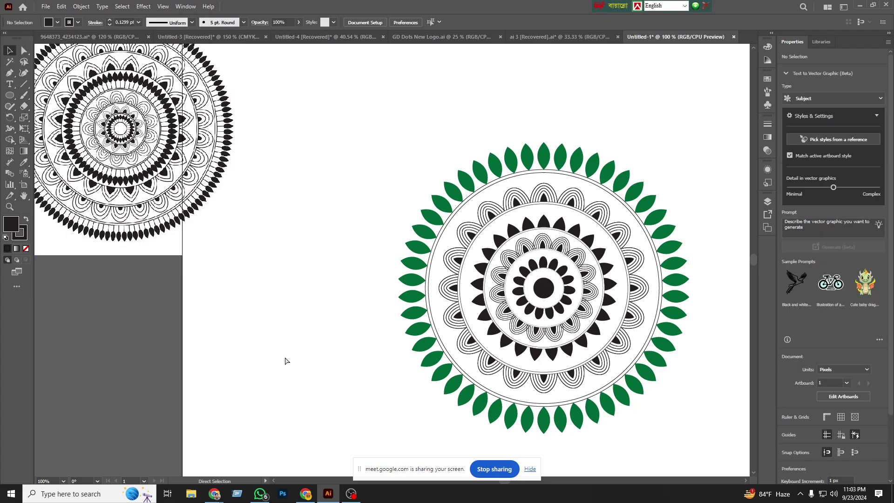
key(ctrl+minus)
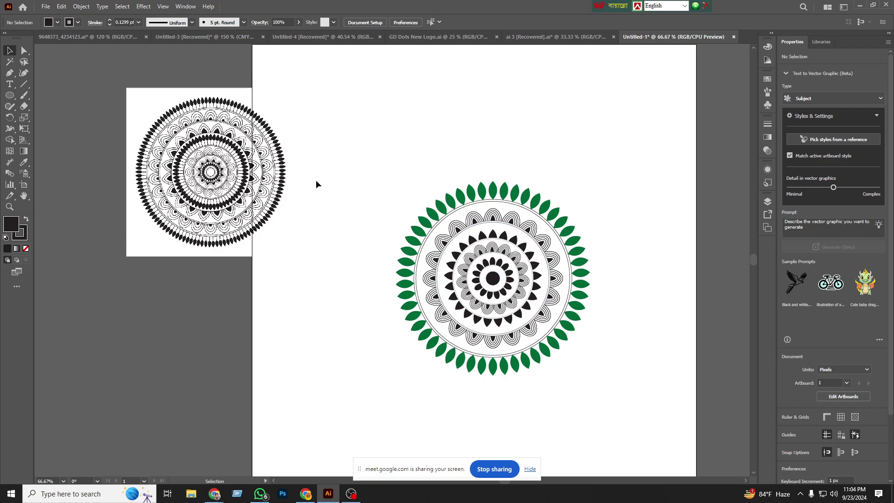
Step: Drag the reference mandala image left onto the pasteboard, clear of the artboard
drag(195, 155, 282, 123)
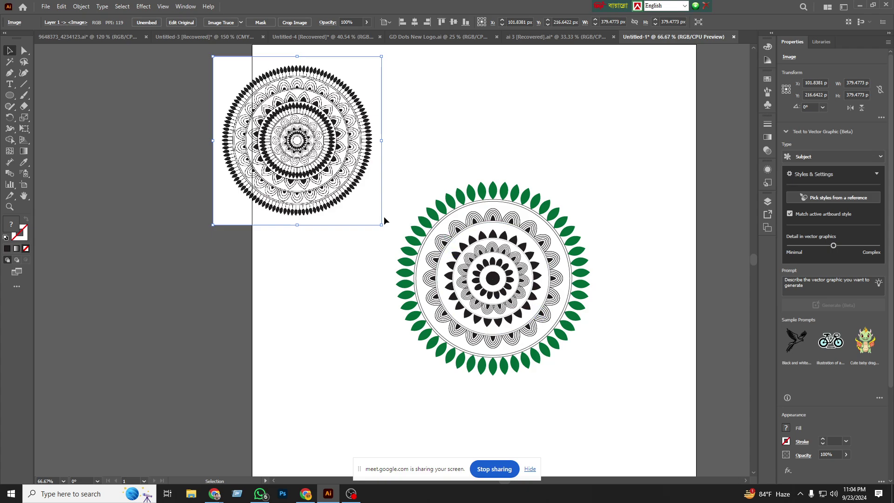
drag(373, 214, 218, 246)
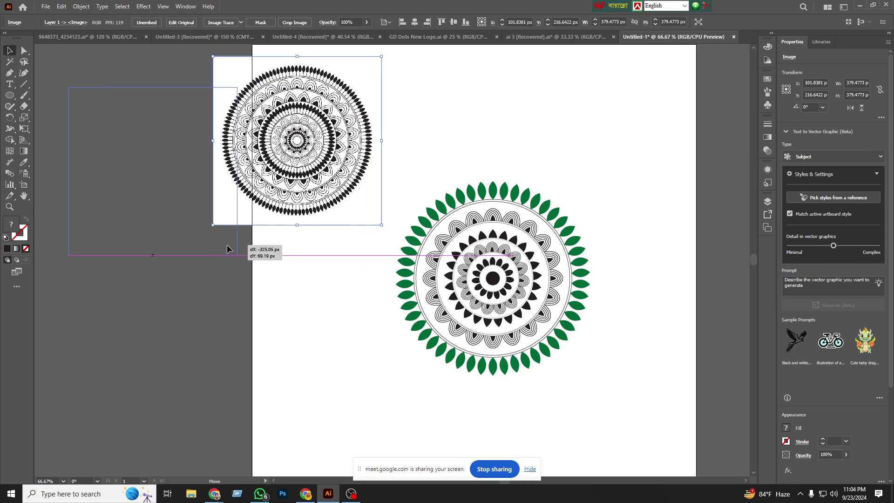
click(289, 289)
scroll(289, 289, up, 2)
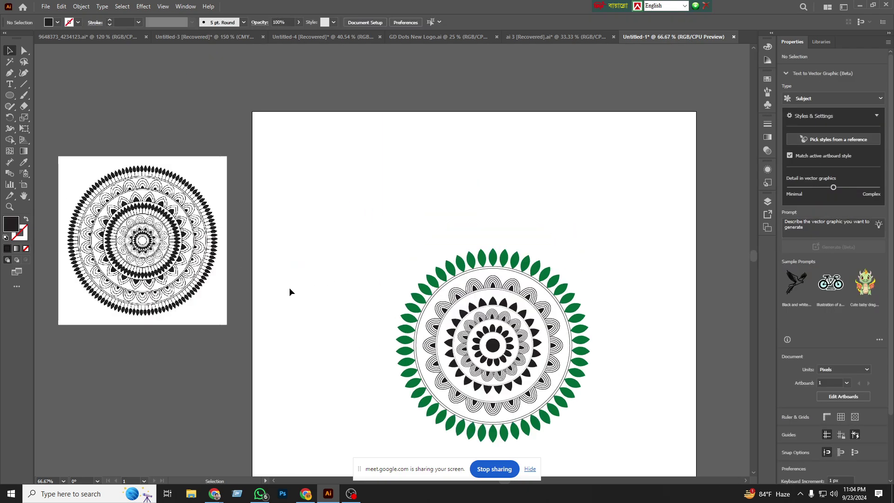
Step: Draw a black circle about 225 px wide at the artboard's upper left
click(10, 96)
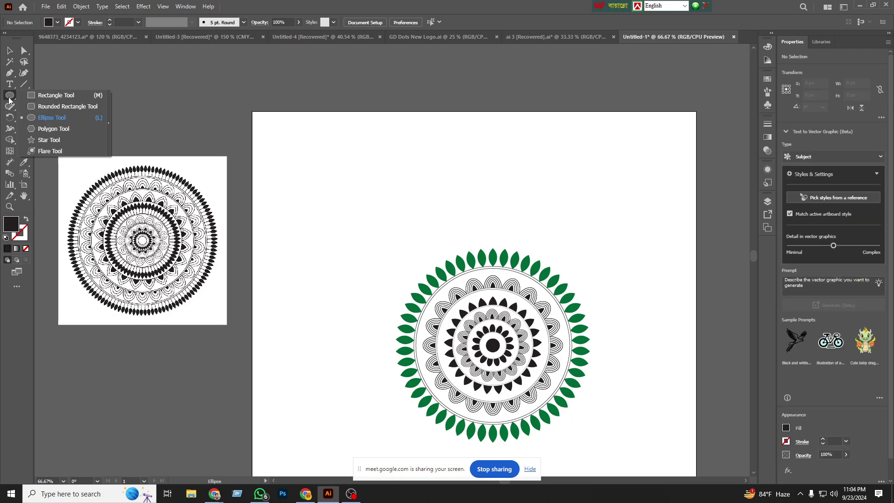
click(47, 118)
mouse_move(297, 161)
mouse_down()
mouse_move(334, 225)
mouse_move(396, 260)
mouse_up()
key(v)
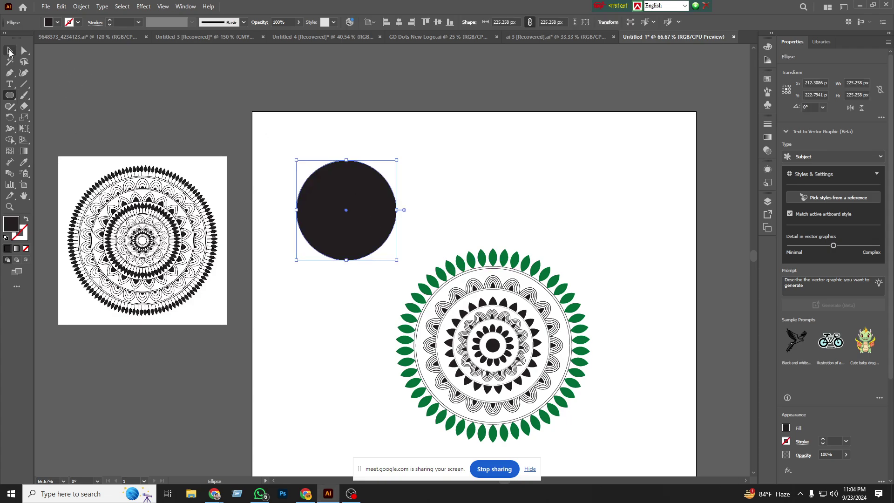
click(313, 279)
click(345, 225)
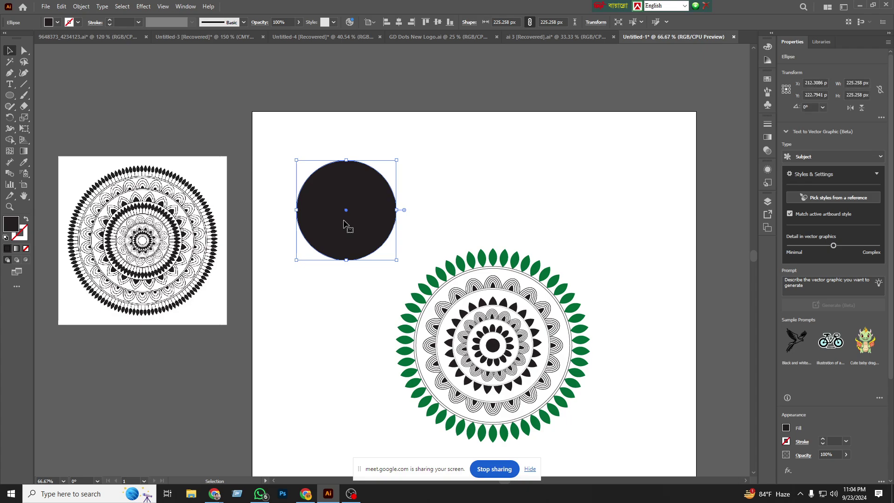
Step: Cut, restore and copy the black circle from the Edit menu, undoing a misplaced paste
click(82, 6)
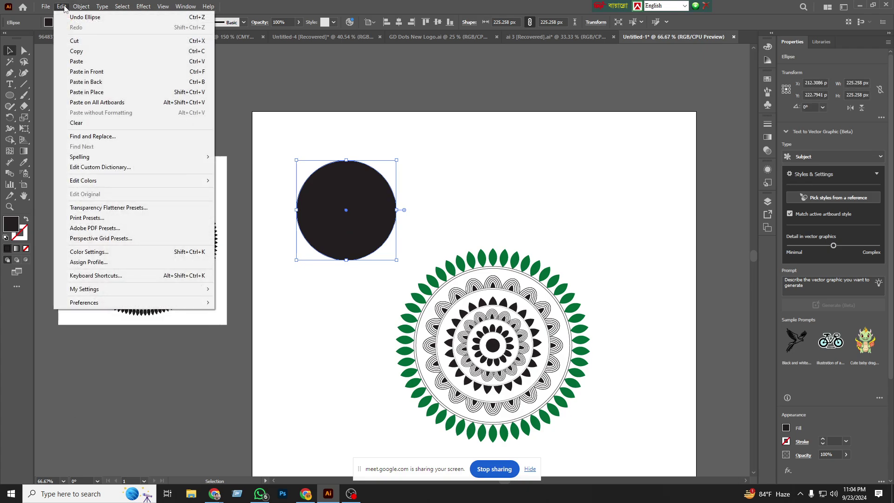
click(199, 44)
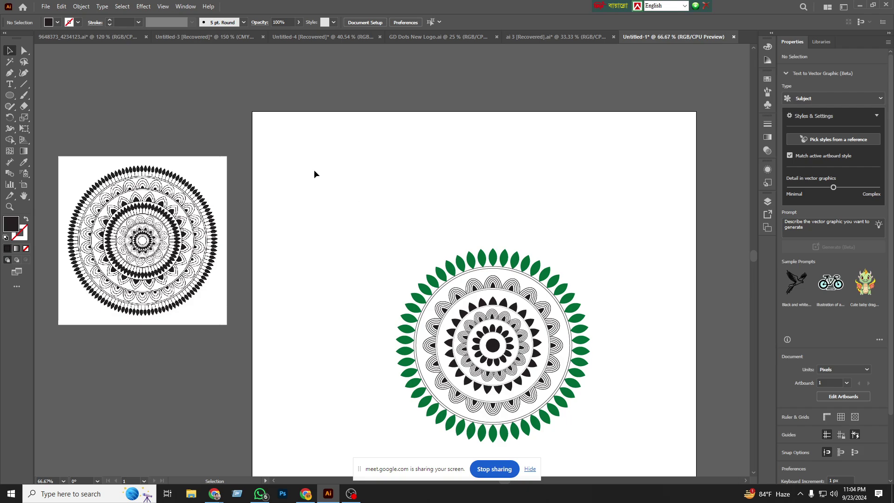
key(ctrl+f)
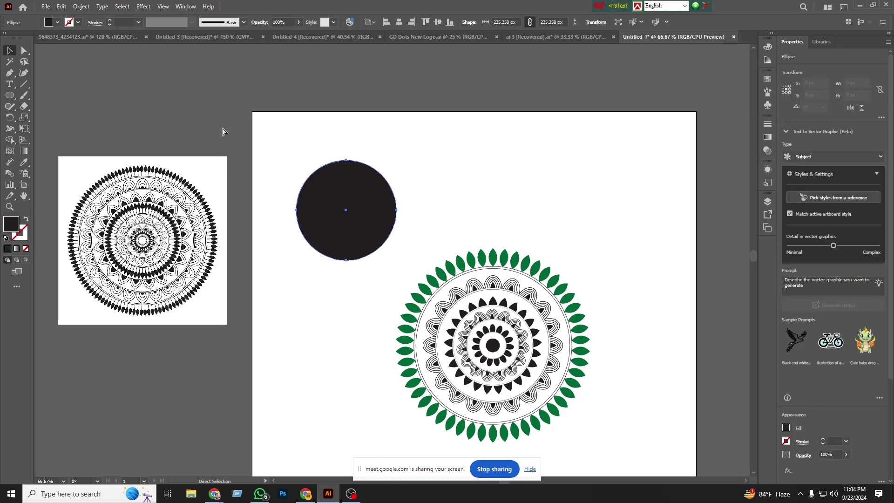
click(61, 7)
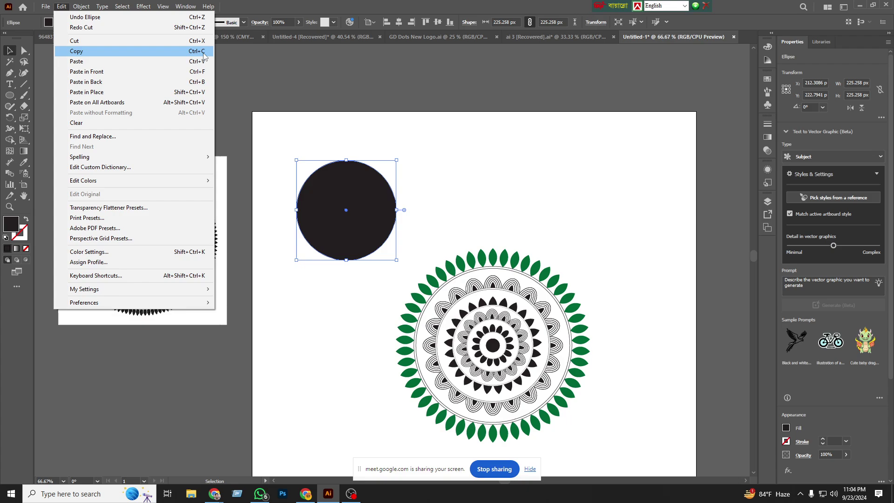
click(114, 51)
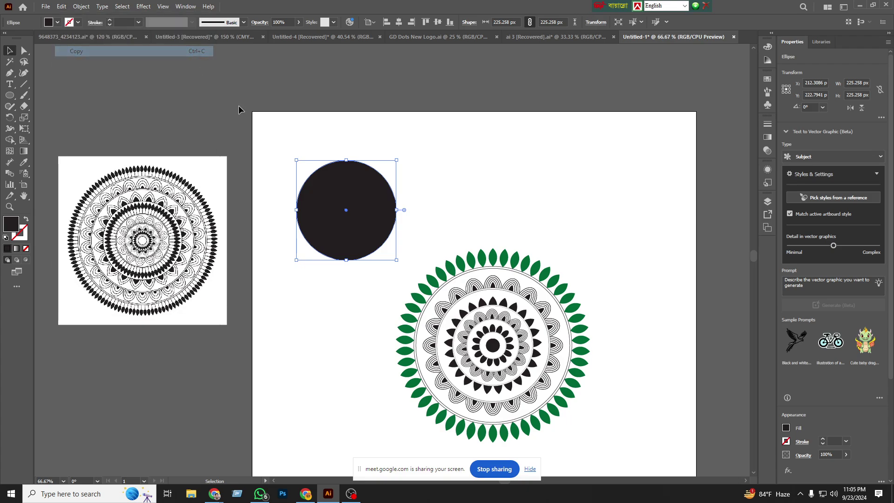
click(329, 284)
click(355, 215)
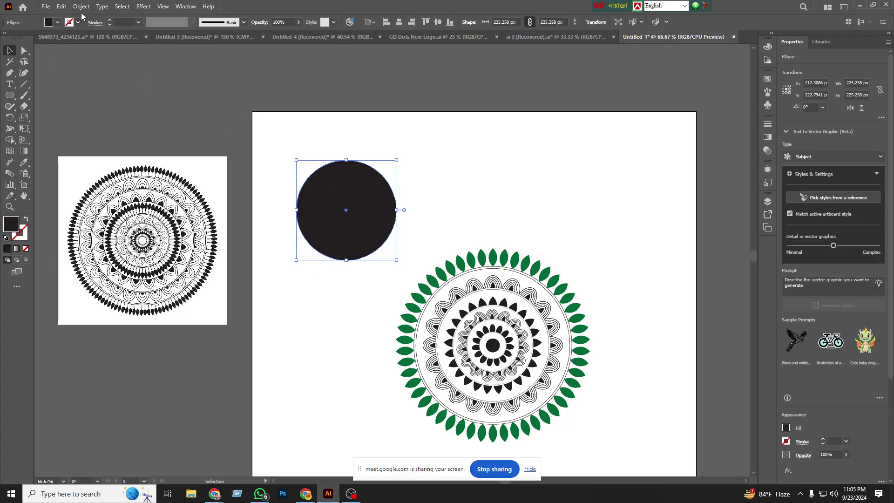
click(61, 6)
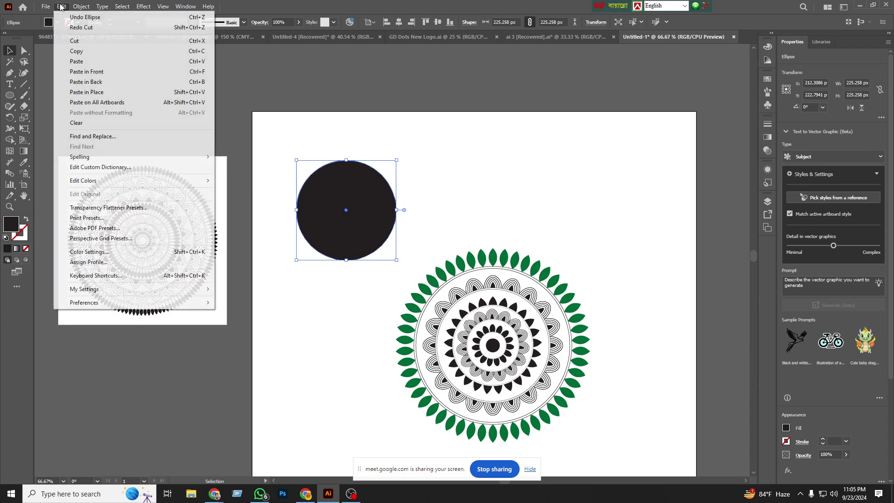
click(205, 65)
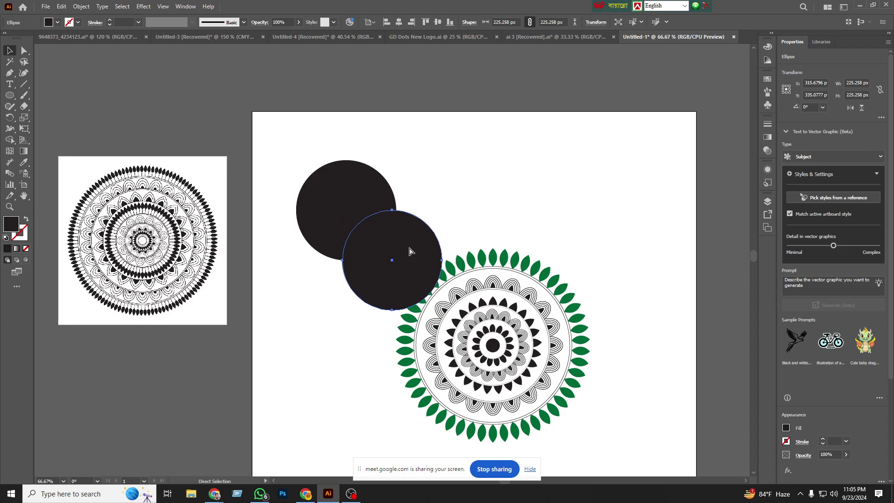
key(ctrl+z)
Step: Copy the black circle and Paste in Front so the copy sits exactly on top
click(492, 222)
click(345, 214)
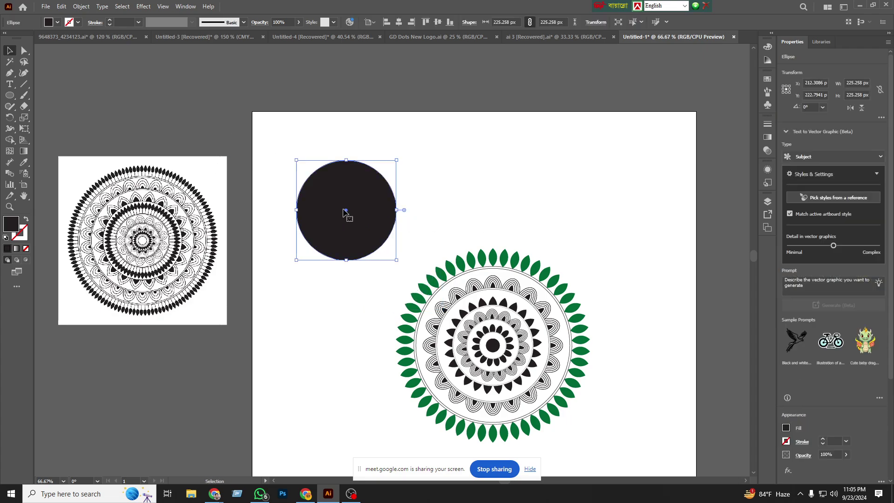
click(60, 7)
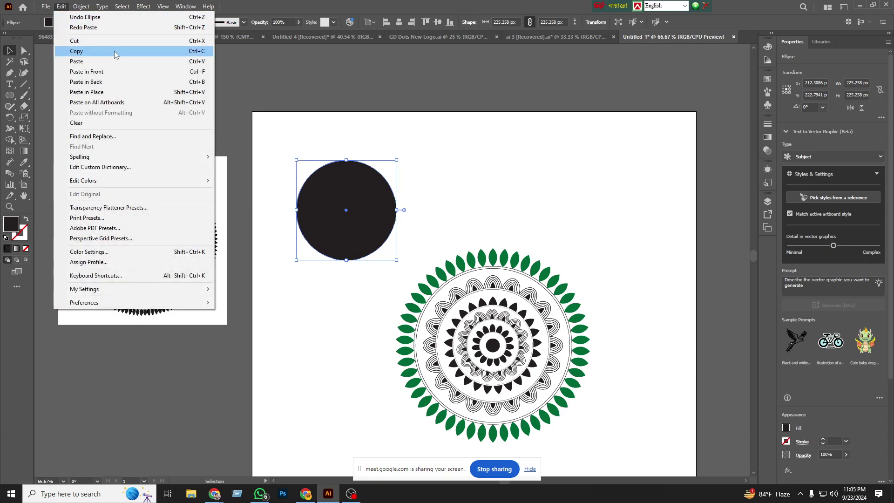
click(185, 51)
click(61, 7)
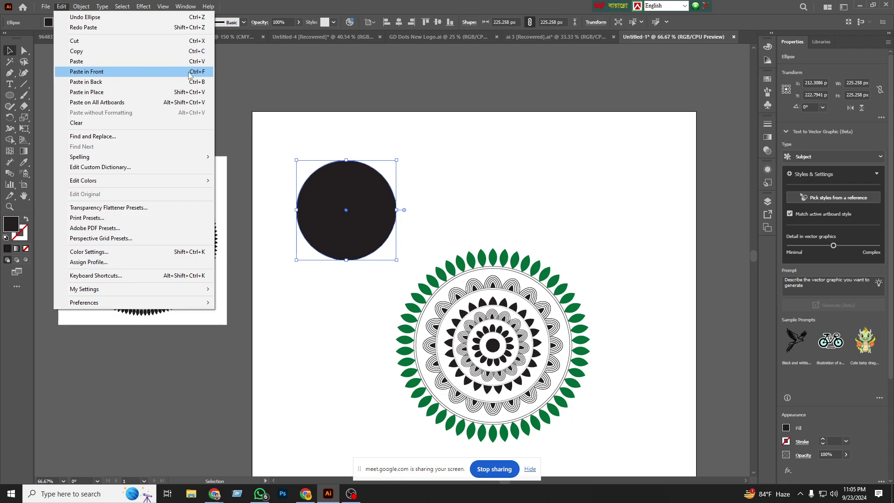
click(189, 72)
click(363, 261)
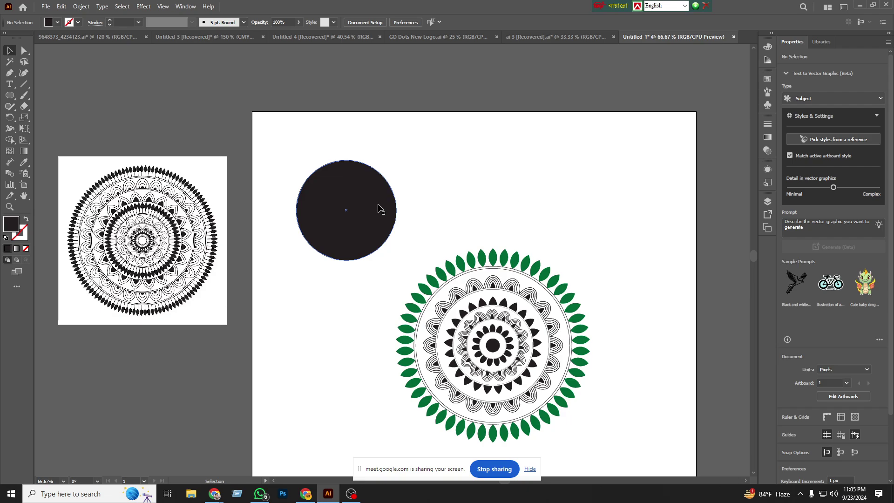
drag(364, 227, 438, 175)
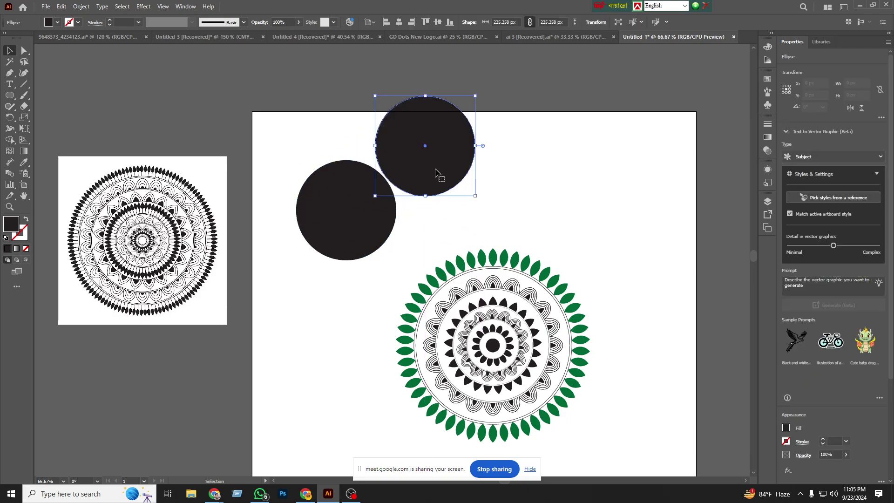
key(a)
key(Delete)
click(339, 240)
key(v)
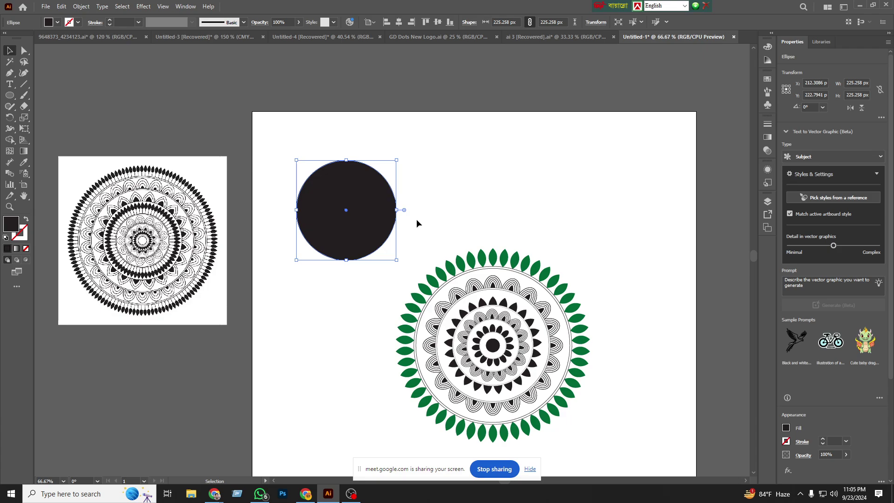
key(a)
key(v)
key(a)
key(v)
drag(382, 207, 429, 257)
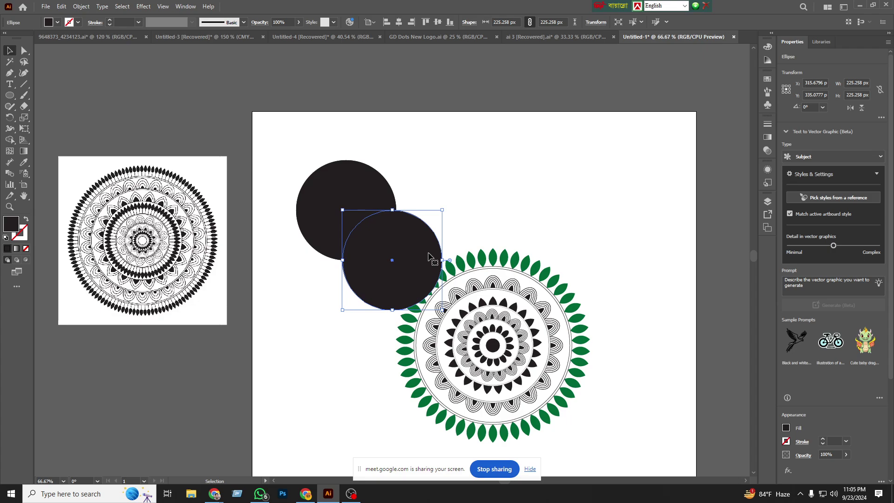
key(ctrl+z)
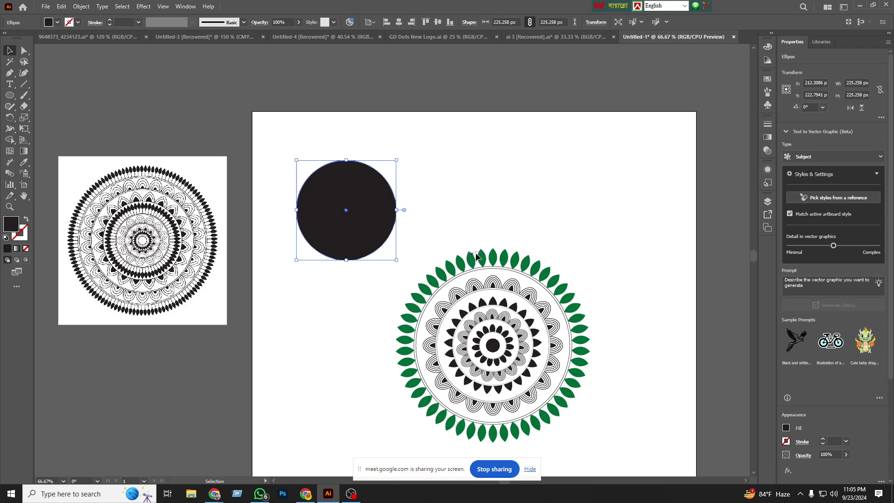
drag(373, 182, 487, 183)
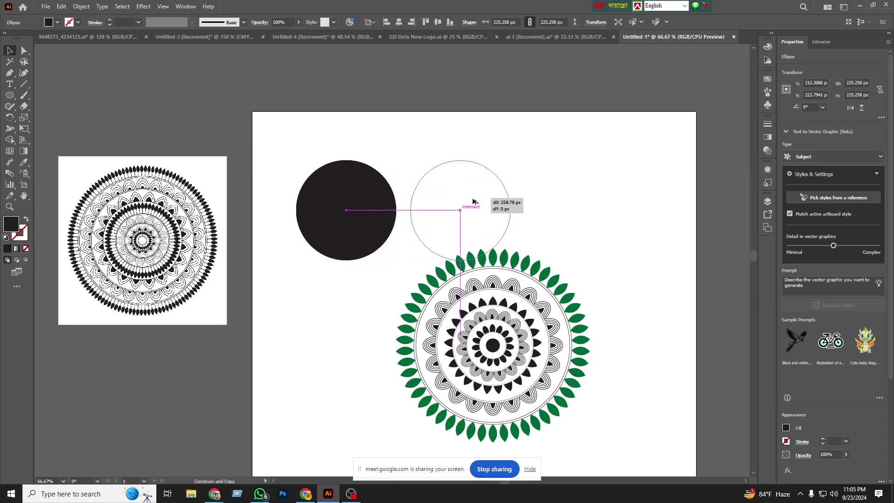
click(605, 255)
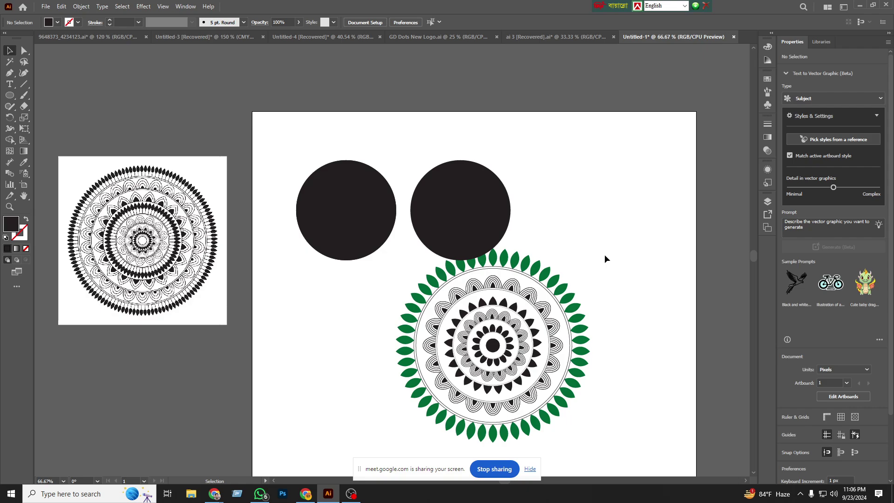
scroll(605, 254, up, 1)
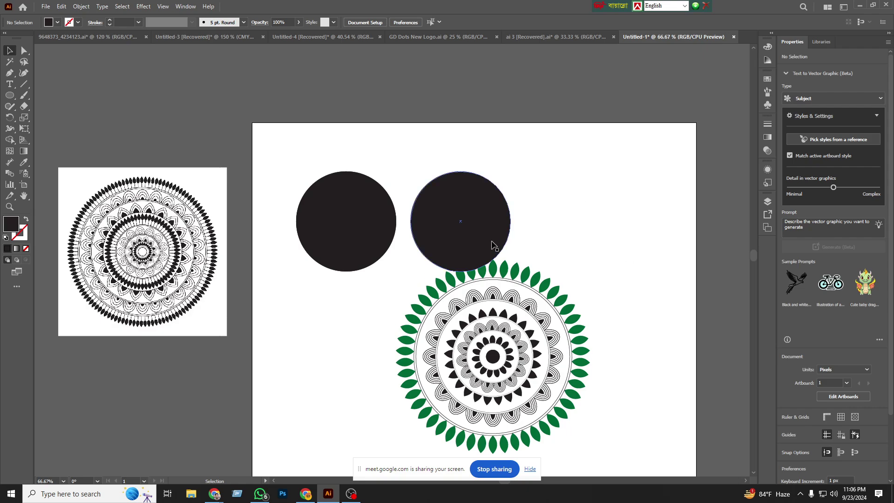
click(477, 233)
key(Delete)
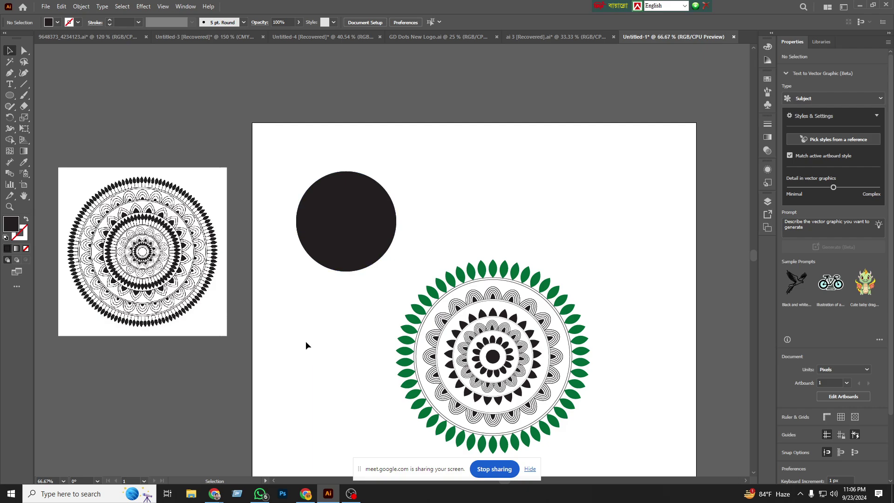
Step: Fill the top mandala leaf orange-red and the neighbouring leaf light blue
scroll(305, 341, down, 5)
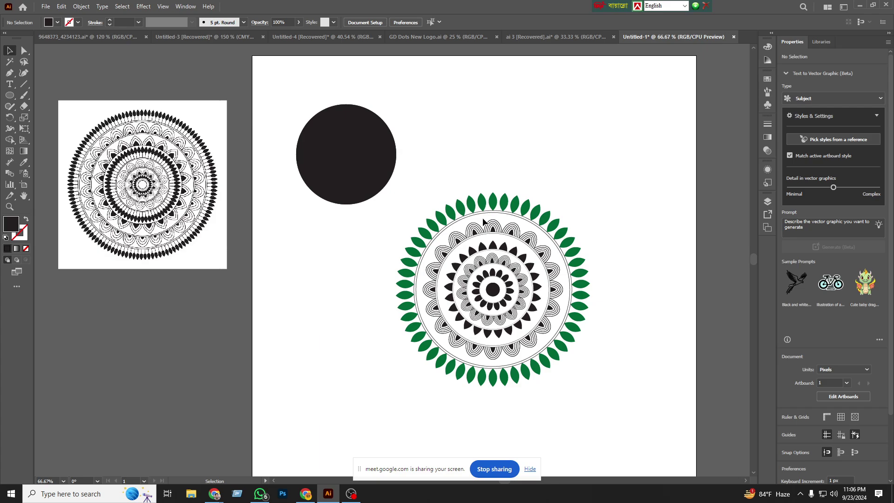
click(493, 203)
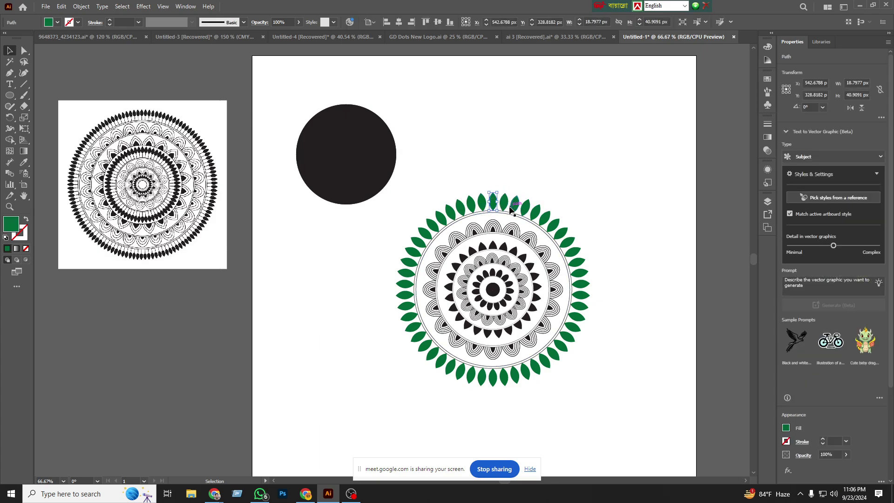
click(57, 22)
click(84, 41)
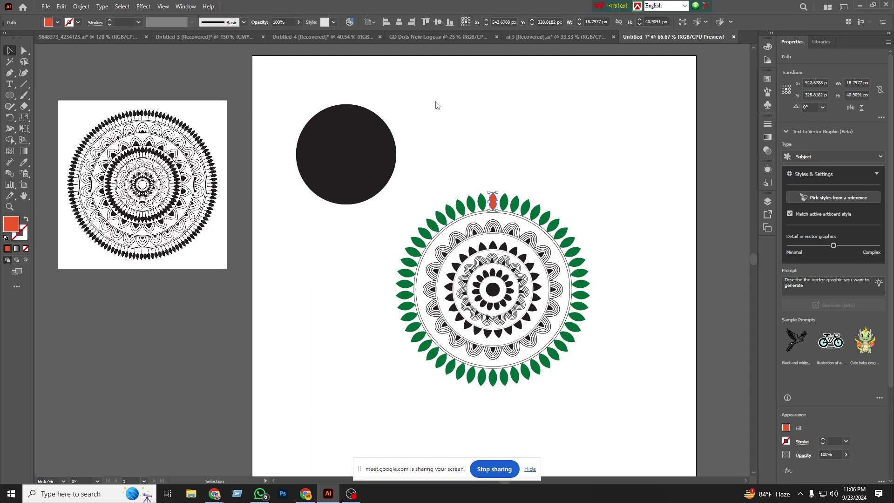
click(504, 202)
click(57, 22)
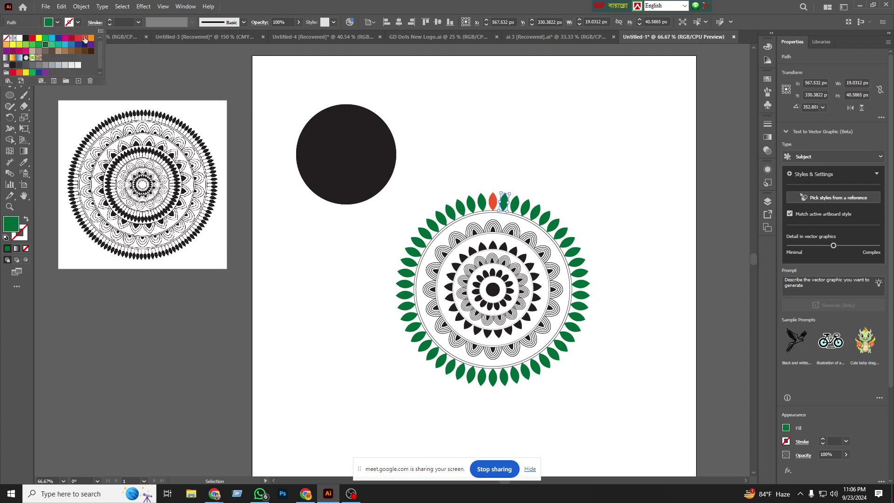
click(85, 38)
click(51, 45)
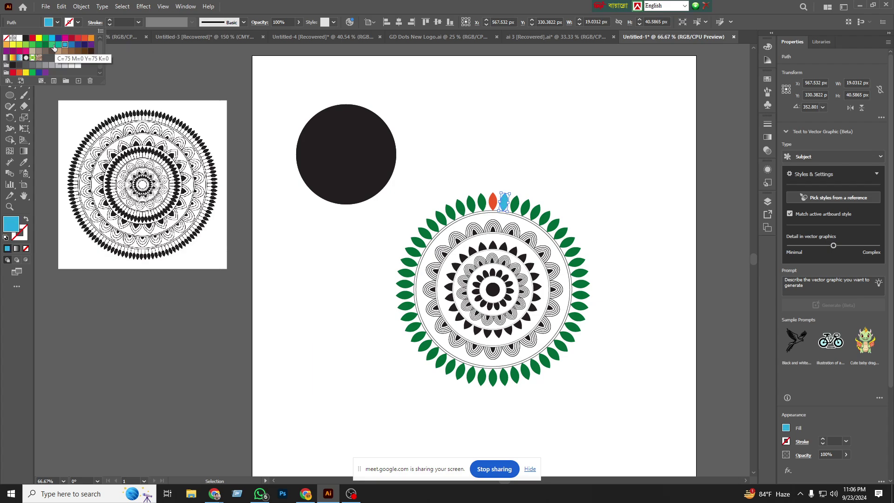
click(494, 138)
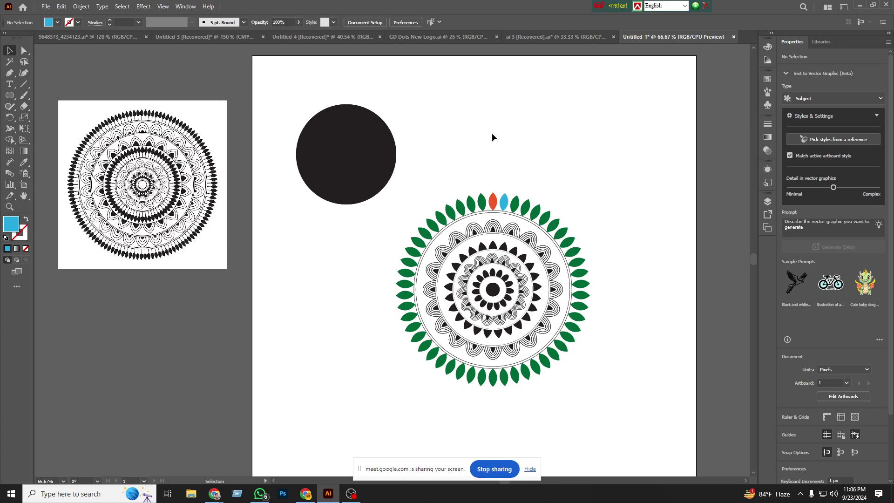
Step: Place an overlapping copy of the black circle up-left of the original, then minimize Illustrator
click(349, 155)
click(310, 293)
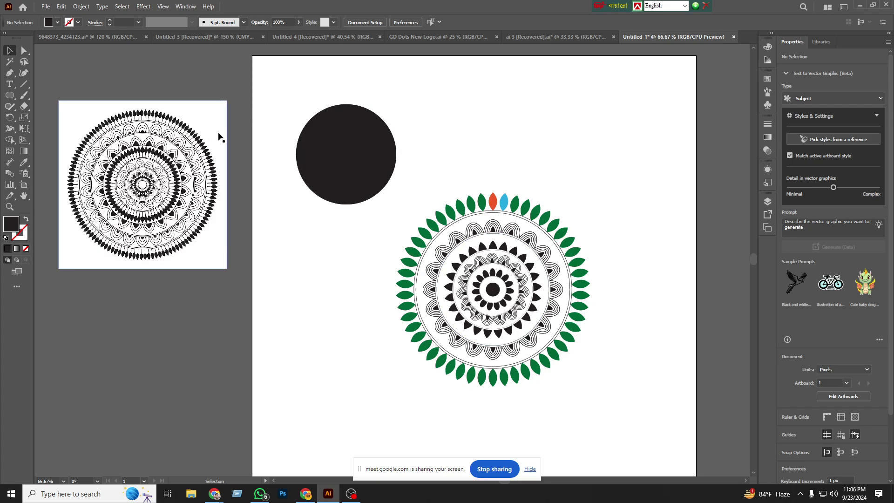
drag(354, 154, 324, 129)
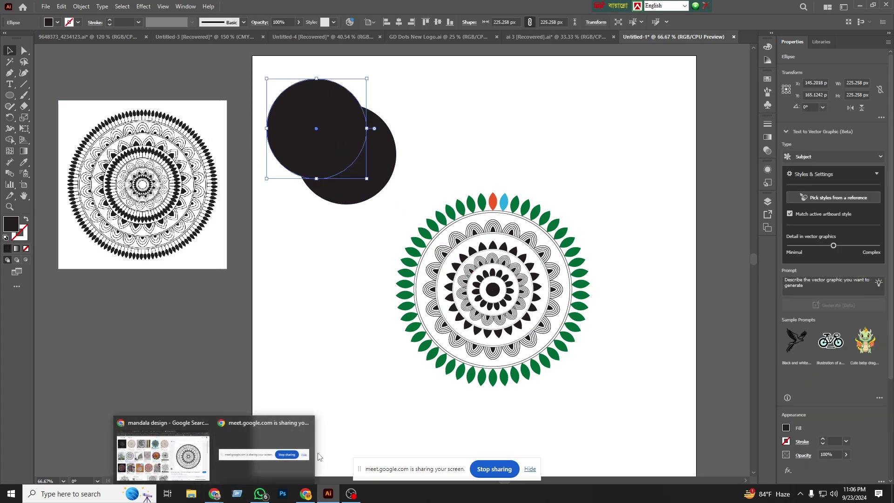
click(328, 495)
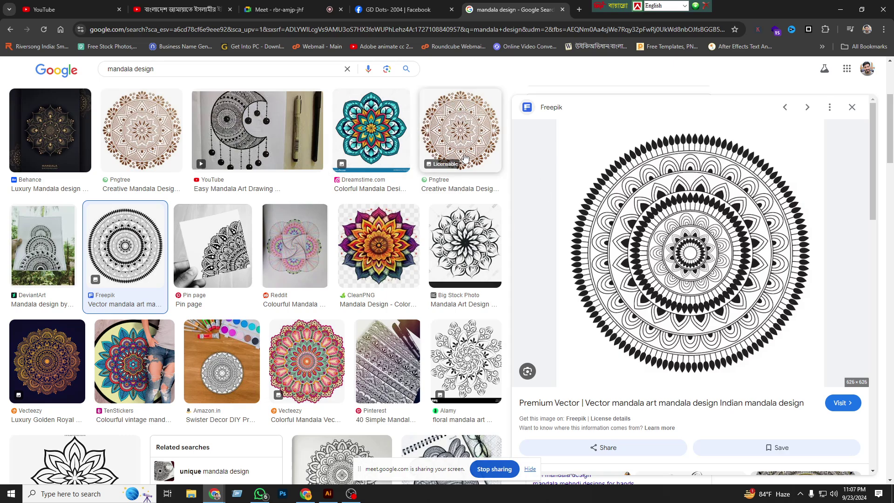
Step: Search YouTube for 'mandala design in adobe illustrator'
click(184, 9)
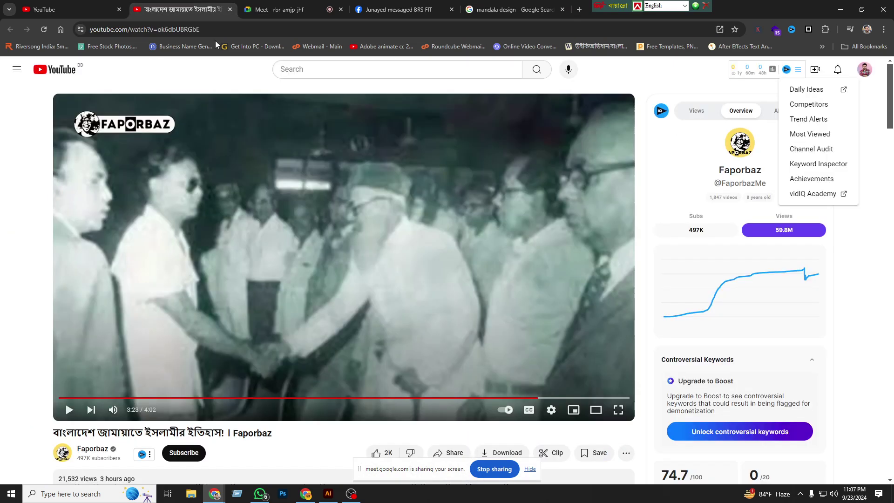
text(/)
text(ma)
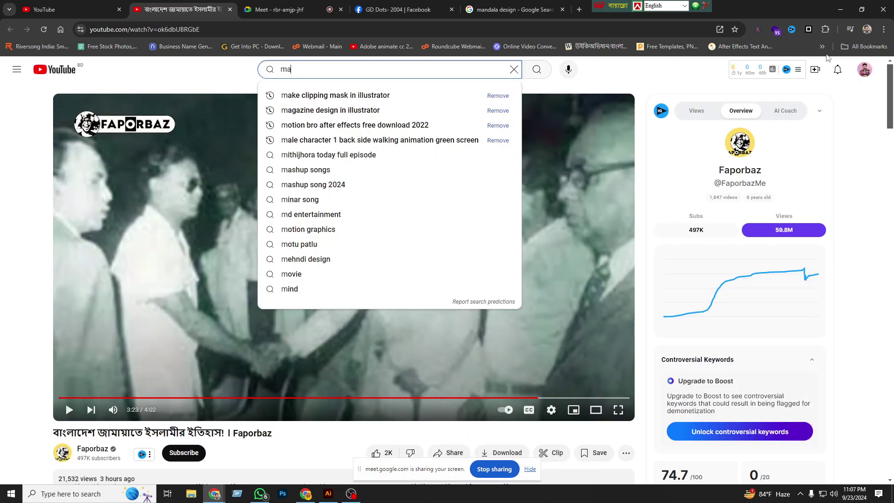
text(nd)
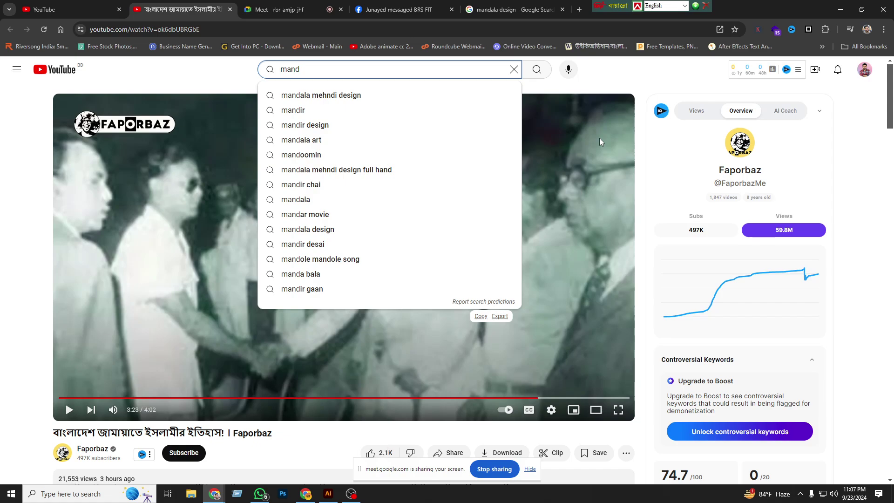
text(ala design in)
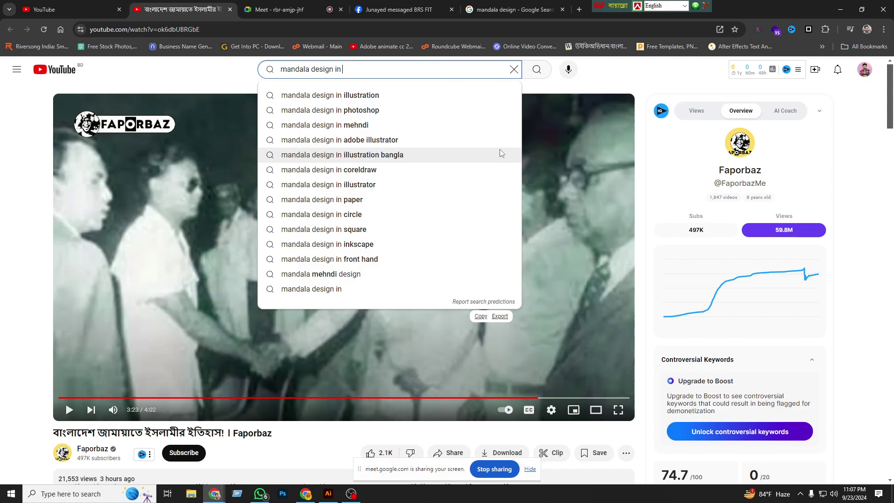
click(399, 141)
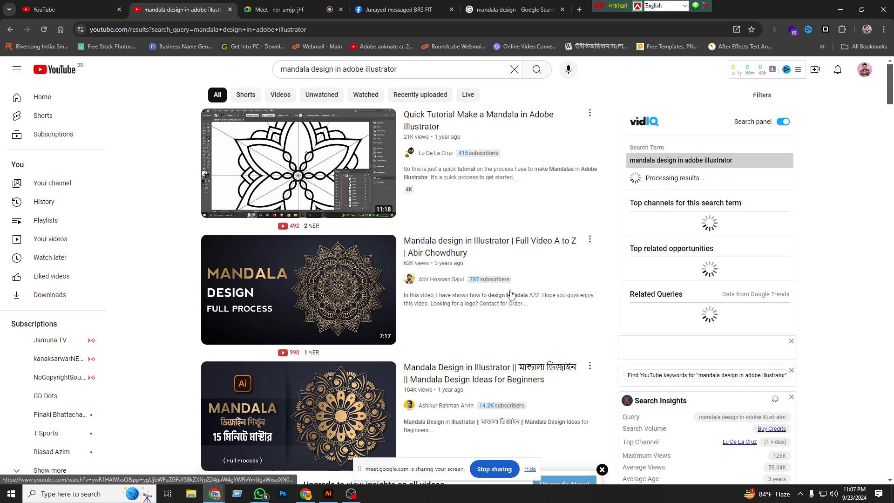
Step: Open and pause the full A-to-Z Illustrator mandala tutorial and select its URL
scroll(511, 295, down, 5)
scroll(511, 295, up, 4)
click(339, 247)
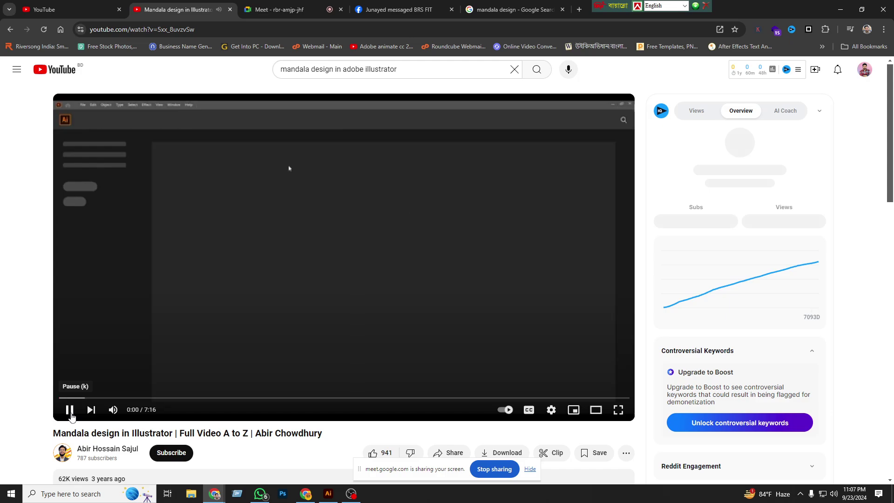
click(70, 410)
click(197, 29)
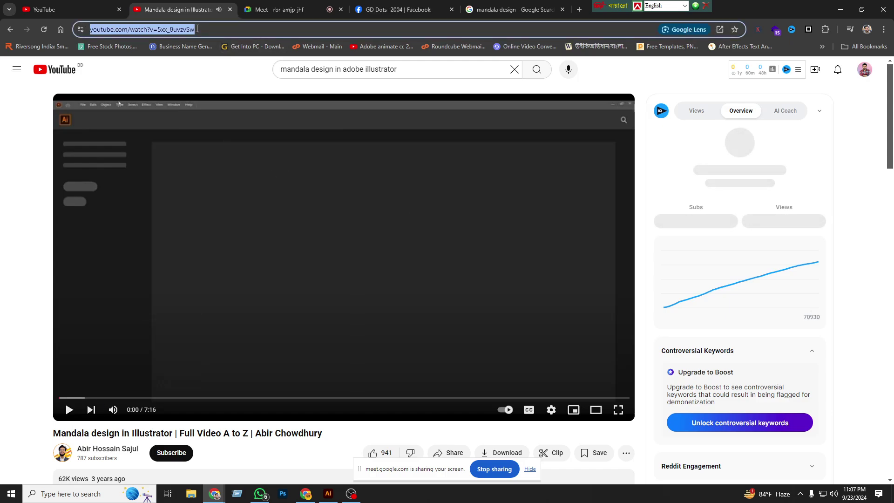
click(398, 10)
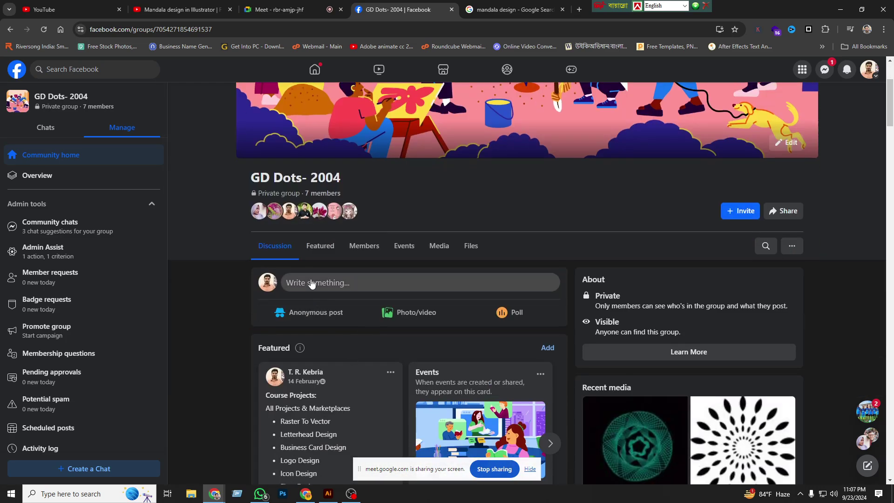
Step: Paste the copied tutorial link into a new GD Dots- 2004 group post and publish it
click(313, 282)
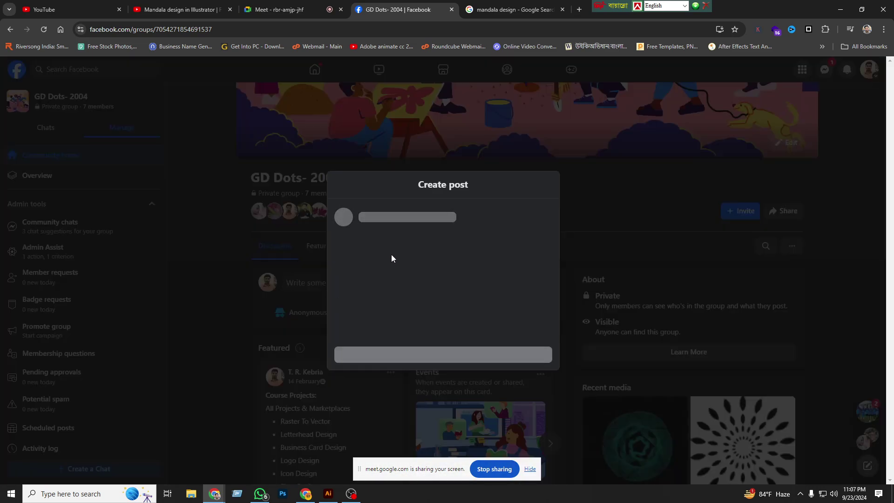
text(https://www.youtube.com/watch?v=5xx_8uvzvSw)
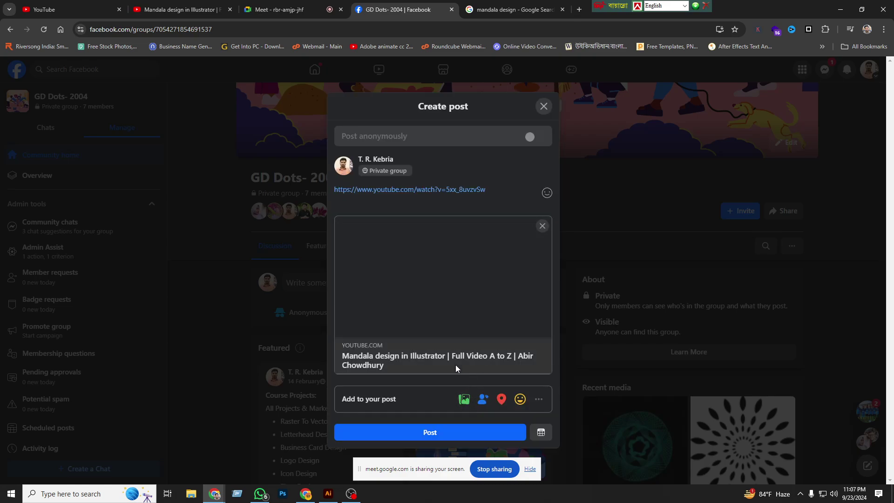
click(435, 435)
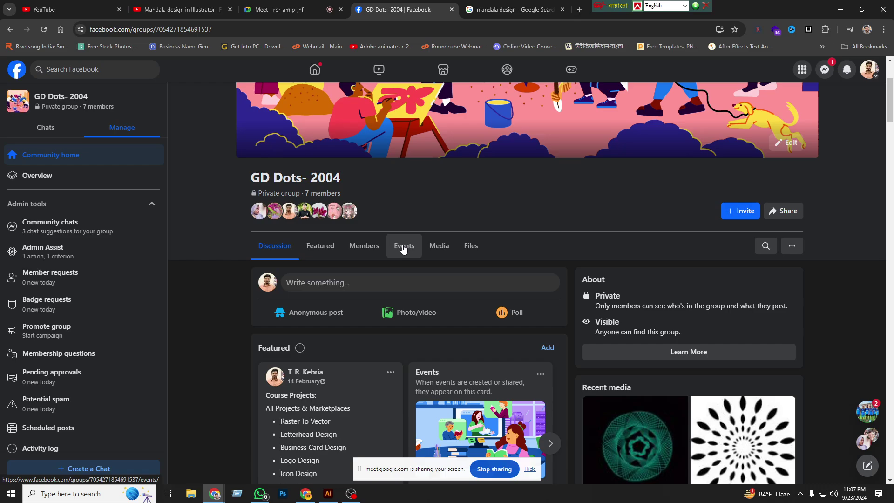
Step: Return to the YouTube mandala search results
click(503, 9)
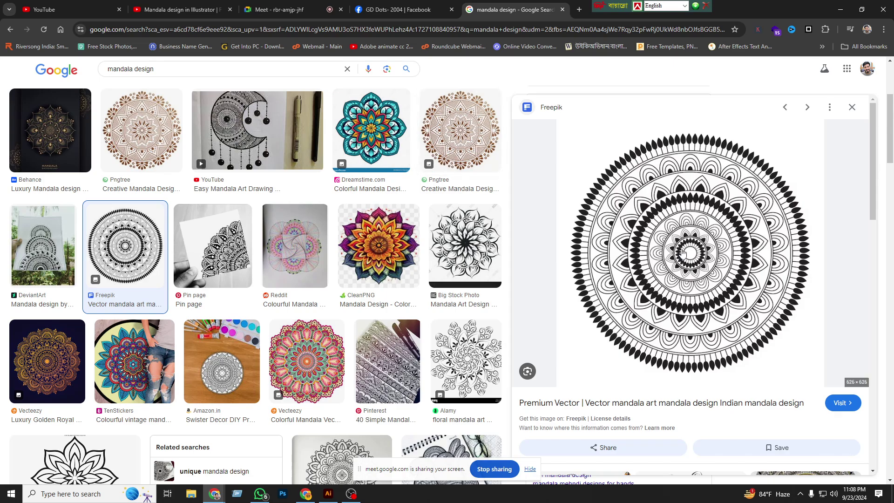
scroll(294, 251, down, 5)
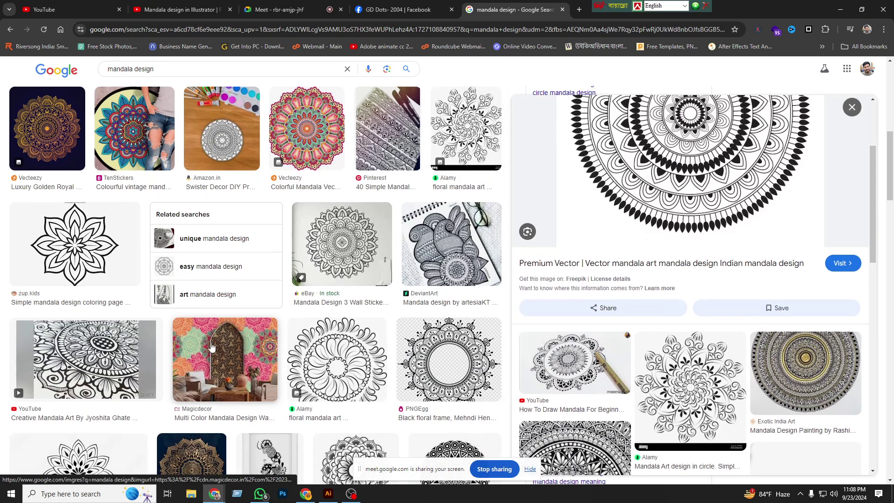
click(183, 5)
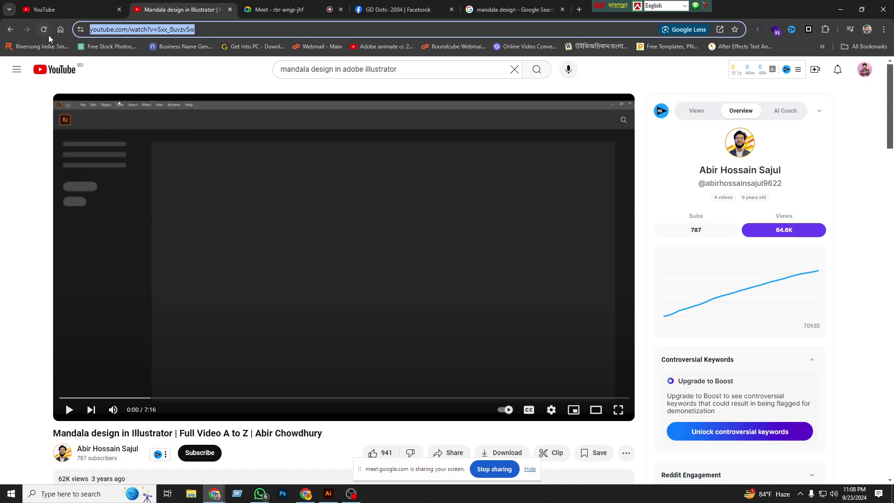
click(10, 29)
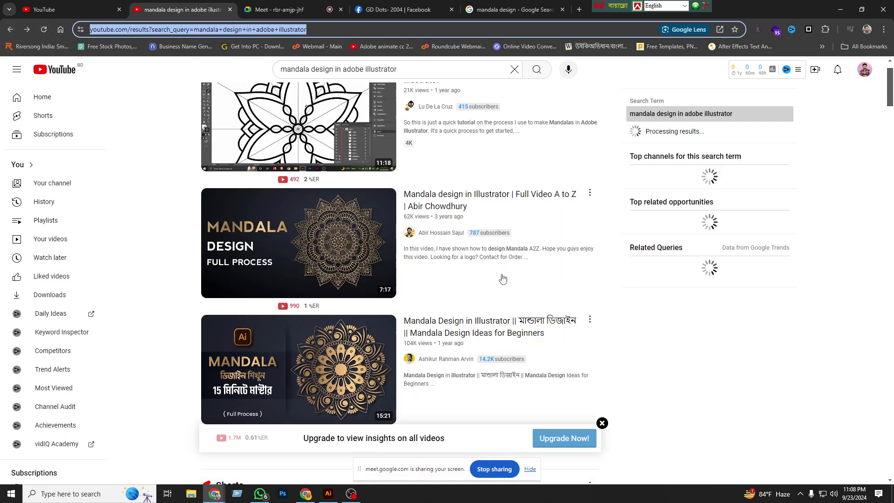
Step: Open the Mandala Creator Tutorial | Adobe Illustrator CC | 2019 video and select its URL
scroll(503, 279, down, 7)
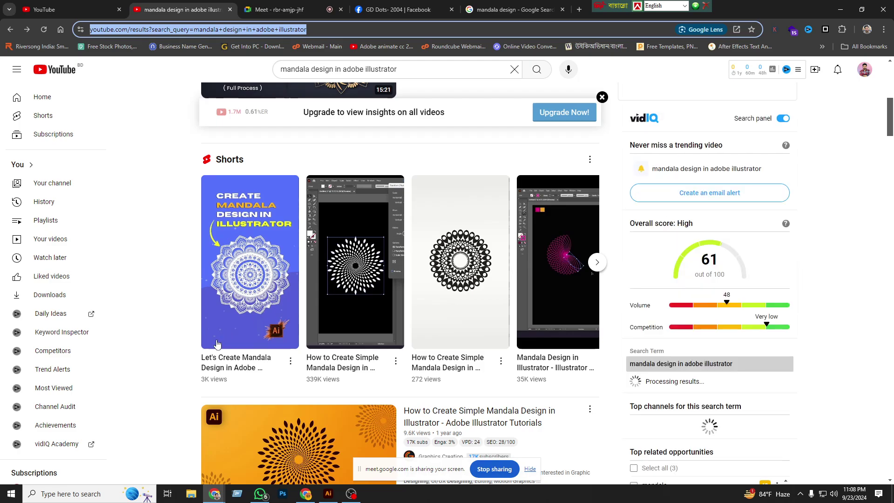
scroll(232, 345, down, 5)
scroll(308, 340, down, 1)
scroll(465, 335, down, 2)
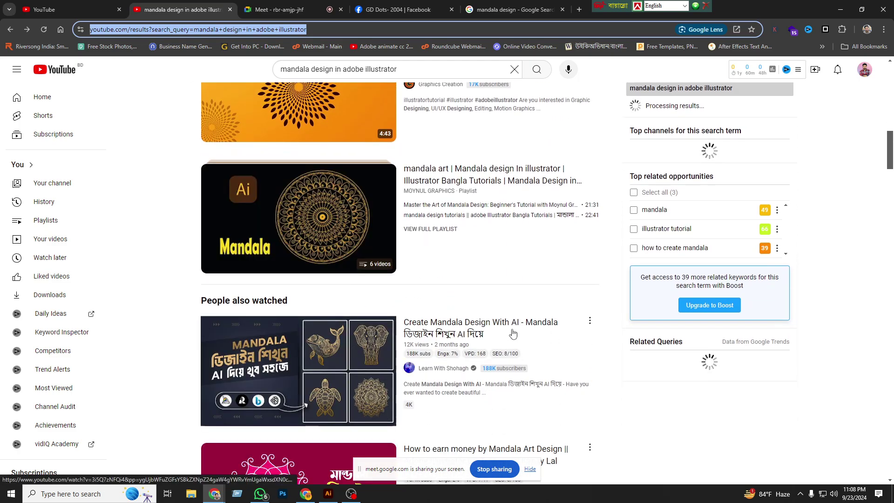
scroll(513, 333, down, 4)
scroll(652, 354, down, 6)
scroll(559, 357, down, 3)
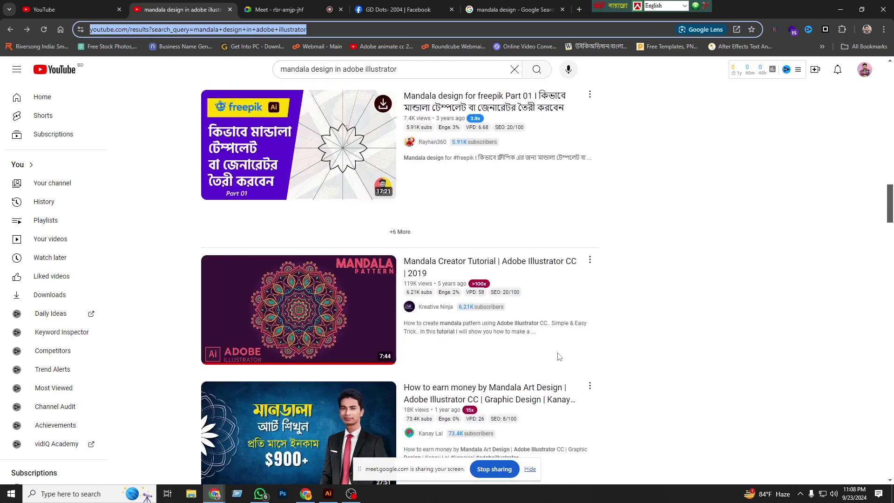
scroll(559, 357, up, 5)
scroll(419, 326, down, 6)
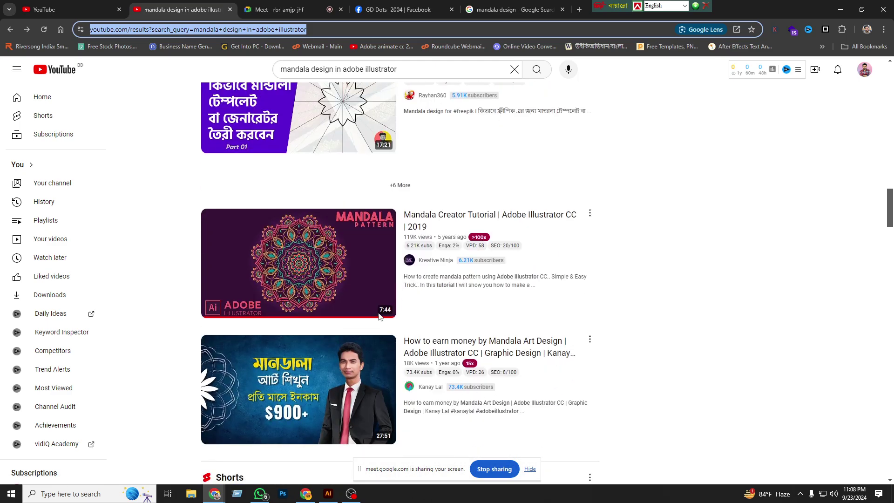
click(353, 277)
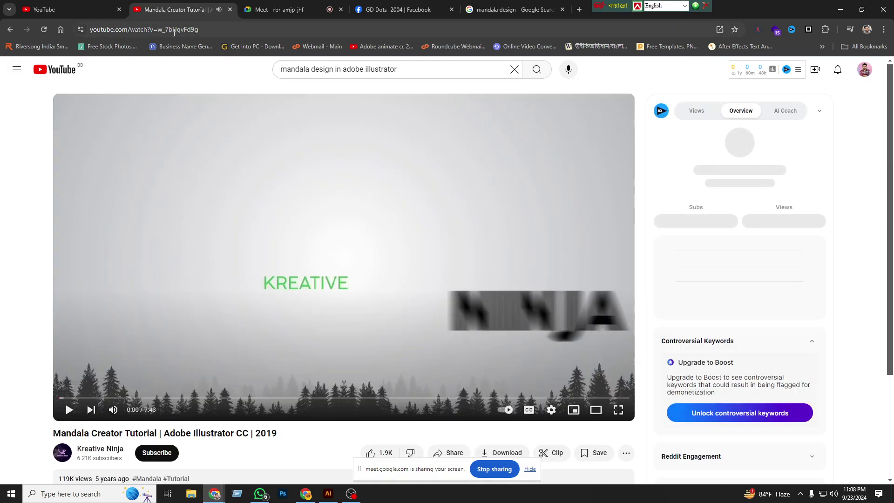
click(174, 31)
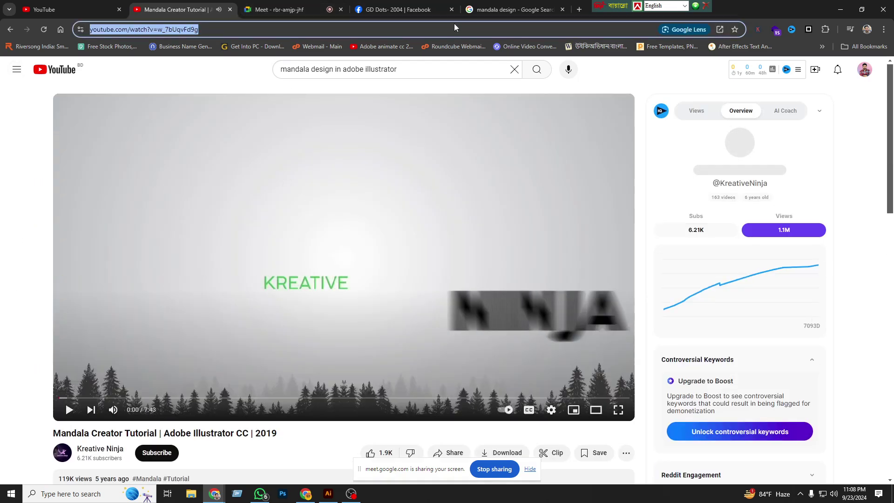
click(70, 9)
Step: Publish the Mandala Creator Tutorial link as a group post, then reopen that YouTube video
click(398, 9)
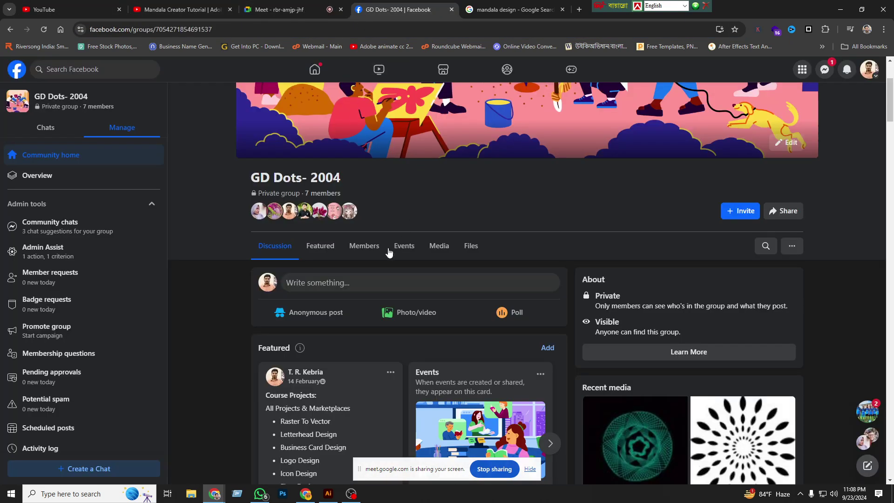
click(327, 284)
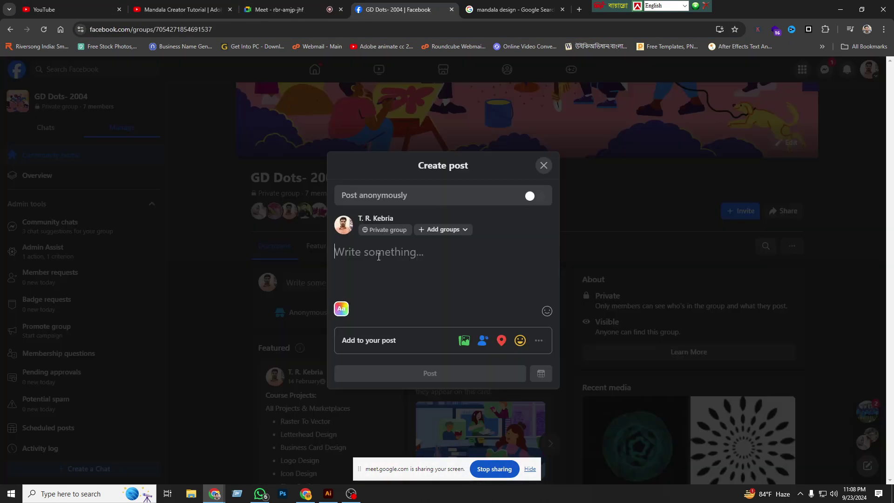
text(https://www.youtube.com/watch?v=w_7bUqvFd9g)
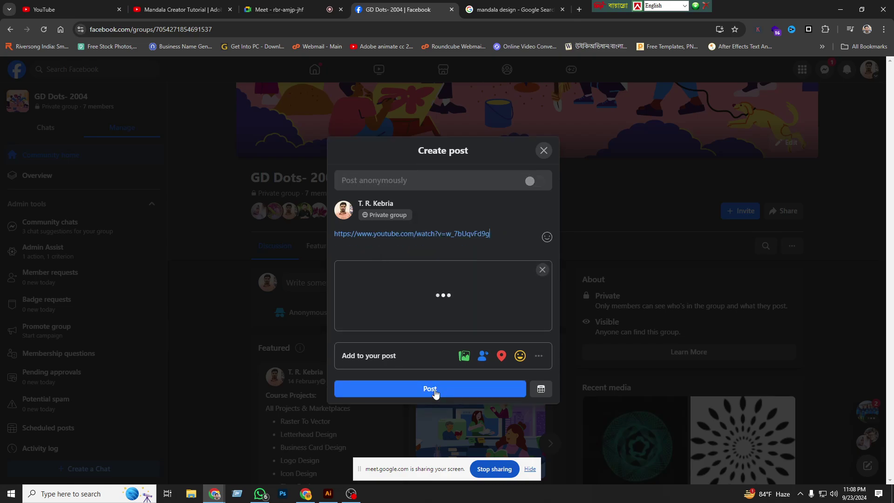
click(433, 429)
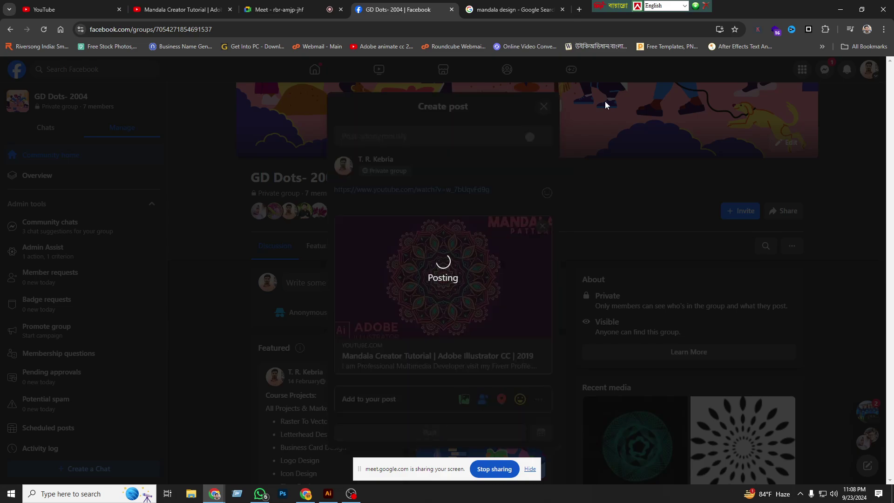
click(528, 5)
click(398, 9)
click(181, 9)
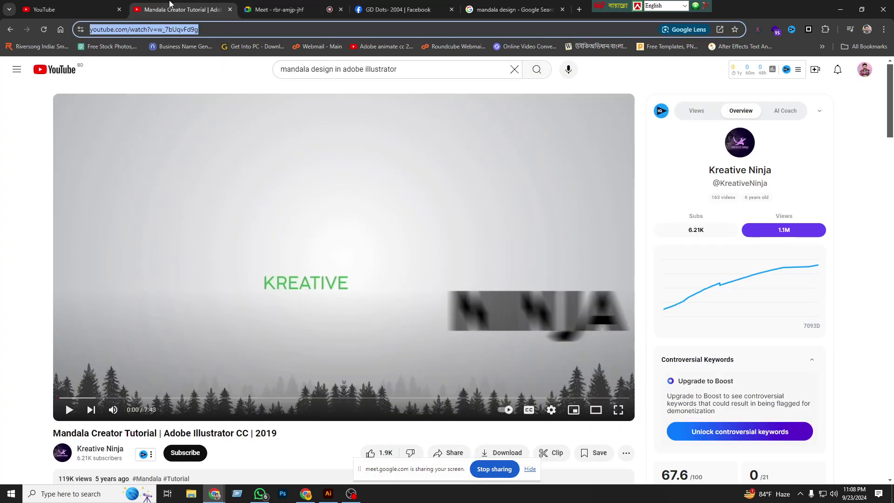
Step: Find and open Nobu Design's 'How to Make Mandala Maker in Adobe Illustrator' video and select its URL
click(5, 29)
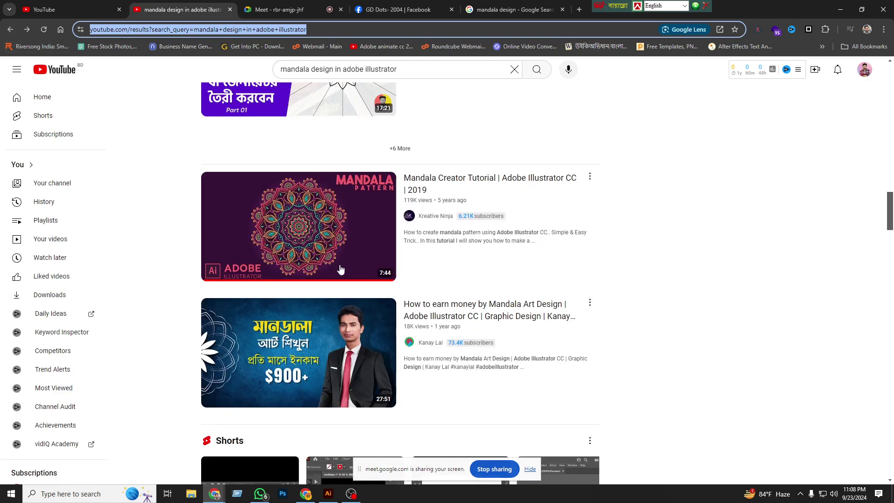
scroll(340, 269, down, 3)
scroll(341, 269, down, 7)
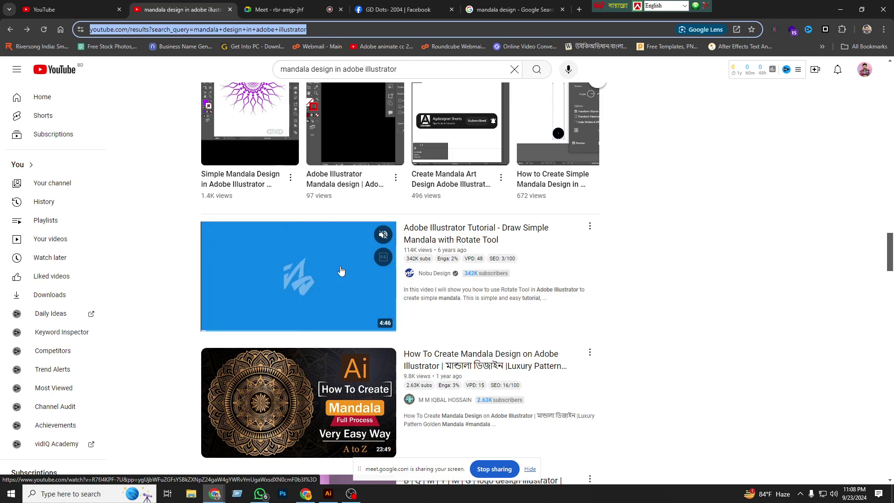
mouse_move(298, 276)
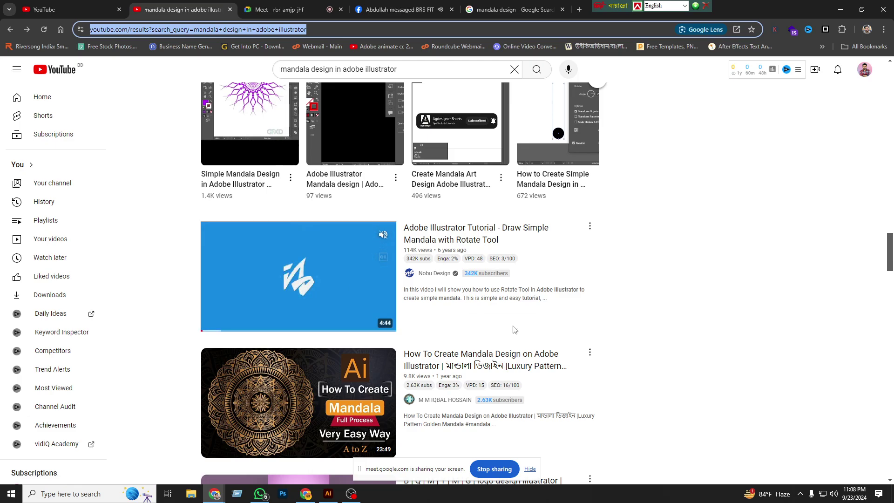
scroll(516, 332, up, 4)
scroll(515, 330, down, 10)
scroll(514, 329, down, 4)
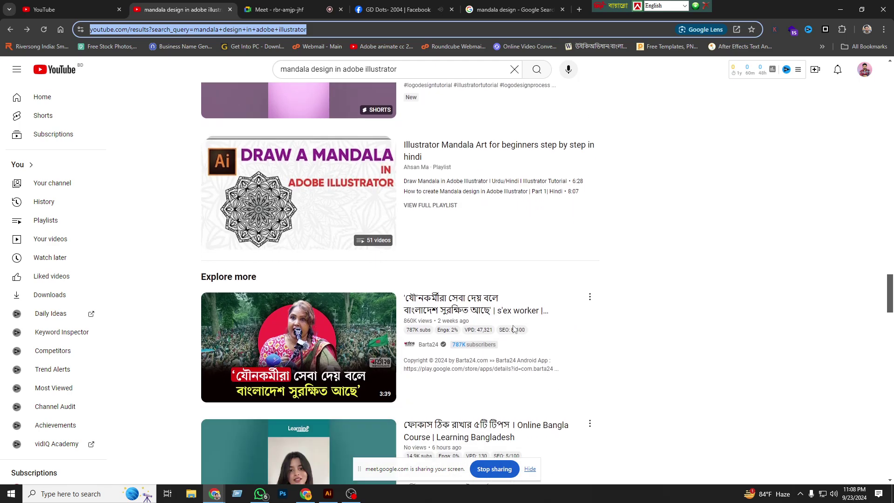
scroll(514, 330, down, 4)
scroll(515, 330, down, 5)
scroll(515, 330, down, 4)
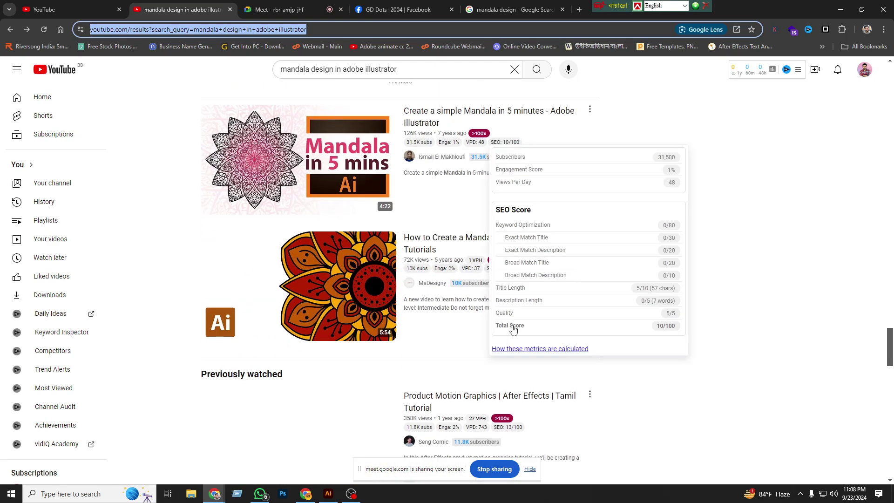
scroll(506, 252, down, 2)
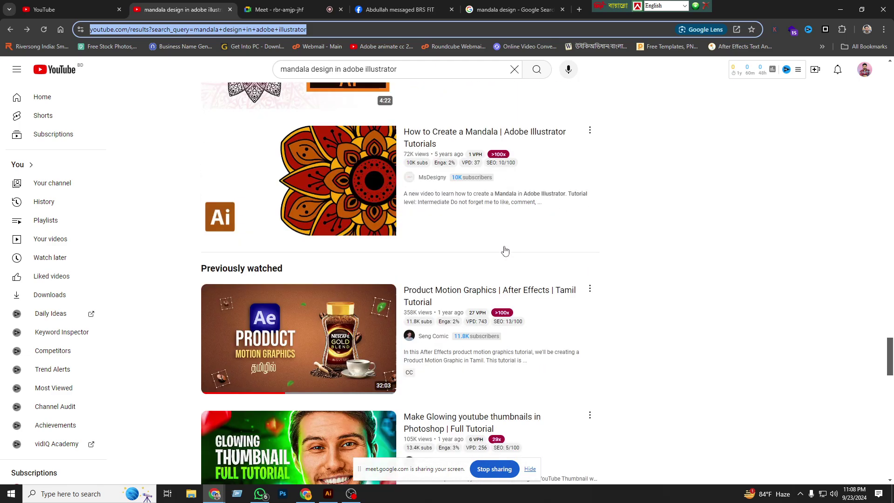
scroll(508, 254, down, 3)
scroll(543, 265, up, 3)
scroll(543, 267, down, 7)
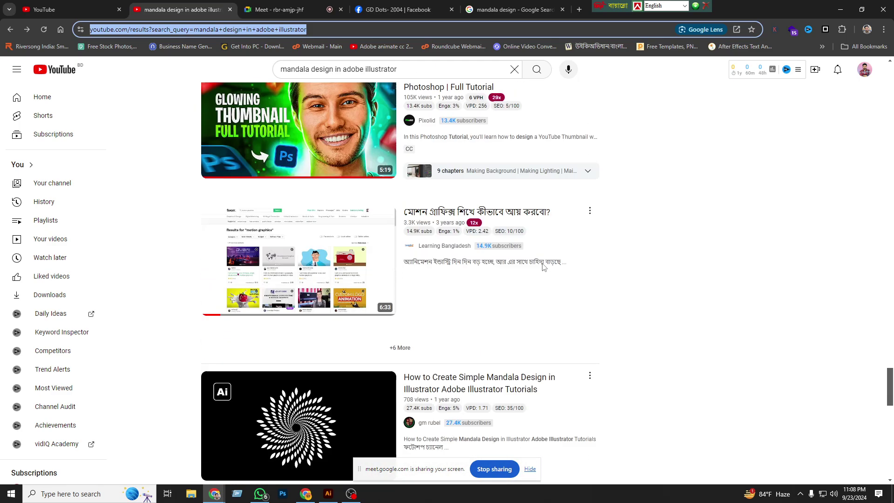
scroll(544, 267, down, 3)
scroll(543, 267, down, 3)
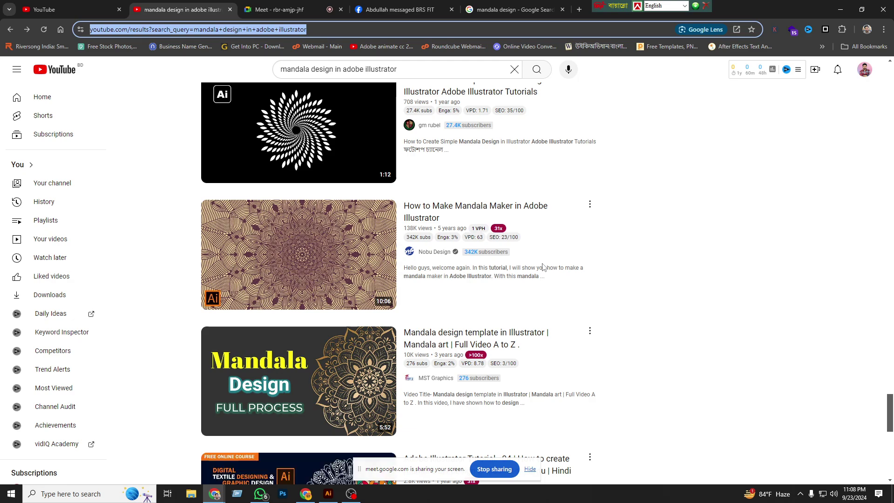
click(278, 236)
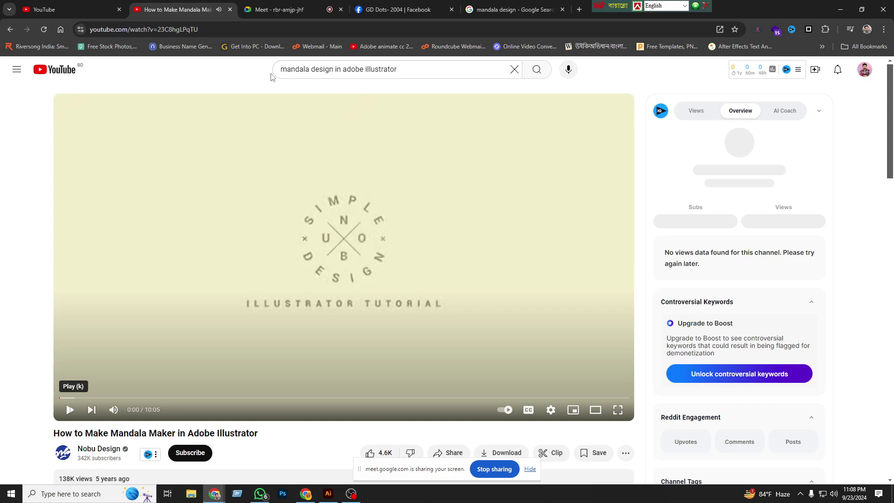
click(211, 30)
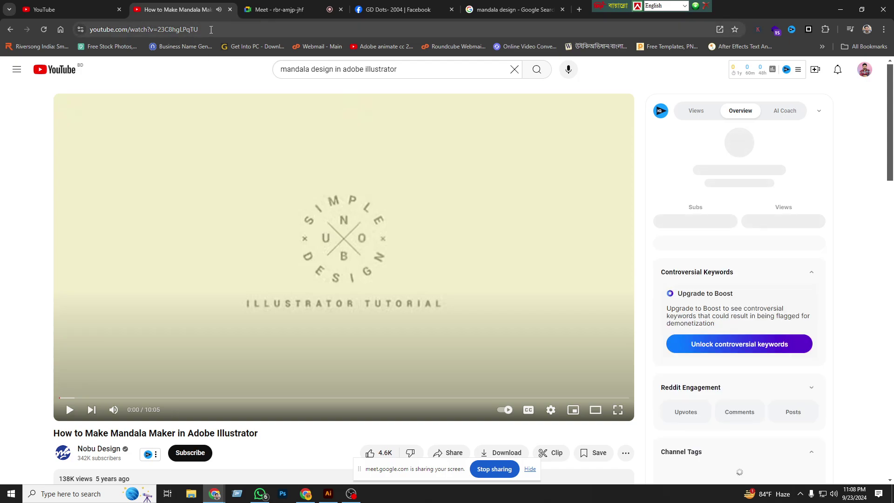
Step: Post the How to Make Mandala Maker video link in GD Dots- 2004, then return to mandala image results
click(429, 10)
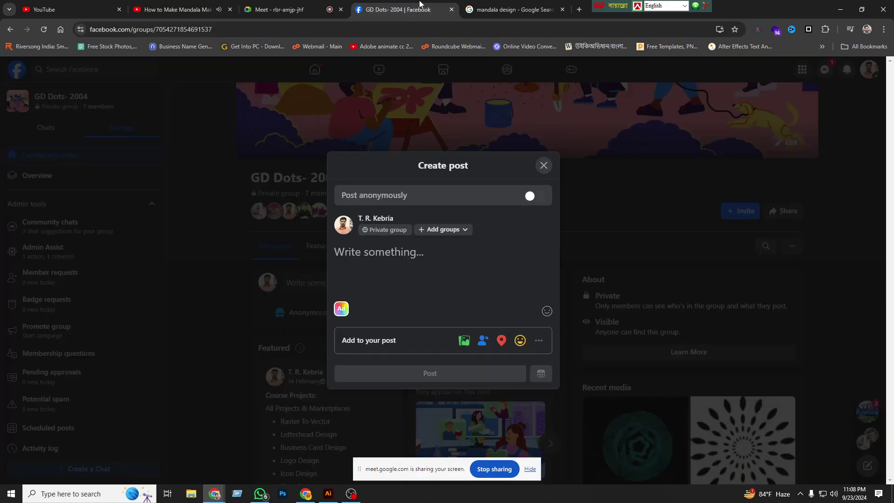
click(369, 290)
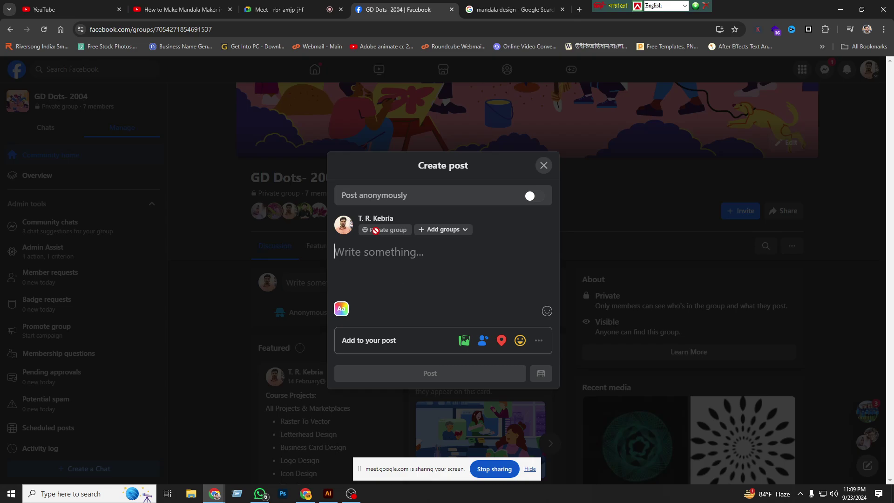
text(https://www.youtube.com/watch?v=23C8hgLPqTU)
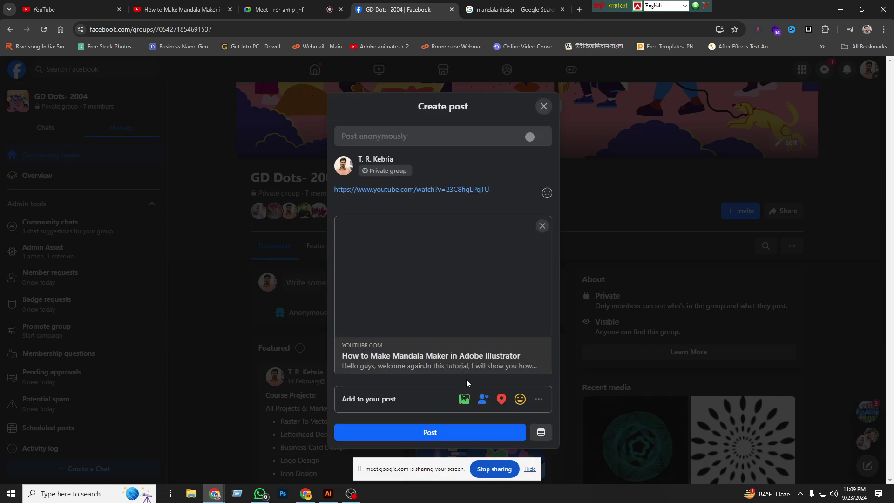
click(436, 433)
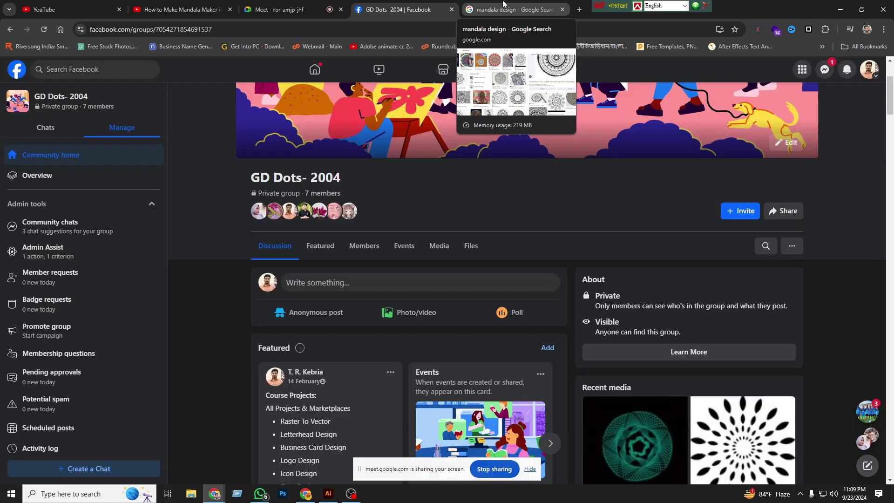
click(503, 4)
Step: Open the Adobe Illustrator Tutorial - 04 mandala video on YouTube and copy its URL
scroll(467, 245, down, 2)
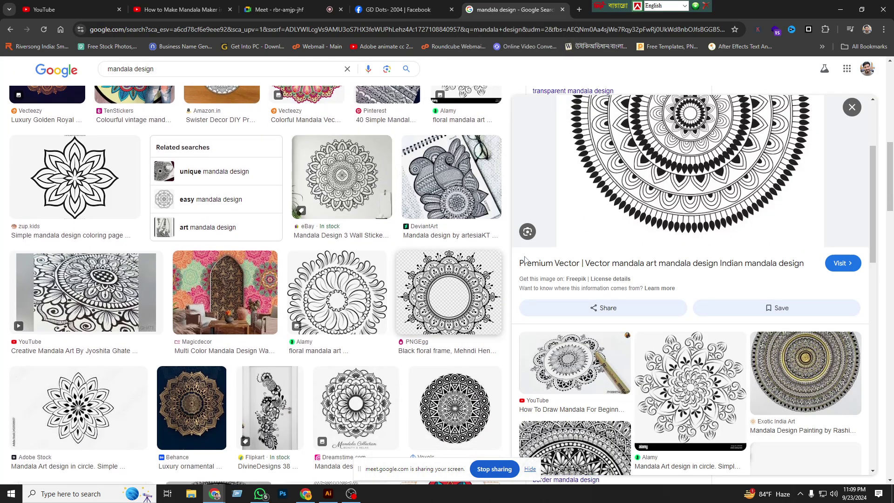
click(182, 9)
click(11, 29)
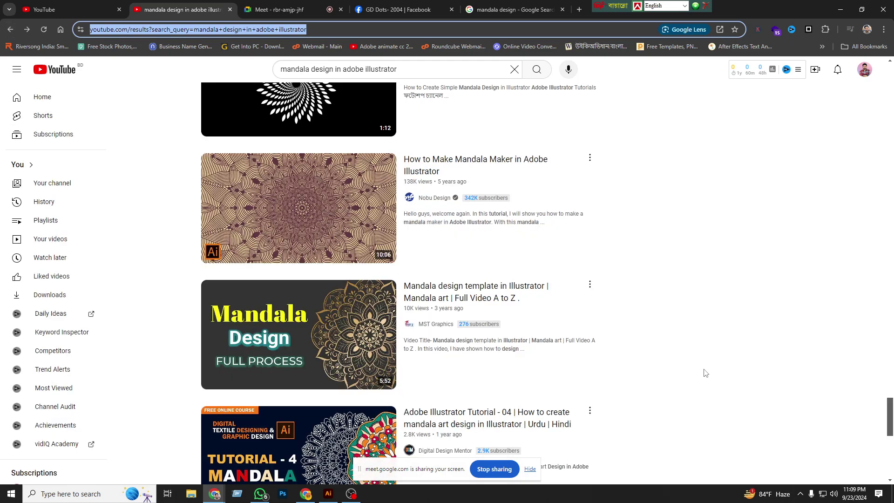
scroll(706, 372, down, 4)
key(alt+Right)
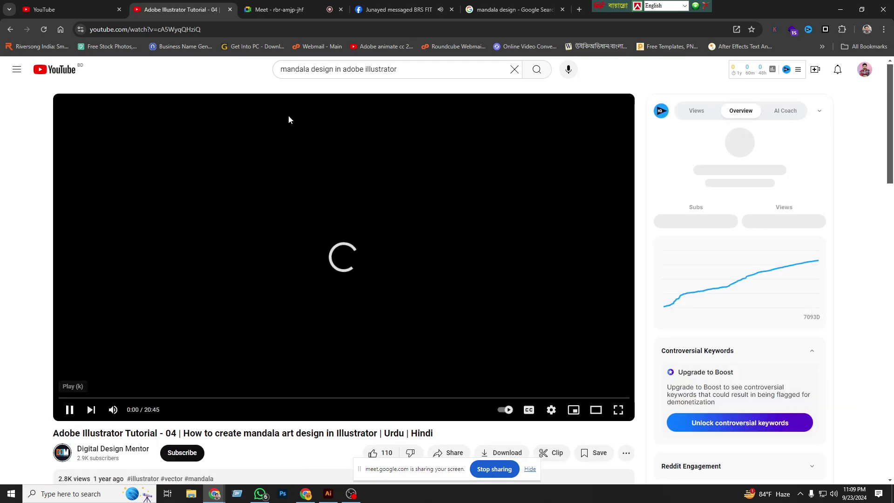
click(216, 30)
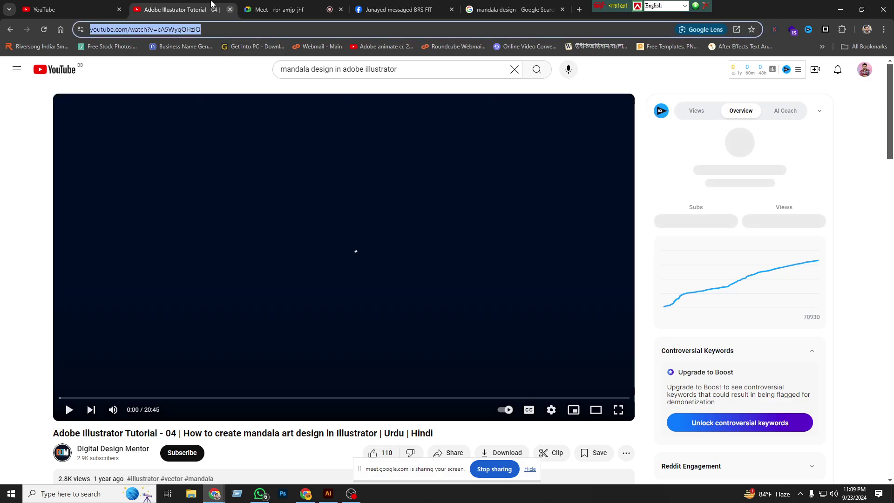
click(396, 10)
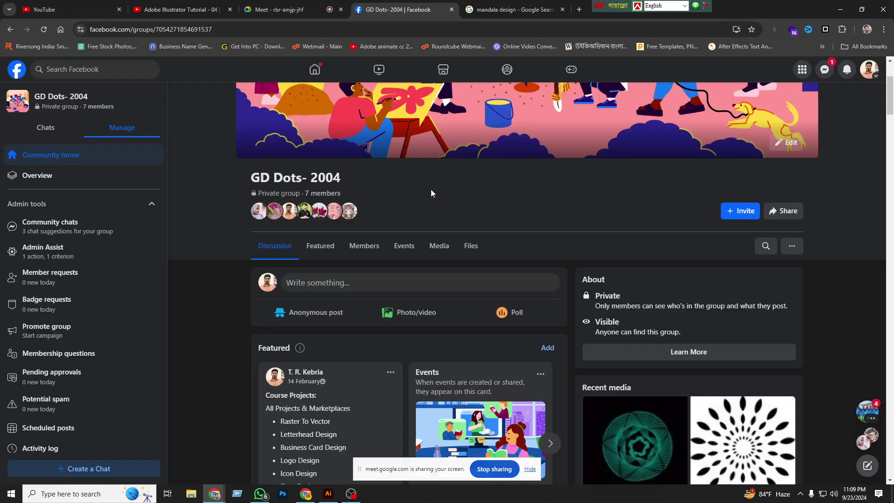
Step: Post the Tutorial - 04 video link as a fourth group post, then go back to YouTube
click(363, 286)
text(https://www.youtube.com/watch?v=cA5WyqQHziQ)
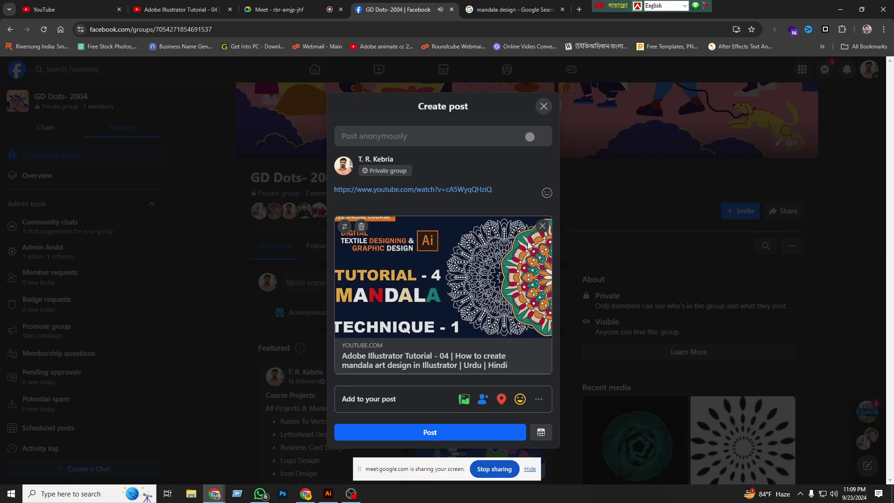
click(445, 438)
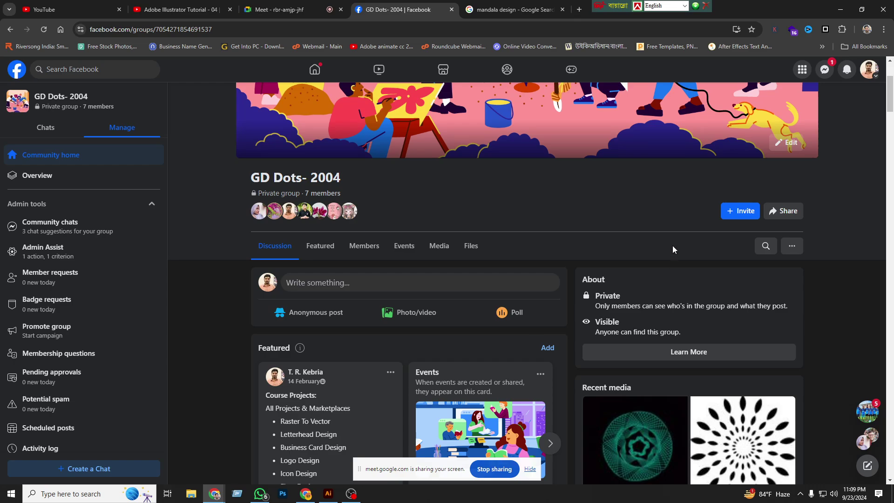
click(793, 247)
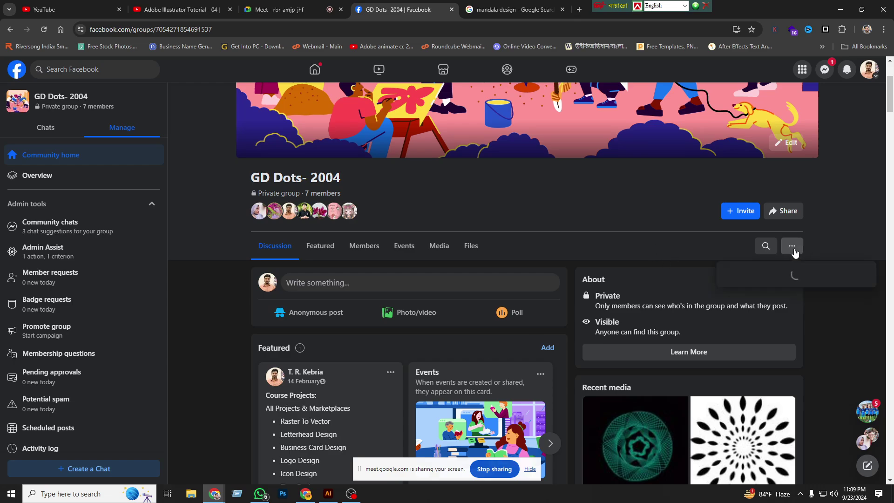
click(875, 237)
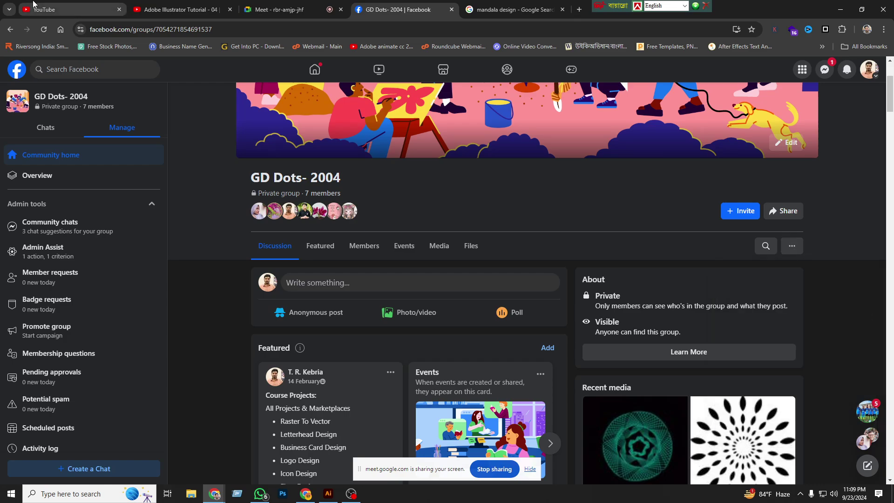
click(172, 10)
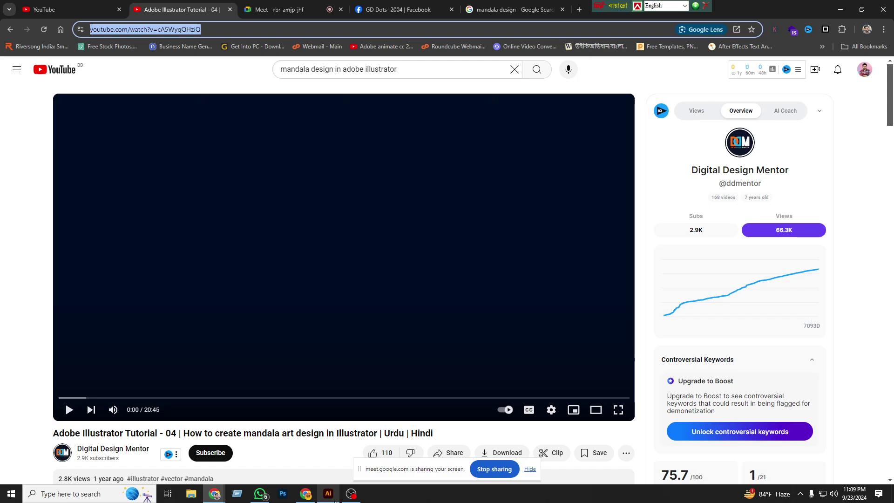
Step: In Illustrator, select and delete the two black circles
click(329, 494)
click(11, 122)
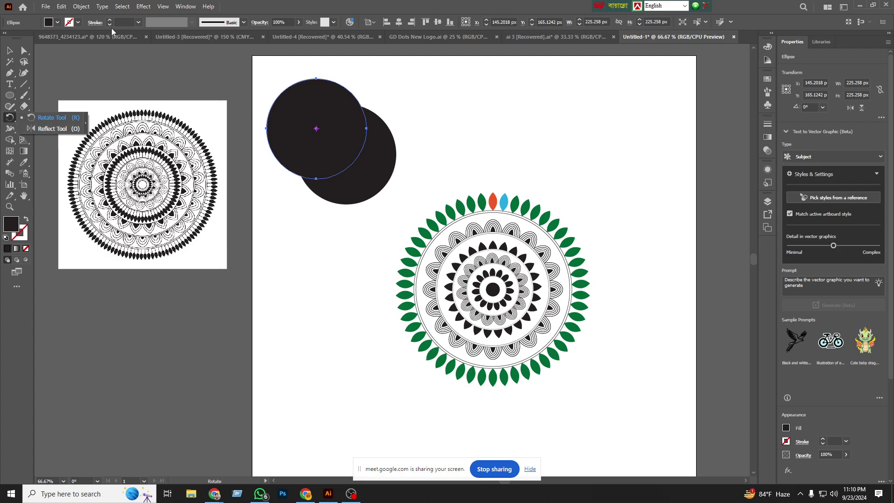
key(Escape)
click(9, 50)
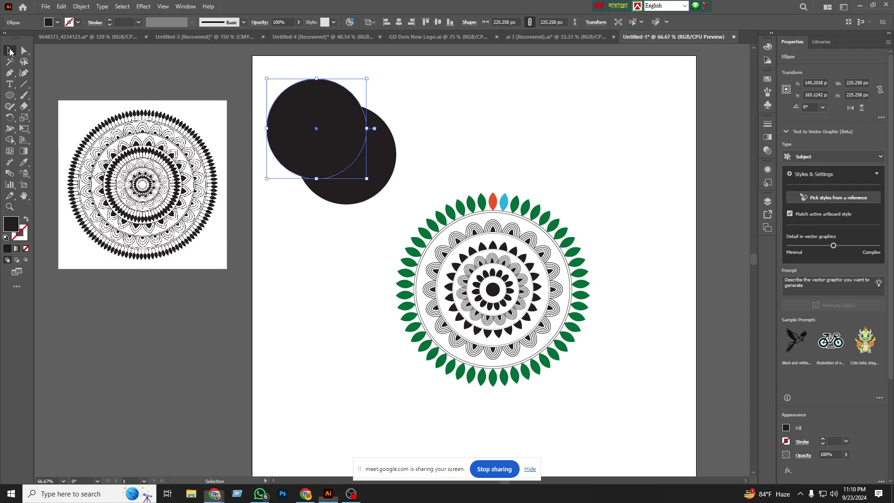
click(451, 126)
drag(289, 59, 355, 216)
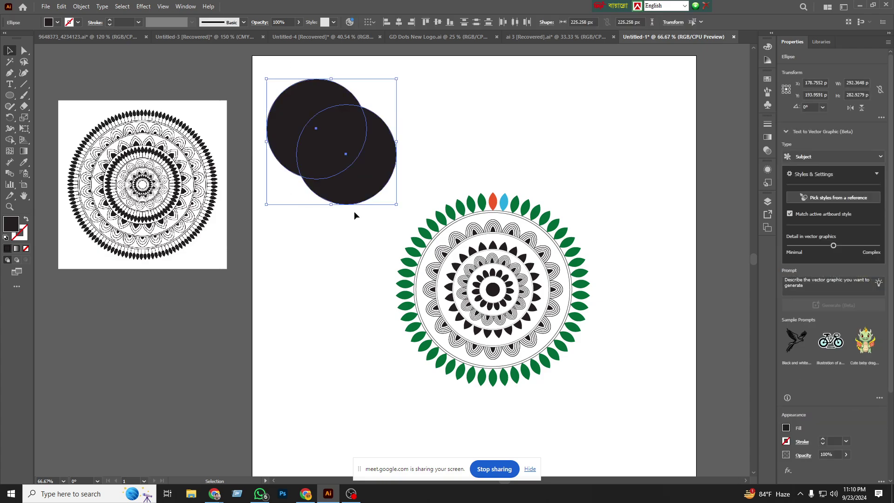
key(Delete)
Step: Delete the green-leaf mandala and the reference image, then return to the mandala image results
drag(362, 164, 697, 441)
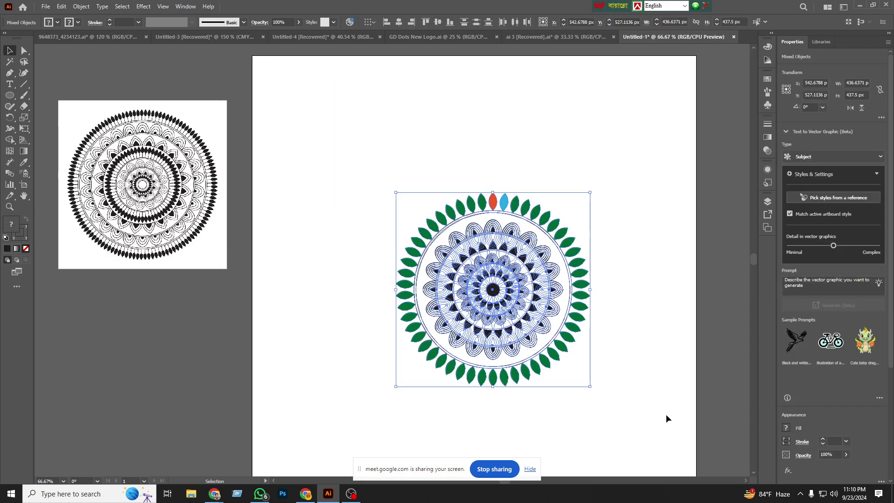
key(Delete)
click(143, 184)
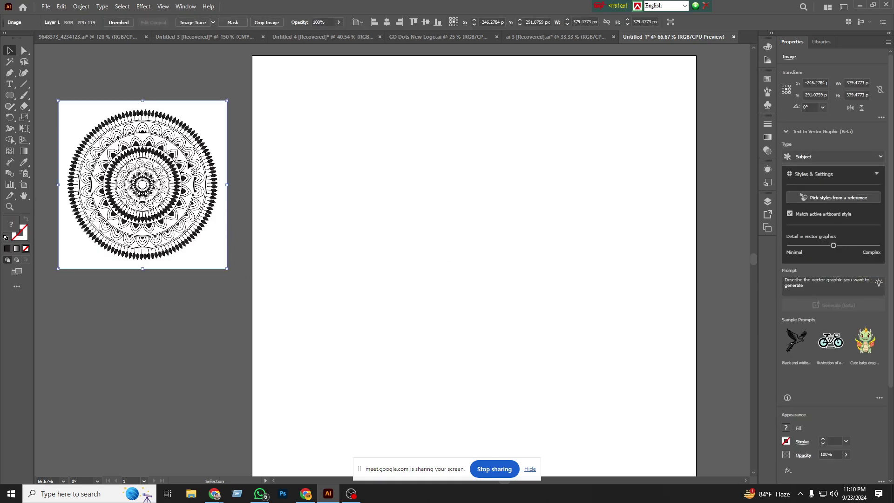
key(Delete)
click(171, 446)
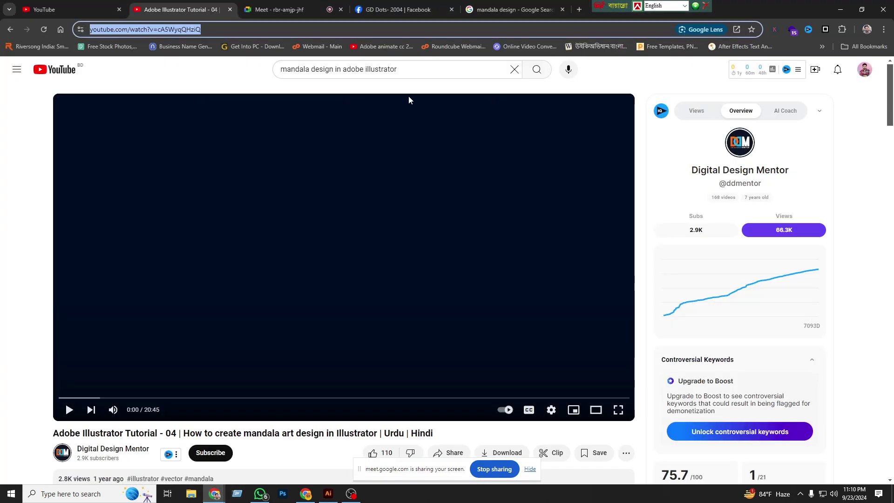
click(536, 9)
Step: Search Google Images for 'tiger logo design'
click(419, 29)
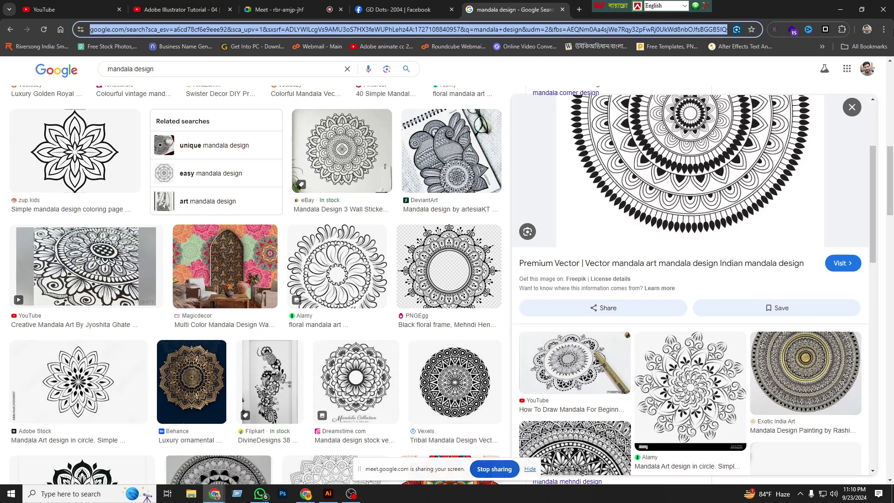
text(tiger )
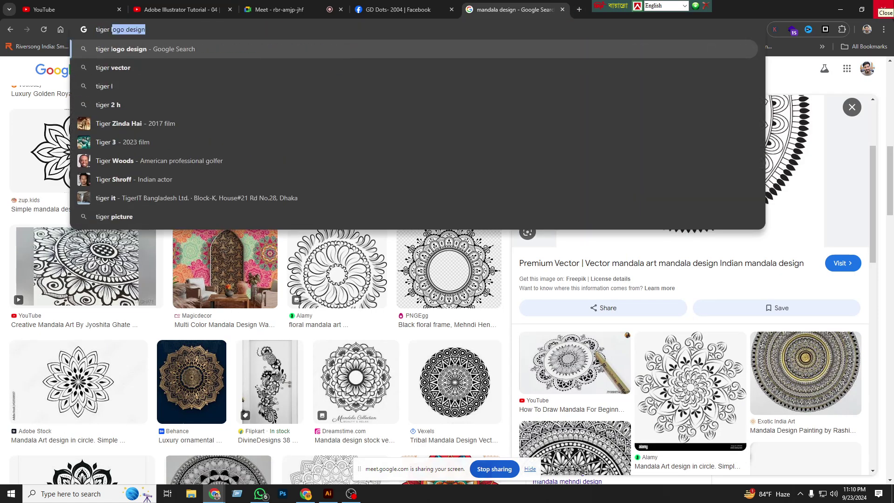
text(logo deisgn)
key(Return)
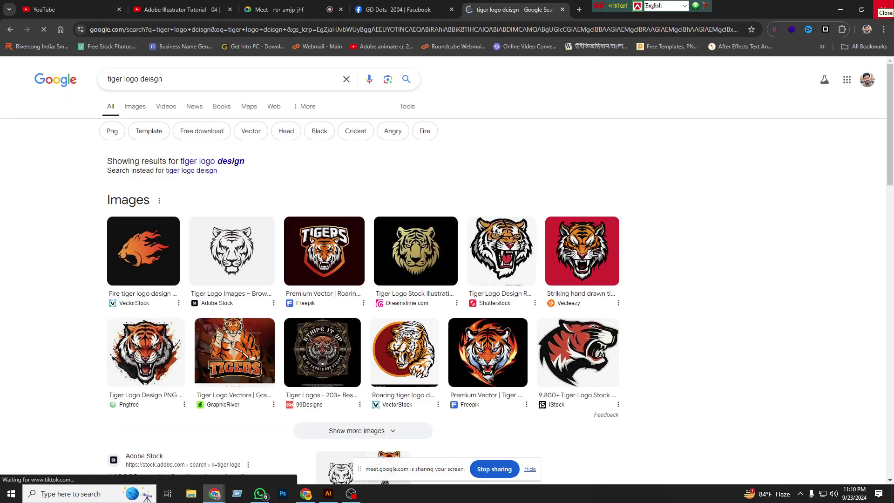
click(233, 171)
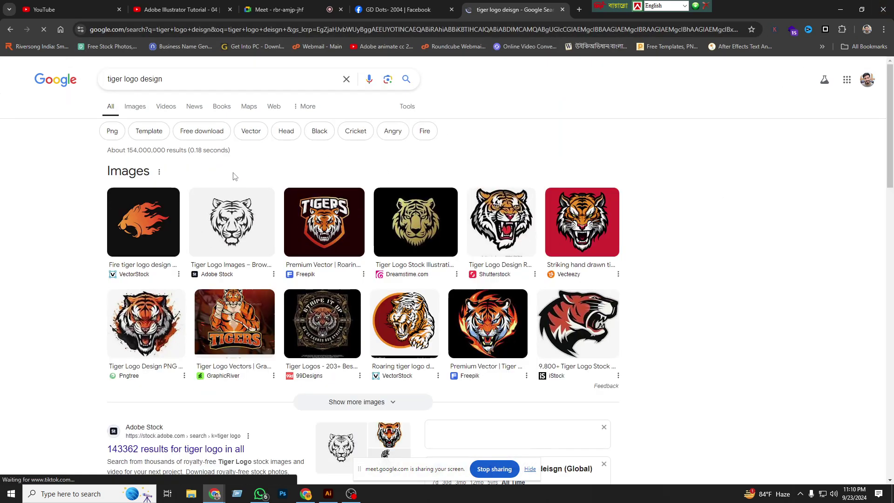
click(135, 106)
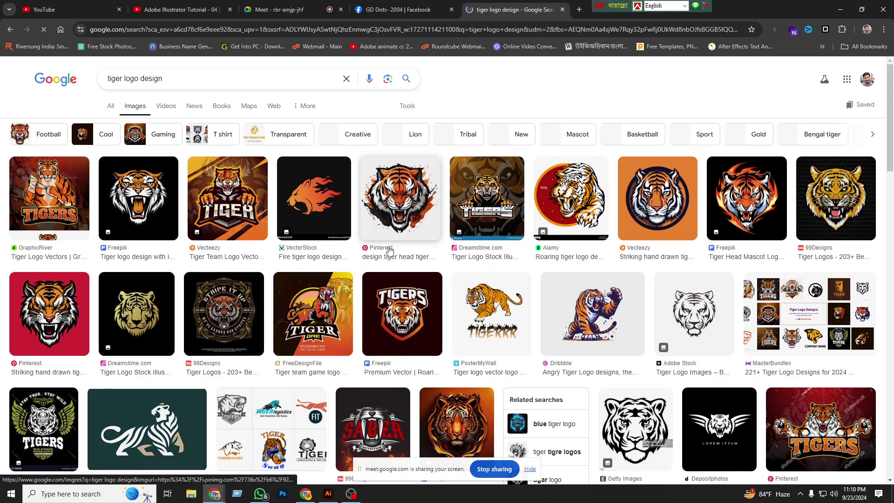
Step: Browse the tiger logo results, previewing the Adobe Stock and Pngtree tiger logos
scroll(389, 250, down, 5)
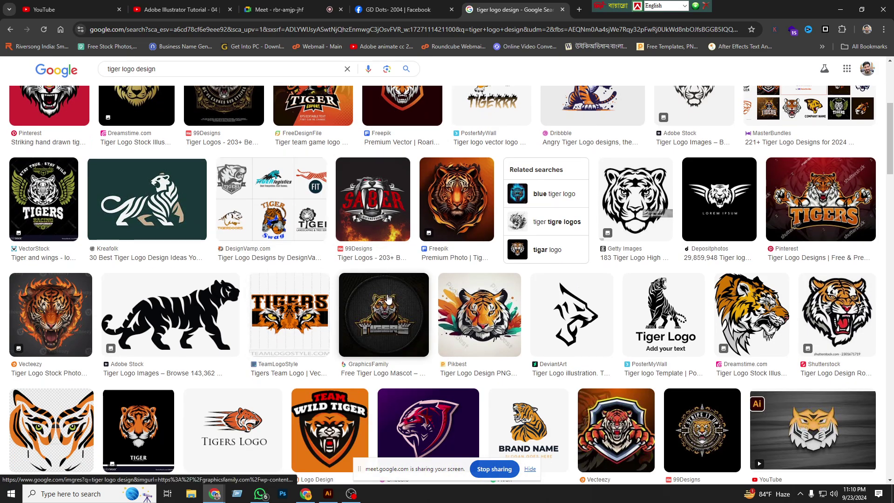
scroll(388, 299, down, 5)
scroll(388, 298, down, 5)
scroll(388, 298, down, 5)
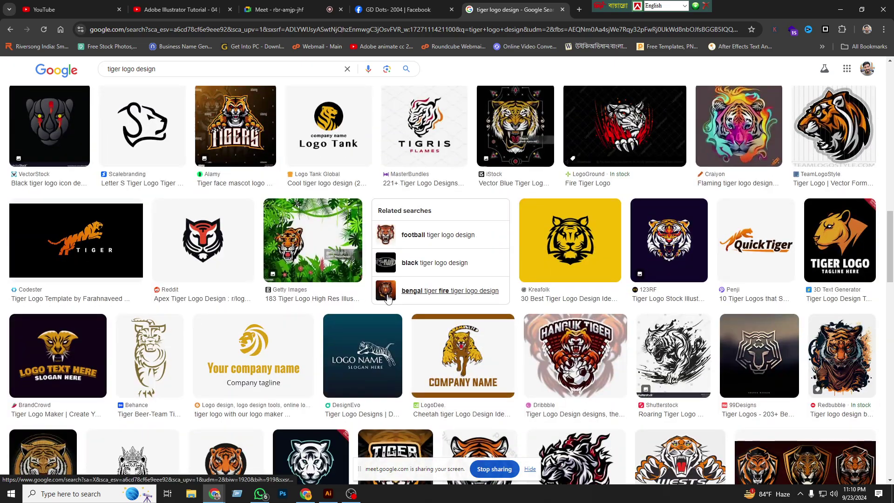
scroll(388, 298, down, 5)
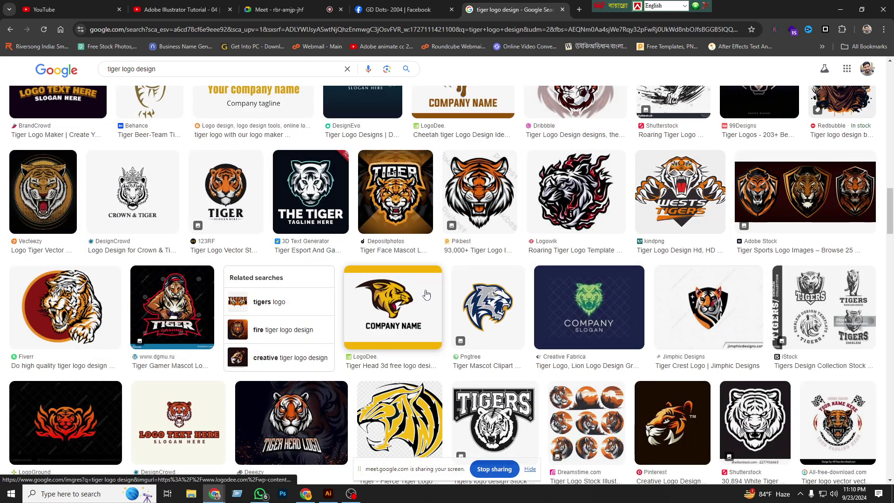
scroll(426, 295, down, 5)
scroll(425, 294, down, 5)
scroll(425, 296, down, 5)
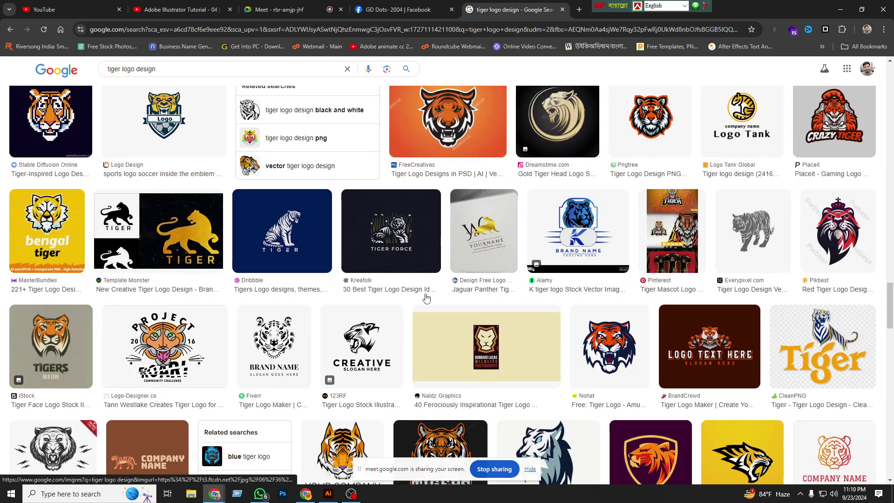
scroll(426, 298, down, 5)
scroll(426, 298, down, 5)
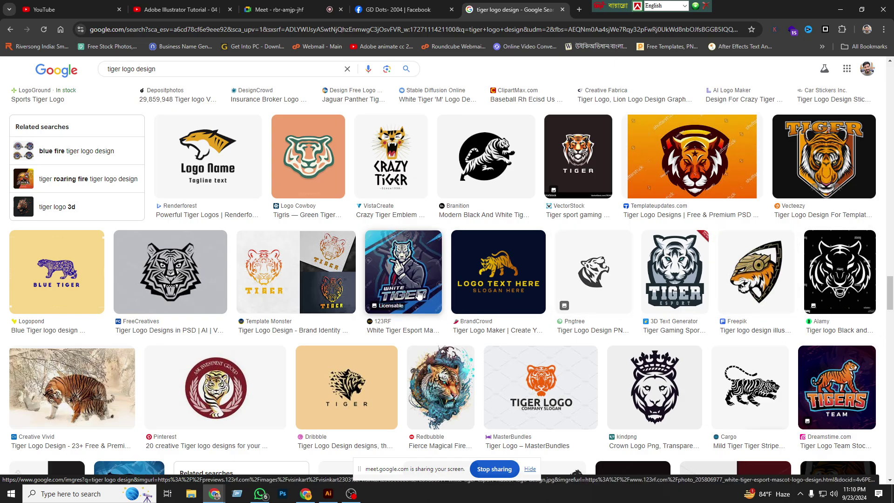
scroll(373, 307, down, 5)
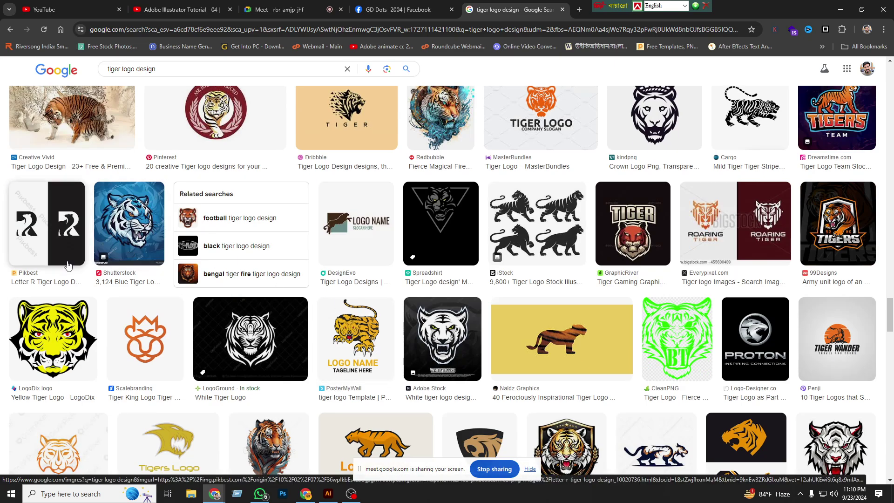
scroll(157, 305, down, 5)
scroll(158, 305, down, 5)
scroll(210, 317, down, 5)
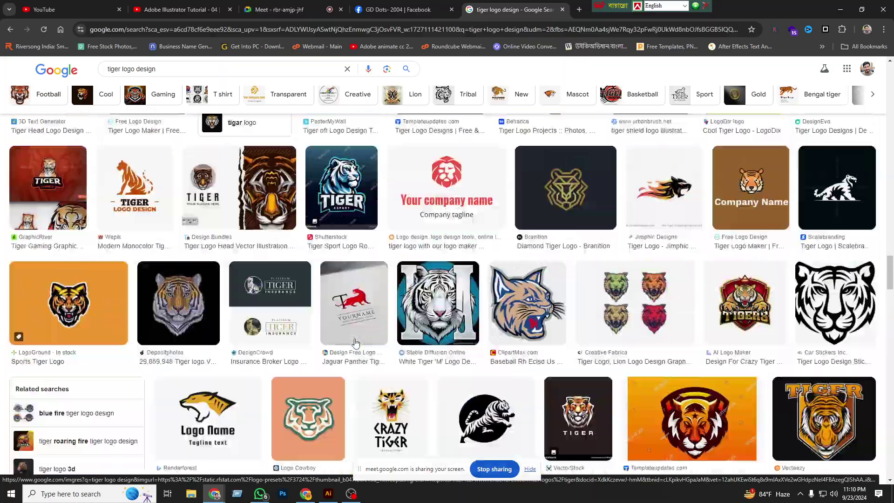
scroll(279, 331, down, 5)
scroll(356, 344, down, 5)
scroll(356, 343, down, 5)
scroll(356, 343, down, 5)
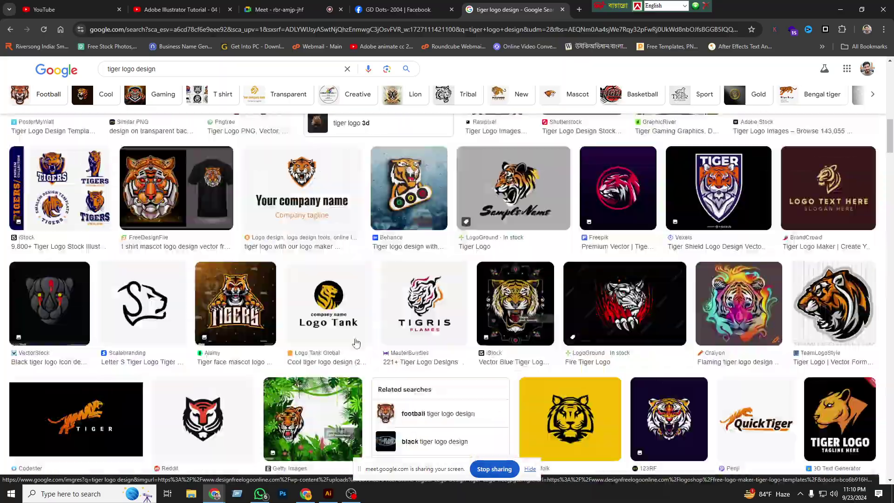
scroll(356, 343, down, 5)
scroll(356, 344, down, 5)
scroll(356, 343, up, 3)
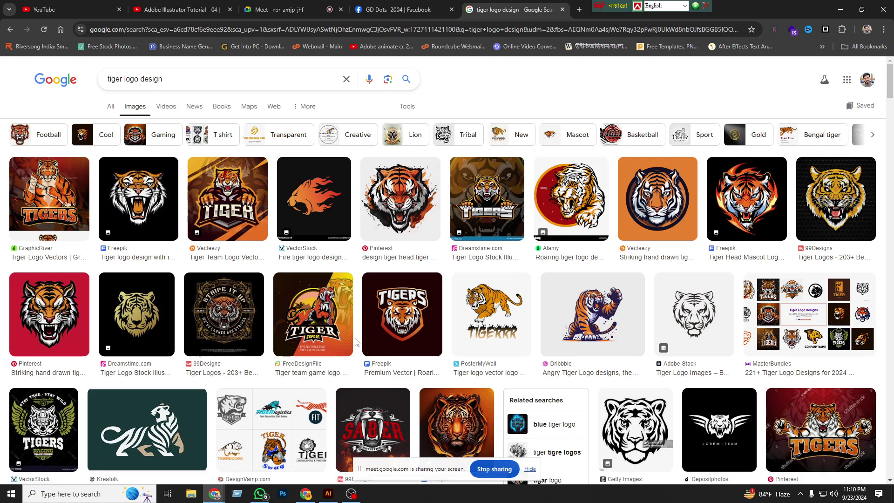
click(691, 303)
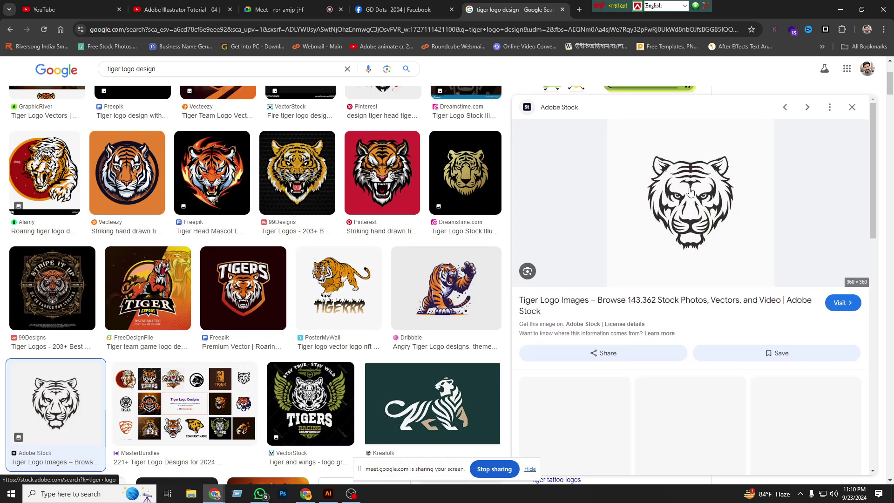
scroll(727, 326, down, 4)
scroll(769, 351, down, 4)
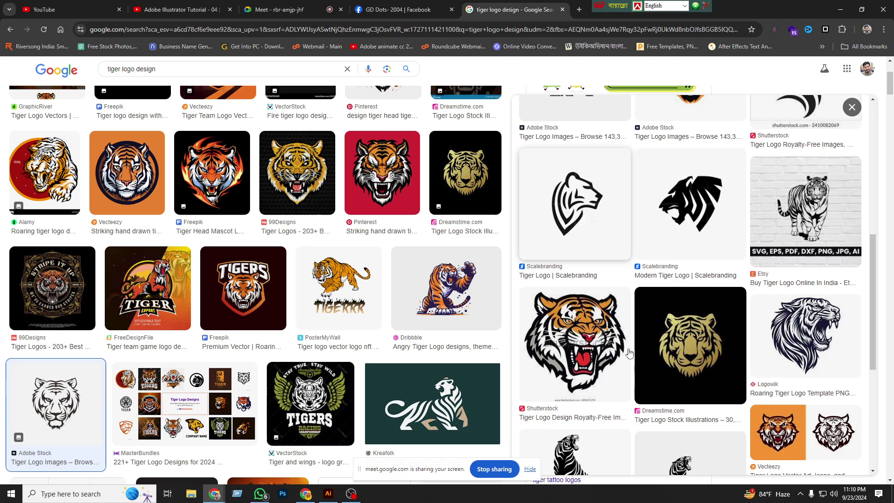
scroll(643, 273, up, 1)
scroll(642, 274, up, 6)
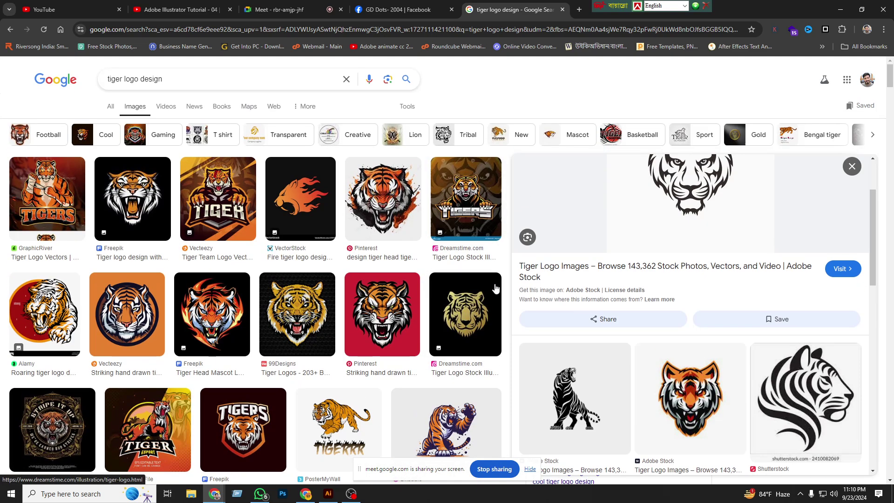
scroll(383, 340, down, 5)
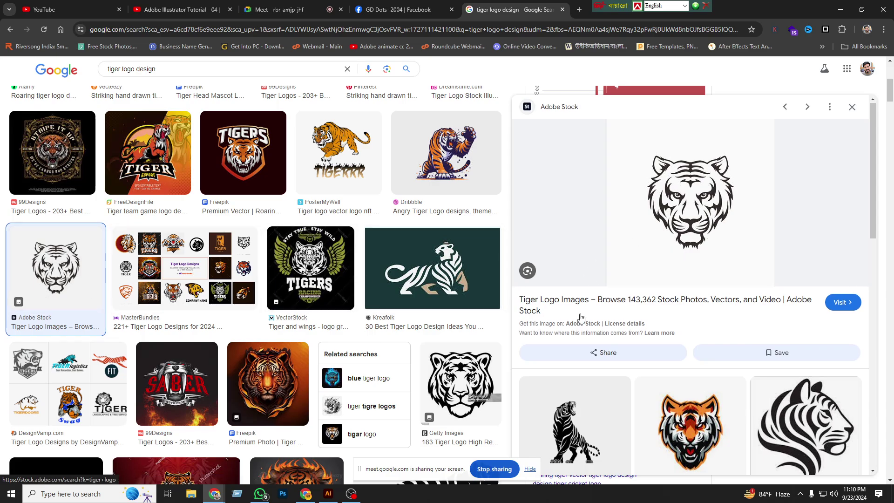
scroll(583, 327, down, 5)
scroll(470, 217, down, 4)
scroll(726, 291, down, 5)
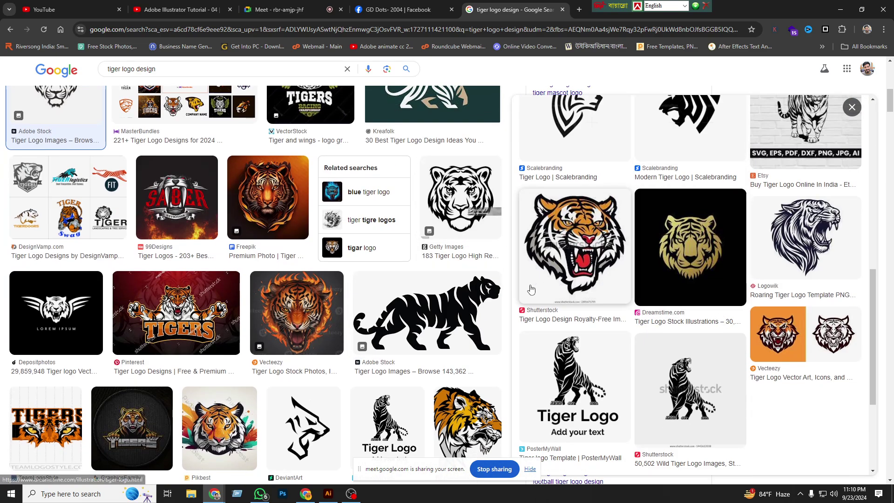
scroll(727, 292, down, 3)
scroll(312, 316, down, 5)
scroll(311, 317, down, 3)
scroll(311, 319, down, 7)
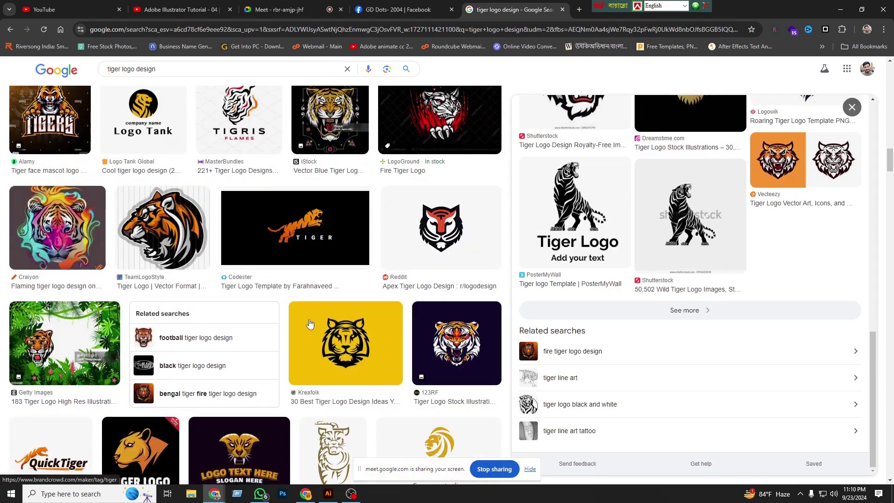
scroll(310, 322, down, 8)
scroll(309, 325, down, 5)
scroll(309, 324, up, 2)
scroll(309, 325, up, 4)
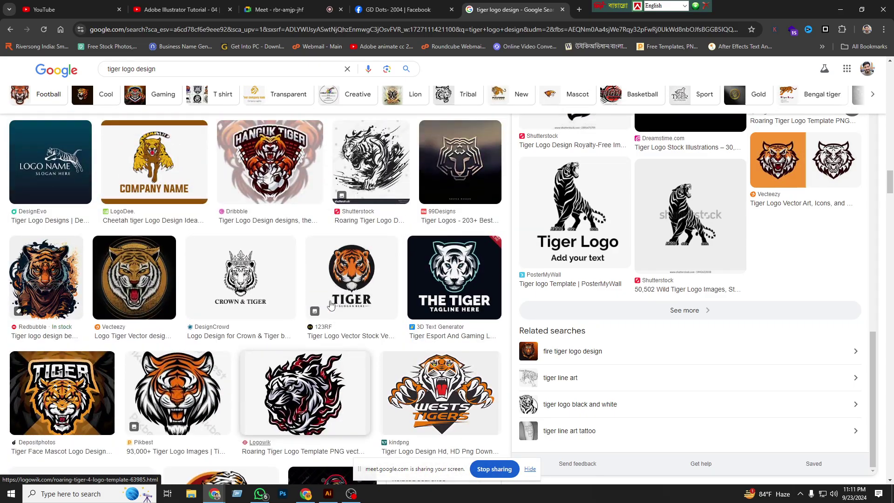
scroll(322, 315, down, 6)
scroll(331, 306, down, 3)
scroll(331, 305, down, 7)
scroll(330, 306, down, 2)
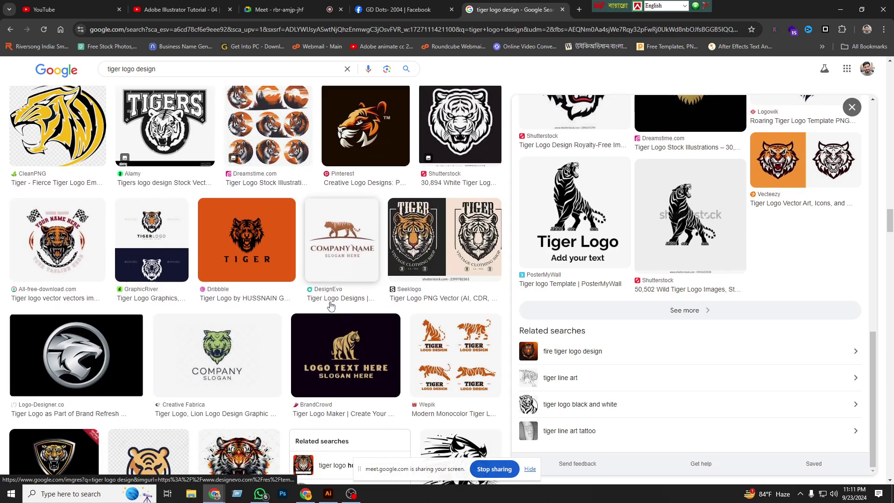
scroll(331, 305, down, 2)
scroll(331, 305, down, 3)
scroll(330, 305, down, 6)
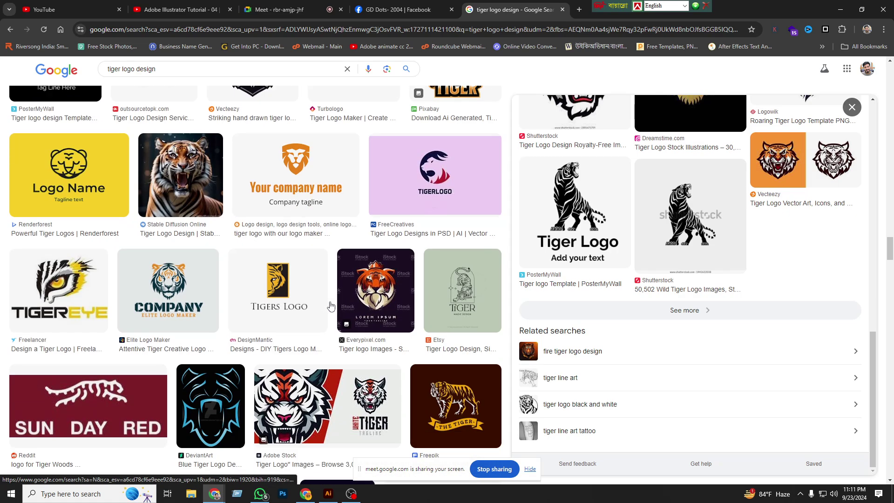
scroll(331, 305, down, 5)
scroll(331, 305, up, 4)
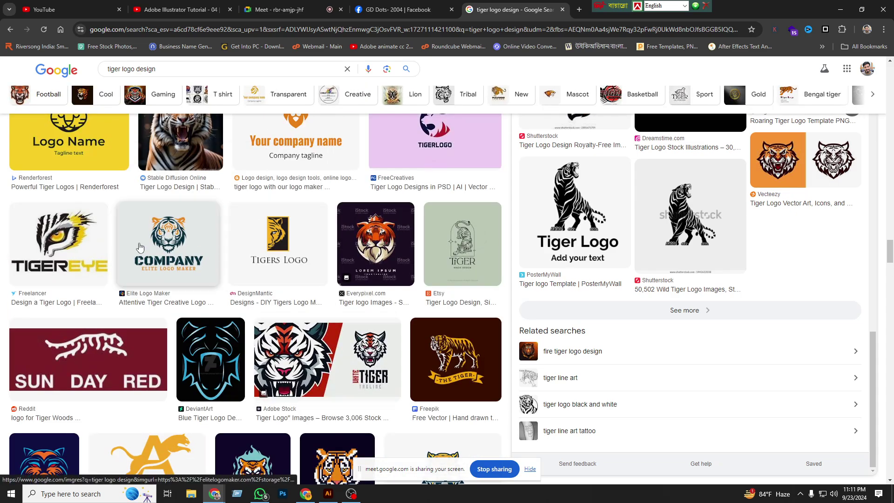
scroll(188, 241, down, 6)
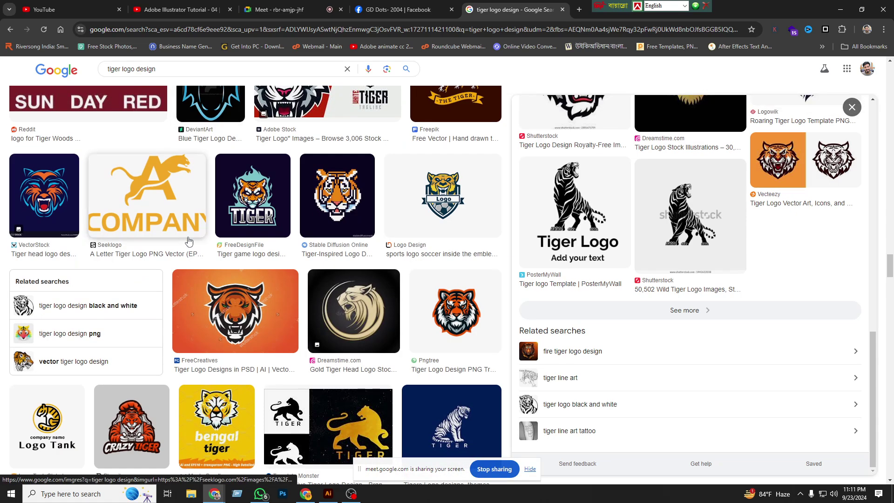
click(448, 319)
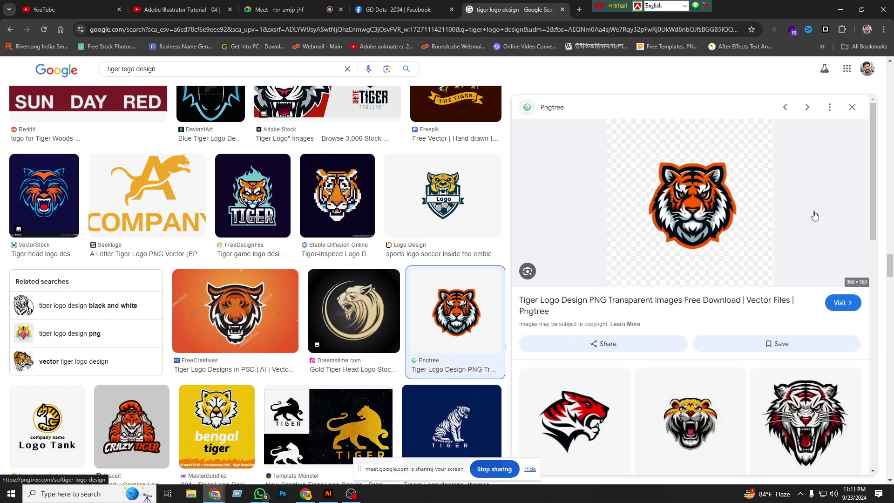
scroll(698, 247, down, 4)
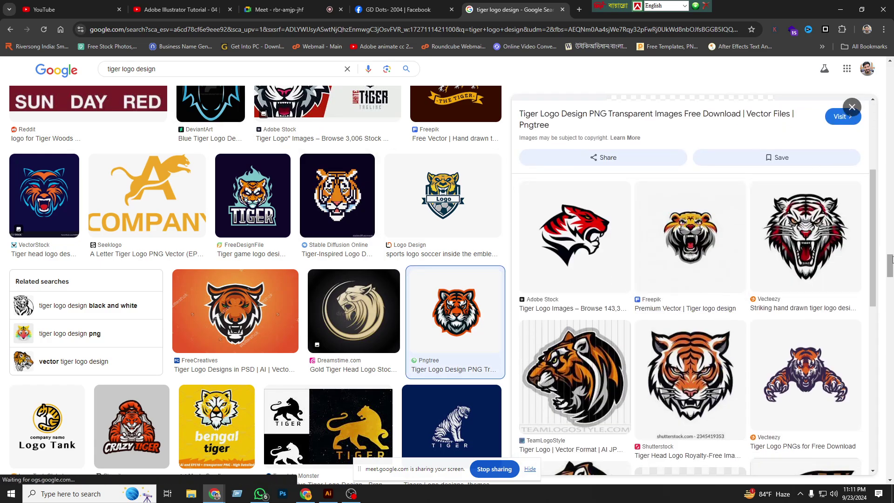
drag(891, 275, 891, 83)
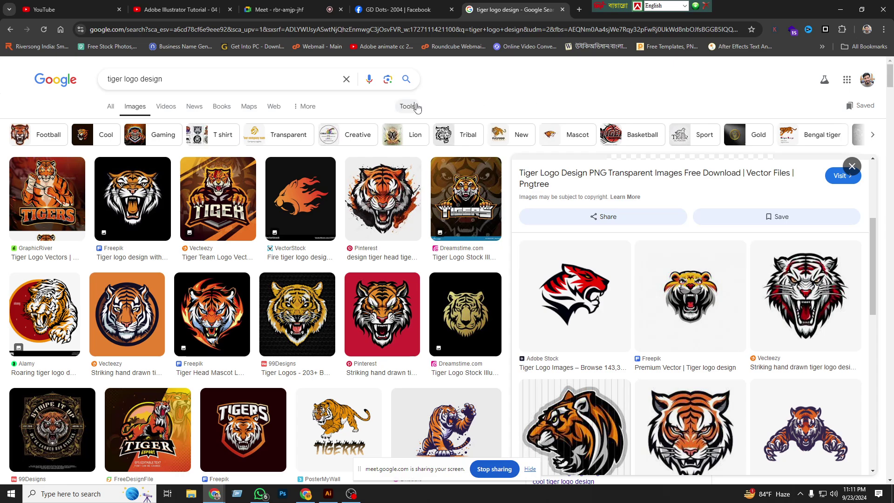
Step: Filter results to Large size and copy the red-background tiger logo image
click(113, 163)
click(134, 198)
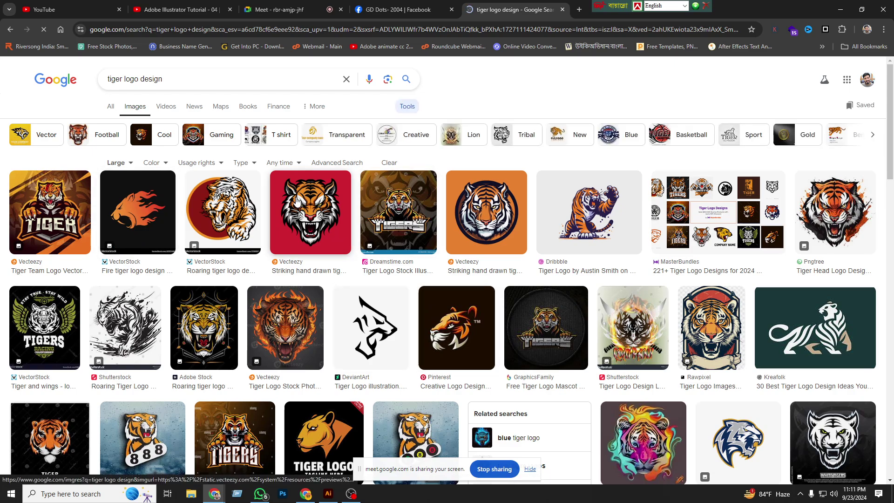
click(297, 201)
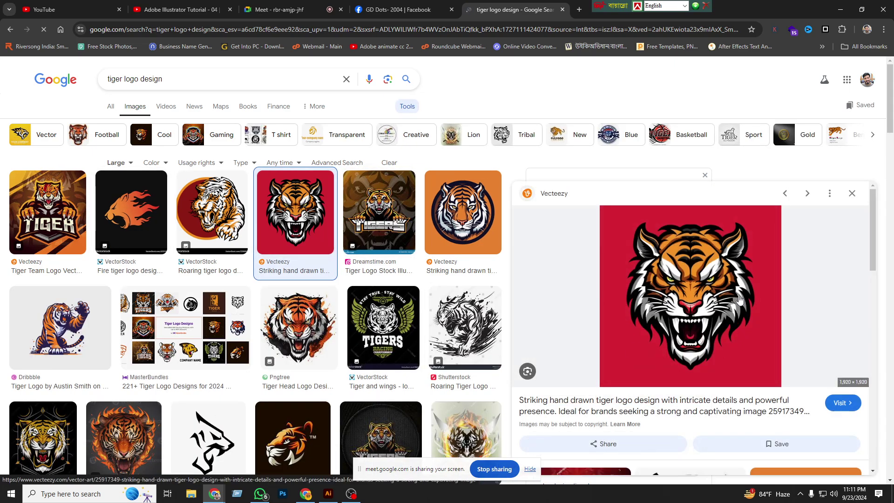
right_click(716, 298)
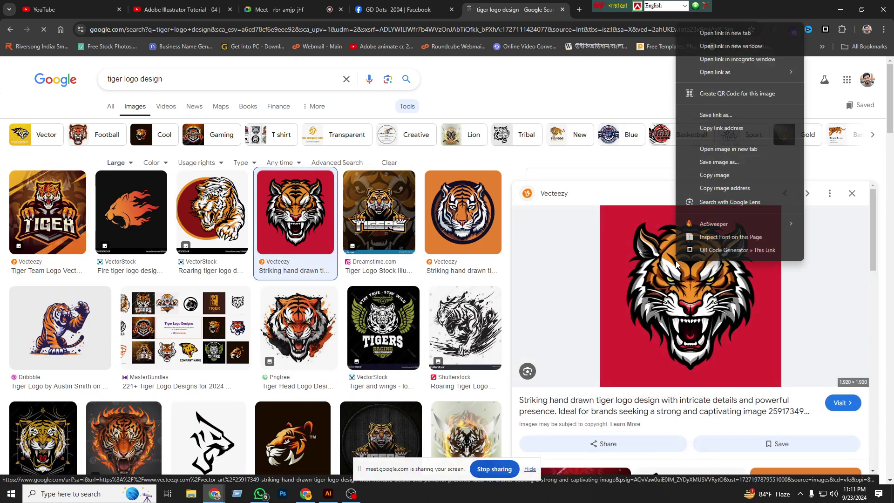
click(710, 177)
Step: Paste the tiger image into Illustrator and place it left of the blank artboard
click(328, 493)
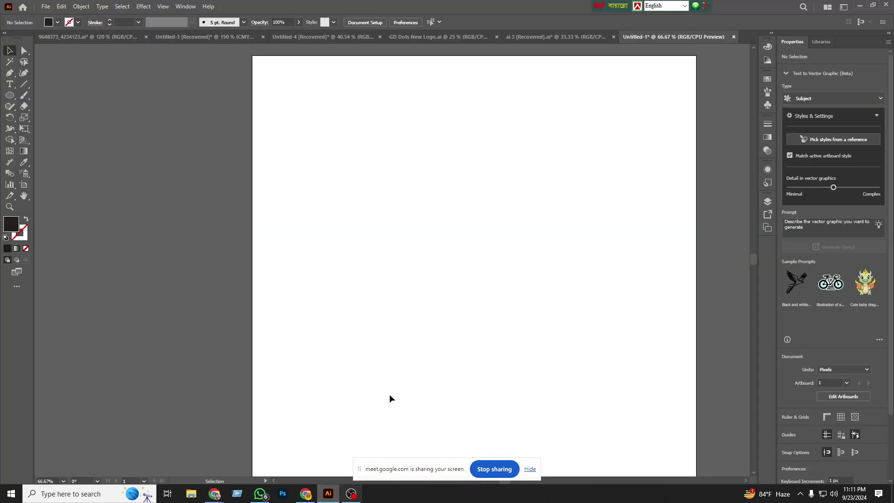
key(ctrl+v)
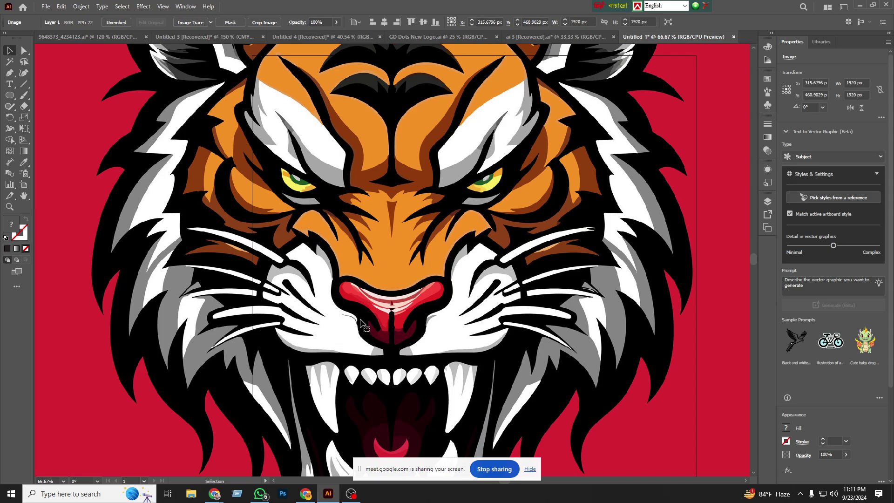
key(ctrl+minus)
key(ctrl+minus)
key(ctrl+minus)
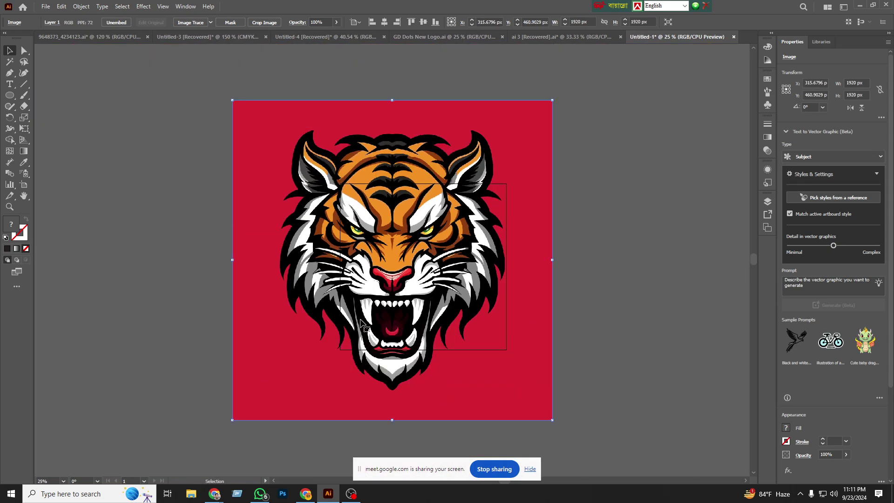
mouse_move(533, 293)
mouse_down()
mouse_move(238, 287)
mouse_move(439, 294)
mouse_up()
click(439, 294)
Step: Draw a dark 960×1920 px rectangle over the tiger image's left half
click(10, 97)
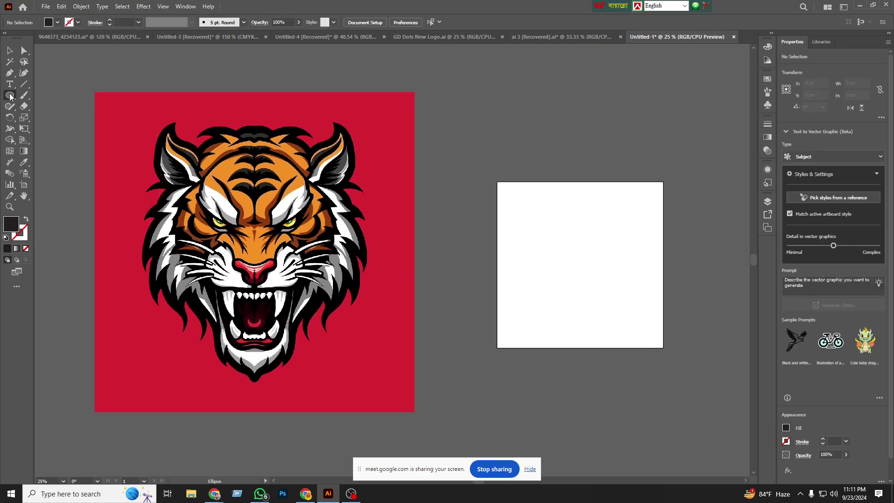
right_click(11, 97)
click(42, 96)
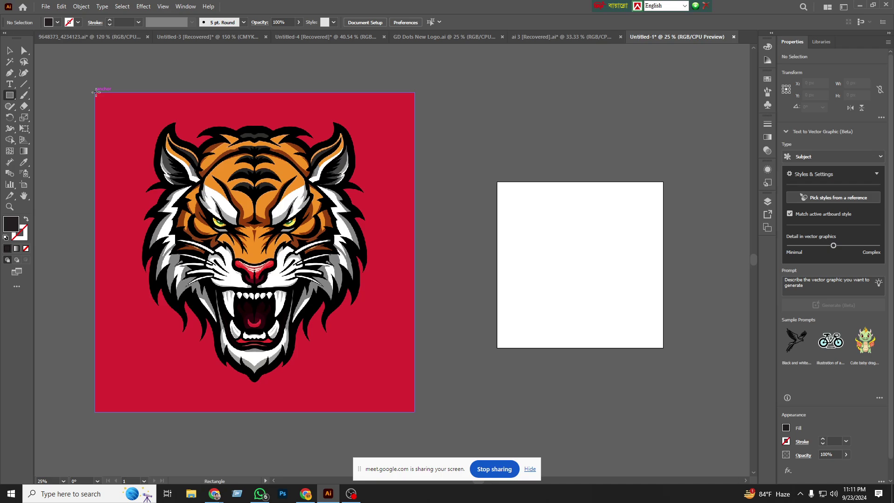
drag(95, 92, 255, 411)
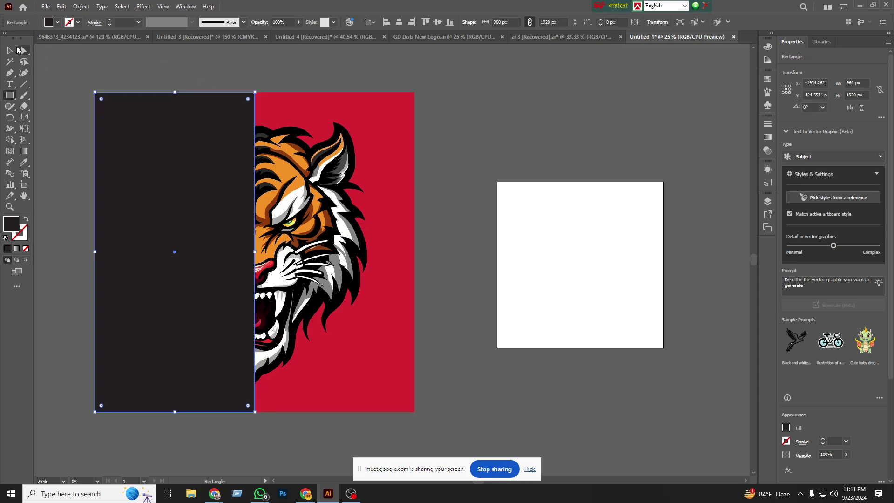
click(9, 51)
click(86, 72)
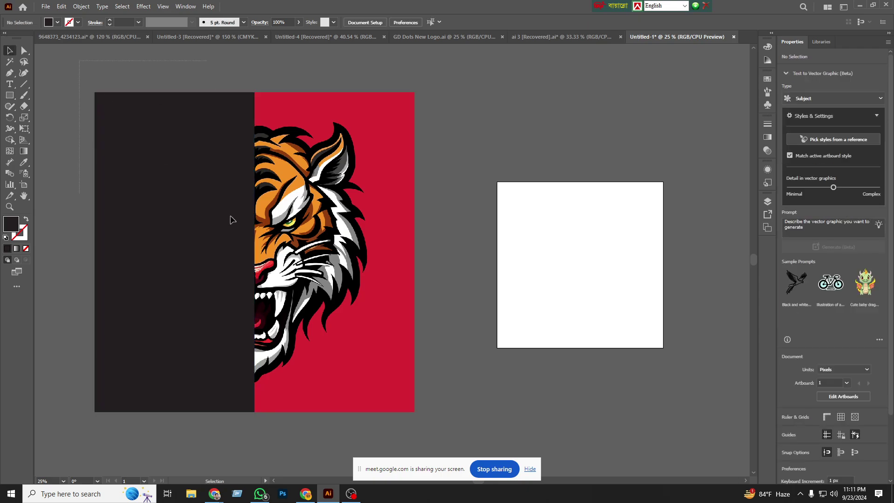
Step: Clip the tiger image to the rectangle's left half and shift it about 248 px right
drag(79, 64, 263, 359)
right_click(163, 185)
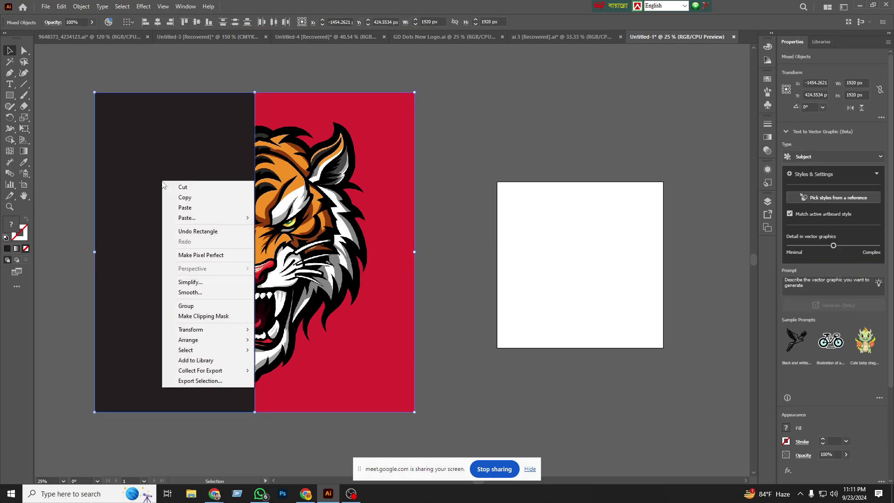
click(201, 316)
click(357, 297)
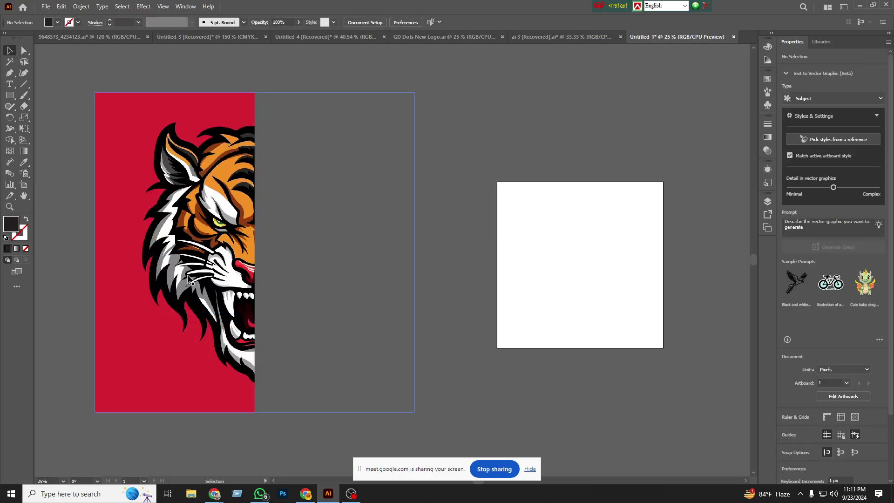
drag(242, 326, 358, 338)
click(395, 286)
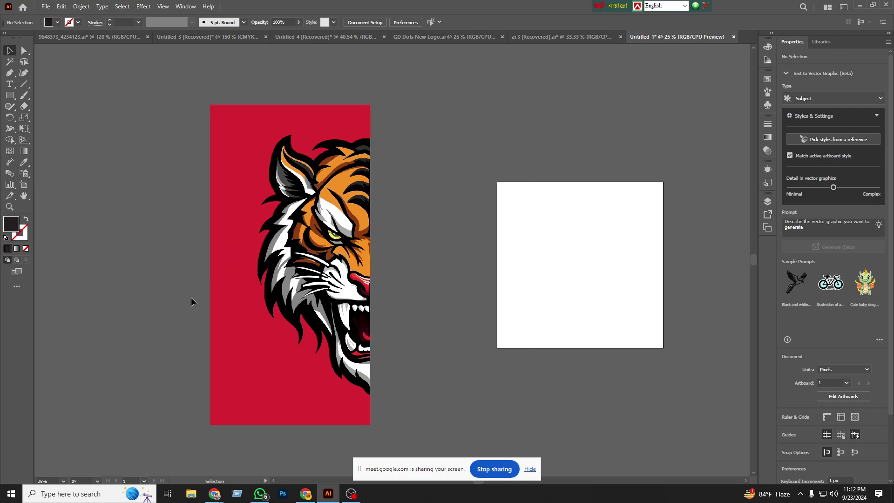
Step: Reflect-copy the half tiger vertically about its right edge to complete the face
click(224, 294)
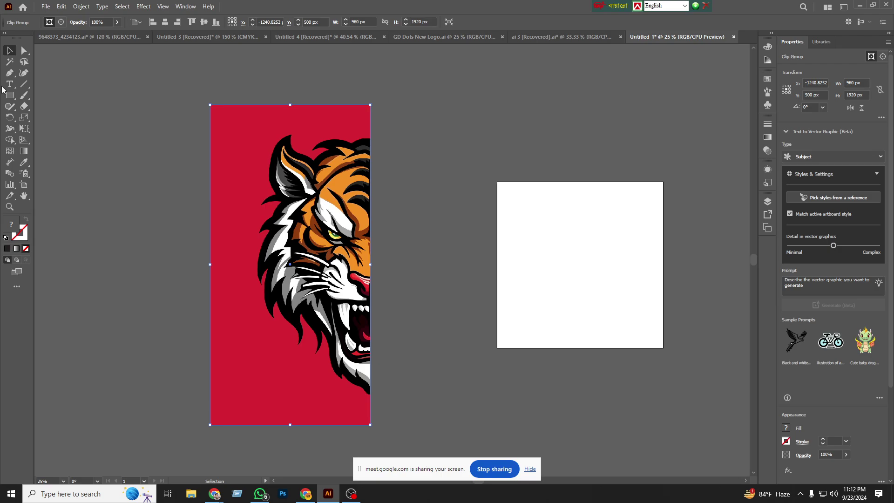
click(10, 118)
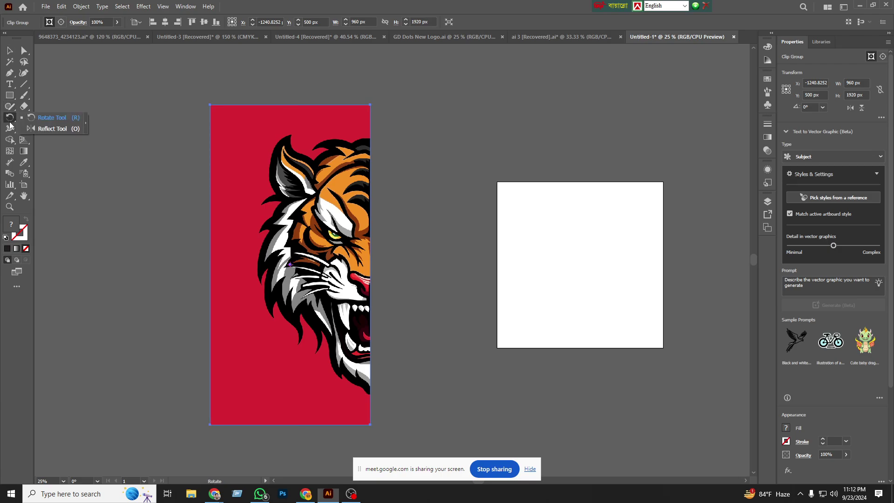
click(52, 128)
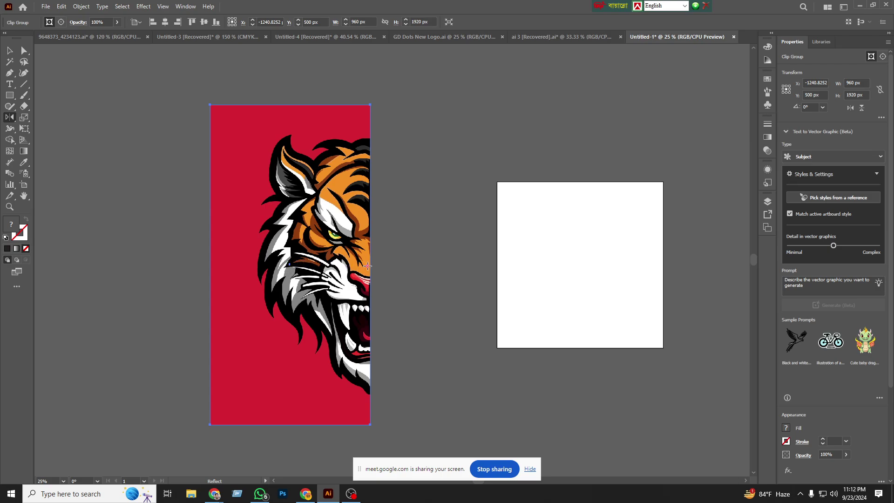
click(370, 266)
mouse_move(374, 104)
mouse_down()
mouse_move(418, 151)
mouse_move(372, 120)
mouse_up()
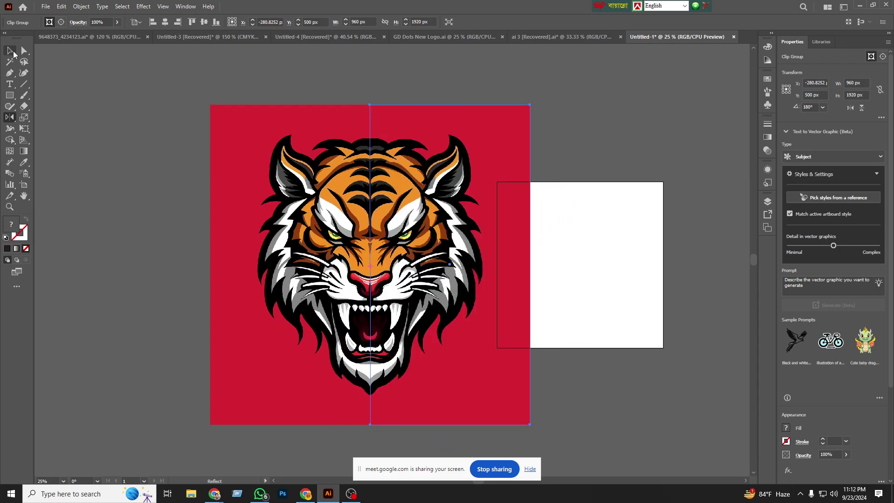
key(v)
click(83, 99)
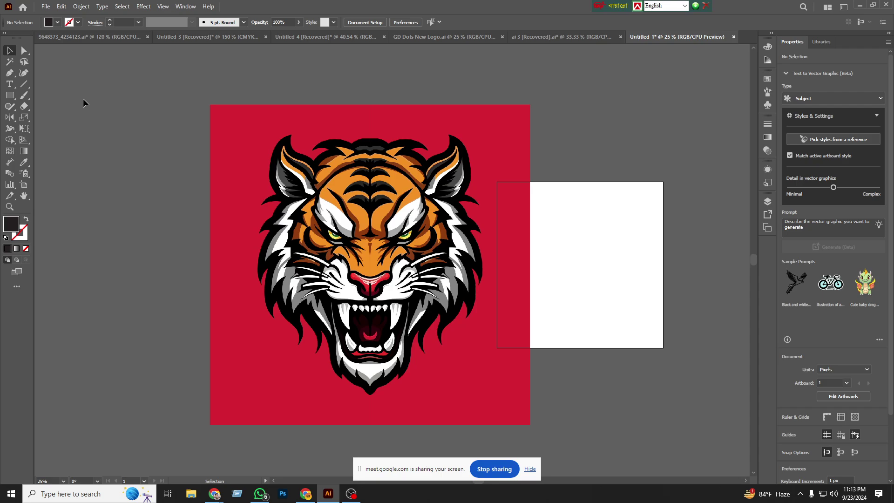
Step: Delete the right half and reflect-copy the left half again with an exact vertical flip
click(464, 323)
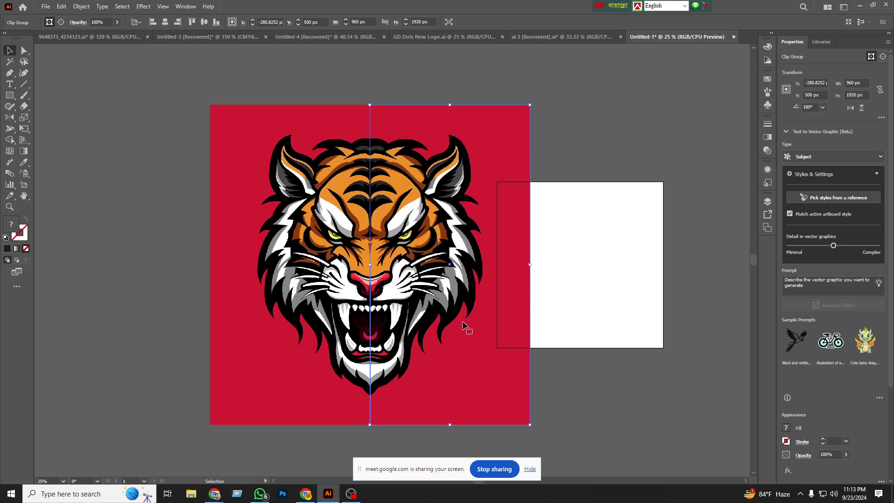
key(Delete)
click(326, 261)
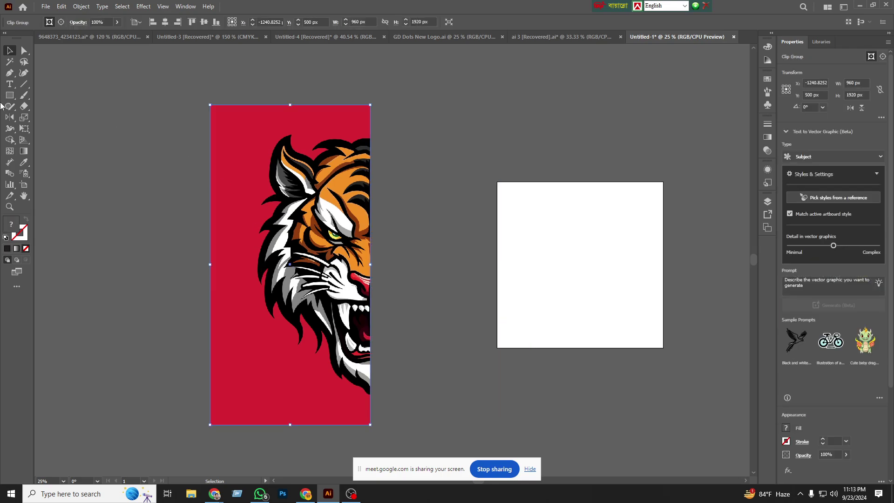
click(10, 117)
click(370, 266)
drag(375, 114, 381, 115)
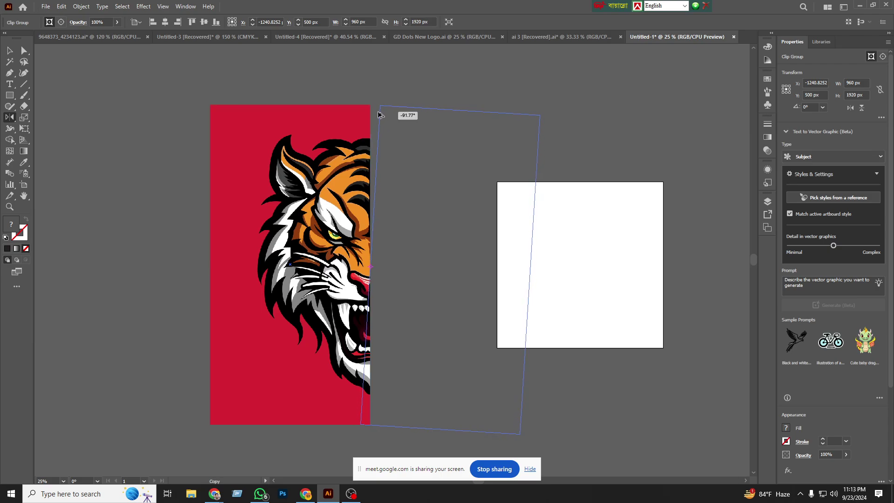
drag(381, 114, 372, 112)
key(v)
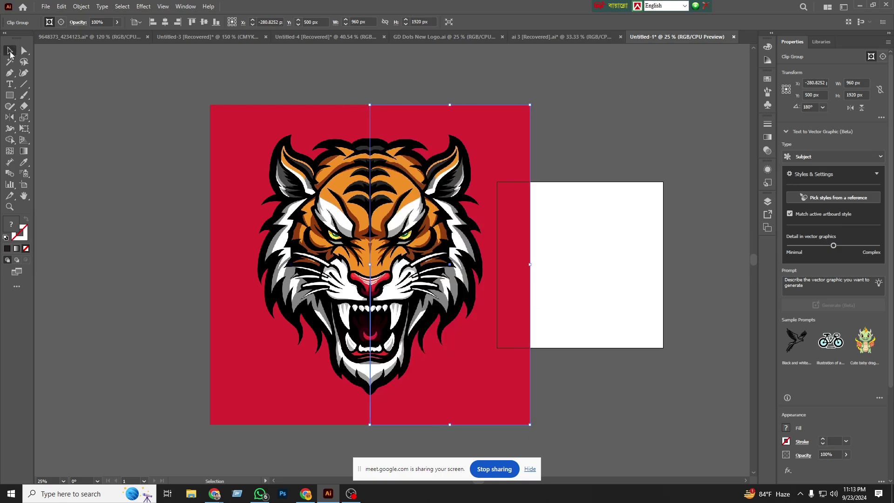
click(52, 102)
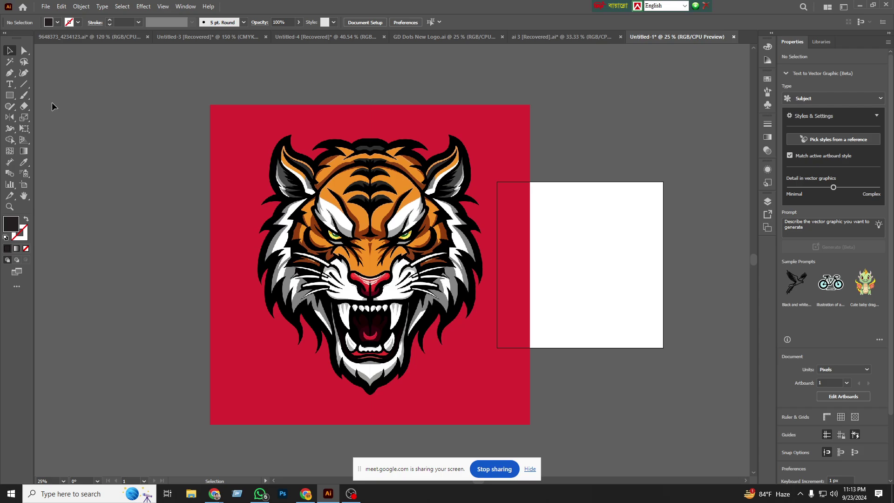
Step: Move the whole tiger head left, clear of the white artboard
scroll(51, 106, up, 1)
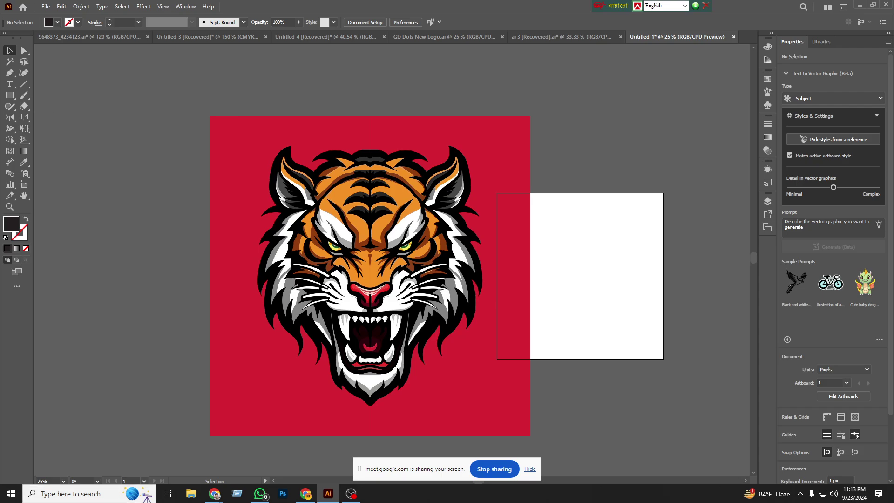
click(278, 136)
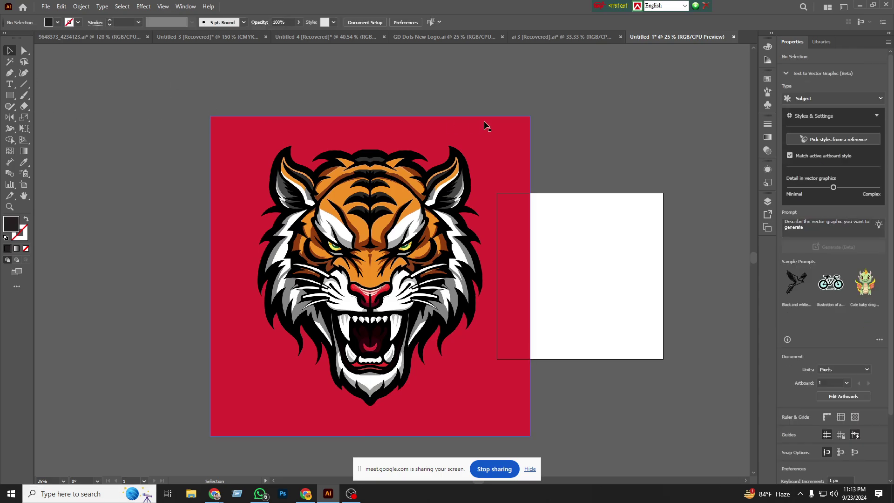
drag(465, 305, 228, 308)
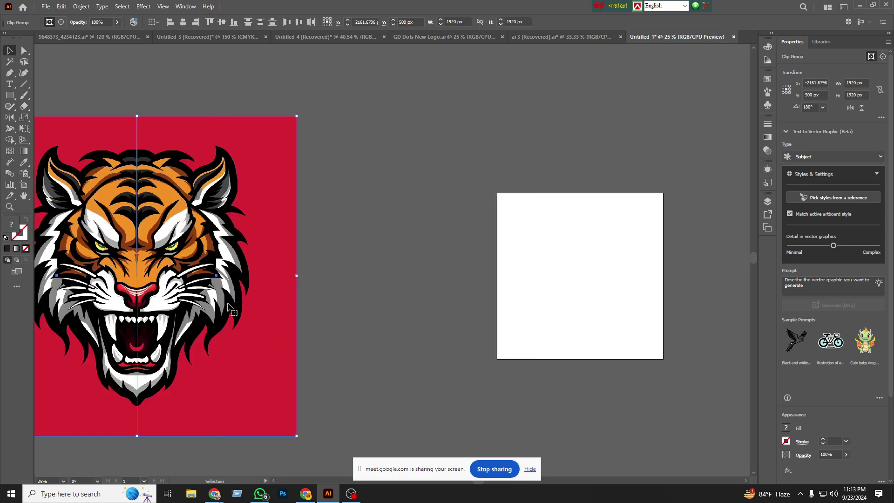
mouse_move(214, 494)
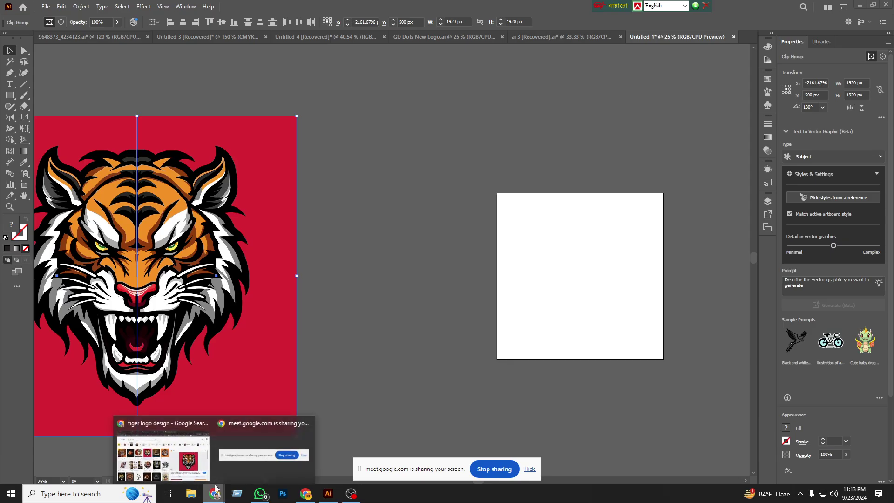
Step: Copy the sitting, roaring orange tiger image from the tiger logo results
click(161, 447)
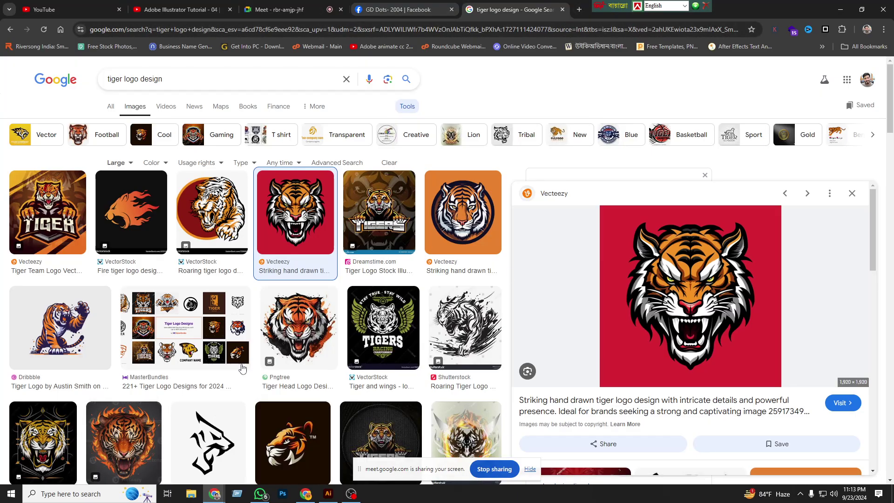
scroll(1, 224, down, 1)
scroll(2, 224, down, 5)
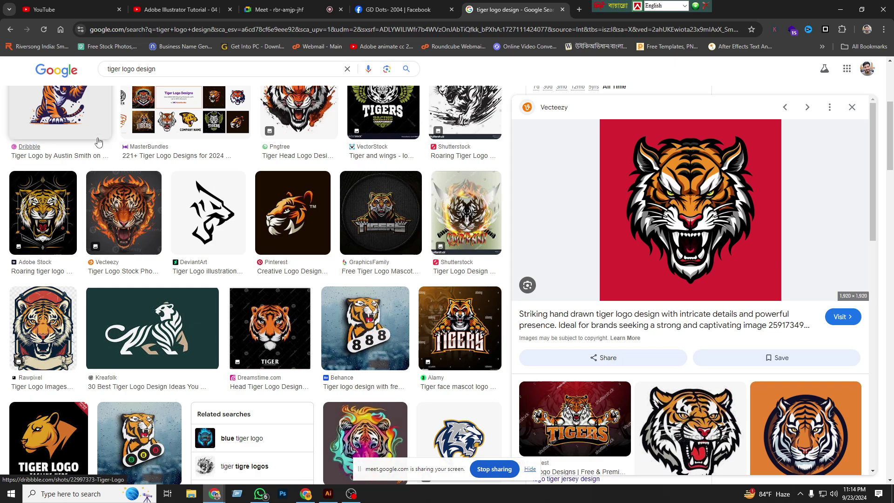
click(60, 117)
right_click(671, 215)
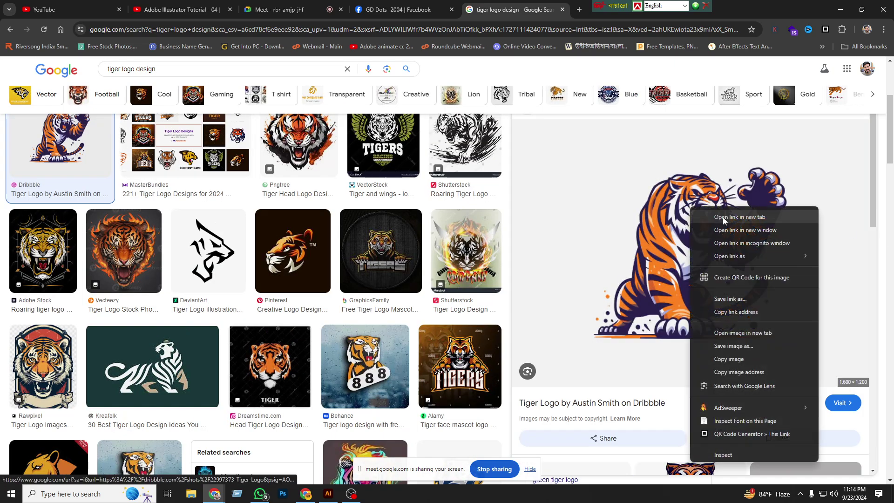
click(734, 363)
Step: Delete the red tiger head and paste the tiger picture left of the white square
click(329, 493)
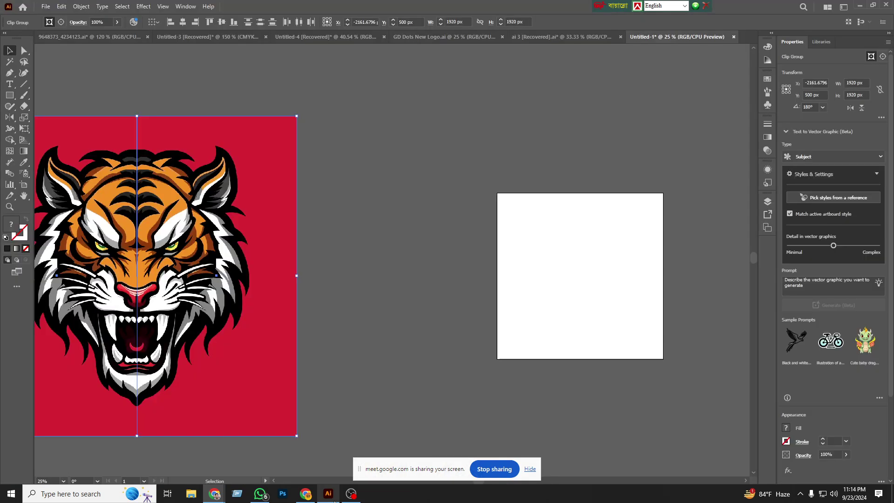
mouse_move(385, 319)
mouse_down()
mouse_move(54, 94)
mouse_move(58, 109)
mouse_up()
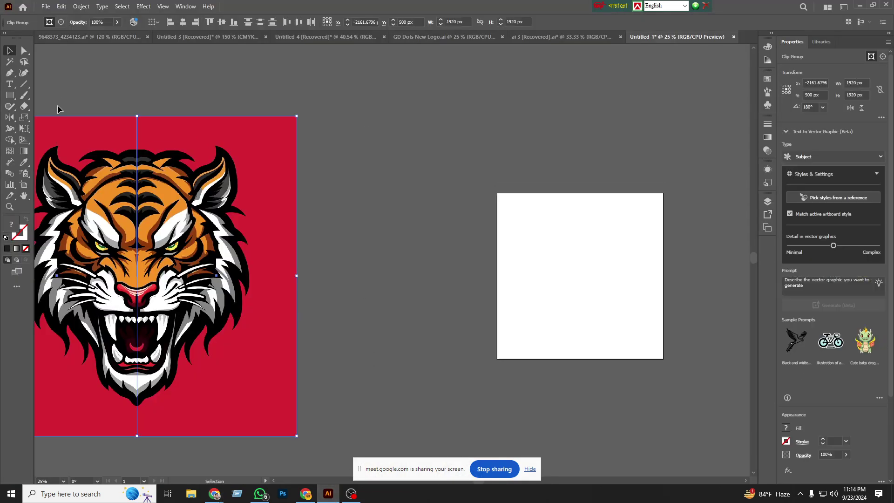
key(Delete)
key(ctrl+v)
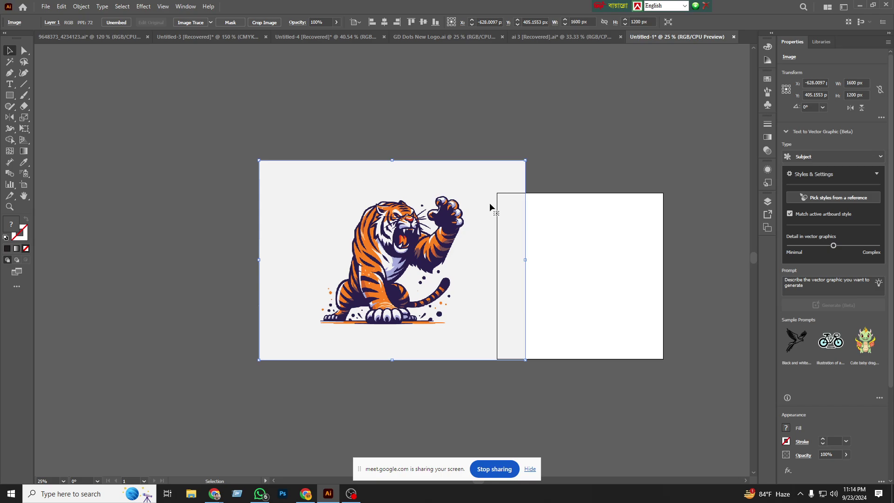
drag(435, 247, 299, 233)
click(461, 278)
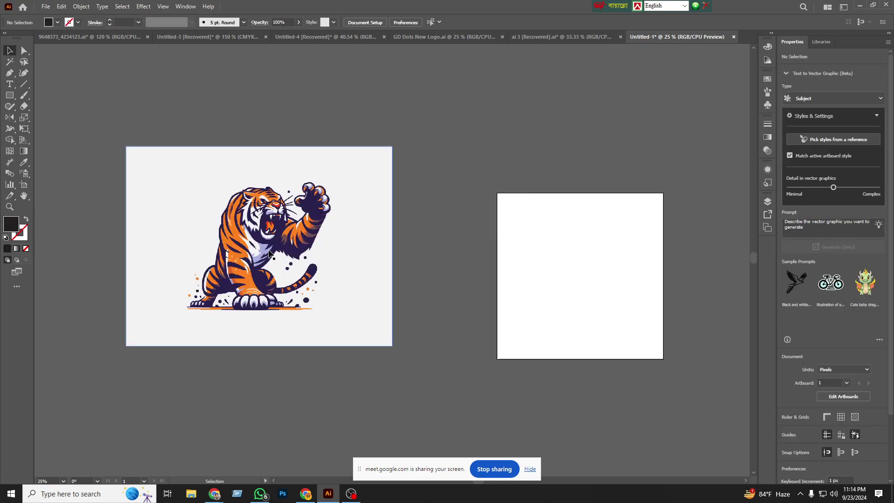
Step: Mirror the tiger picture horizontally with the Reflect tool and move it to the upper left
click(269, 253)
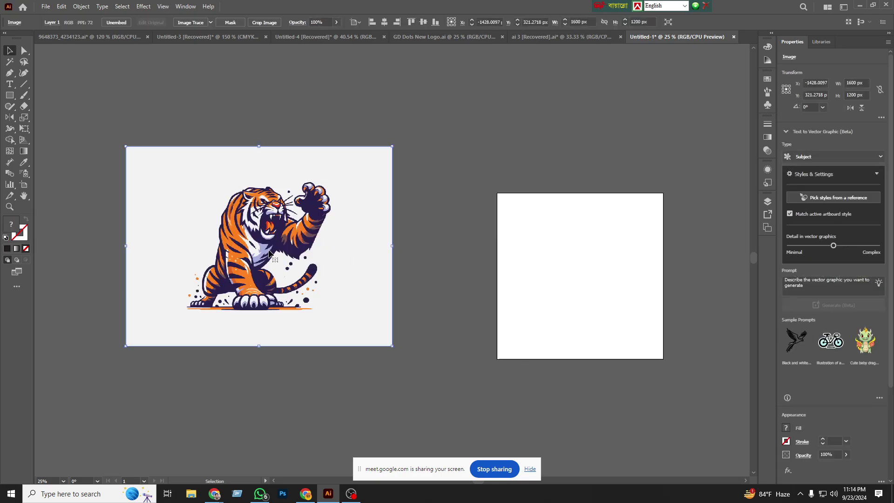
click(10, 118)
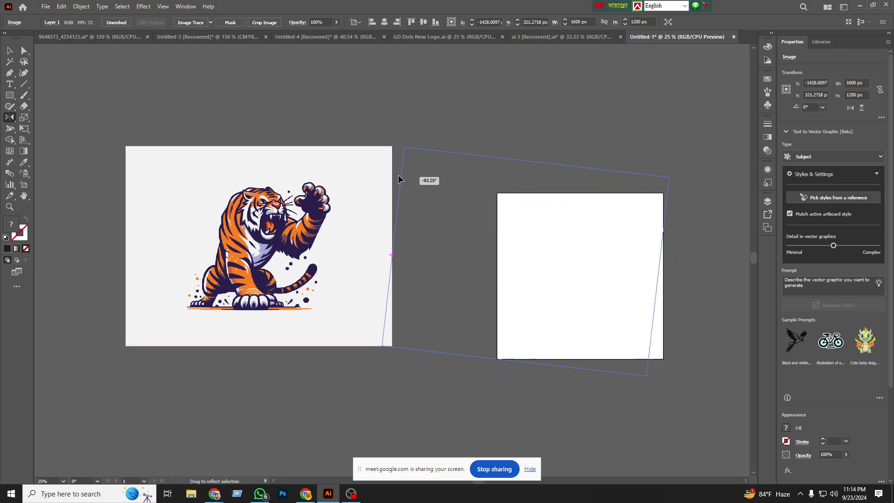
drag(393, 148, 381, 188)
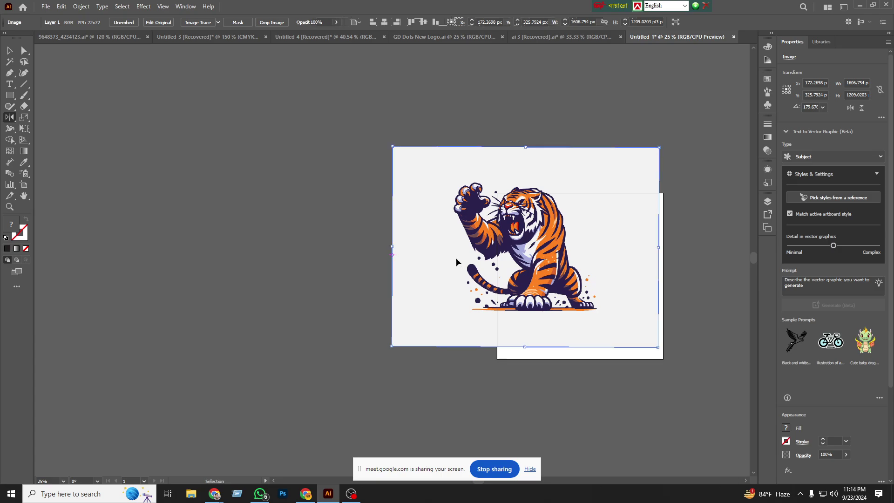
key(ctrl+z)
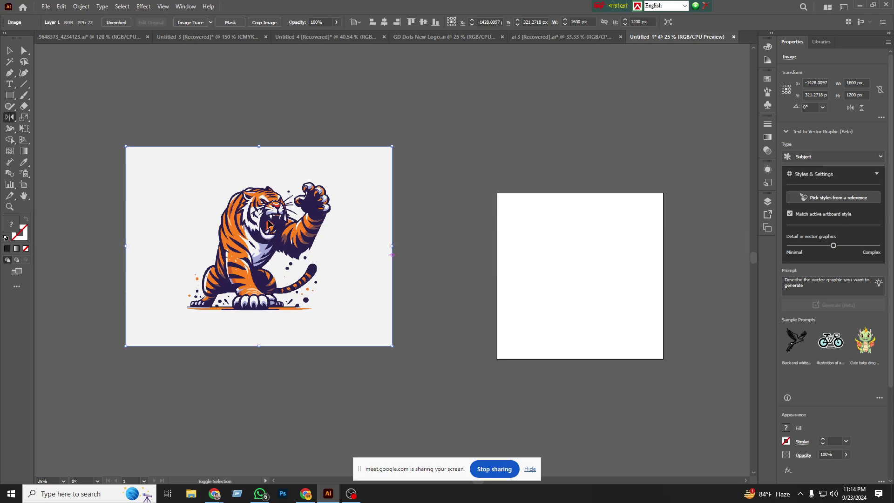
drag(252, 215, 488, 252)
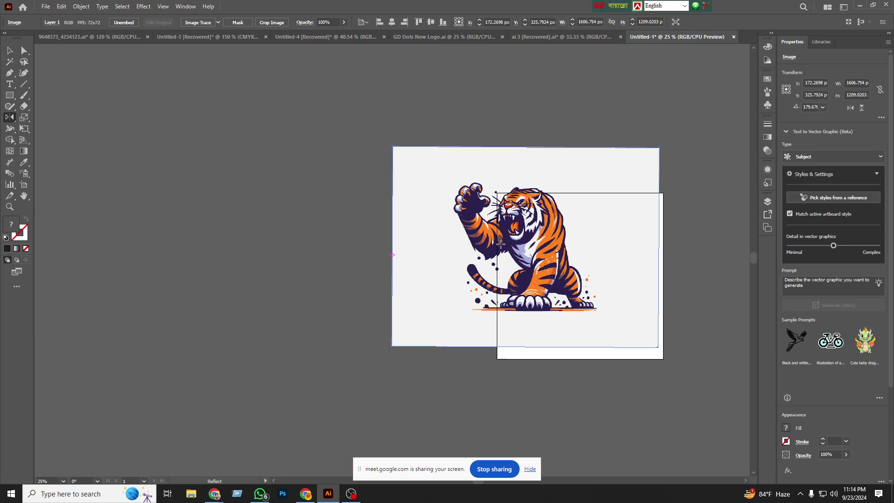
key(v)
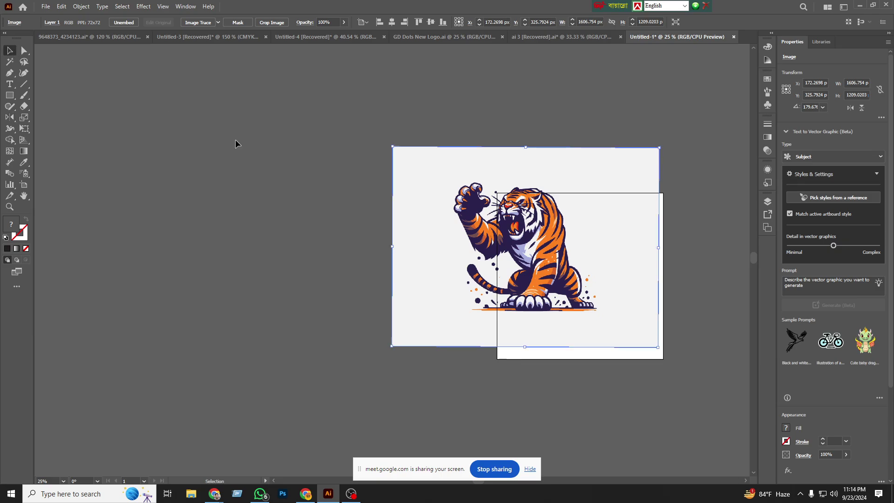
click(236, 141)
drag(618, 229, 329, 179)
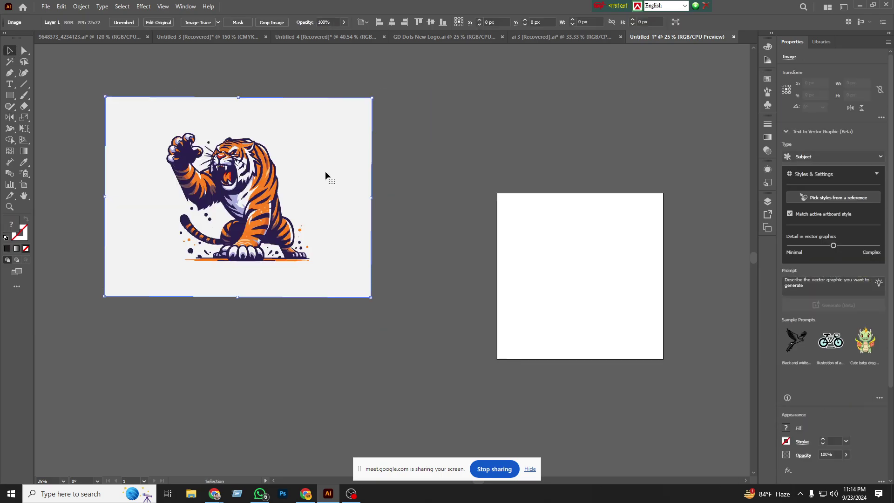
click(456, 213)
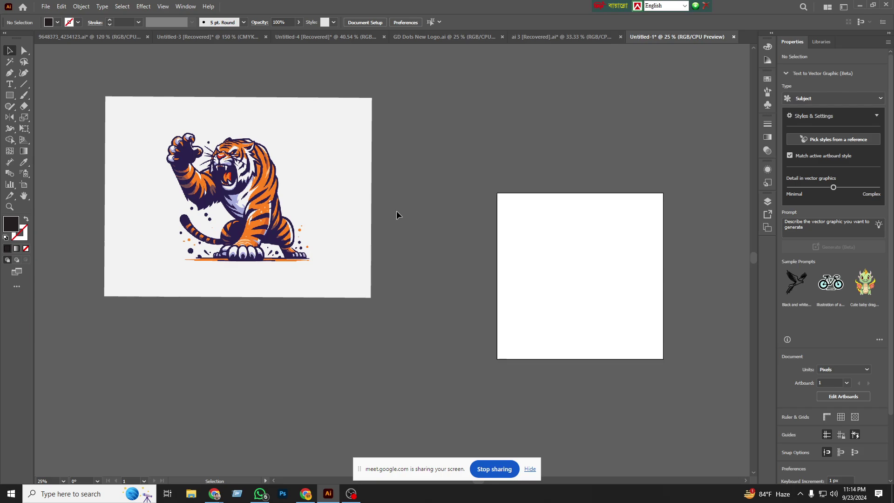
click(209, 215)
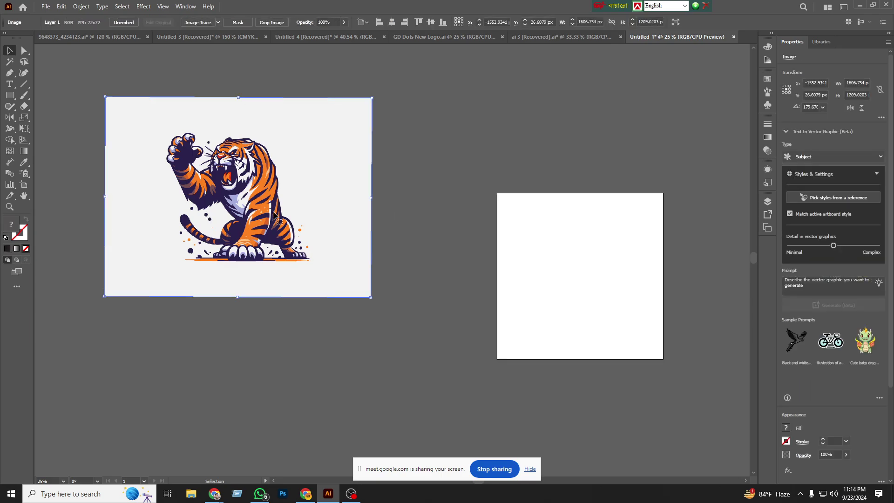
Step: Delete the tiger picture, zoom in and draw a circle with the Ellipse tool
key(Delete)
key(ctrl+plus)
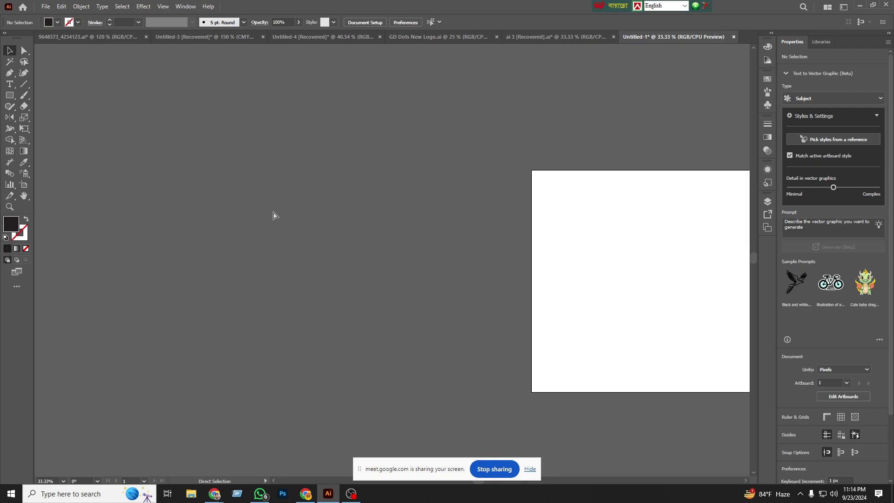
click(9, 95)
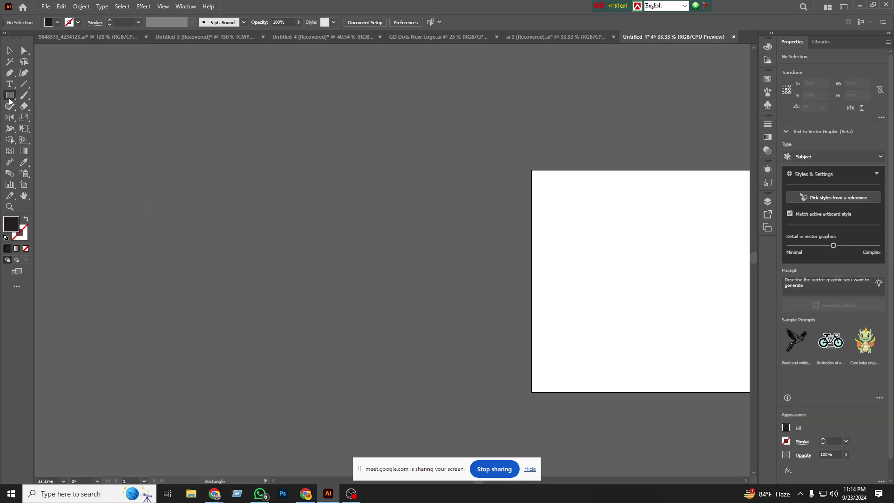
right_click(9, 95)
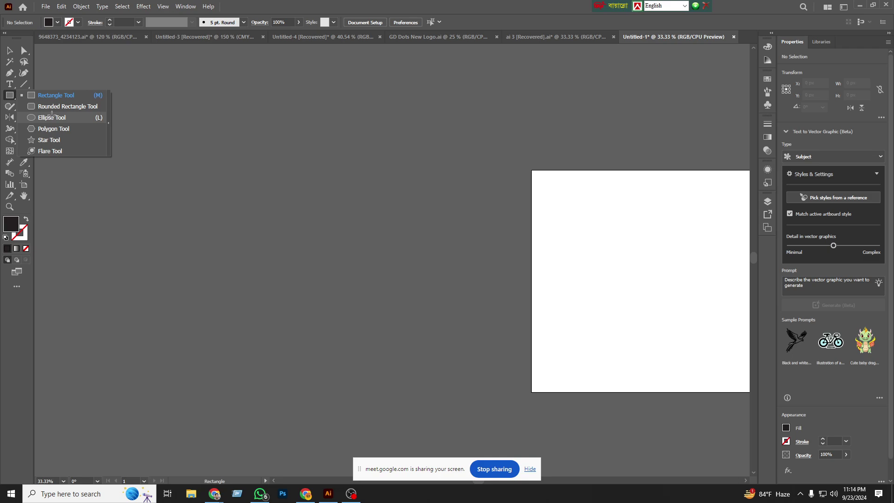
click(52, 117)
drag(216, 170, 354, 308)
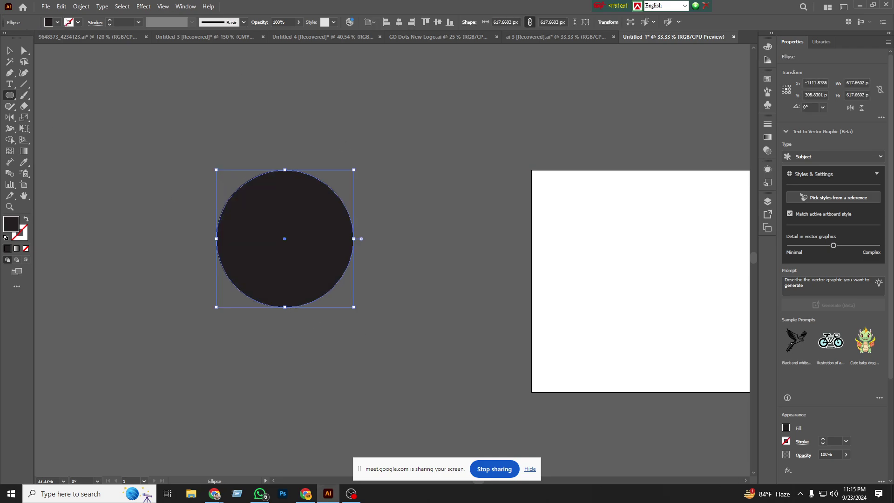
Step: Fill the circle green, duplicate it overlapping to the right, and select both circles
click(57, 22)
click(71, 44)
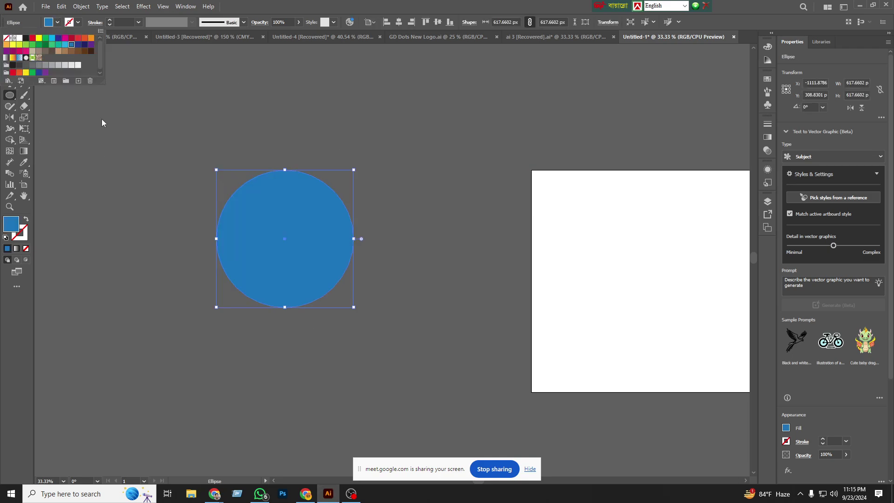
click(45, 45)
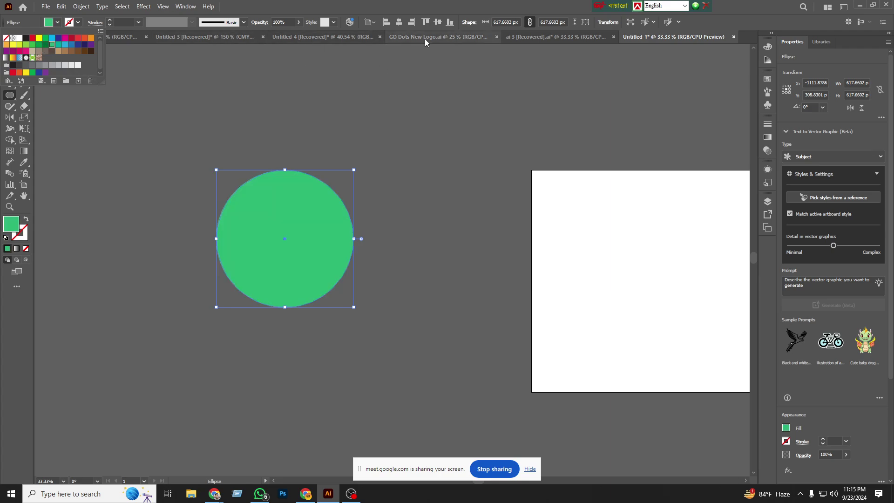
click(10, 51)
drag(273, 244, 380, 250)
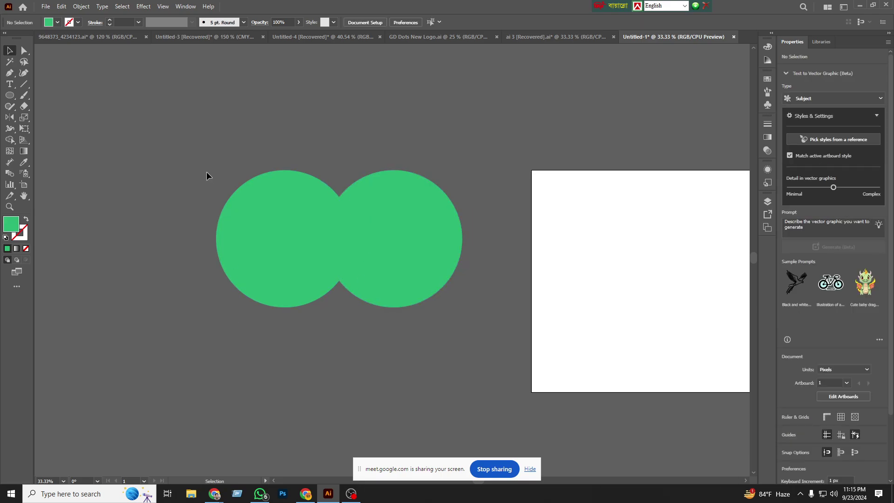
drag(207, 174, 521, 321)
Step: Delete both outer crescents with Shape Builder, leaving the green lens-shaped leaf
click(9, 140)
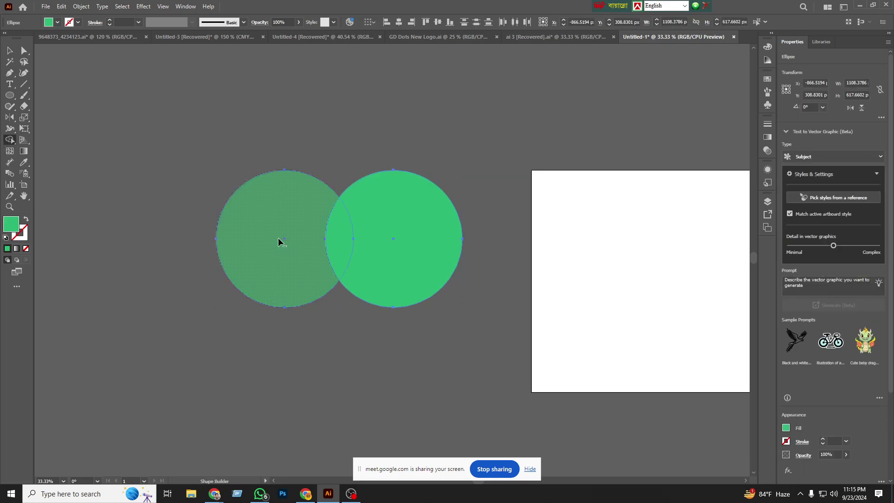
alt+click(279, 239)
alt+click(395, 263)
click(9, 51)
click(363, 254)
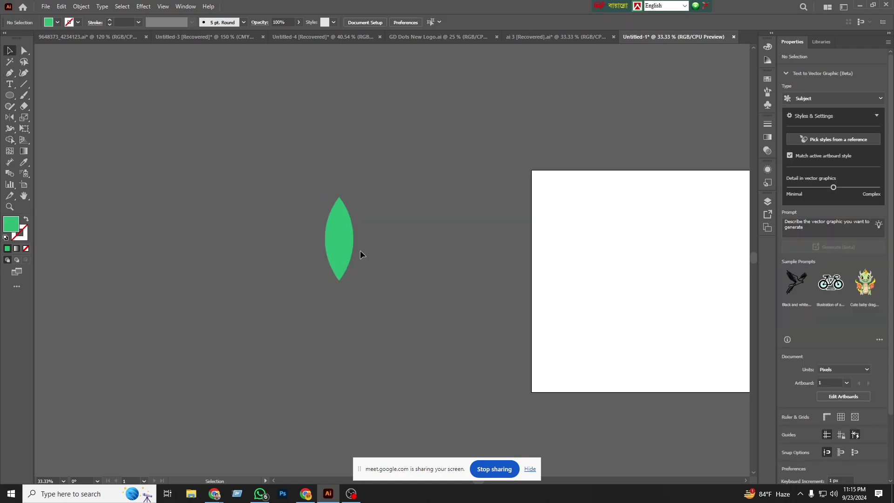
click(351, 226)
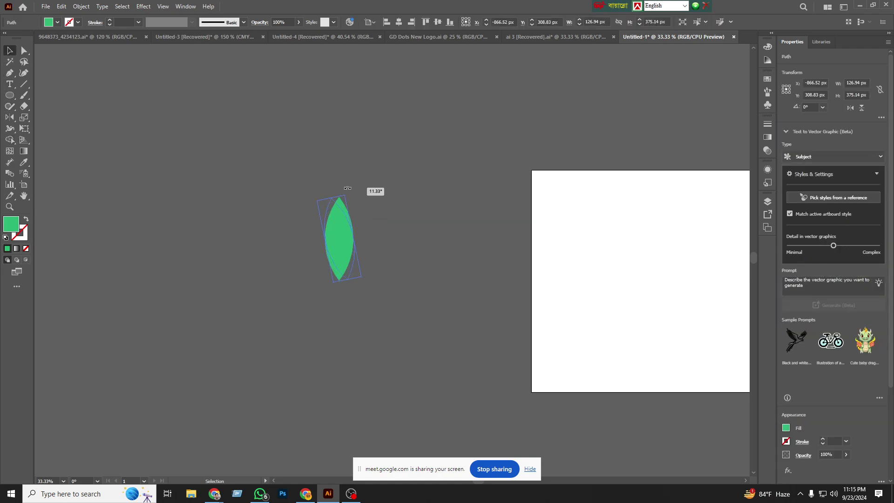
Step: Tilt the leaf, discarding an extra rotated copy, and select the final leaf
drag(358, 192, 354, 186)
click(401, 216)
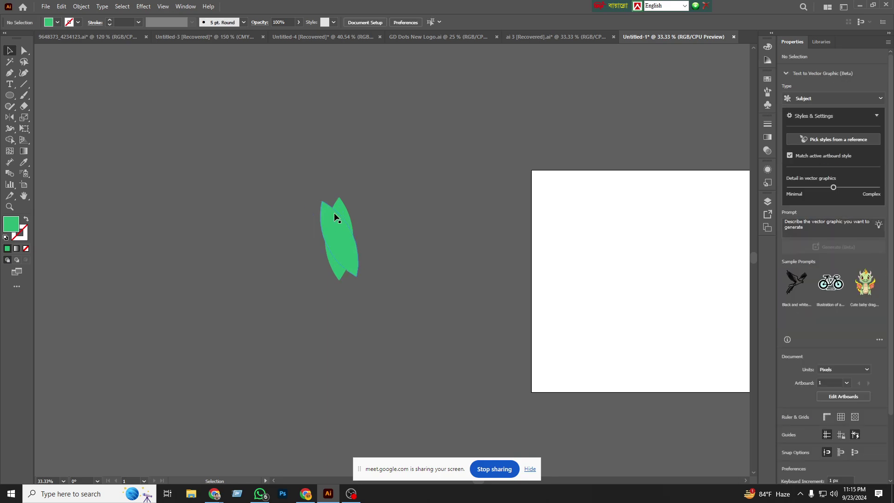
click(344, 205)
key(Delete)
click(342, 233)
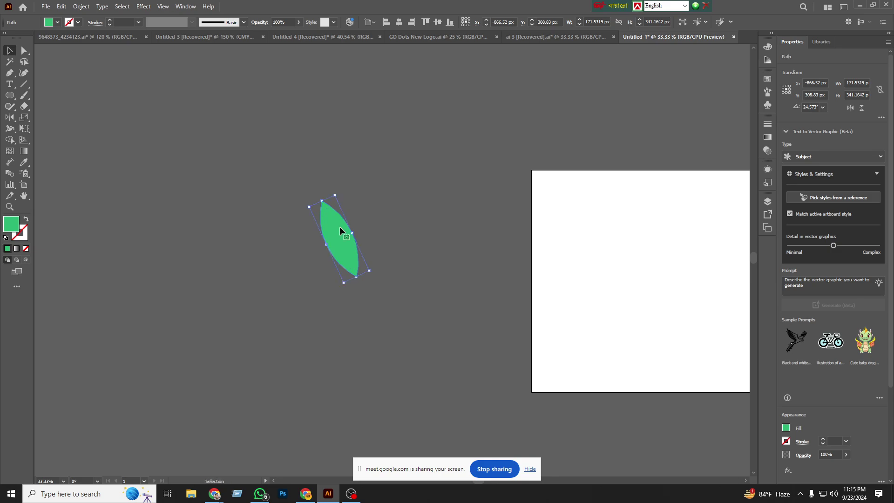
Step: Reflect a copy of the leaf into a two-leaf V, move the pair, then delete it
right_click(340, 230)
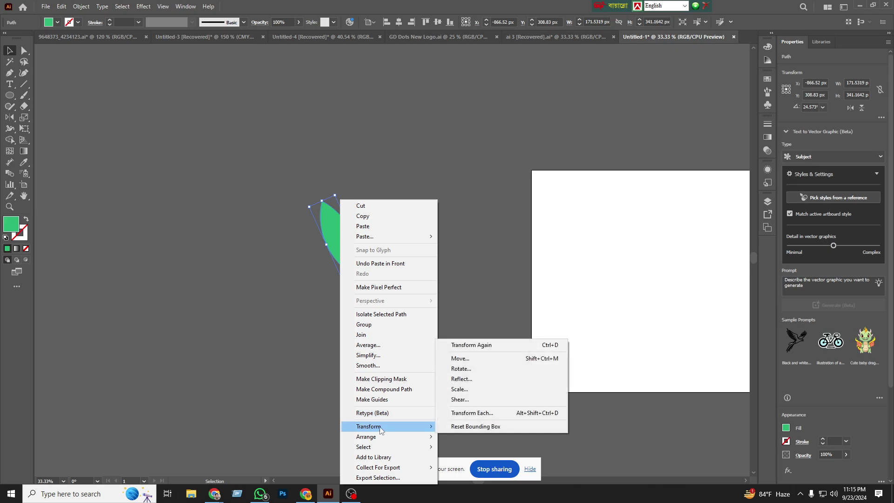
mouse_move(369, 426)
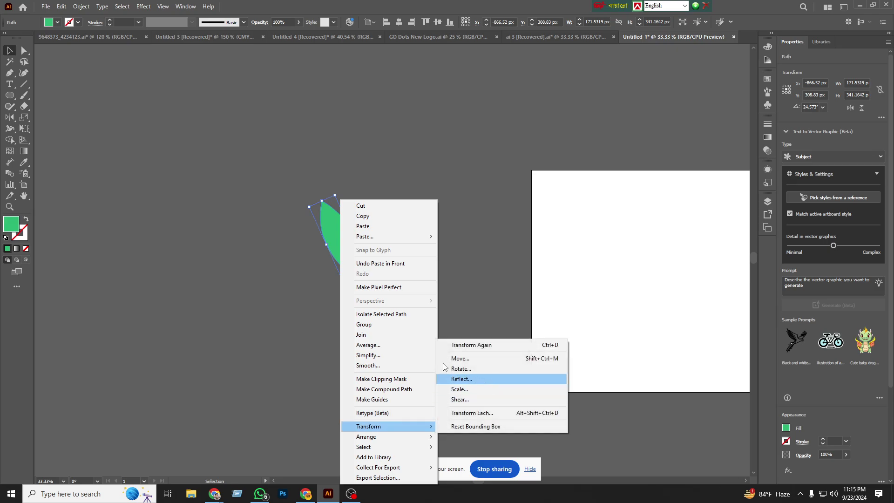
click(472, 381)
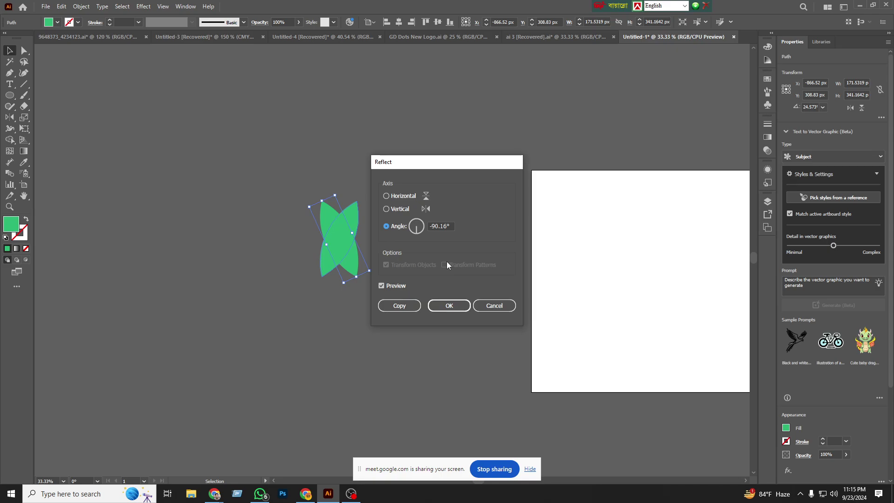
click(399, 305)
drag(340, 239, 375, 242)
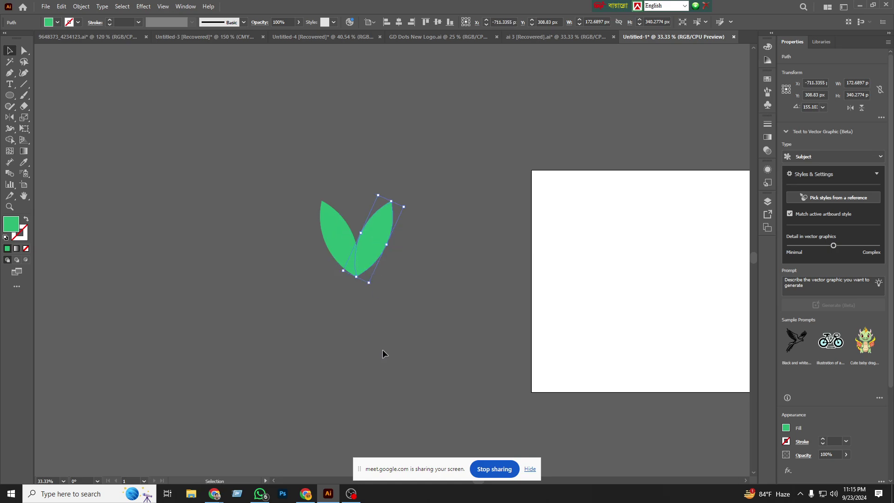
click(383, 354)
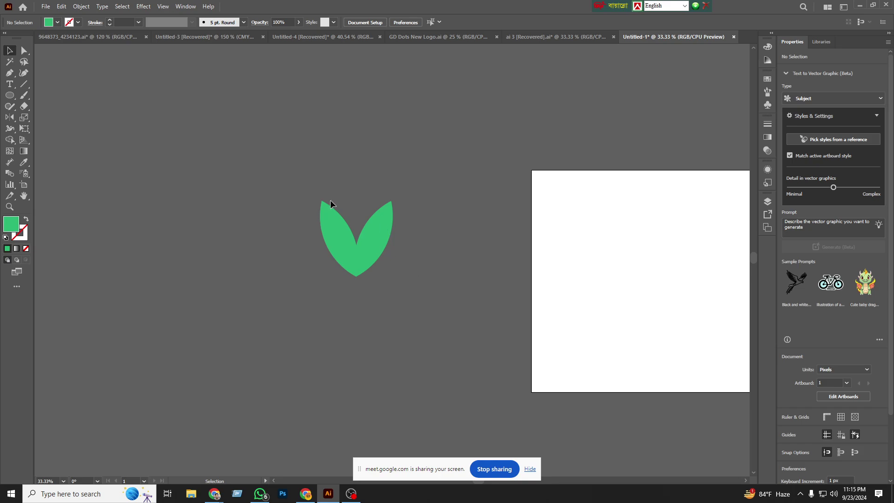
drag(300, 193, 457, 309)
drag(351, 215, 306, 150)
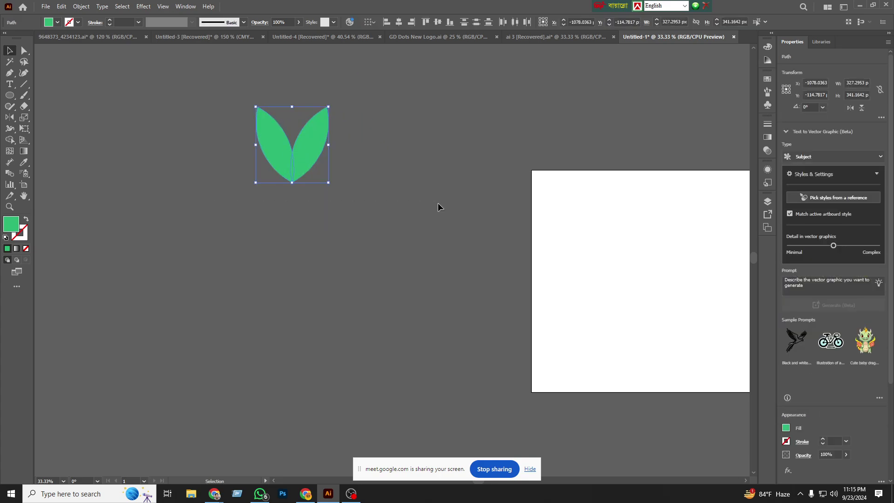
key(Delete)
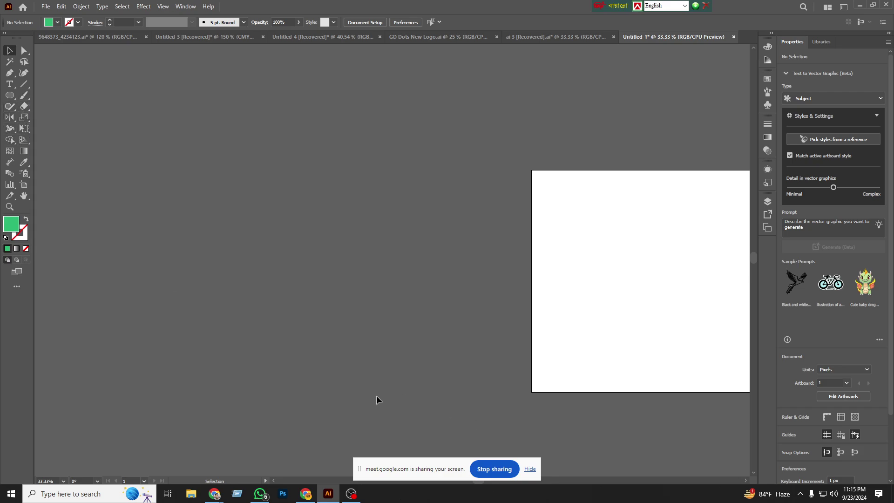
mouse_move(215, 493)
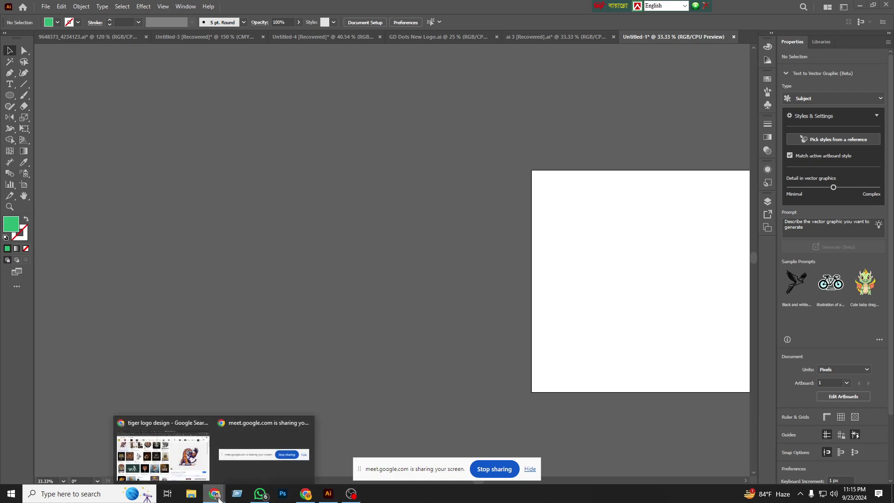
Step: Switch to Chrome and show the GD Dots- 2004 Facebook group tab
click(165, 463)
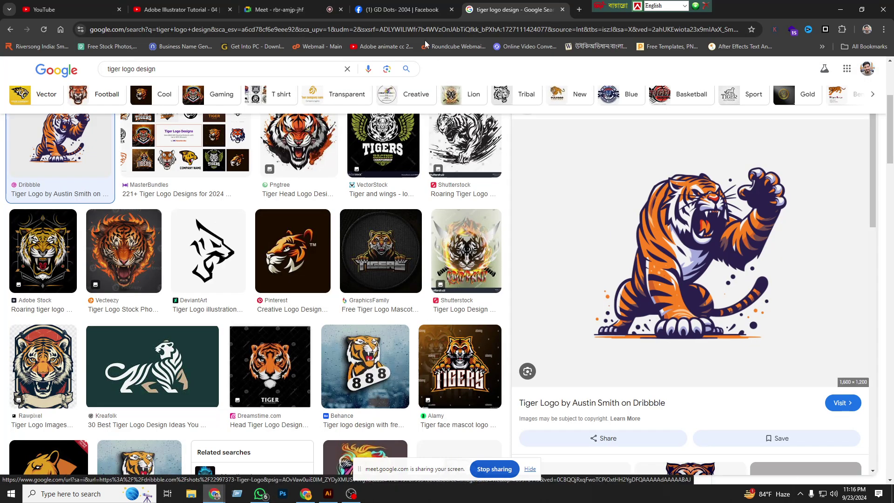
click(395, 4)
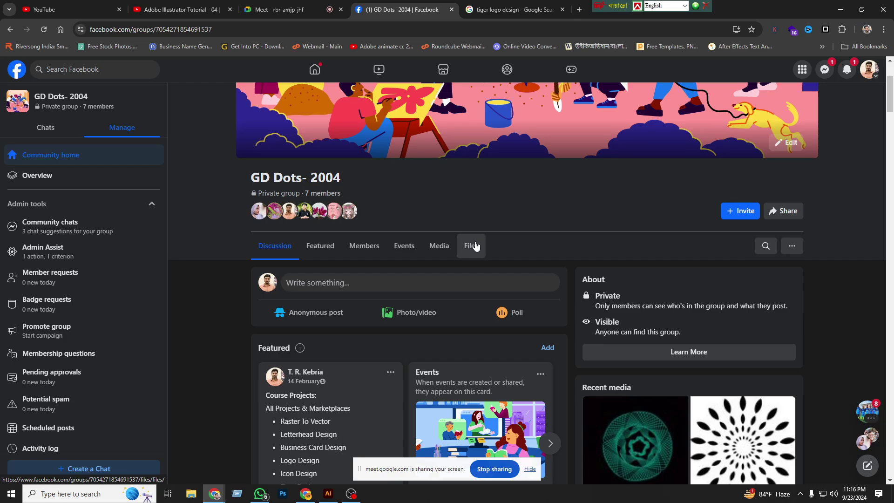
Step: Open fiverr.com in a new tab and search for 'mandala design'
click(580, 9)
text(fiv)
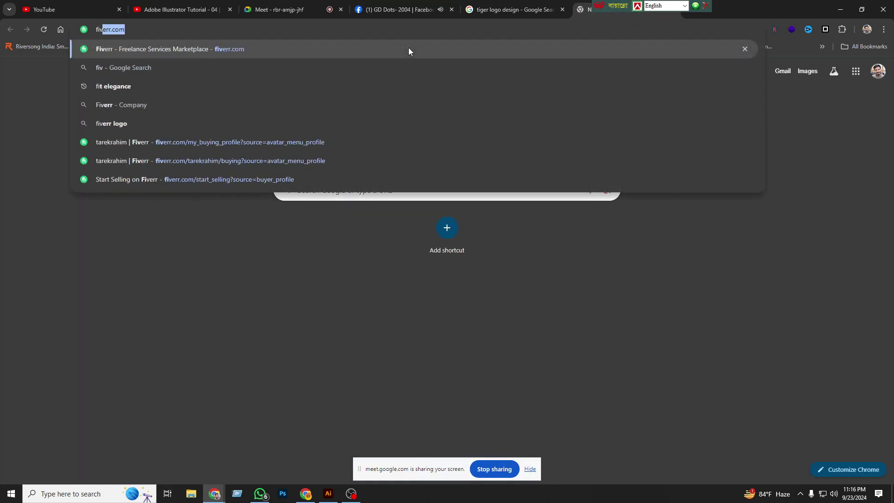
key(Return)
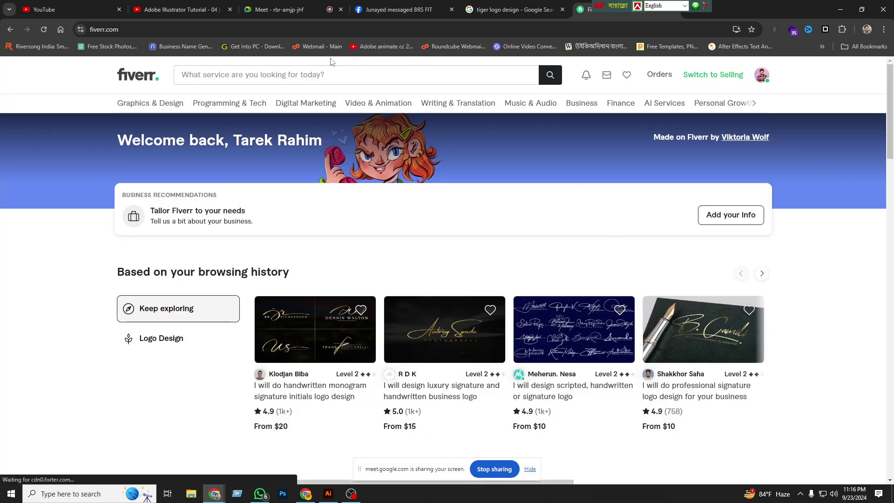
click(247, 72)
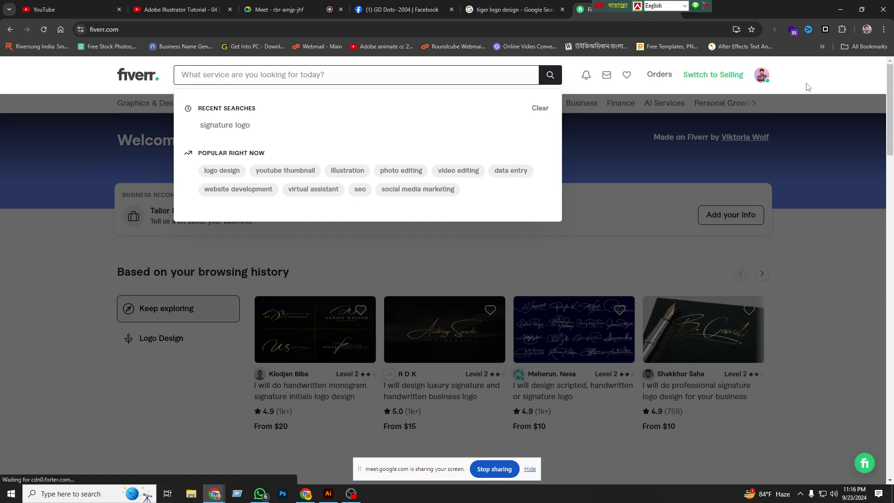
text(manda)
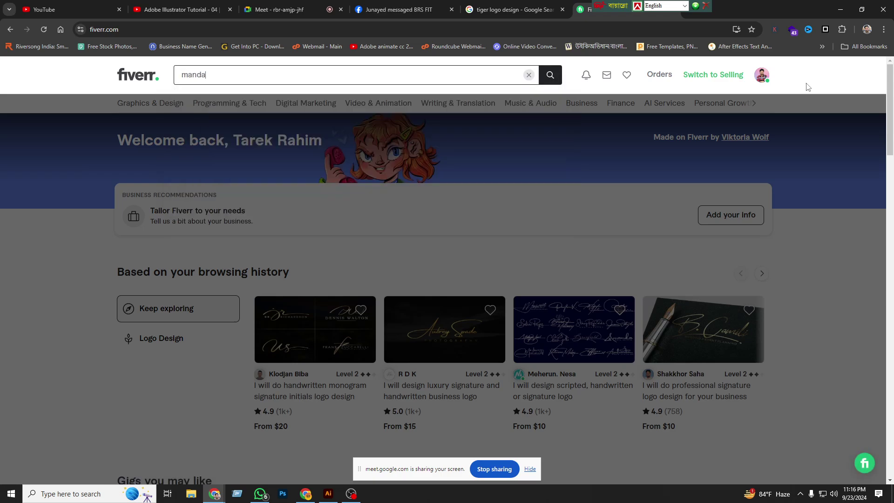
text(la design)
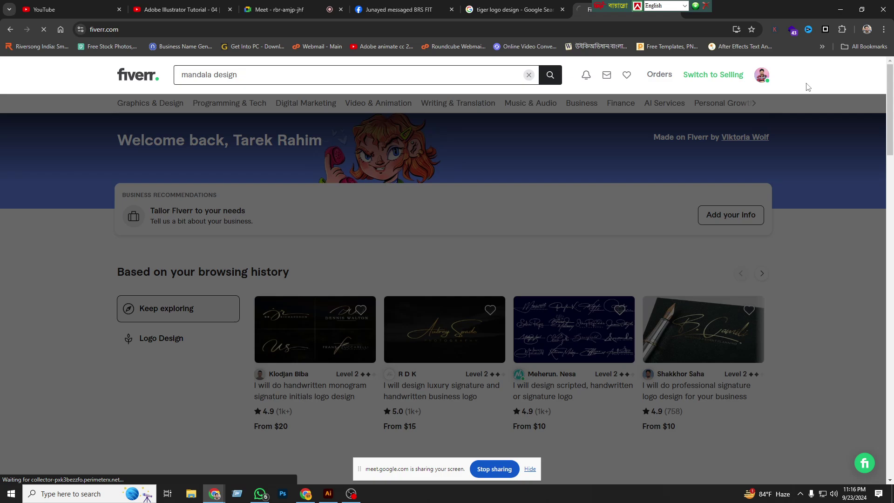
key(Return)
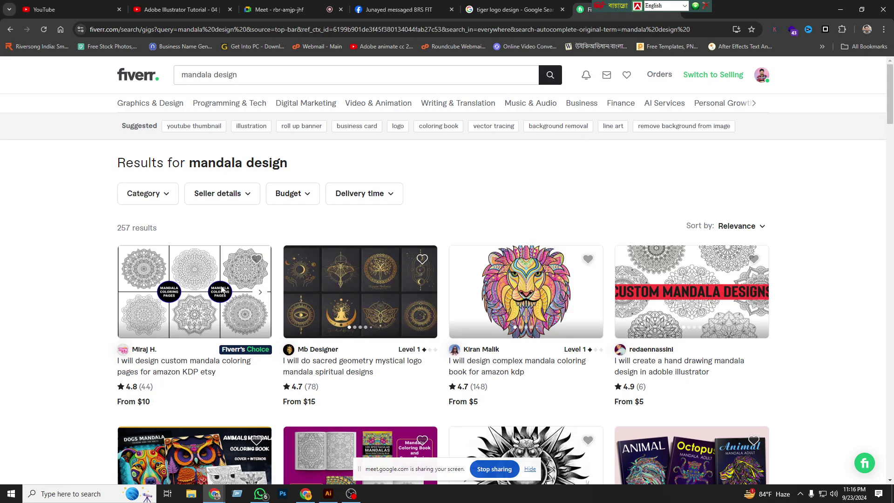
Step: Open the first mandala coloring pages gig and check its Standard and $50 Premium packages
click(234, 264)
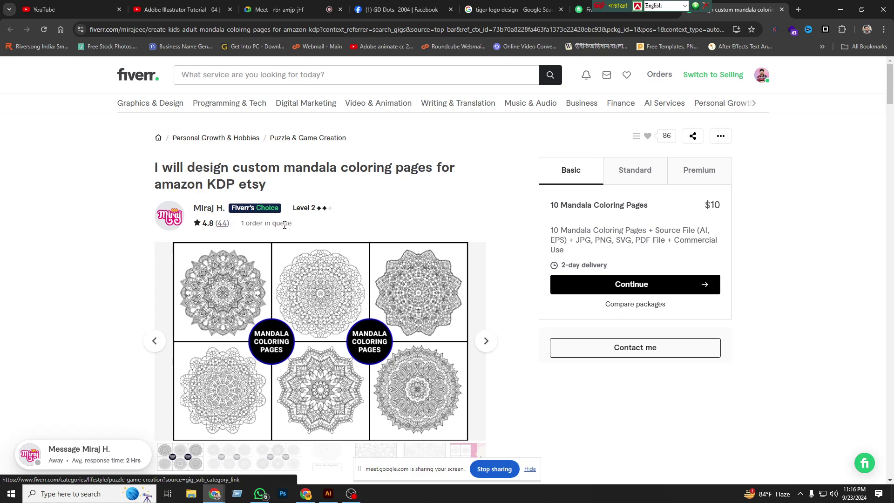
drag(293, 224, 240, 225)
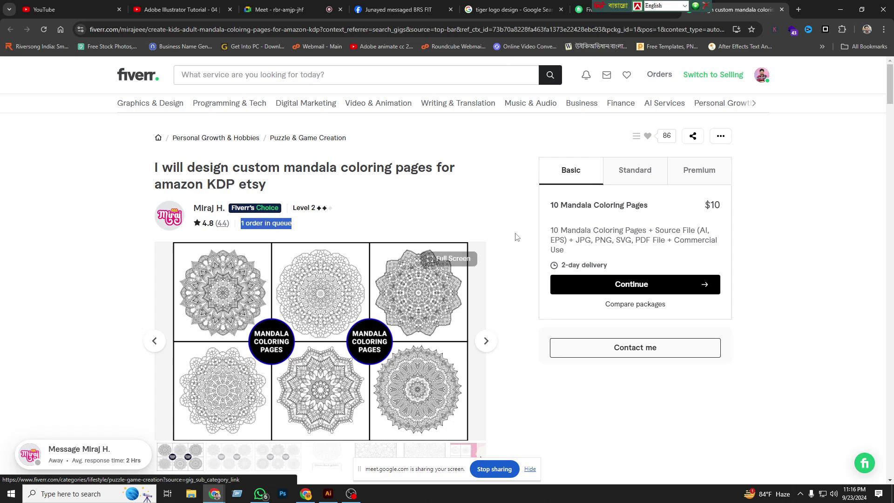
click(717, 208)
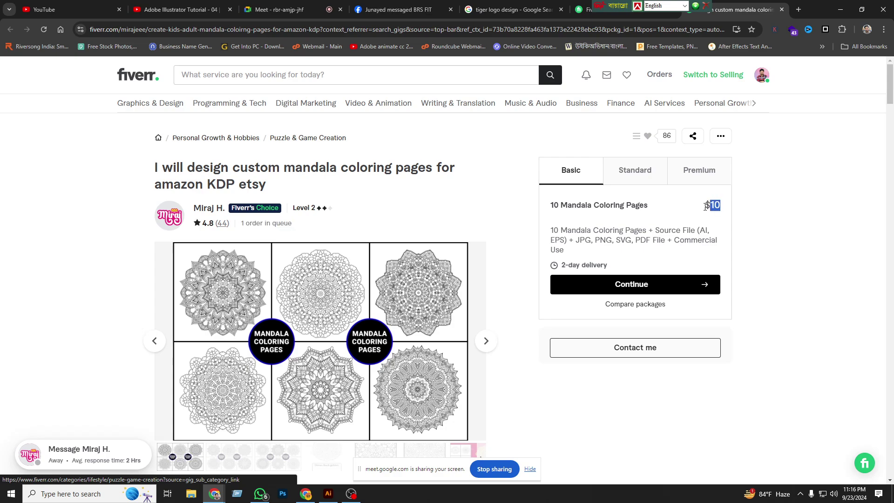
click(630, 174)
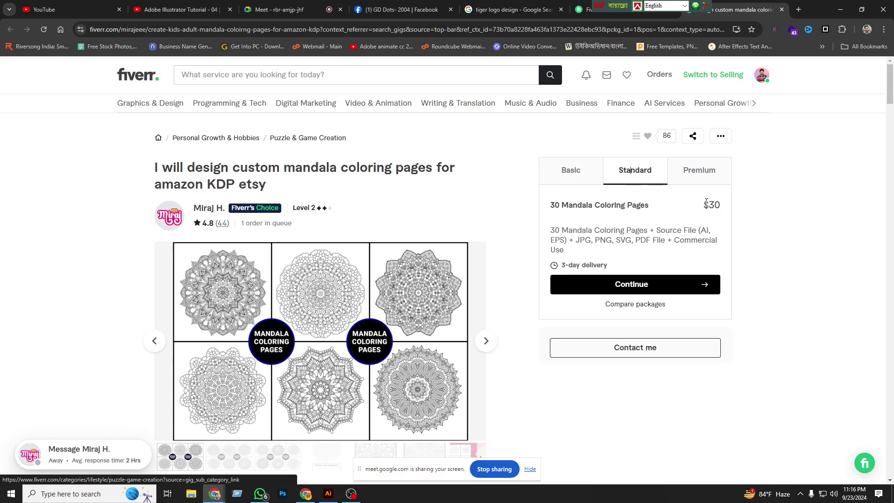
click(709, 179)
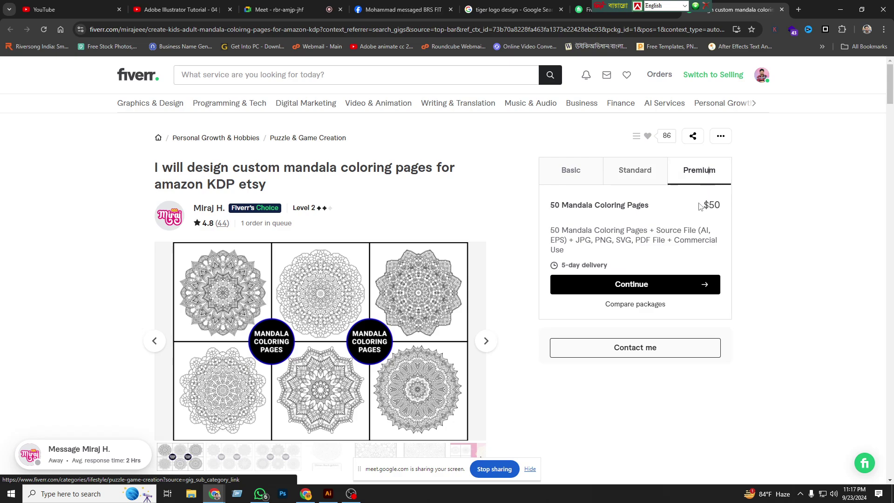
drag(702, 205, 728, 212)
Step: Compare the Basic and Premium tiers again, ending on the $30 Standard package
click(571, 173)
click(711, 176)
click(599, 176)
click(649, 176)
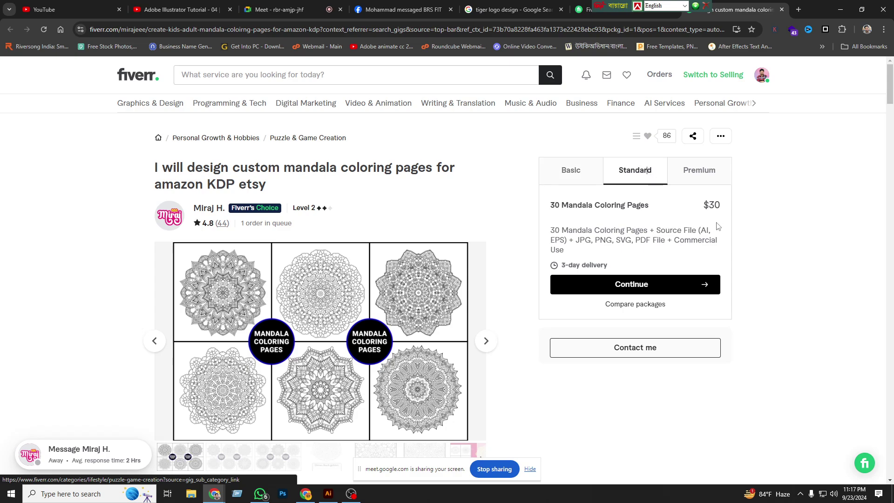
drag(726, 211, 704, 211)
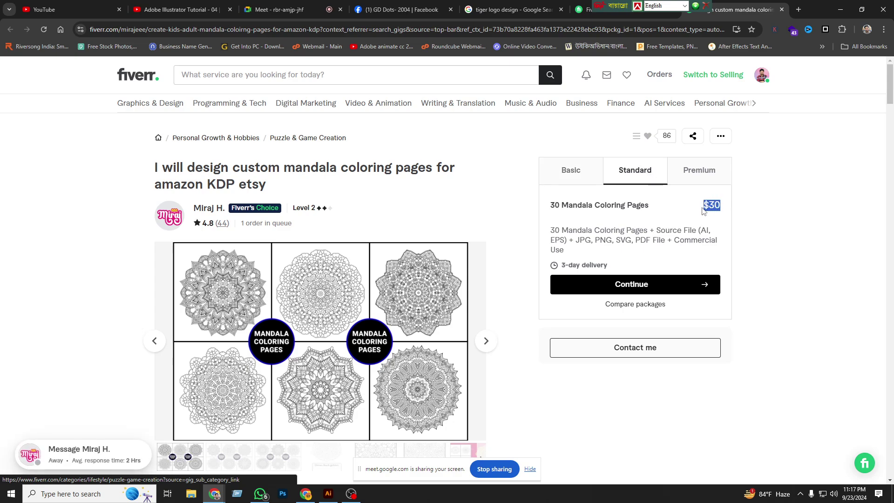
click(10, 494)
scroll(76, 389, down, 4)
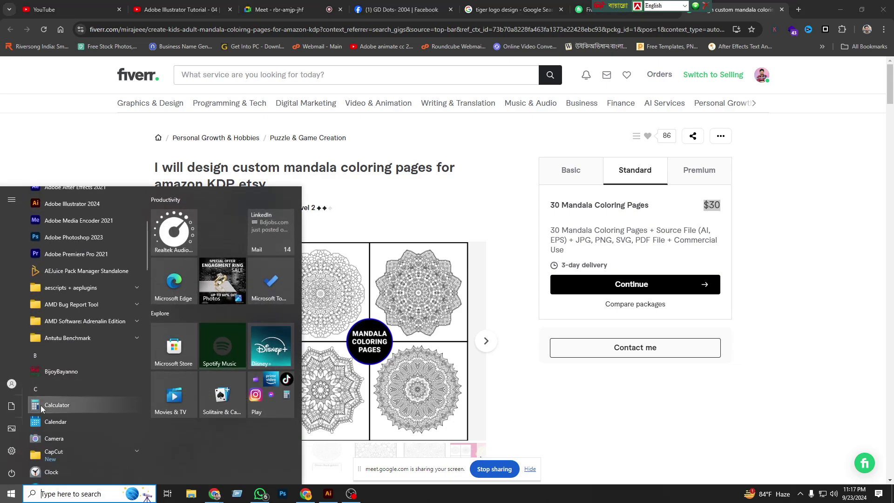
Step: Launch Calculator, compute 125 × 30, then clear the result
click(55, 400)
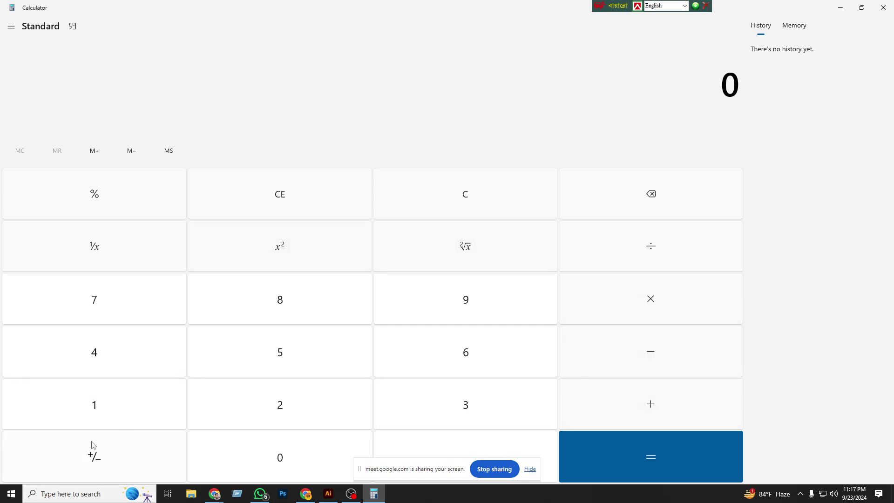
click(96, 407)
click(322, 410)
click(284, 357)
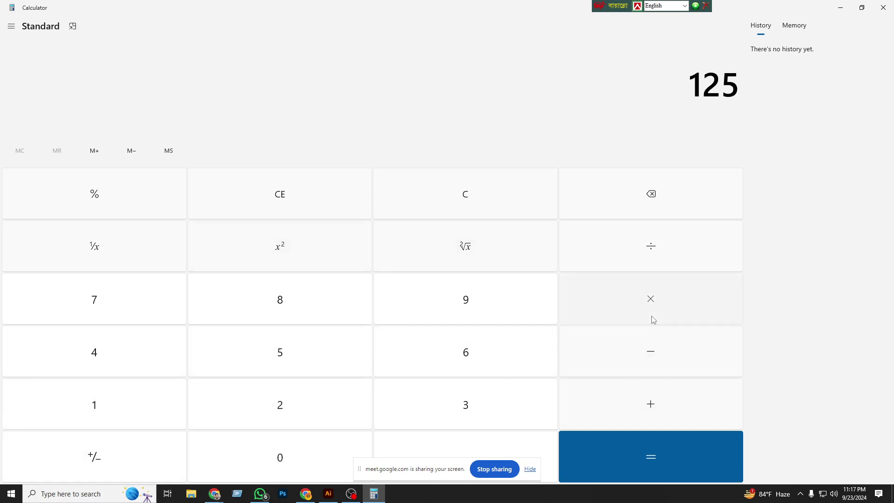
click(650, 299)
click(469, 406)
click(289, 469)
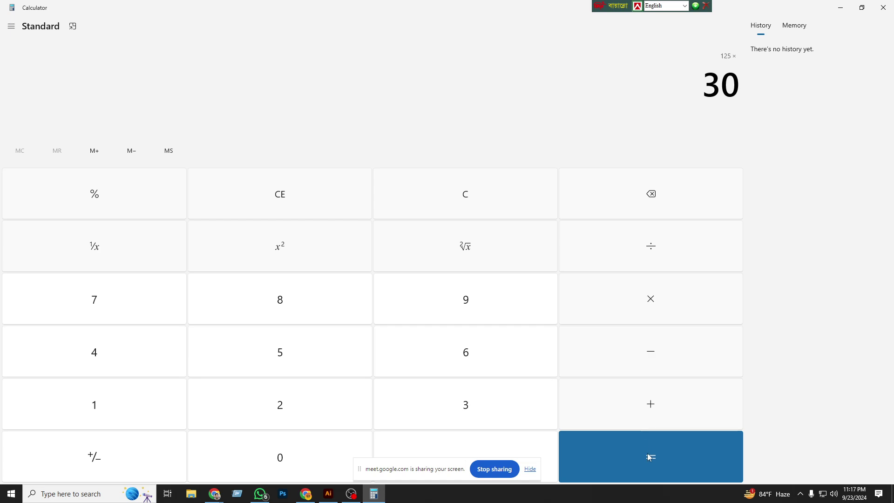
click(658, 462)
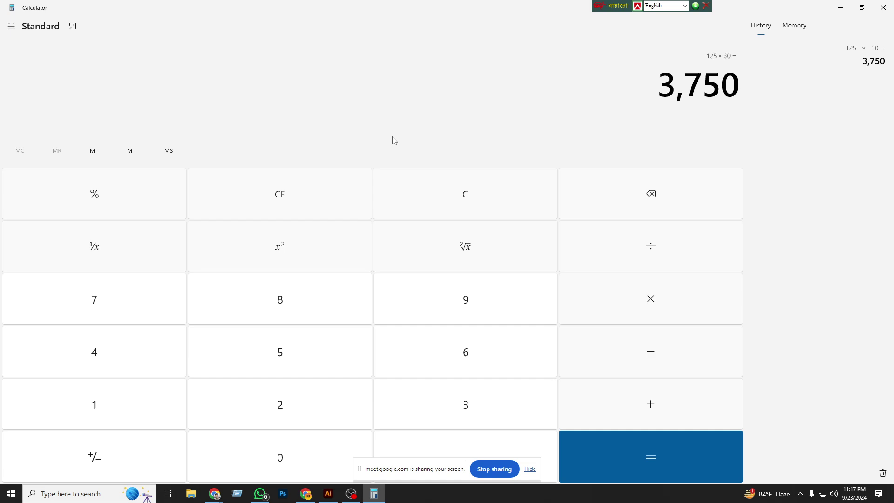
click(294, 182)
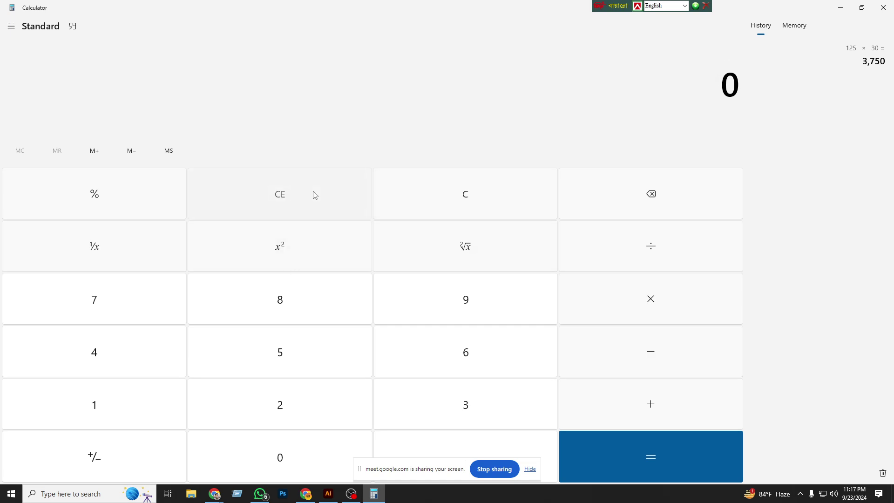
Step: Re-enter 125 × 30 in Calculator to get 3,750
click(149, 402)
click(285, 404)
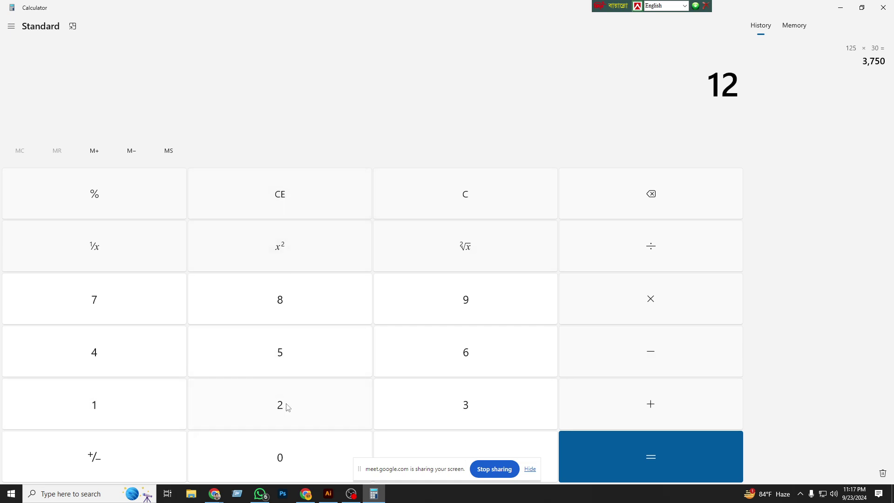
click(294, 357)
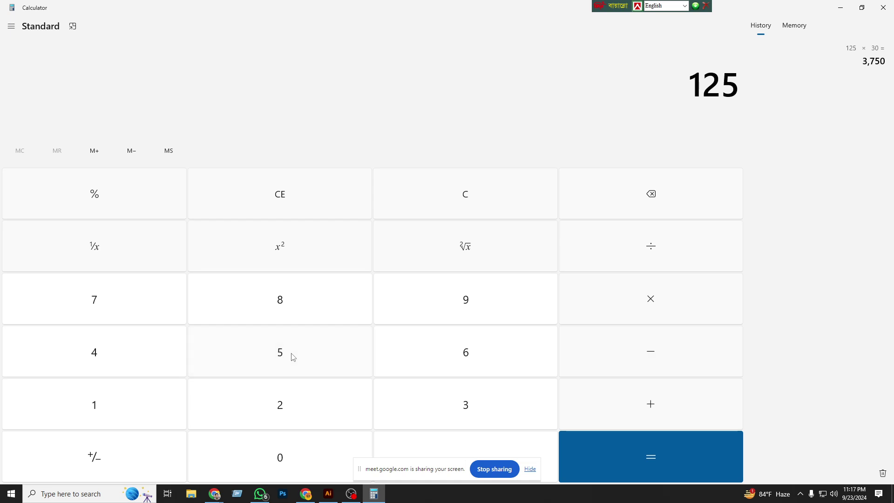
click(652, 305)
click(477, 403)
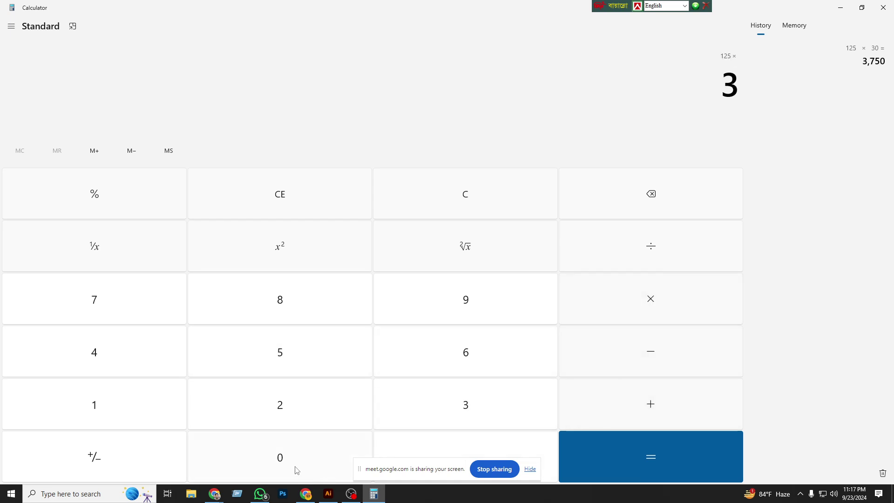
click(295, 470)
click(715, 449)
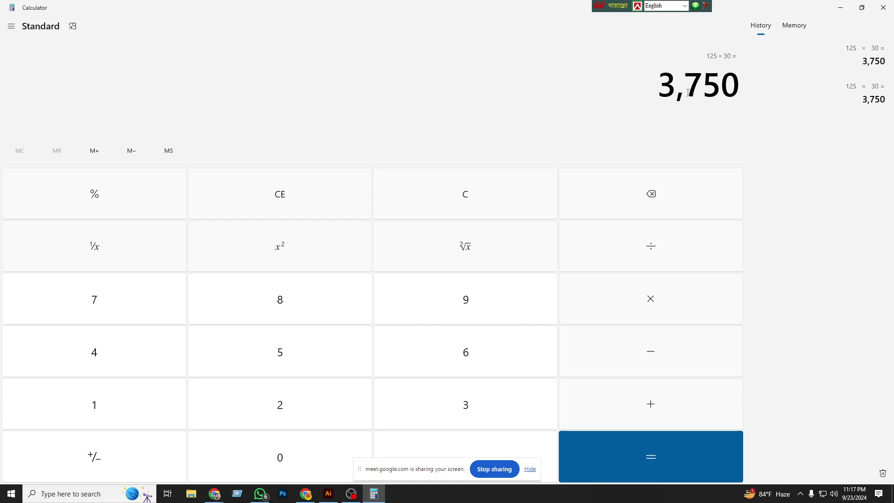
Step: Multiply 3,750 by 44 to get 165,000, then minimize Calculator
click(654, 299)
double_click(118, 359)
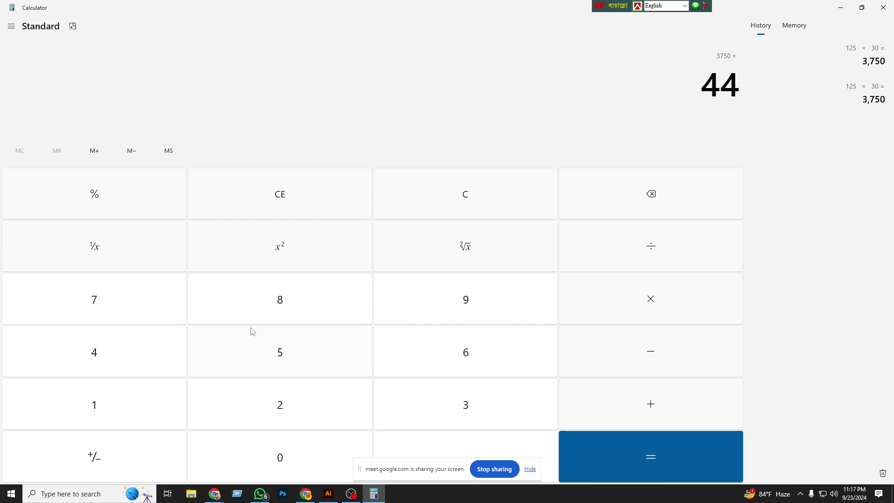
click(665, 459)
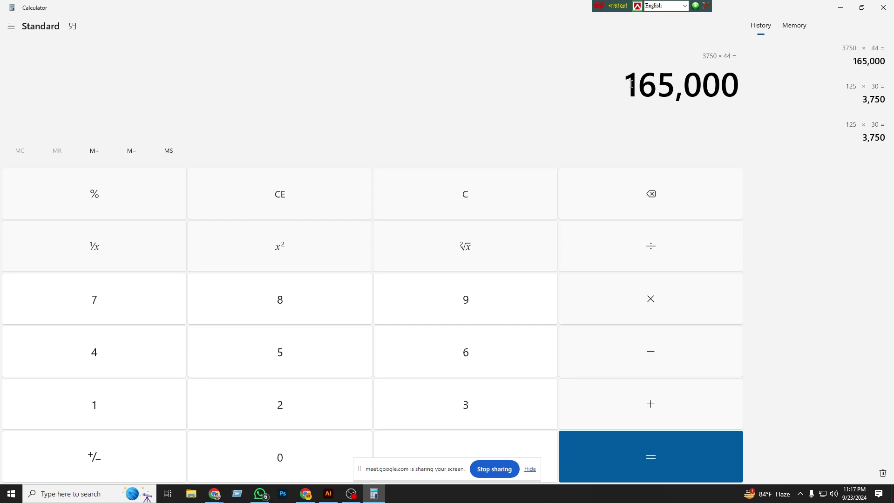
drag(631, 84, 743, 91)
click(841, 8)
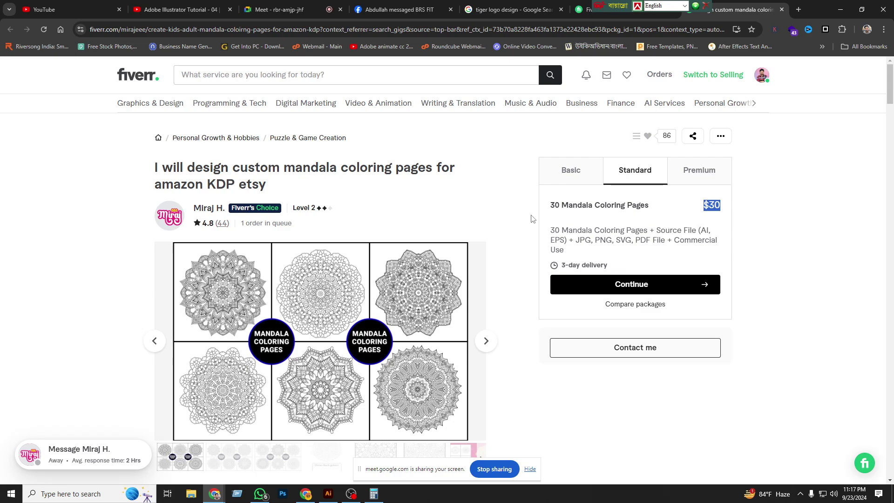
Step: View the $50 Premium package, return to Standard, and scroll to About this gig
click(691, 172)
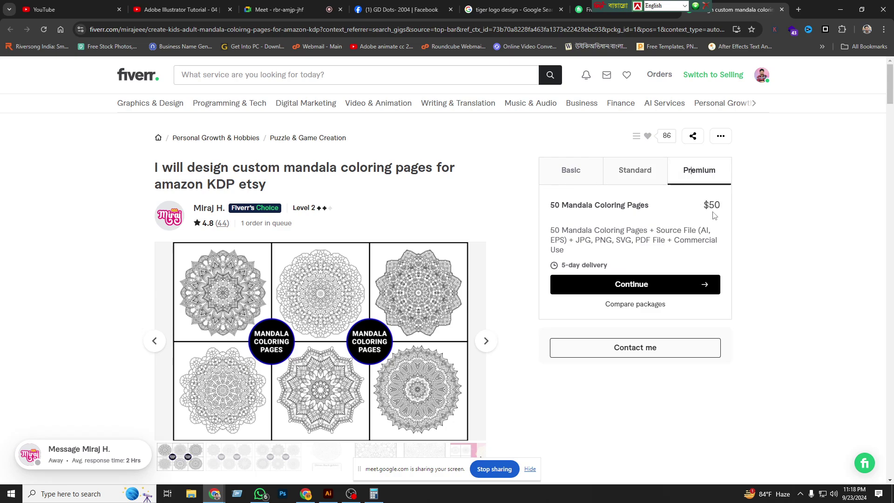
drag(722, 209, 671, 210)
click(783, 238)
click(633, 172)
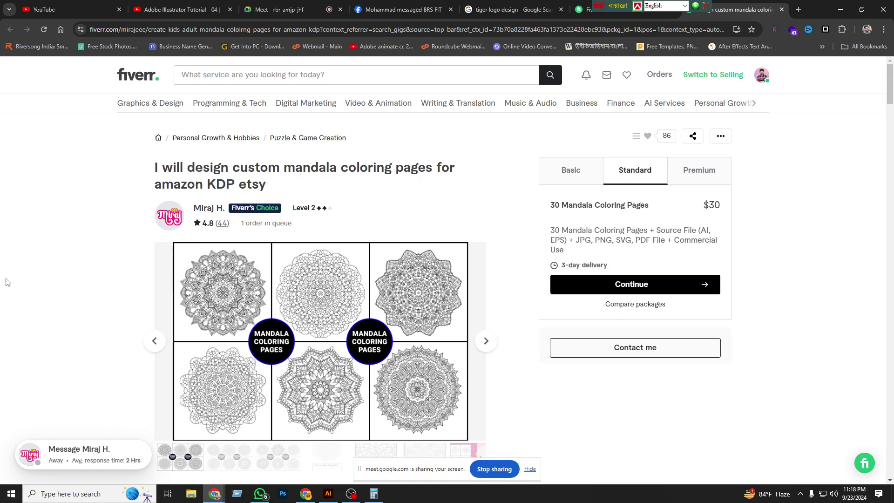
scroll(7, 283, down, 8)
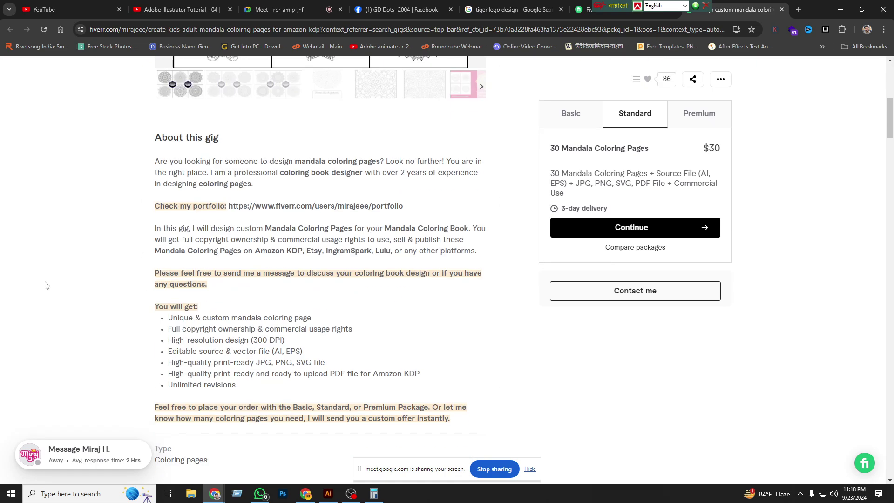
Step: In the mandala design results tab, open the complex mandala design gig, then go back
click(513, 10)
click(584, 9)
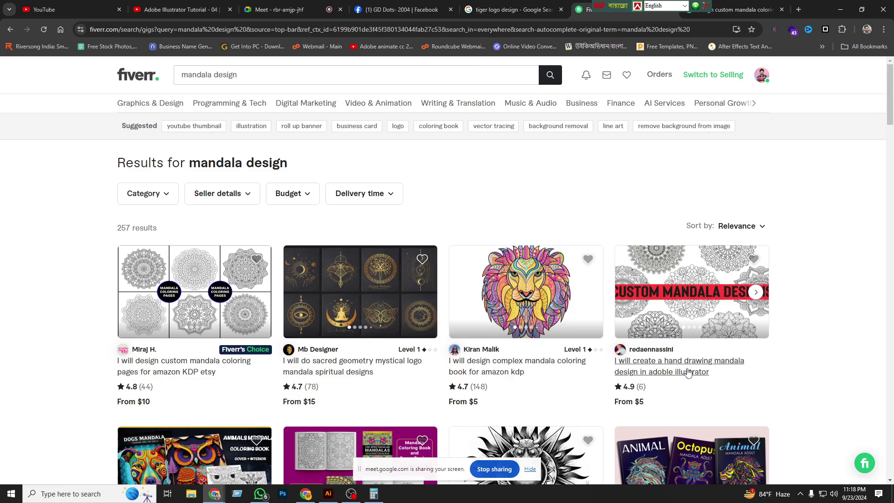
scroll(532, 378, down, 5)
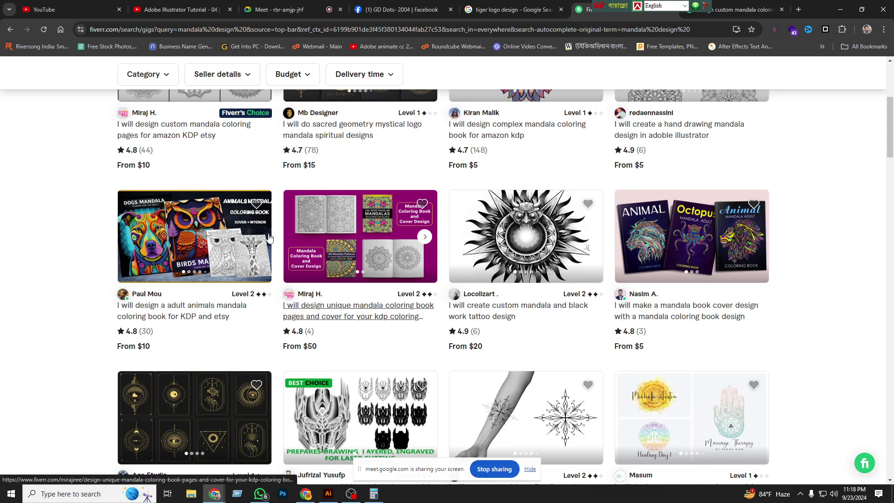
scroll(219, 256, down, 2)
scroll(221, 258, down, 3)
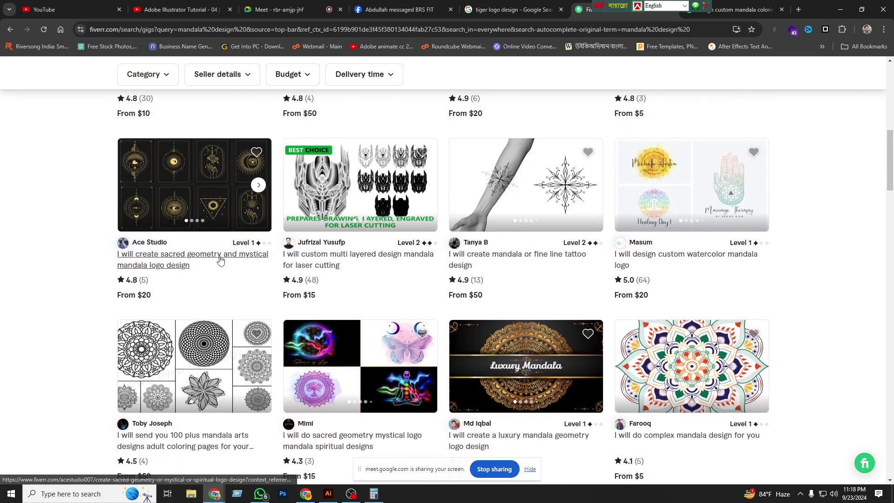
mouse_move(691, 365)
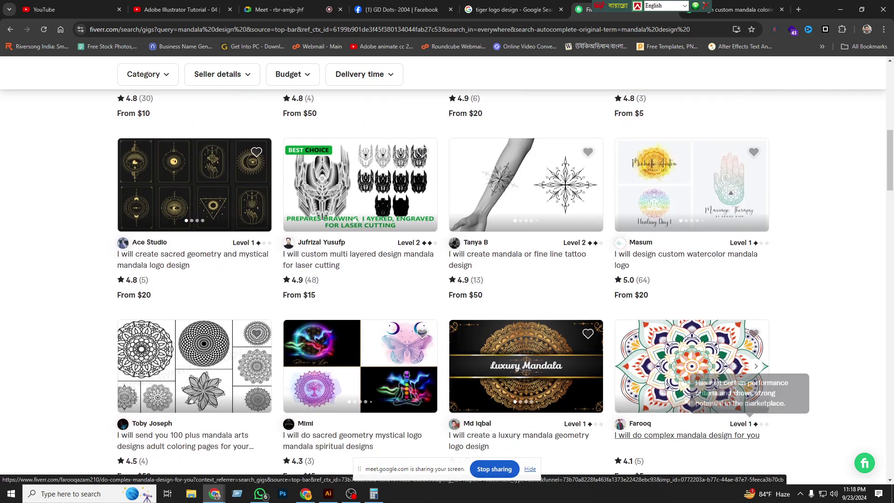
click(697, 365)
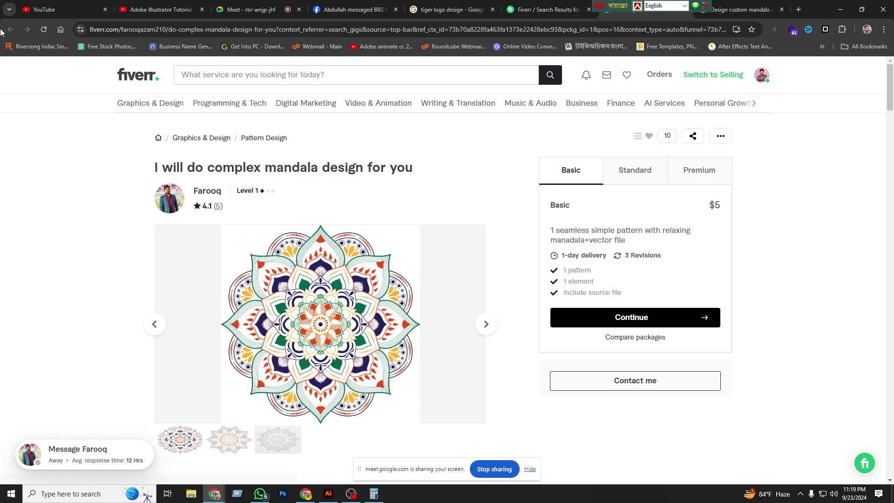
click(564, 6)
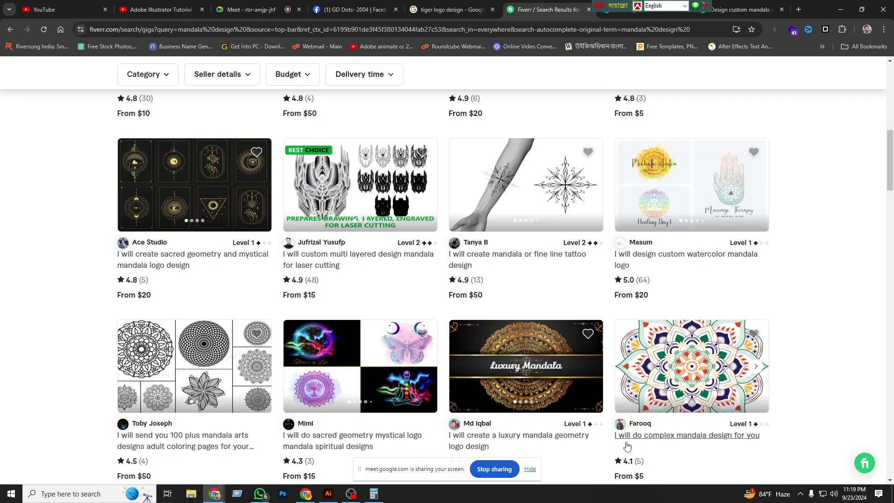
Step: Scroll the results and open the $5 custom mandala coloring page gig
scroll(262, 289, down, 7)
scroll(74, 280, down, 4)
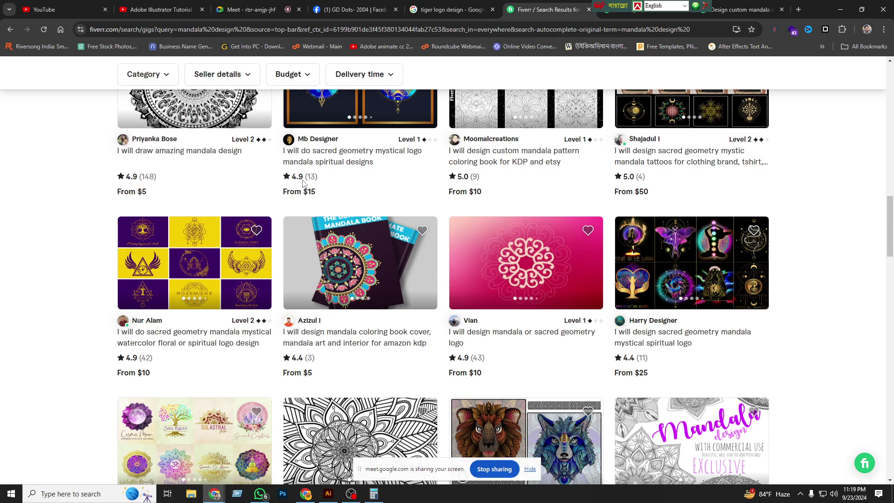
scroll(317, 192, up, 2)
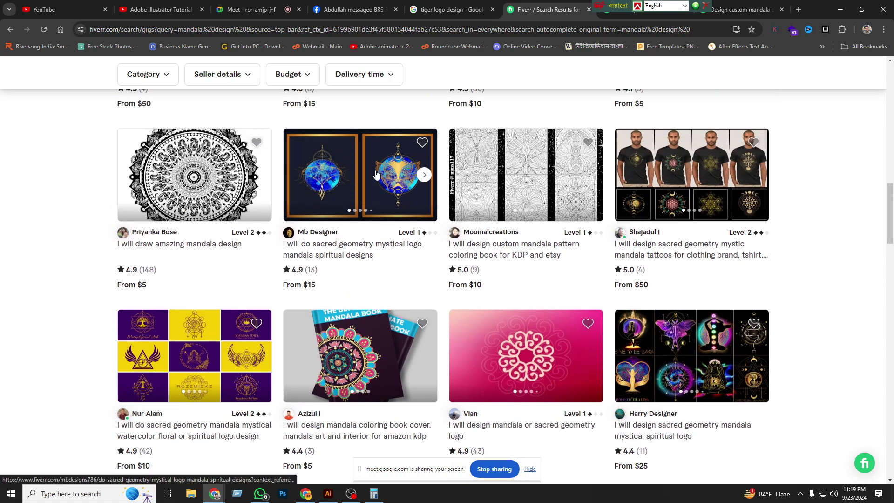
scroll(512, 224, down, 3)
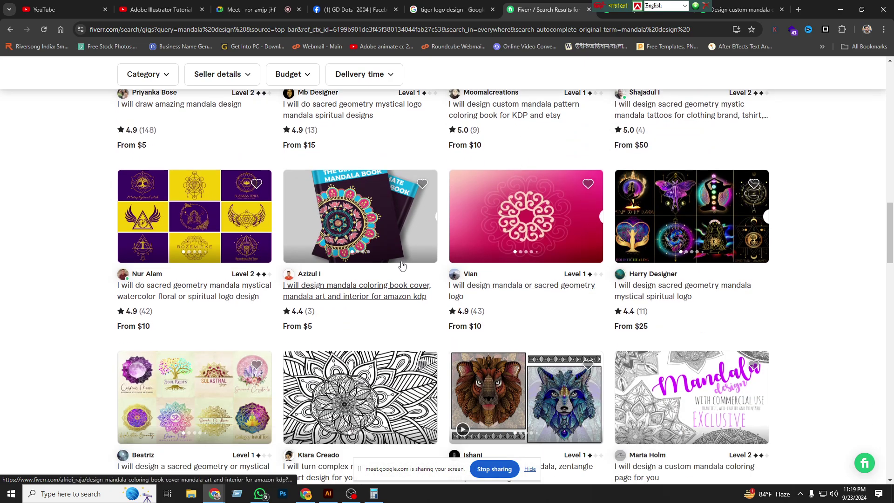
scroll(366, 341, down, 2)
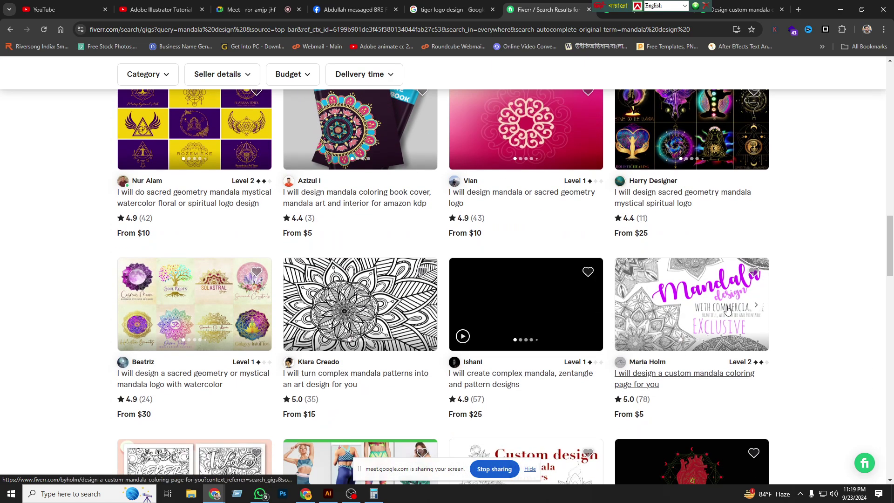
click(695, 289)
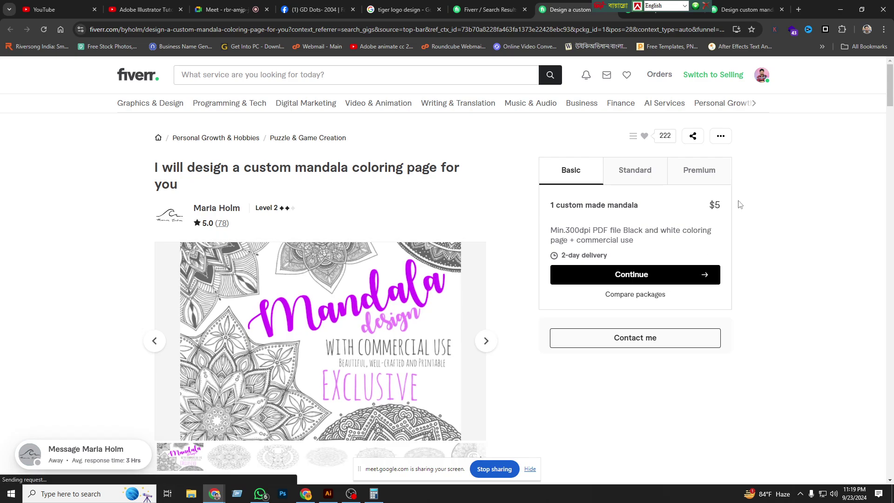
Step: Check the Standard and $50 Premium tiers, then close the three Fiverr tabs
click(642, 171)
click(707, 181)
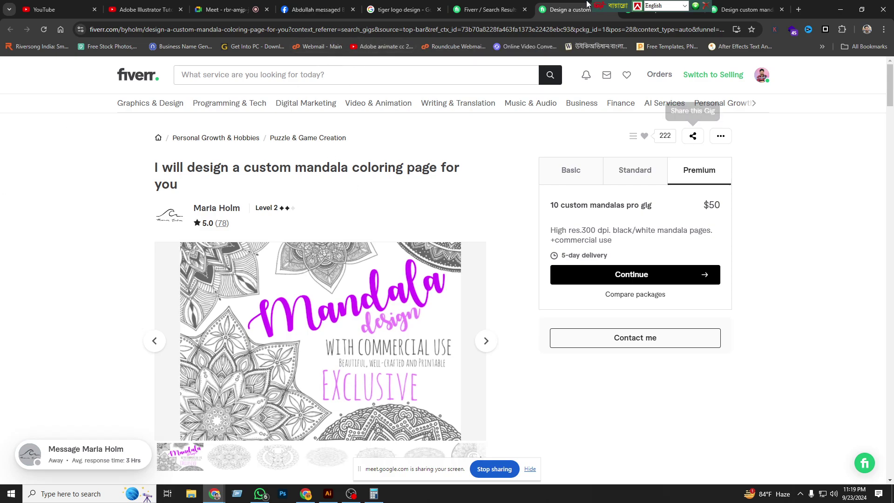
click(525, 10)
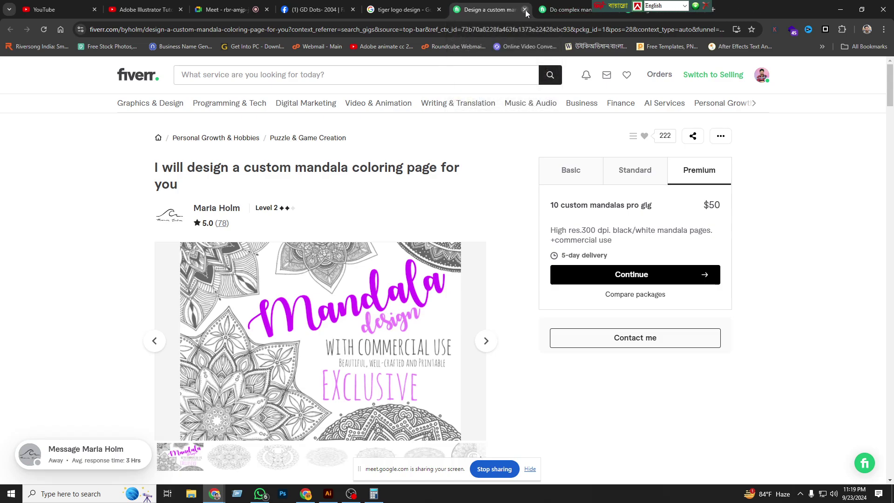
click(525, 10)
click(526, 10)
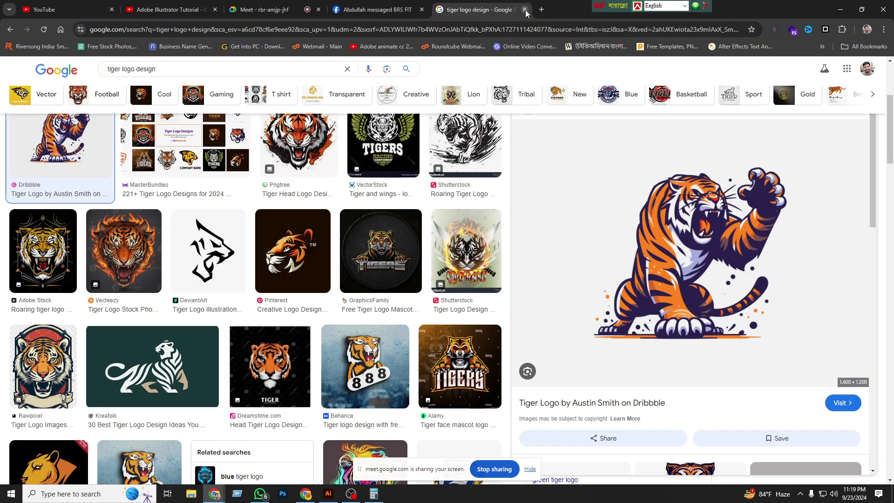